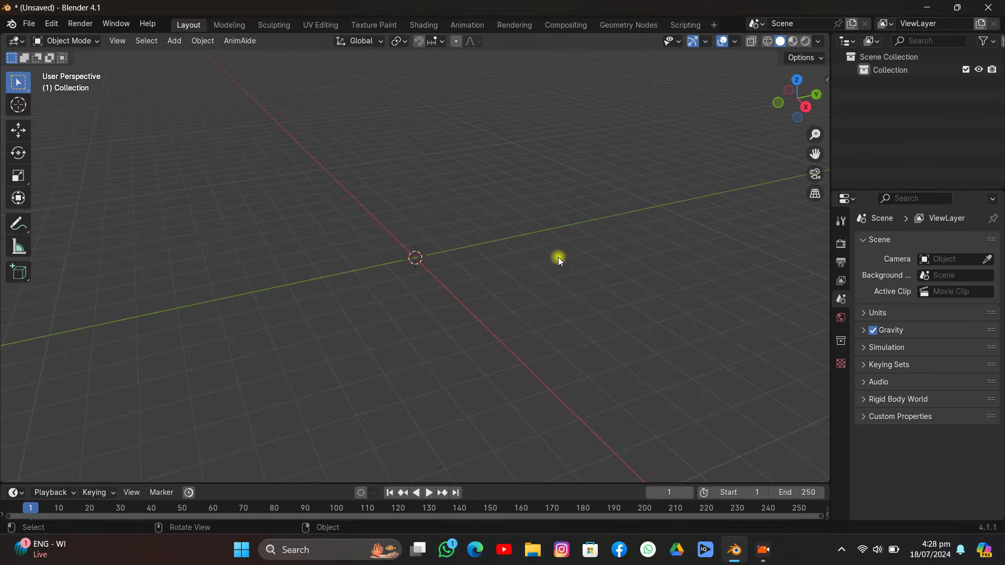
Add a camera to the empty scene
middle_click_drag(559, 260, 532, 265)
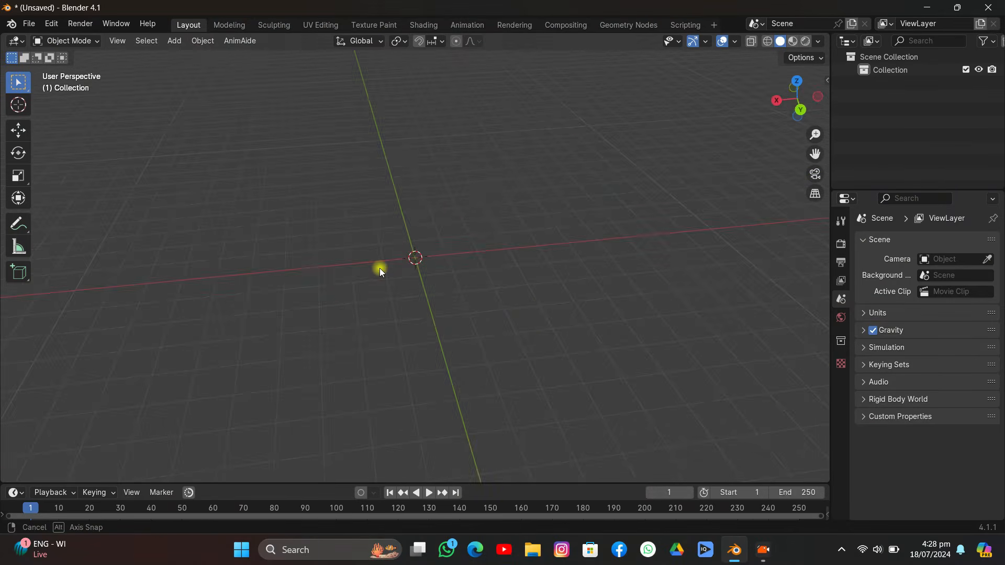
key("shift+a")
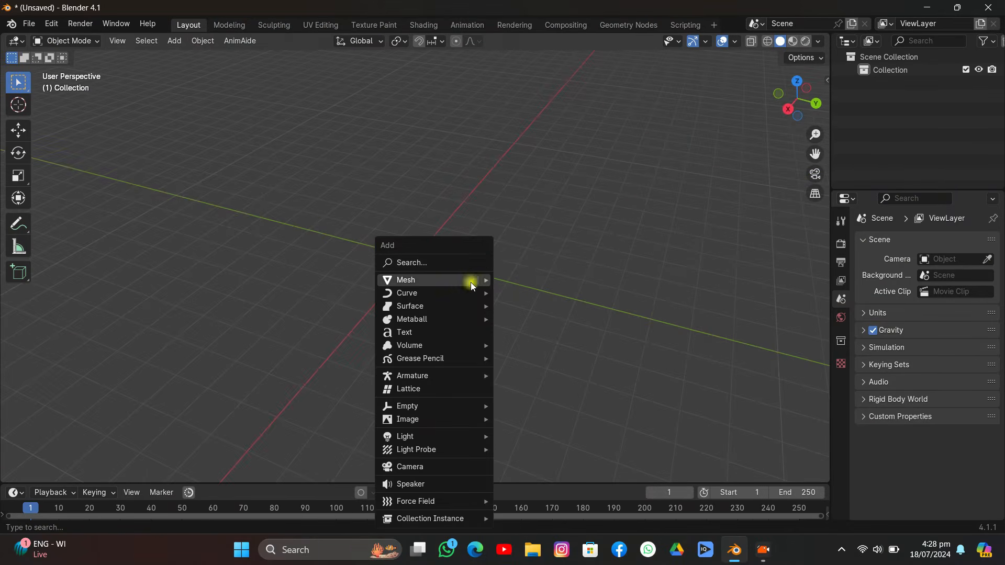
mouse_move(473, 282)
mouse_move(537, 17)
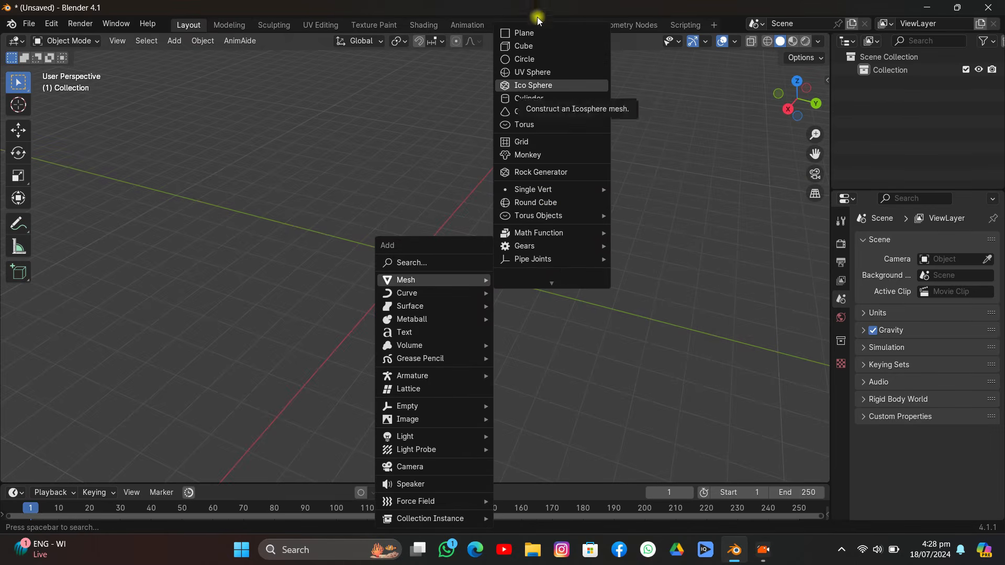
left_click(408, 467)
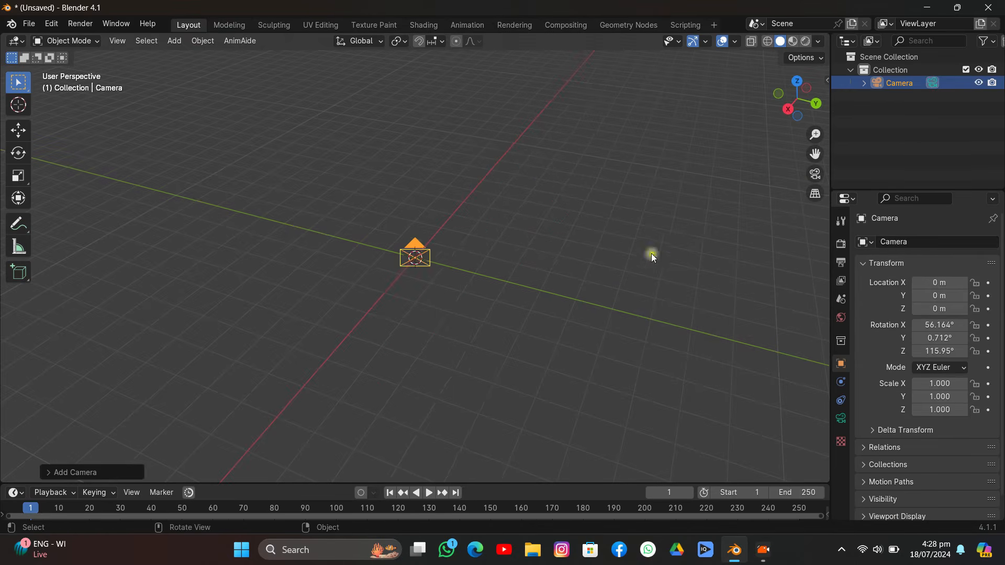
Look through the new camera and lock it to the view
left_click(822, 173)
key("n")
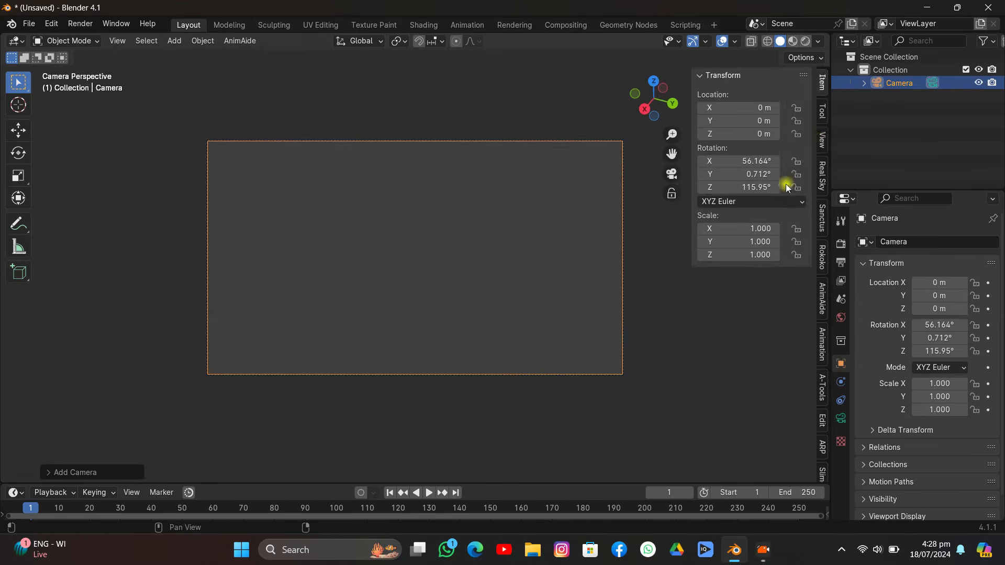
left_click(823, 135)
left_click(764, 242)
key("n")
Pull the camera back to about 37.3 m along X and trackball-rotate it to a nearly level view facing the origin
scroll(553, 273, "down", 3)
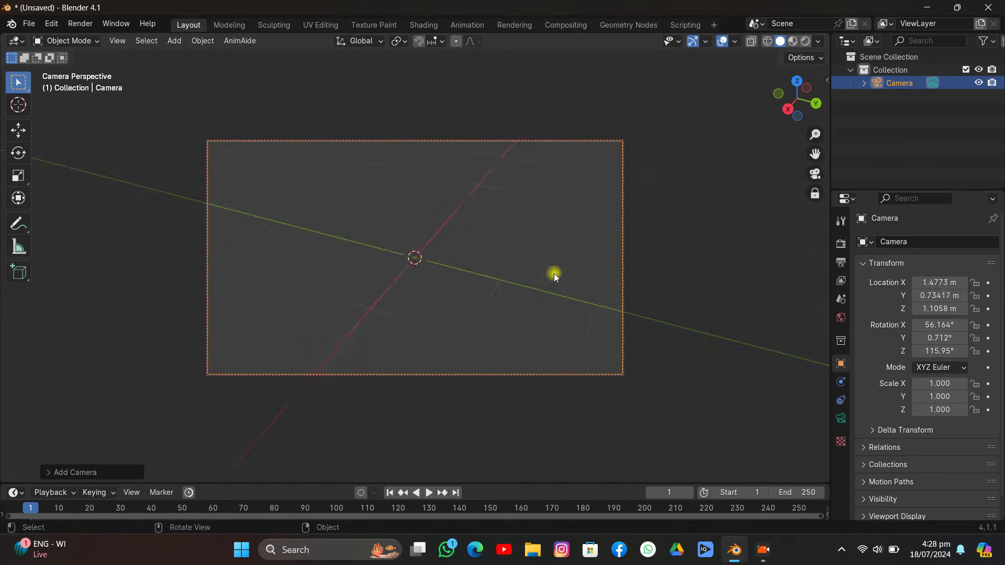
middle_click_drag(543, 286, 555, 231)
key("r")
key("r")
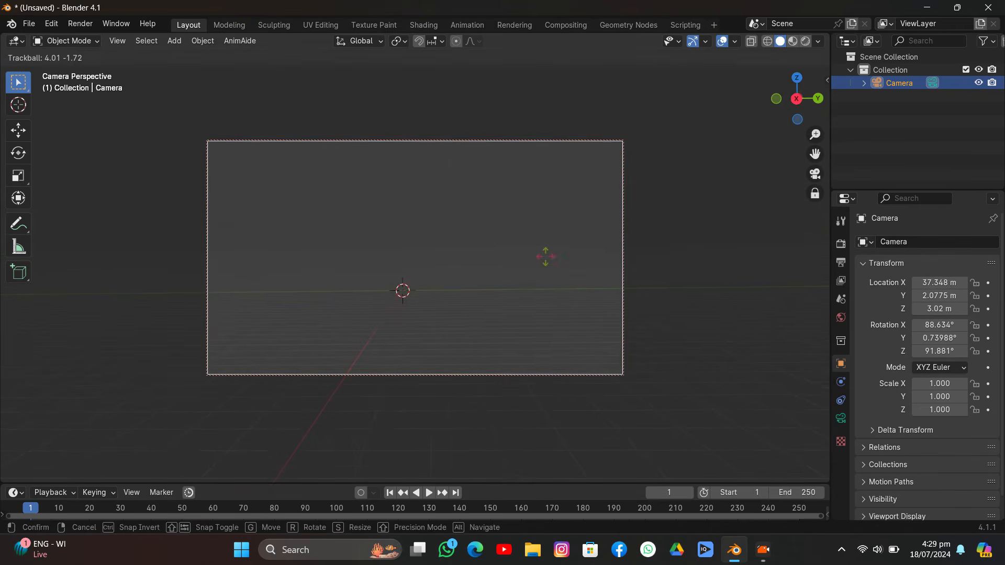
left_click(545, 256)
key("r")
key("r")
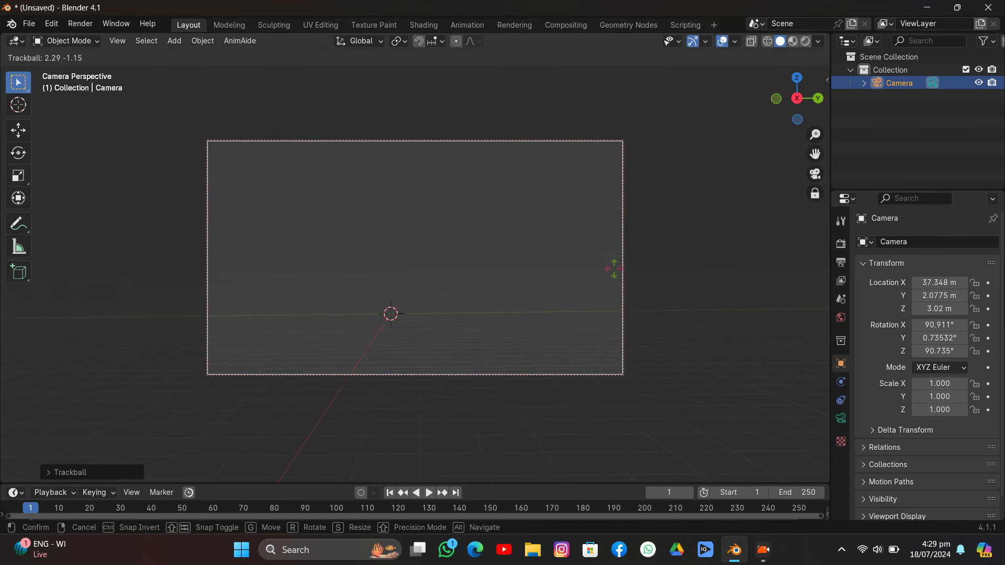
left_click(621, 271)
Lower the camera to about 1.5 m height, fine-tune its rotation, and unlock it from the view
key("g")
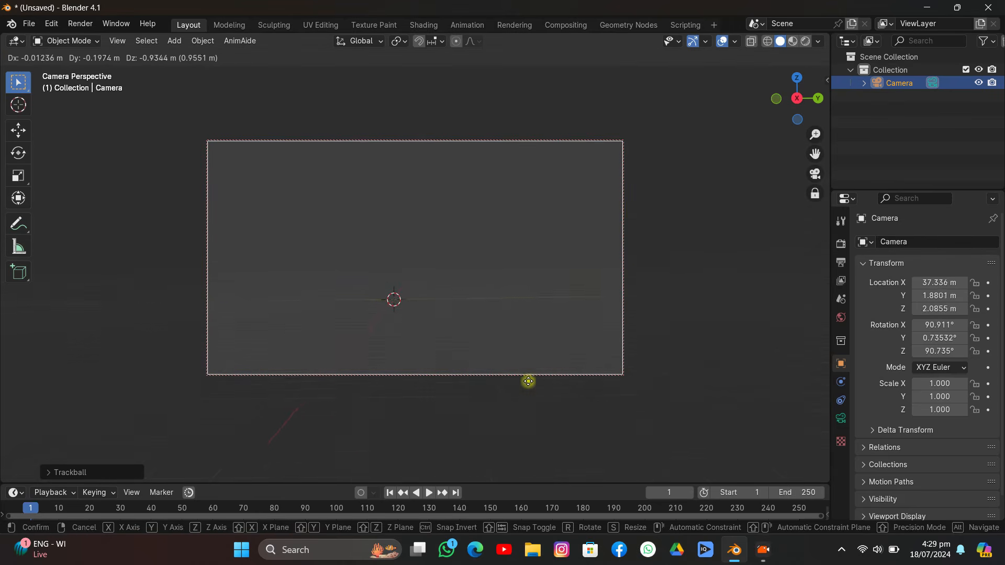
left_click(512, 432)
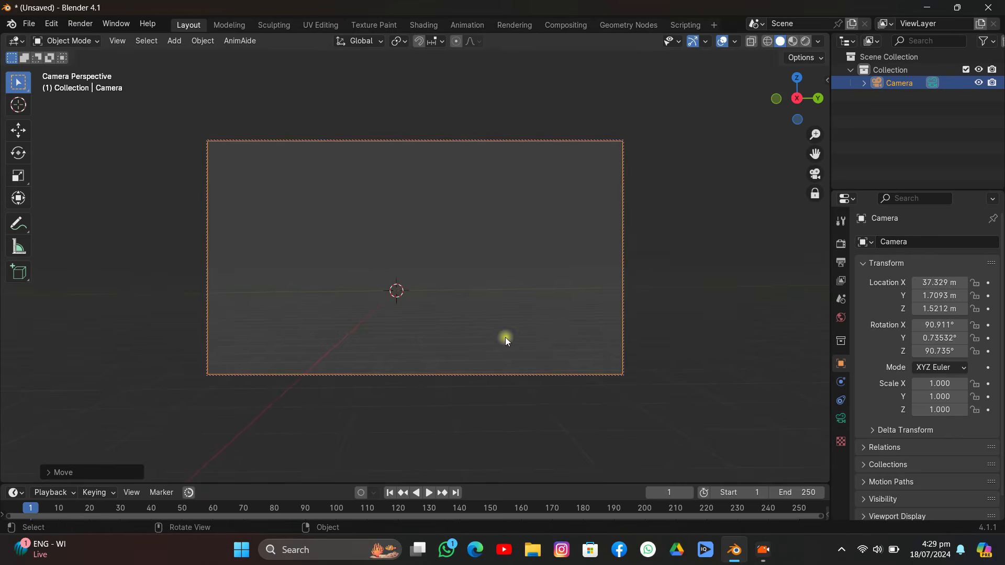
key("r")
key("r")
left_click(507, 336)
key("n")
left_click(761, 238)
key("n")
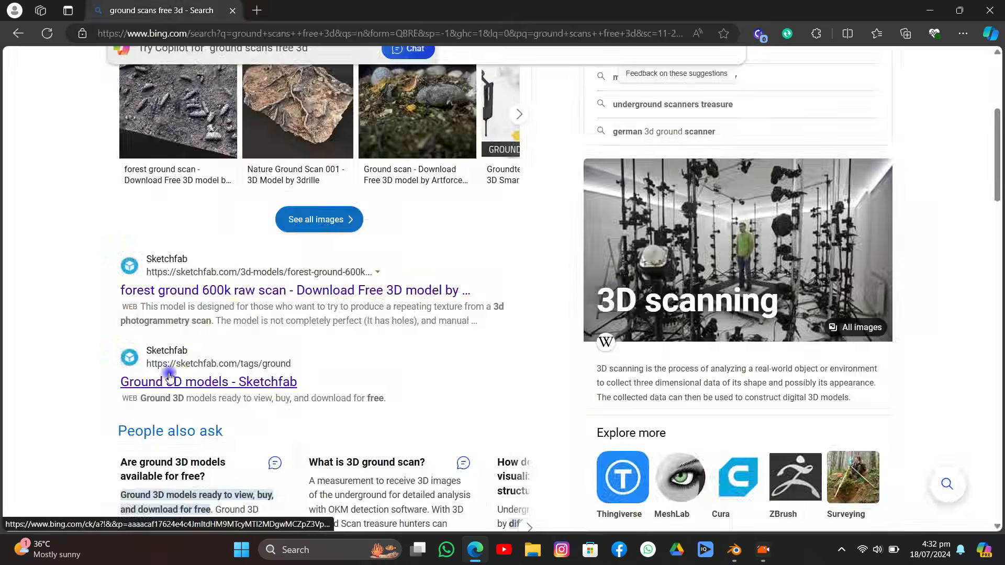
Open Sketchfab's Ground 3D models page from the web search results in Edge and search the site for "ground photoscans"
left_click(171, 369)
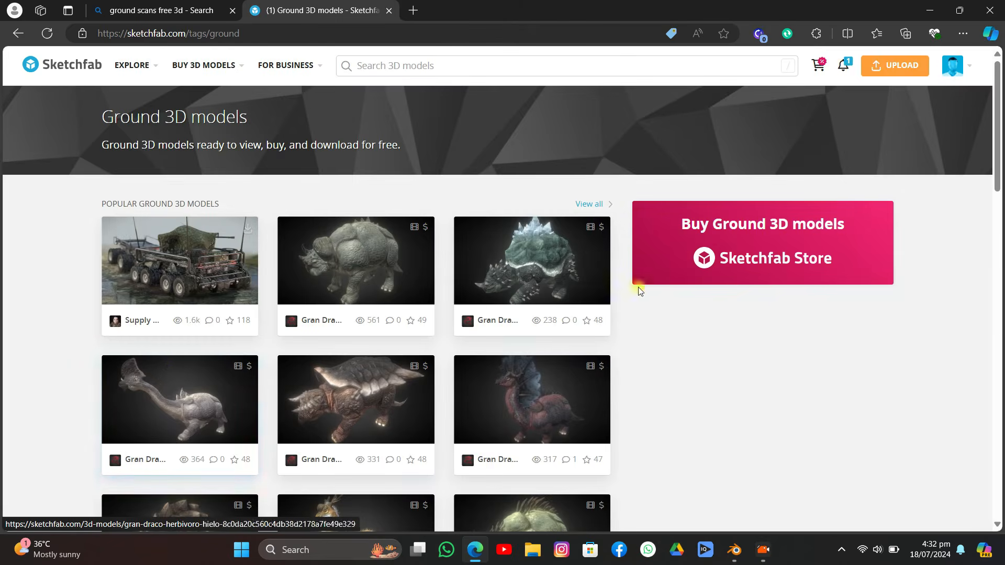
scroll(638, 290, "down", 10)
scroll(660, 282, "up", 10)
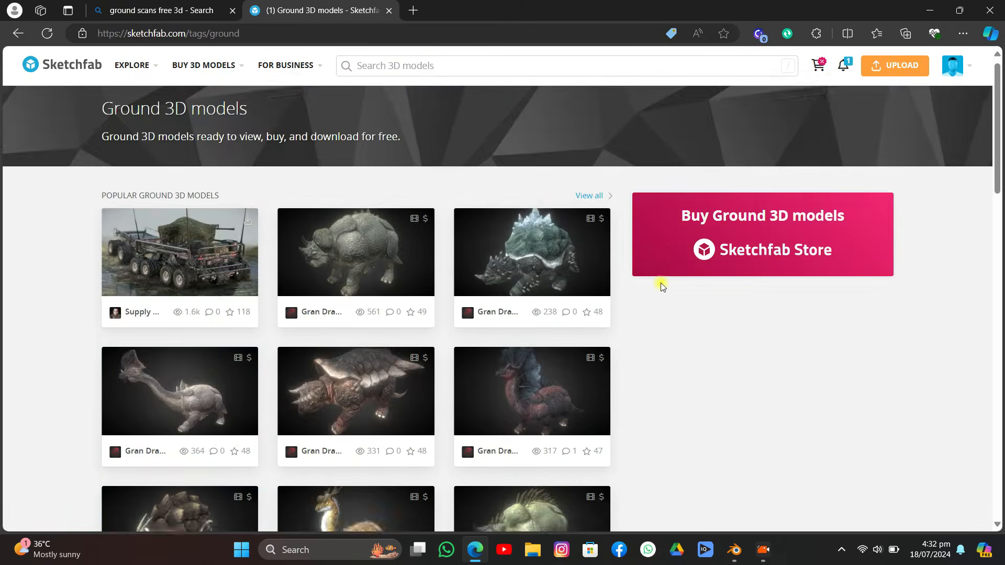
left_click(411, 68)
type("ground ")
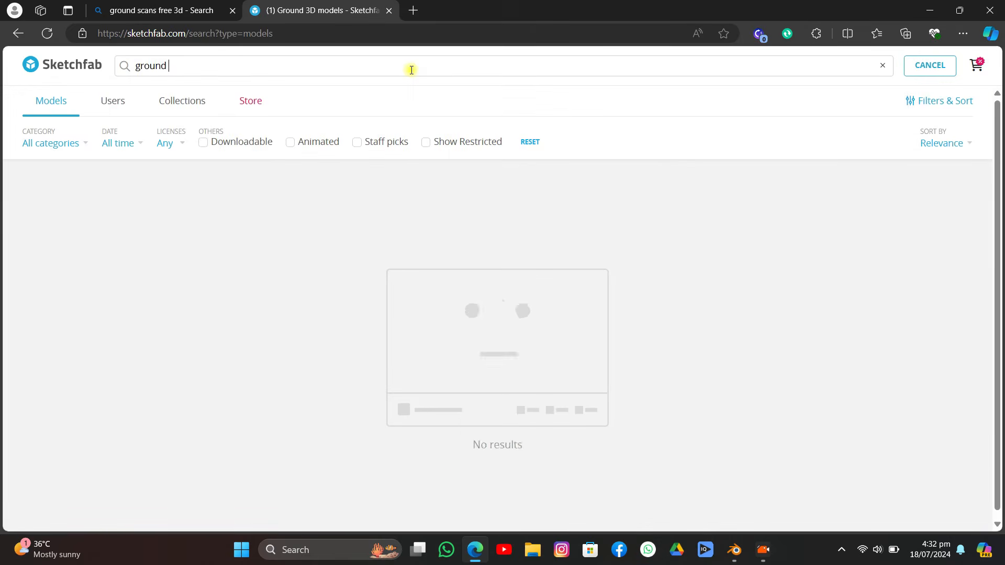
type("photoscans")
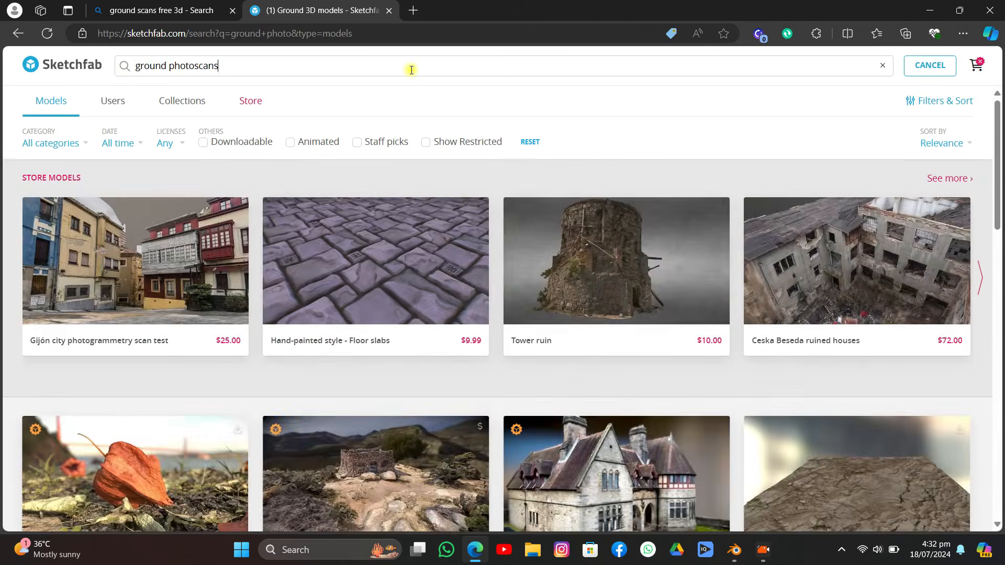
Open the "Ground 2" model from the search results and inspect its details and its shape in the 3D preview
scroll(770, 173, "down", 5)
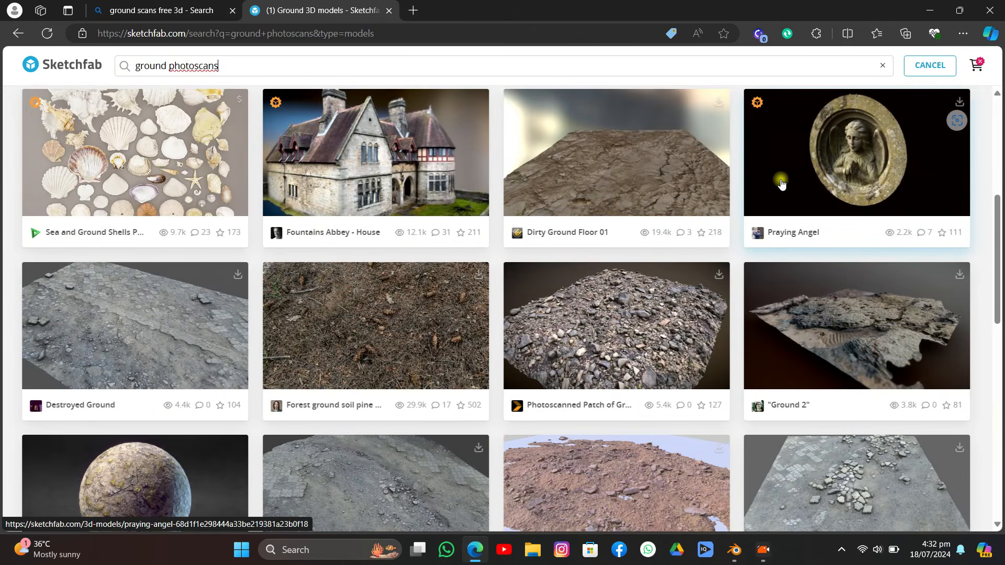
scroll(781, 183, "down", 2)
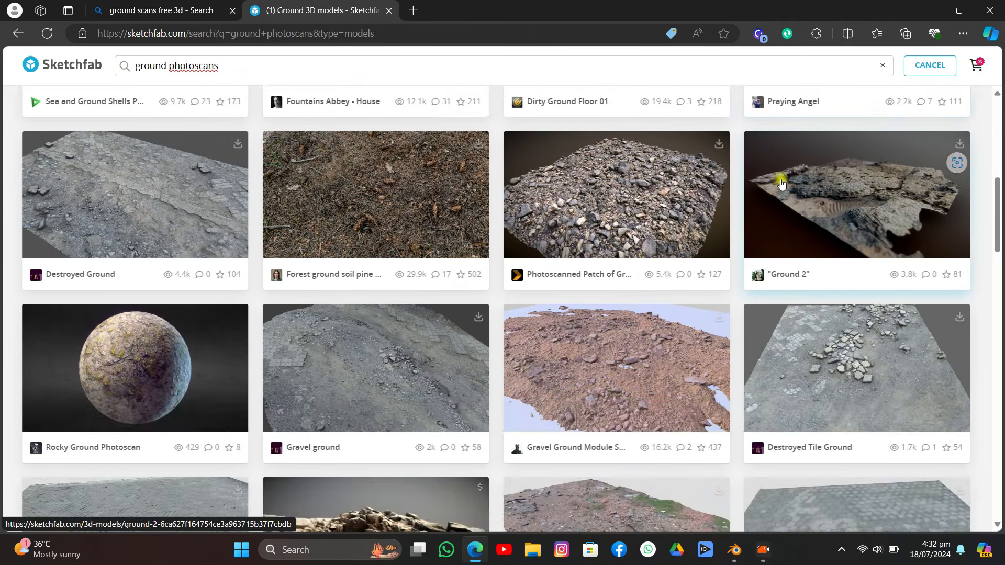
left_click(781, 183)
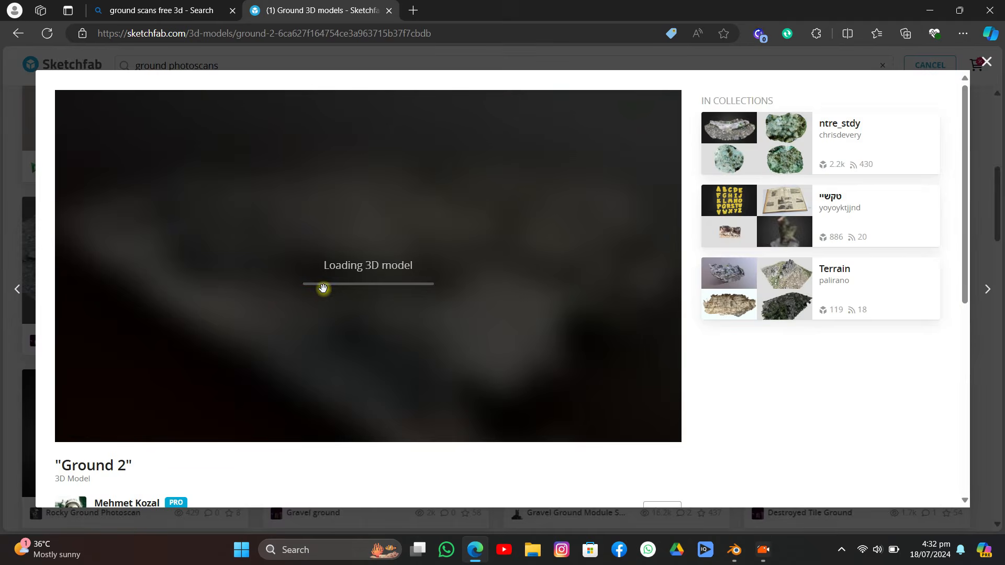
scroll(263, 474, "down", 3)
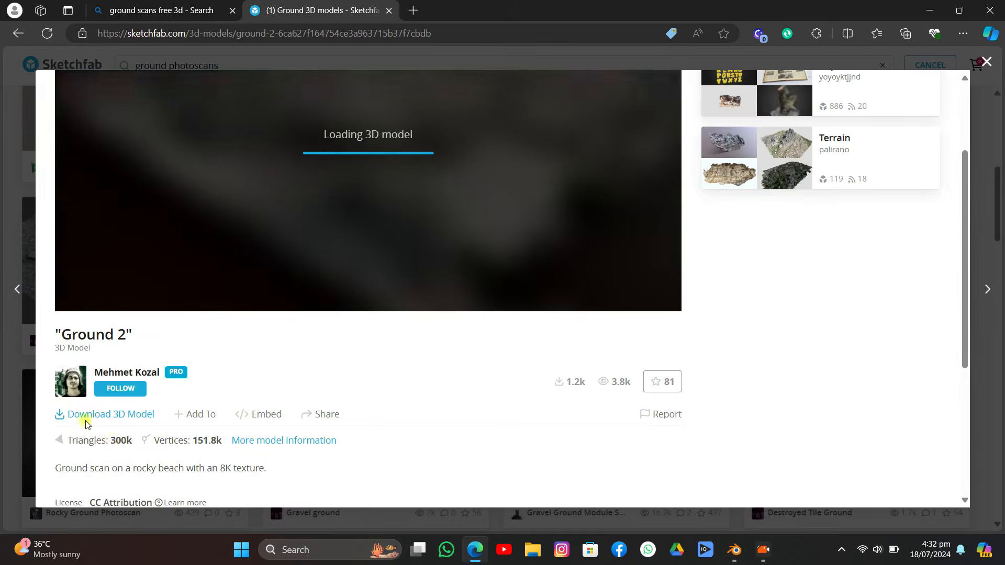
scroll(216, 403, "up", 3)
left_click_drag(404, 298, 390, 280)
left_click_drag(428, 251, 318, 306)
Open the Terrain collection that contains this model and bookmark the collection page
left_click(834, 268)
scroll(950, 309, "down", 10)
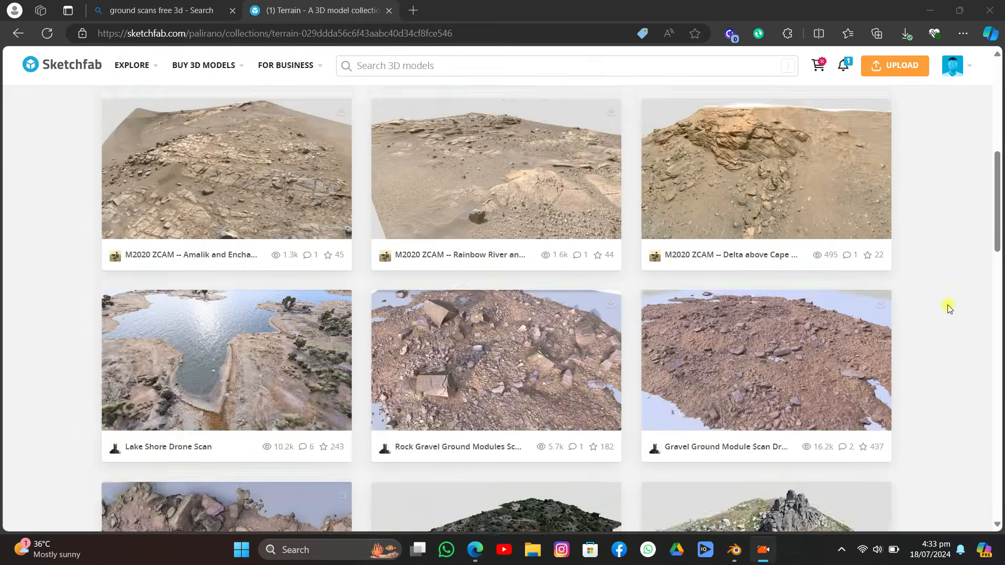
scroll(950, 309, "down", 7)
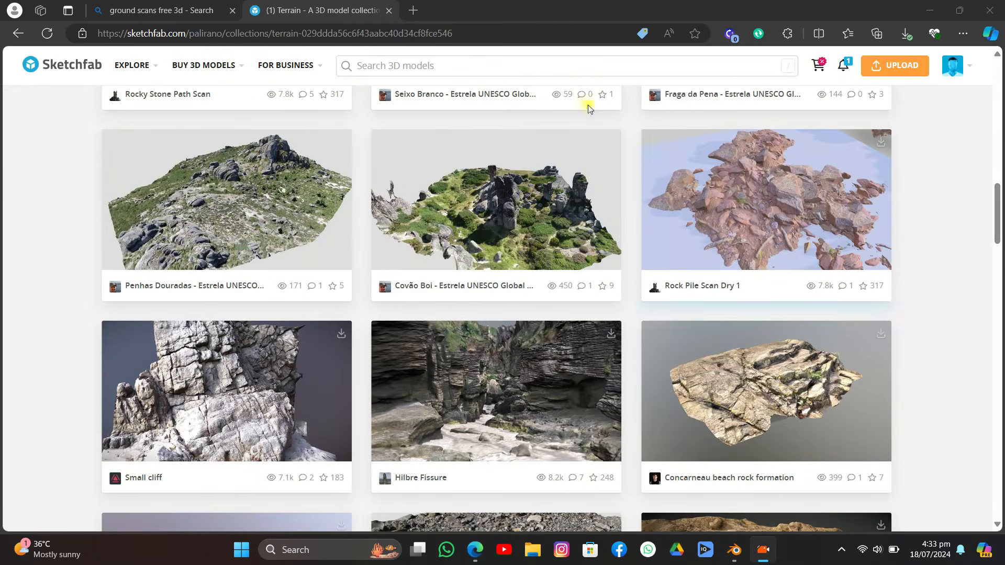
left_click(694, 33)
left_click(619, 137)
Browse the scans in the Terrain collection for suitable ground and rock models
scroll(951, 227, "down", 7)
scroll(905, 212, "down", 5)
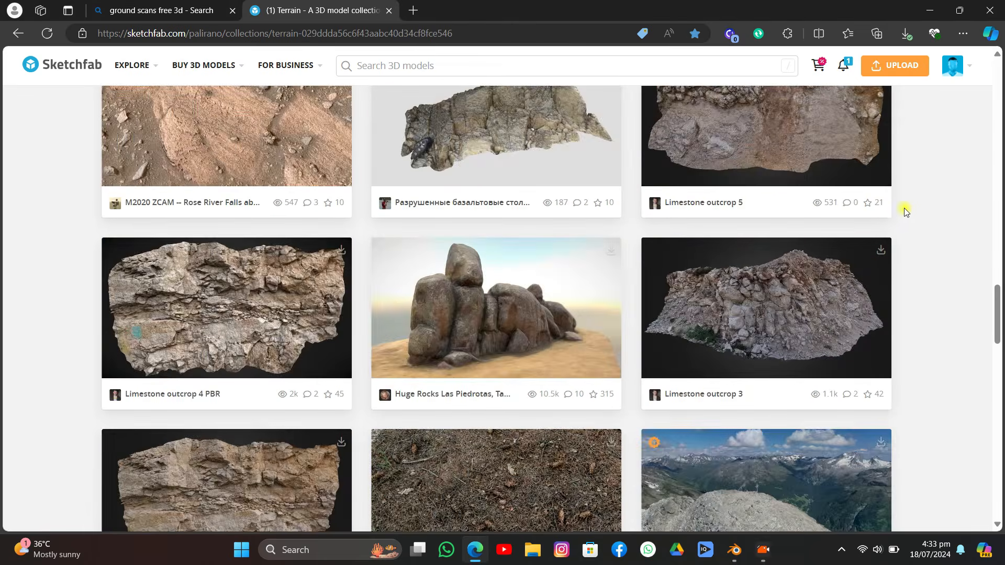
scroll(901, 212, "down", 8)
scroll(899, 212, "down", 10)
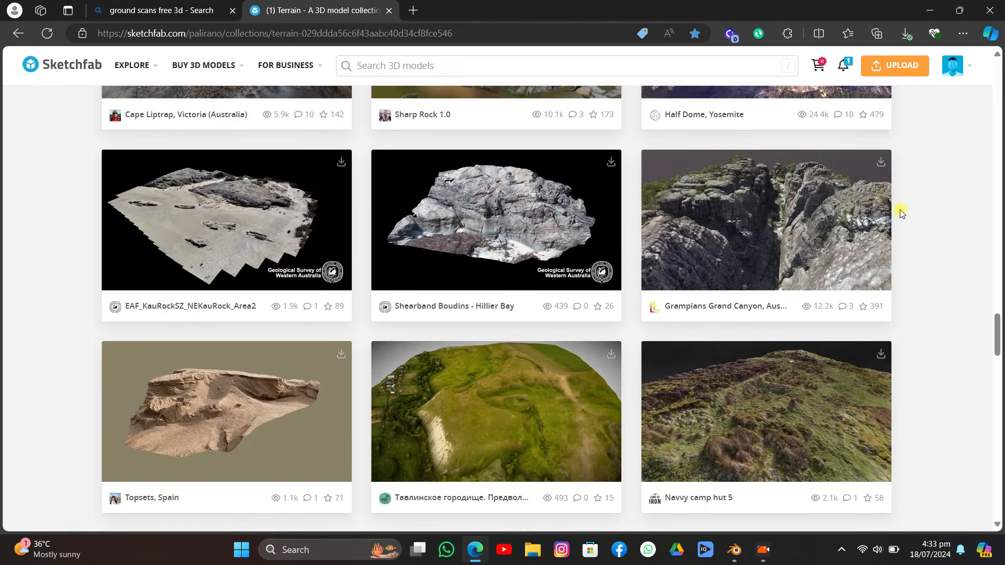
scroll(900, 212, "down", 7)
scroll(900, 212, "down", 18)
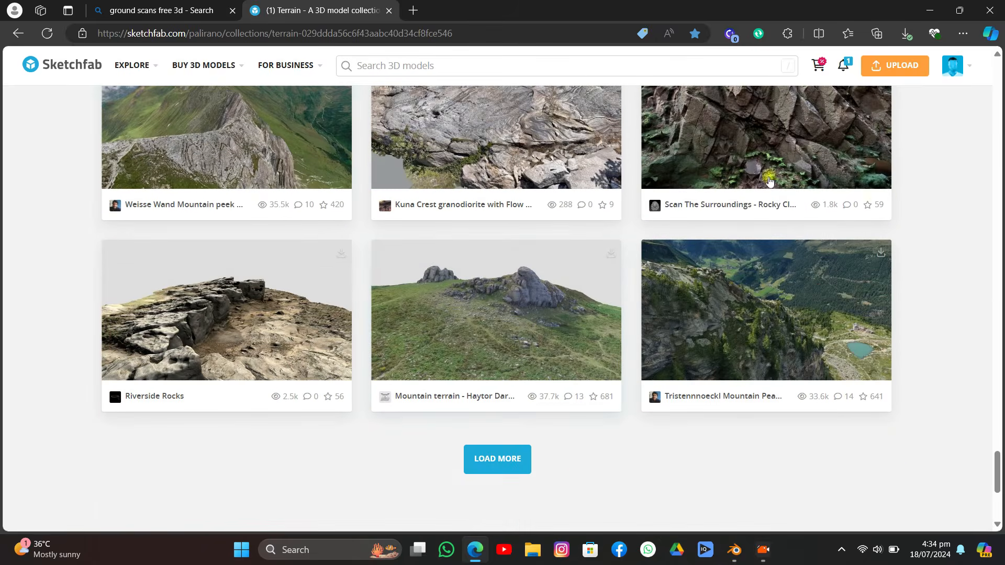
scroll(233, 193, "up", 10)
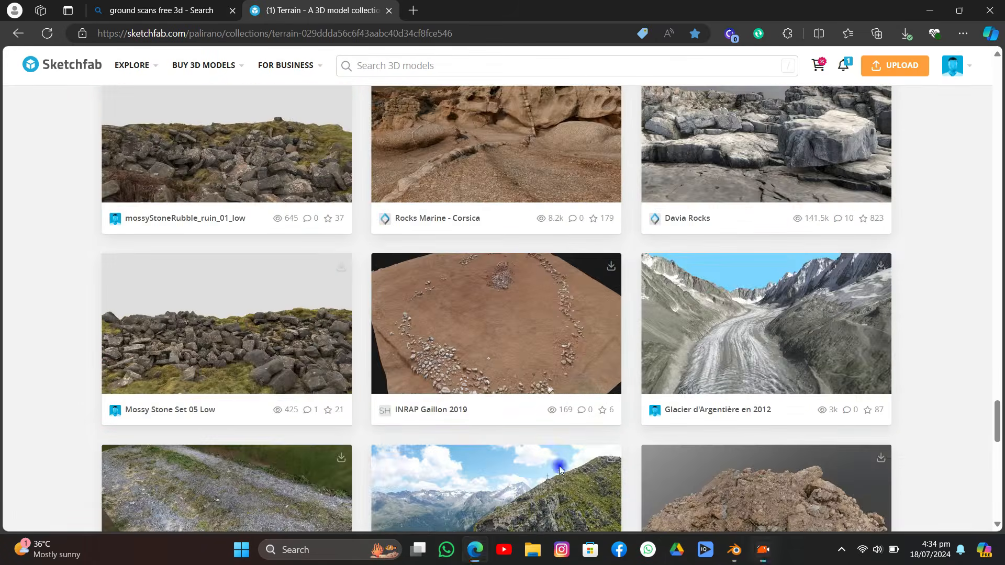
Open and bookmark the "M2020 ZCAM -- Rainbow River and Trident, sol 569" model, inspecting its terrain from several angles
left_click(559, 468)
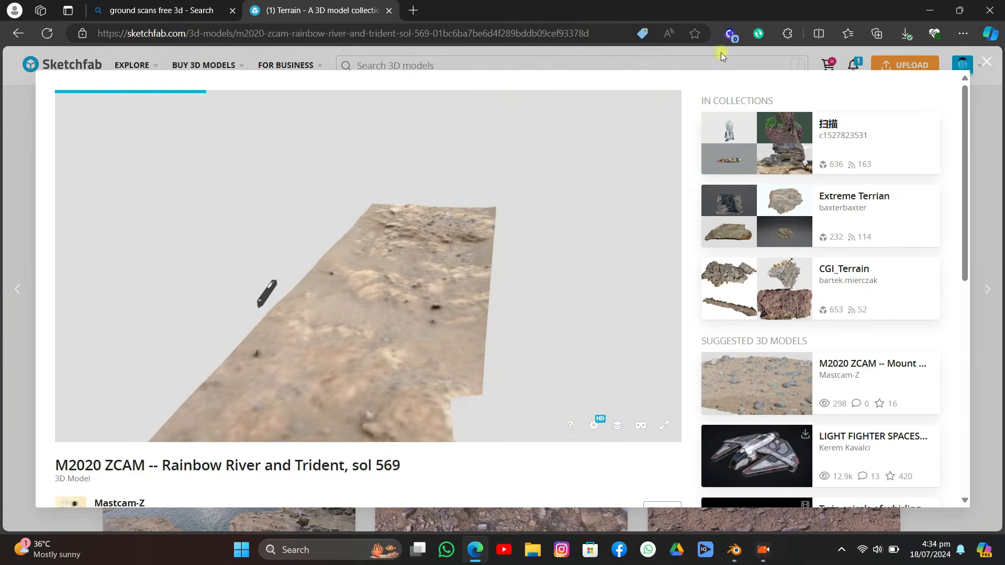
left_click(694, 33)
left_click(623, 136)
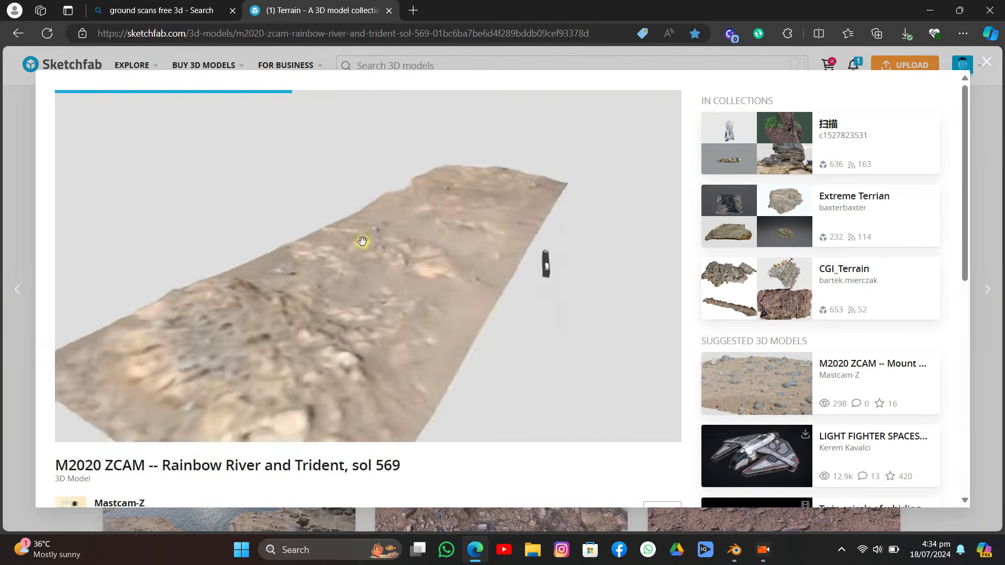
mouse_move(363, 241)
left_mouse_down()
mouse_move(431, 215)
mouse_move(307, 211)
mouse_move(424, 250)
left_mouse_up()
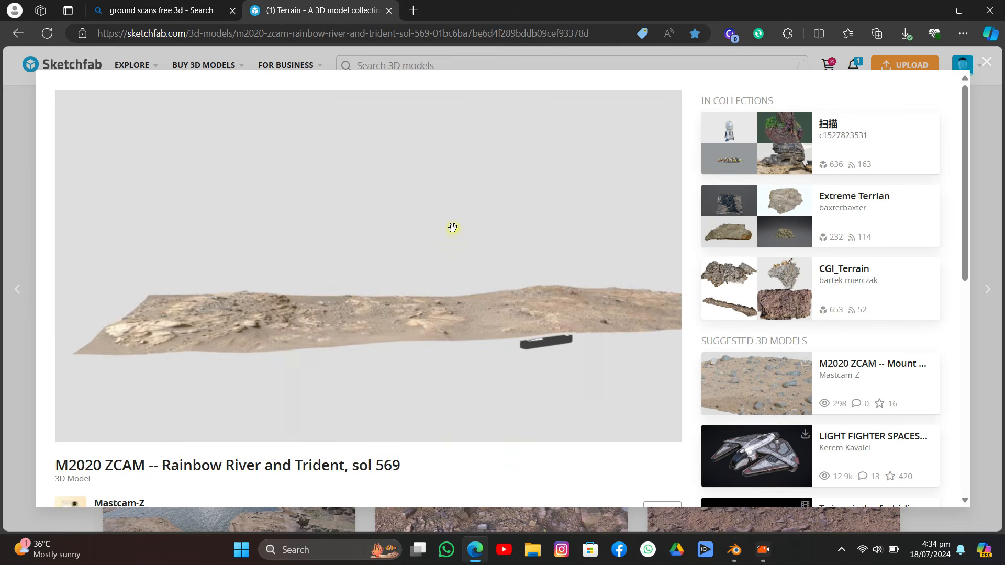
left_click_drag(376, 280, 405, 250)
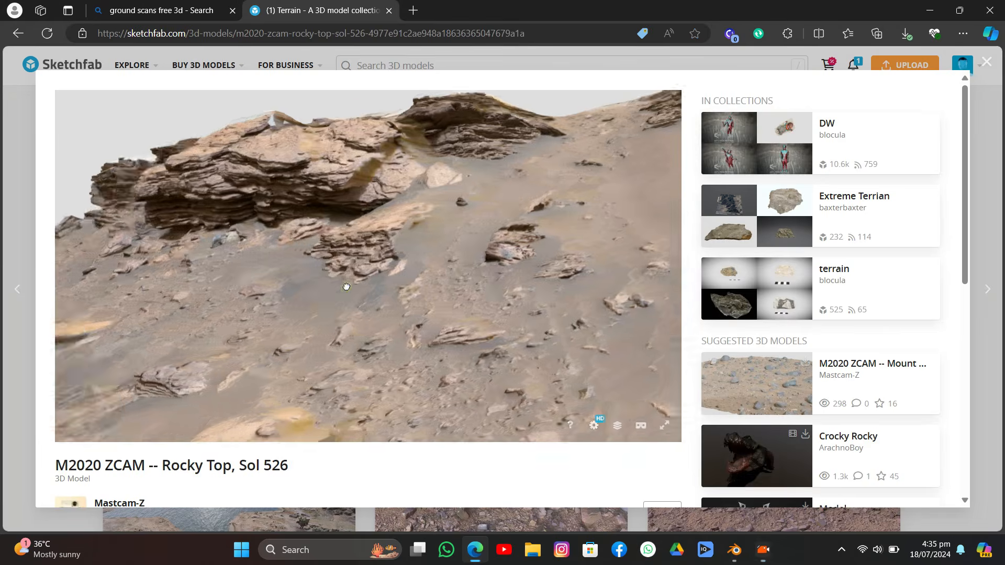
Inspect the "M2020 ZCAM -- Rocky Top, Sol 526" terrain in the 3D preview and open its download options
left_click_drag(345, 287, 428, 305)
scroll(471, 288, "down", 5)
scroll(213, 448, "down", 5)
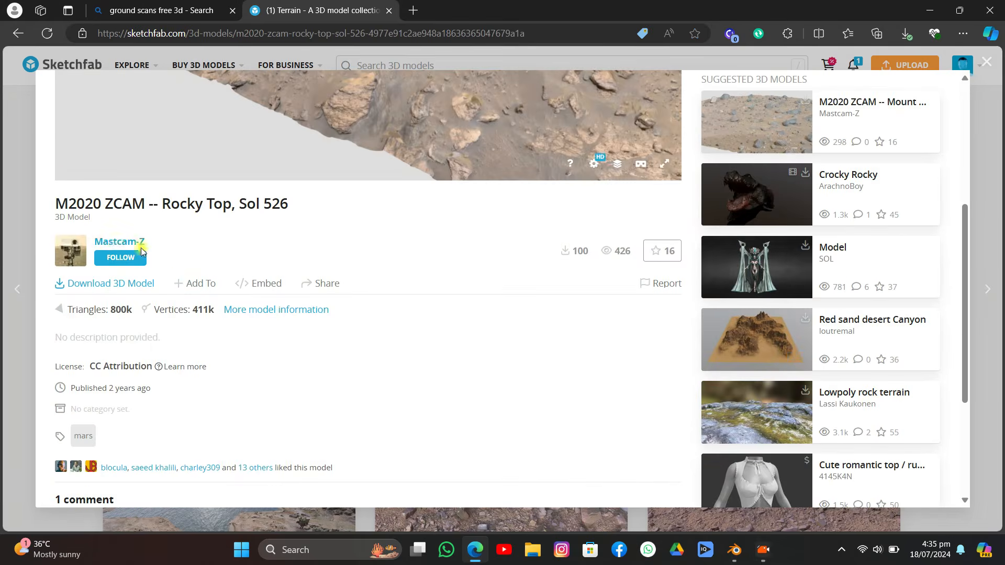
left_click(89, 283)
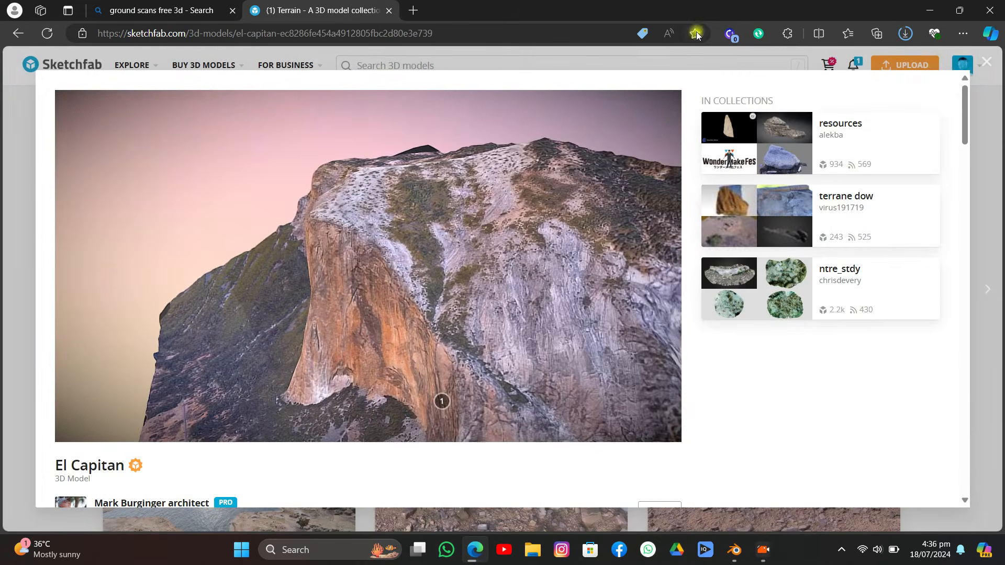
Bookmark the pages of the El Capitan and Lake Shore Drone Scan models
left_click(695, 34)
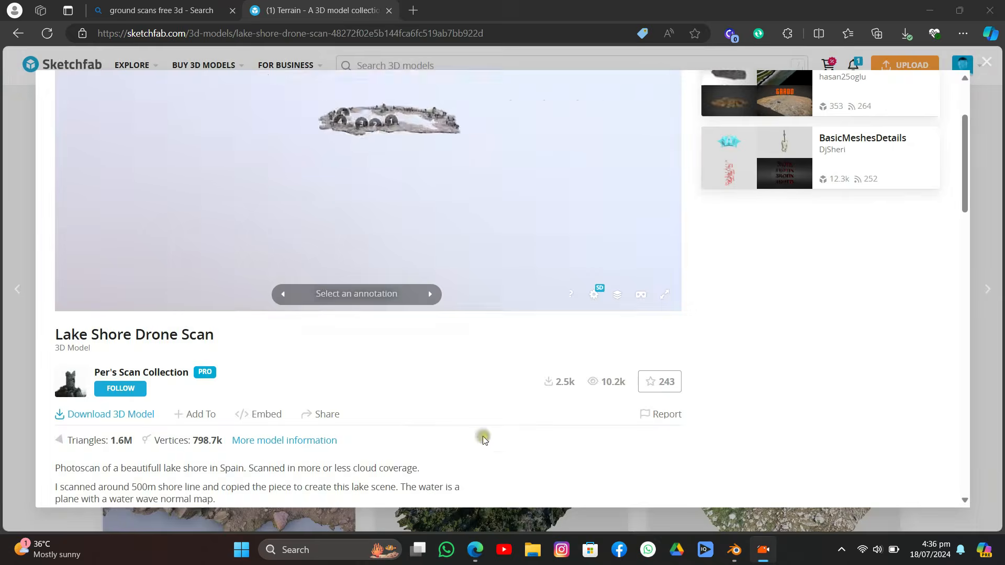
scroll(481, 437, "up", 3)
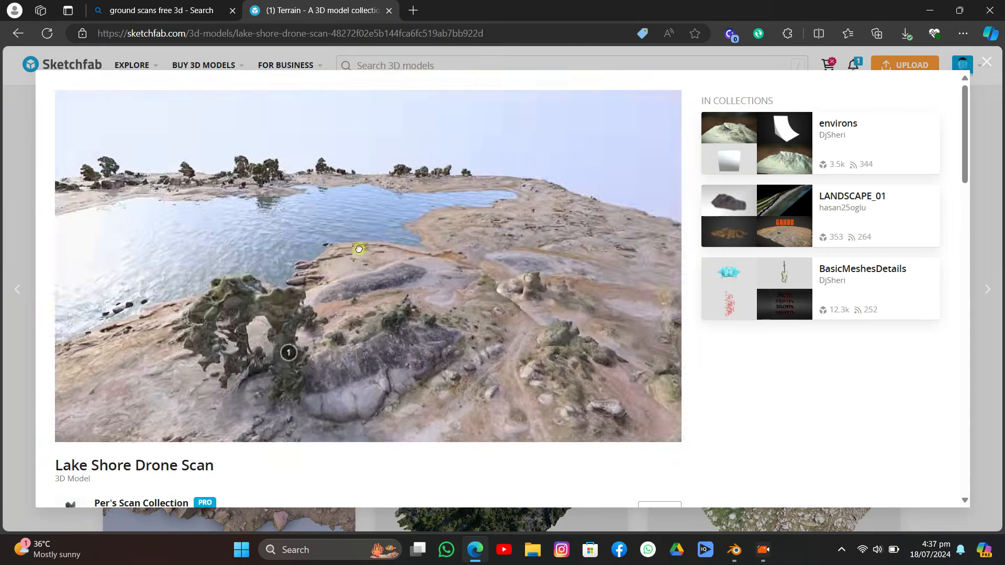
key("ctrl+d")
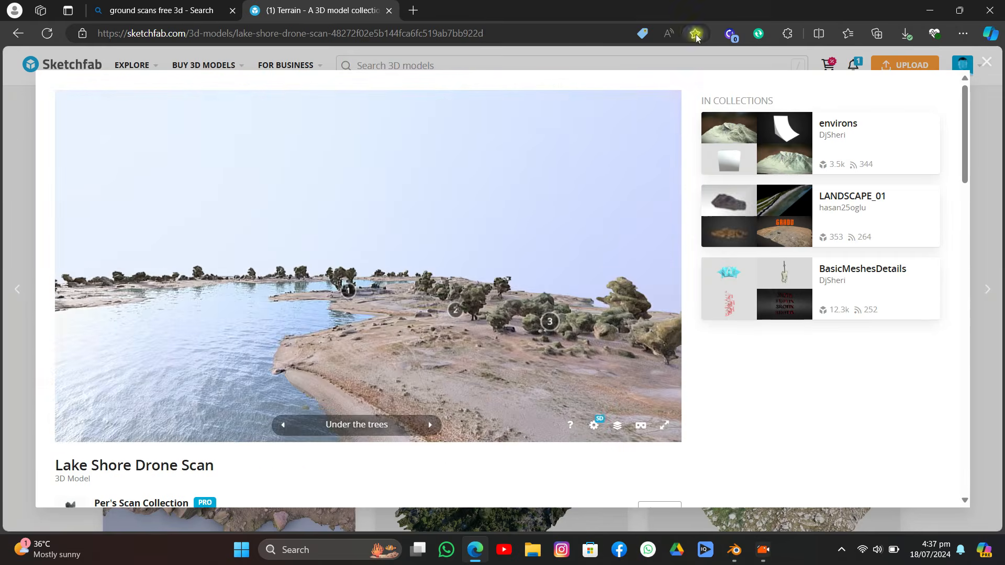
left_click(619, 138)
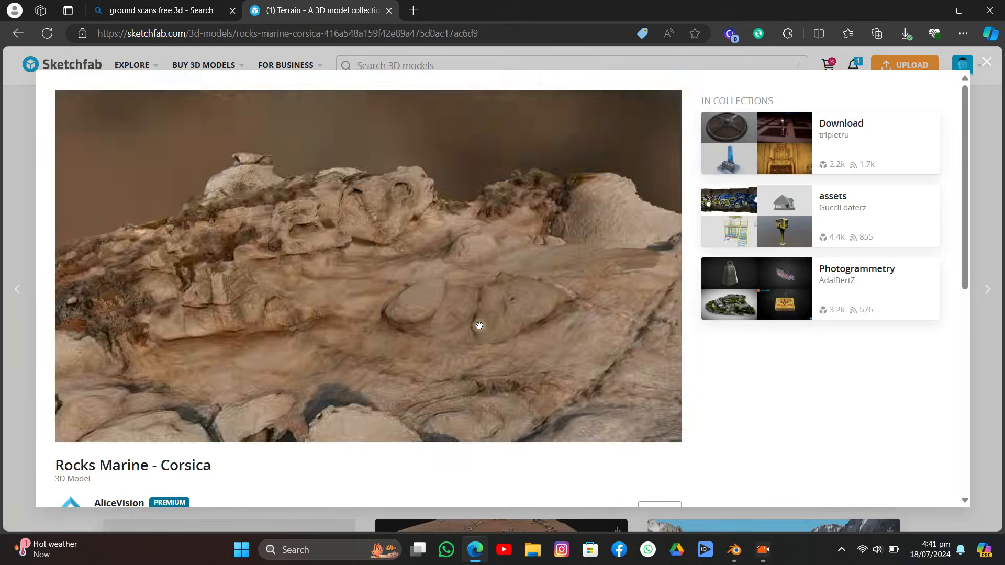
Inspect the "Rocks Marine - Corsica" and "M2020 ZCAM -- Mure Outcrop (part) sol 168" scans in 3D and bookmark the Mure Outcrop page
left_click_drag(477, 325, 574, 303)
scroll(449, 263, "down", 4)
left_click_drag(448, 262, 399, 258)
scroll(554, 470, "down", 1)
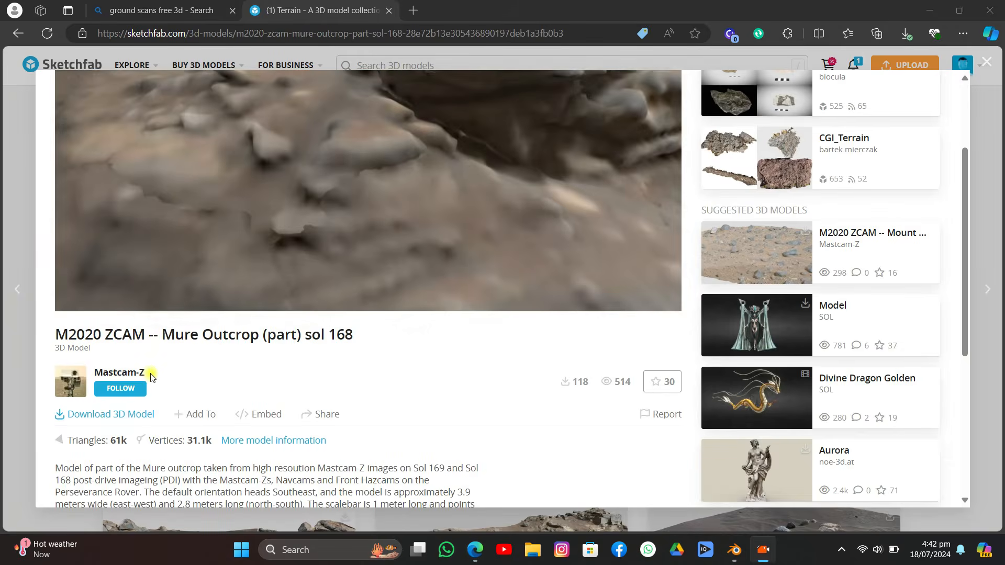
scroll(150, 375, "up", 2)
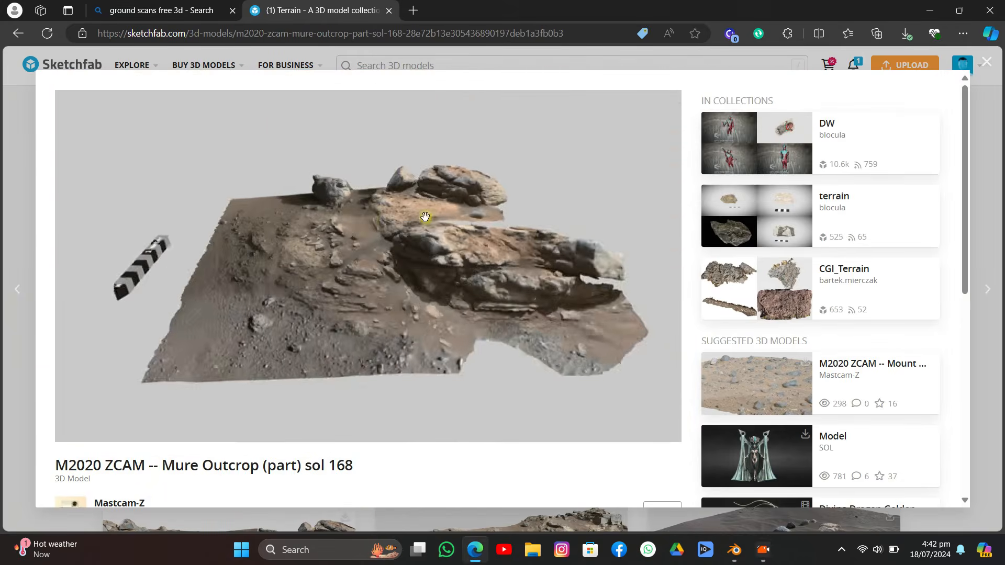
left_click(695, 33)
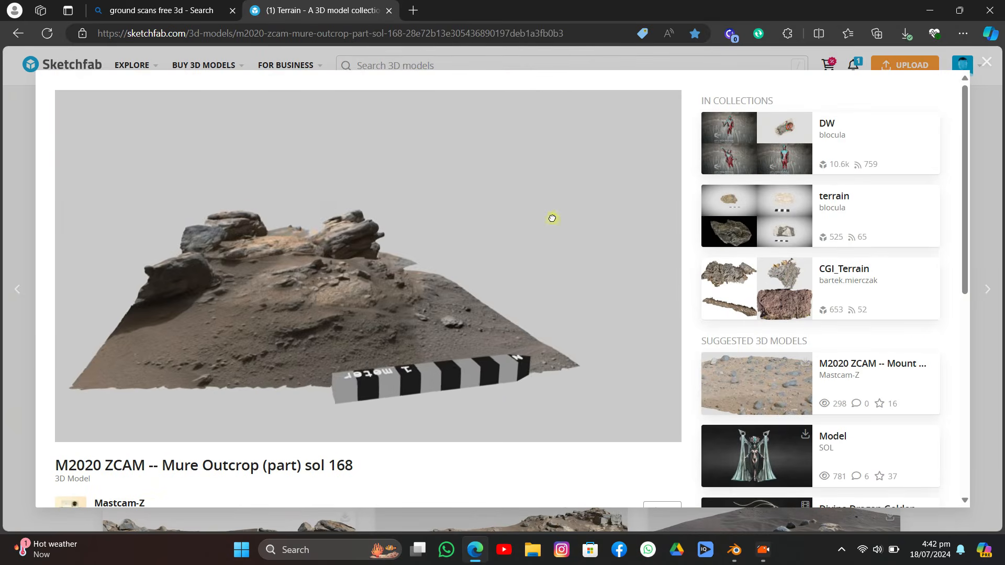
Download the Mure Outcrop model as a converted GLB with 4k textures and close the download options
scroll(495, 481, "down", 2)
left_click(149, 413)
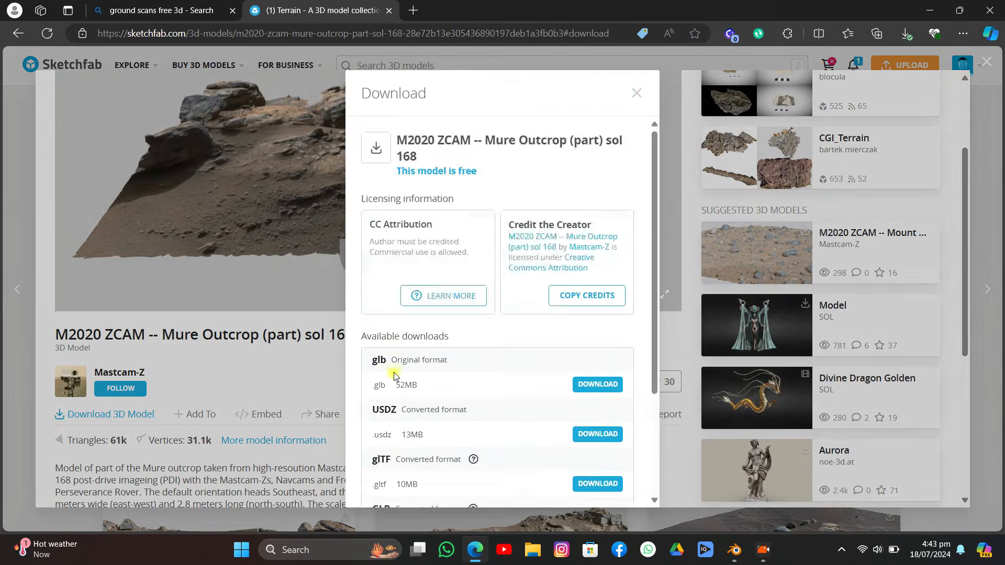
scroll(588, 376, "down", 2)
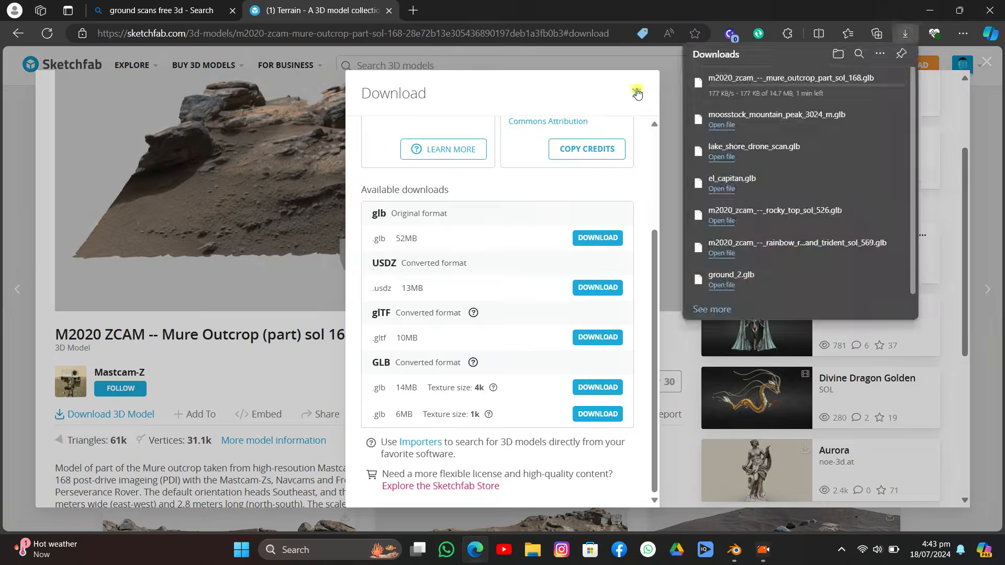
left_click(637, 93)
scroll(490, 363, "up", 2)
Switch to Blender and import the first glTF 2.0 scan from the Videos\Apeaksoft Studio\tutorial\36 folder
left_click(733, 549)
middle_click_drag(502, 399, 429, 288)
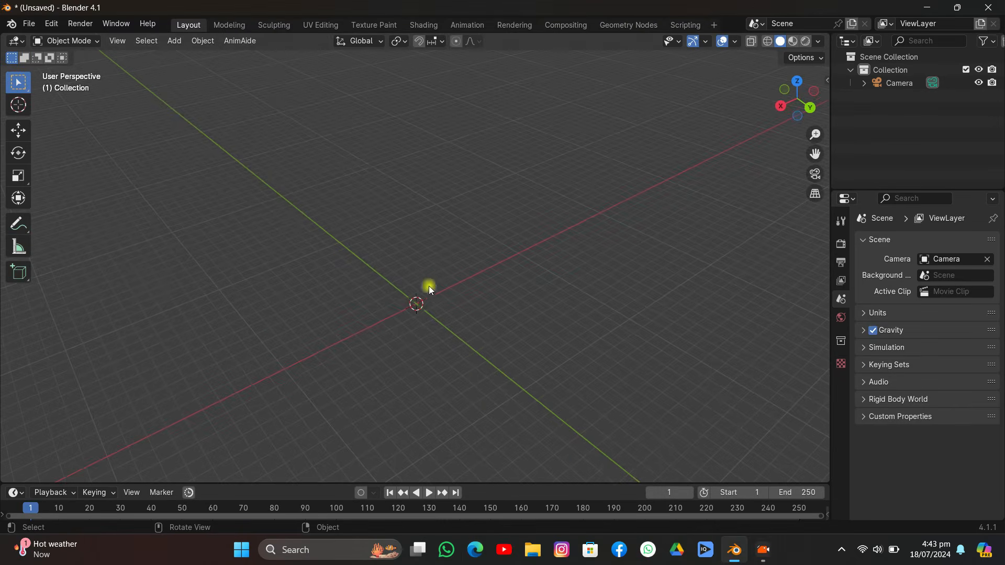
left_click(29, 25)
left_click(657, 434)
left_click(29, 26)
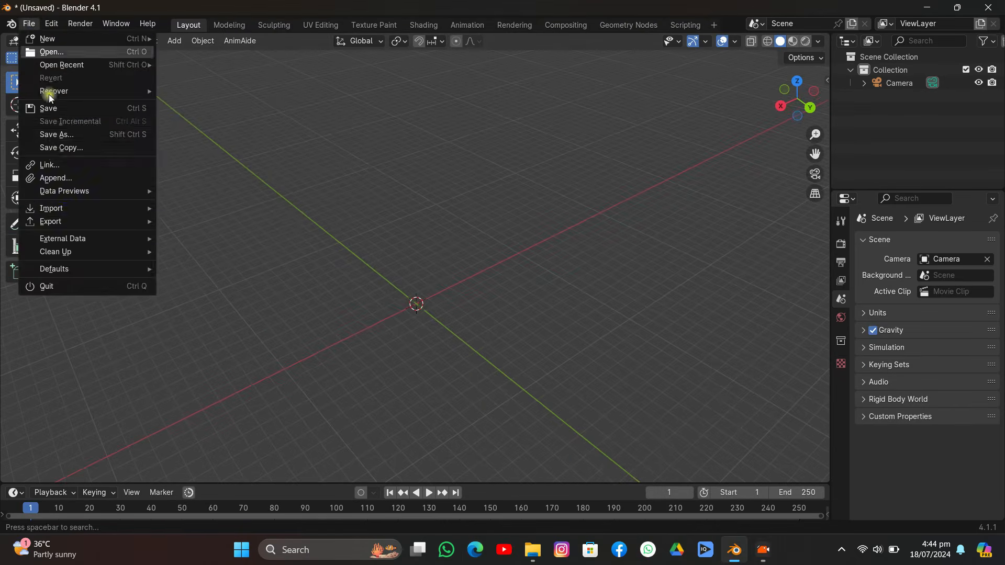
mouse_move(79, 206)
left_click(234, 328)
left_click(128, 291)
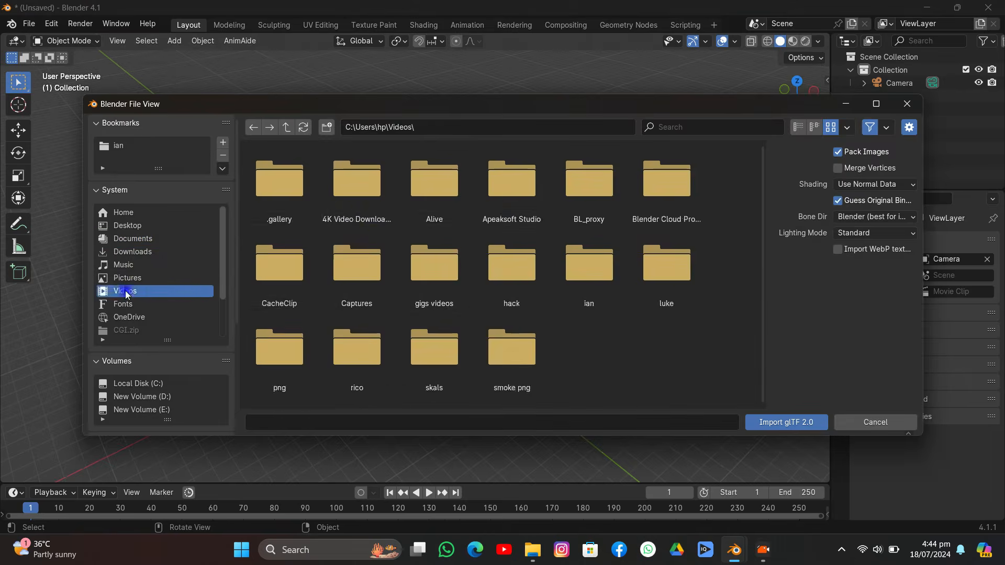
double_click(512, 181)
double_click(589, 181)
scroll(431, 397, "down", 5)
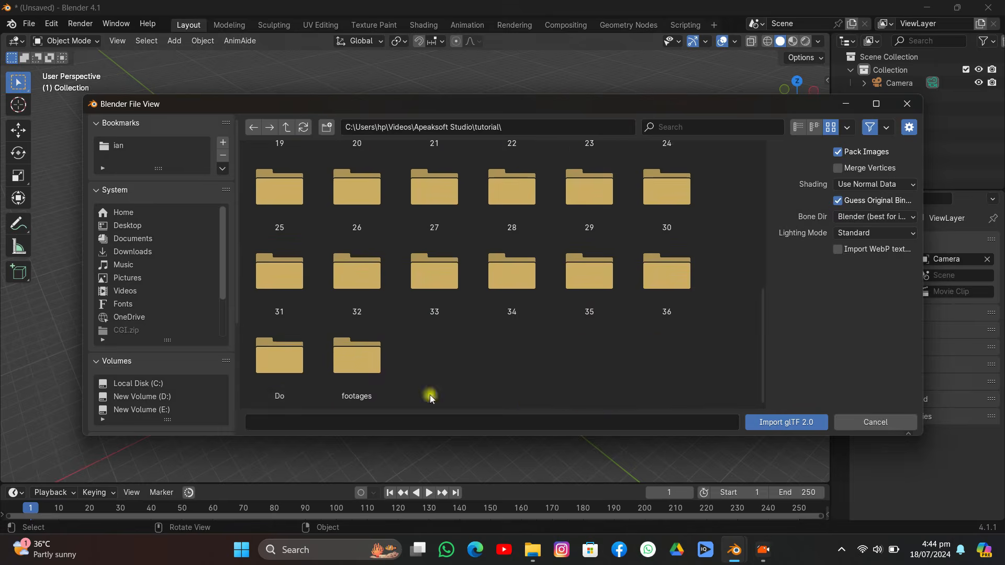
double_click(672, 296)
double_click(274, 196)
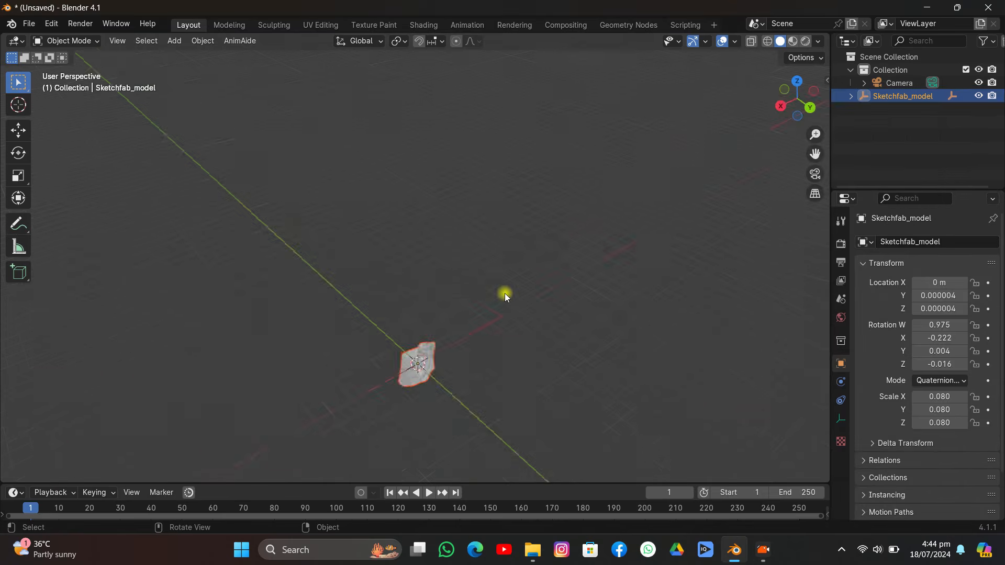
Clear the parent of the imported rock scan's mesh while keeping its transformation
mouse_move(505, 293)
middle_mouse_down()
mouse_move(469, 307)
mouse_move(532, 266)
mouse_move(484, 318)
middle_mouse_up()
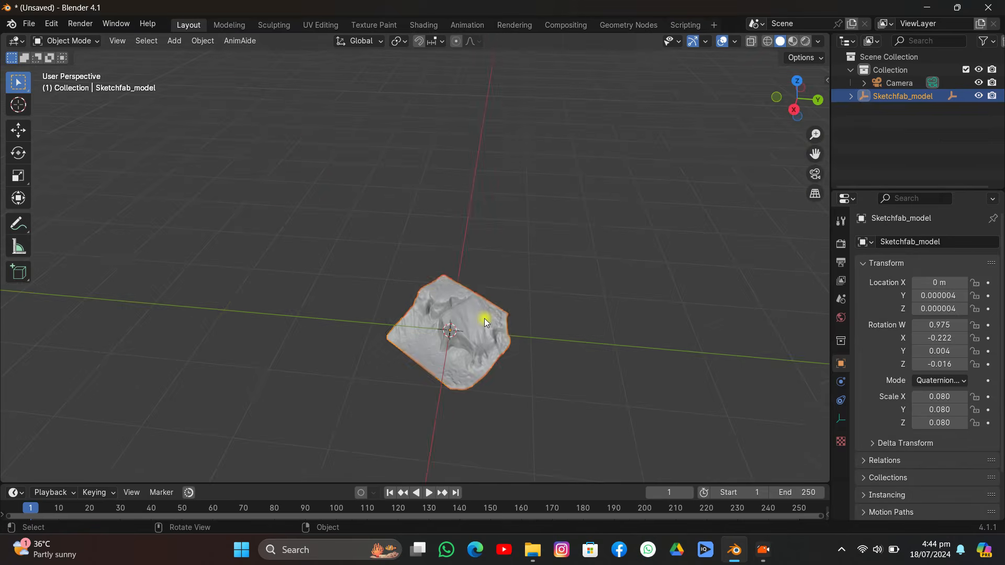
left_click(485, 319)
key("alt+p")
left_click(448, 342)
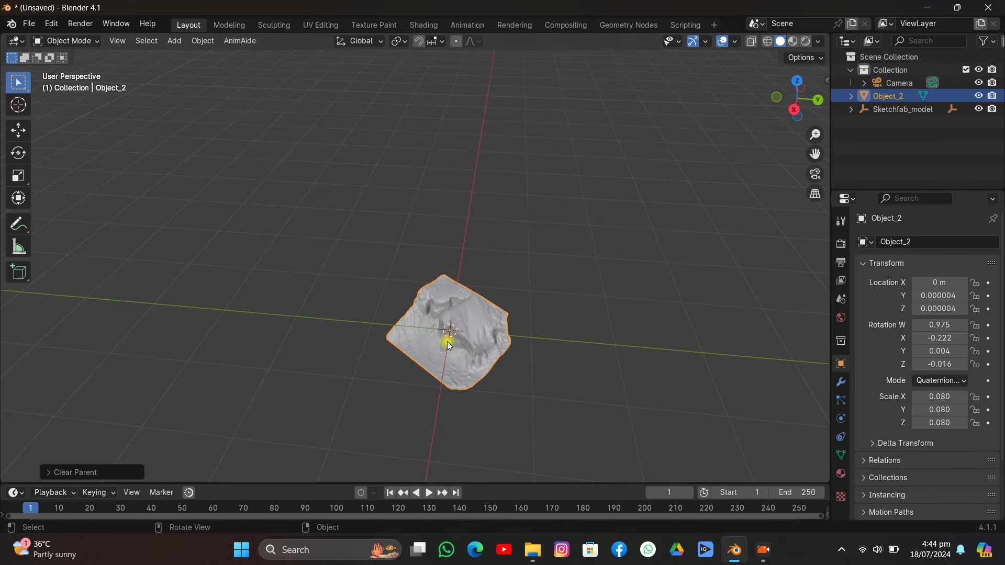
Enlarge the rock scan and show the viewport in Material Preview shading
middle_click_drag(575, 237, 608, 263)
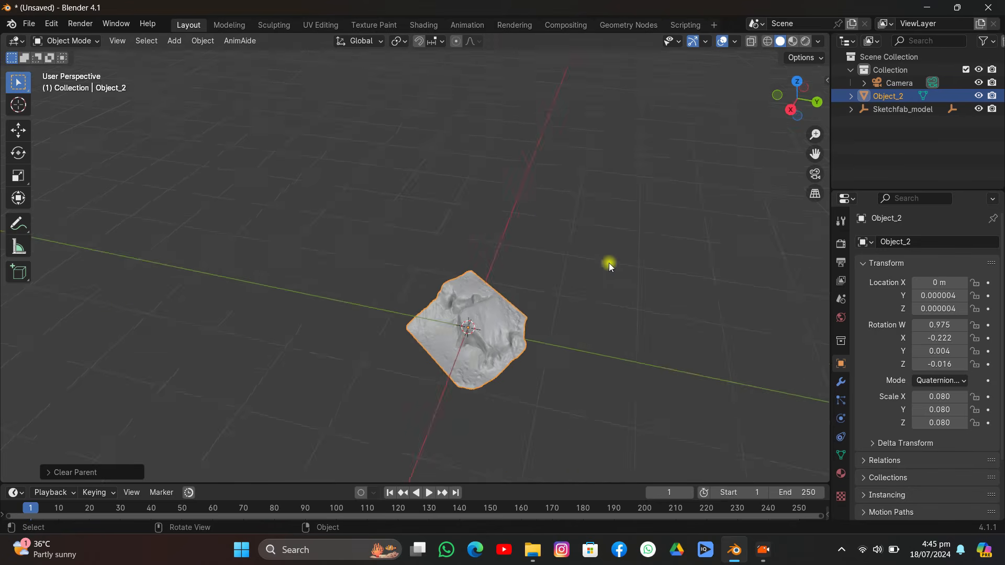
key("s")
left_click(312, 315)
scroll(312, 315, "down", 12)
mouse_move(343, 298)
middle_mouse_down()
mouse_move(473, 253)
mouse_move(384, 272)
mouse_move(379, 259)
mouse_move(445, 291)
middle_mouse_up()
scroll(473, 252, "up", 4)
left_click(793, 41)
scroll(545, 304, "up", 6)
key("s")
left_click(785, 267)
Move the second imported scan, the flat ground piece, off the rock scan to an empty area beside it
scroll(471, 262, "down", 8)
scroll(487, 260, "down", 5)
mouse_move(487, 259)
middle_mouse_down()
mouse_move(460, 254)
mouse_move(565, 218)
mouse_move(462, 241)
middle_mouse_up()
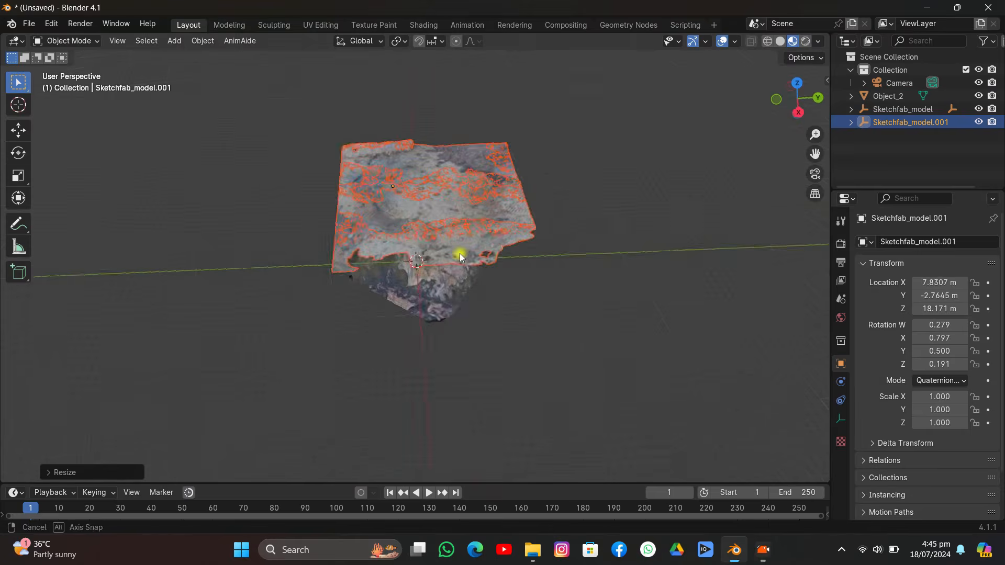
key("g")
left_click(247, 297)
Clear the parent of the flat ground scan's mesh while keeping its transformation
left_click(244, 251, "shift")
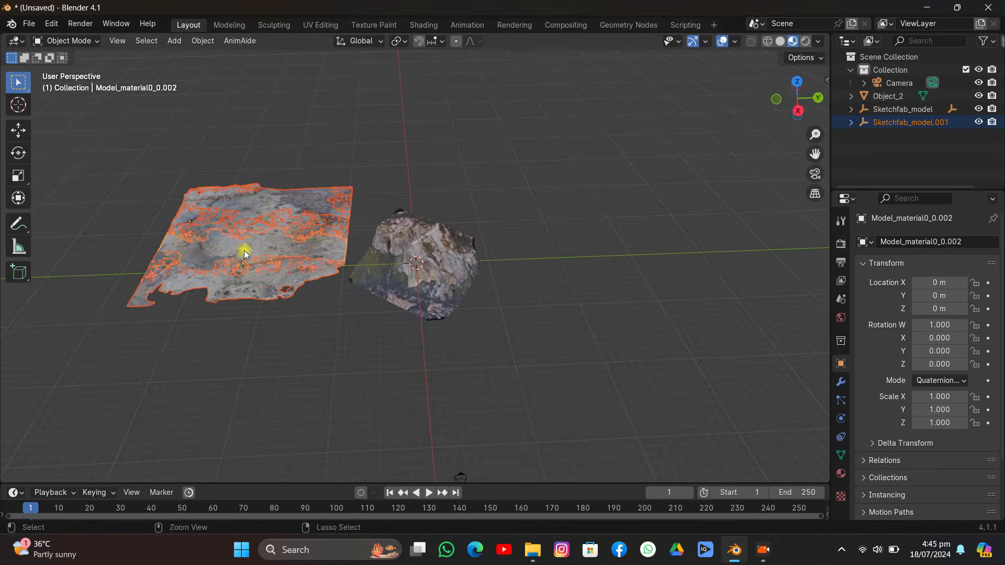
key("alt+p")
left_click(275, 245)
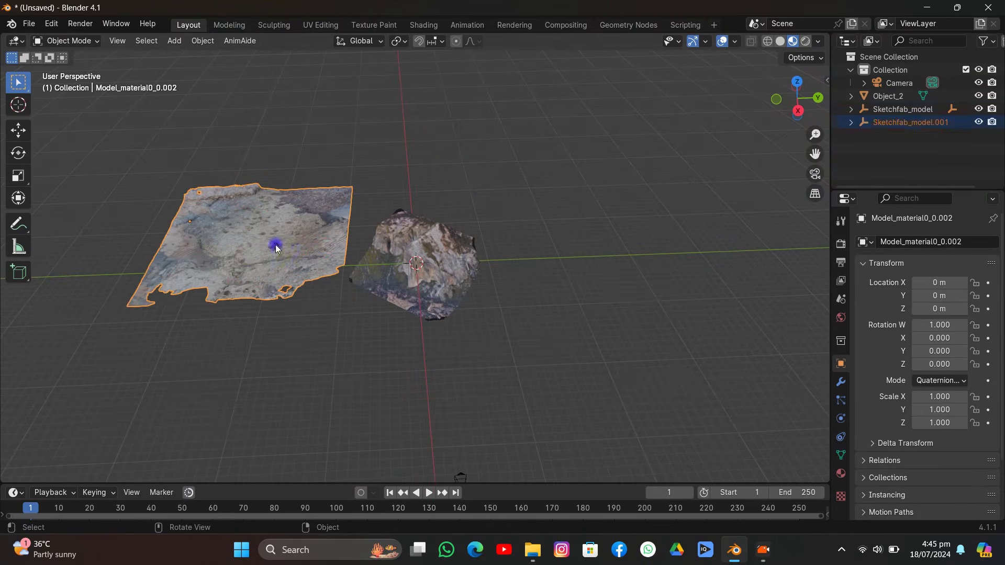
key("alt+p")
left_click(275, 244)
Delete the leftover parent empties Sketchfab_model and Sketchfab_model.001
right_click(900, 124)
left_click(830, 124)
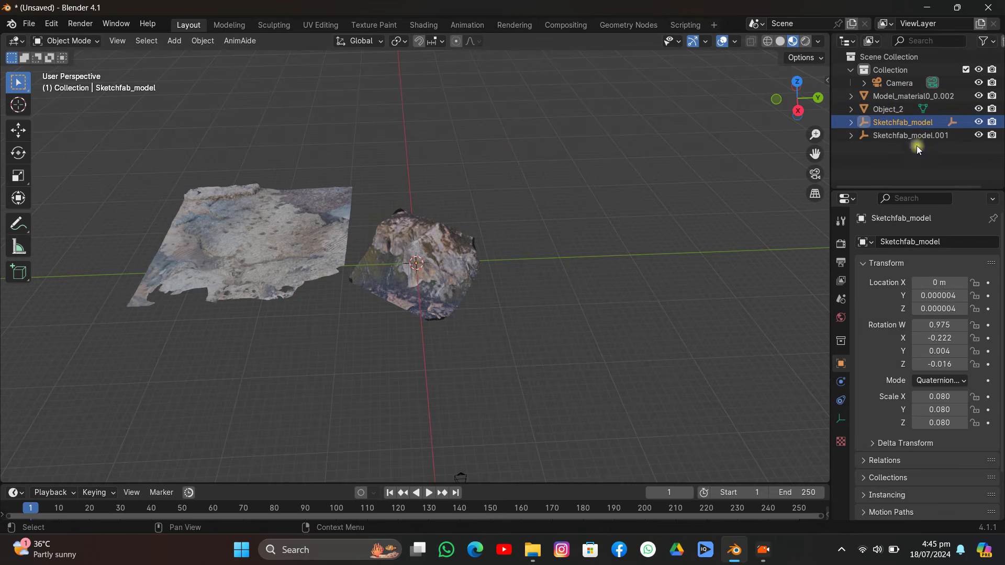
left_click(908, 126)
key("Delete")
Lower the flat ground scan toward the grid, keeping it beside the rock scan
left_click(243, 246)
middle_click_drag(243, 246, 359, 215)
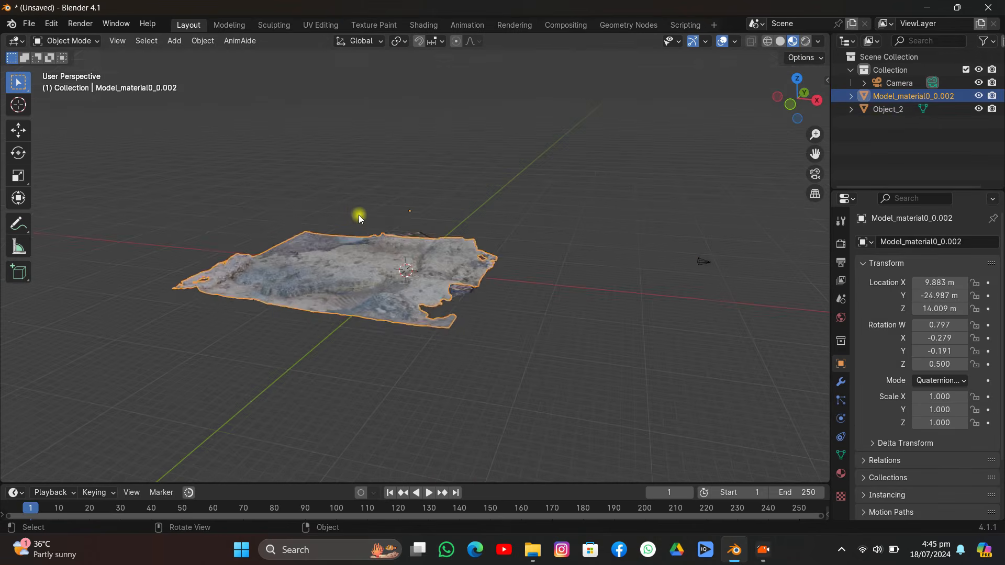
key("g")
left_click(307, 373)
middle_click_drag(334, 335, 121, 128)
Import the lake shore scan as glTF 2.0 and scale it down to about 0.174
left_click(28, 23)
mouse_move(51, 209)
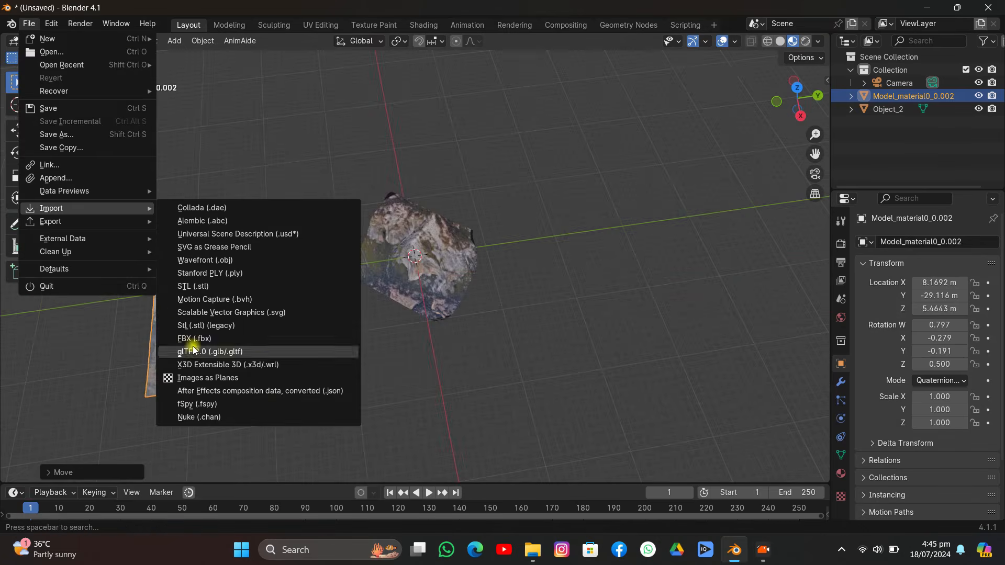
left_click(188, 350)
key("Escape")
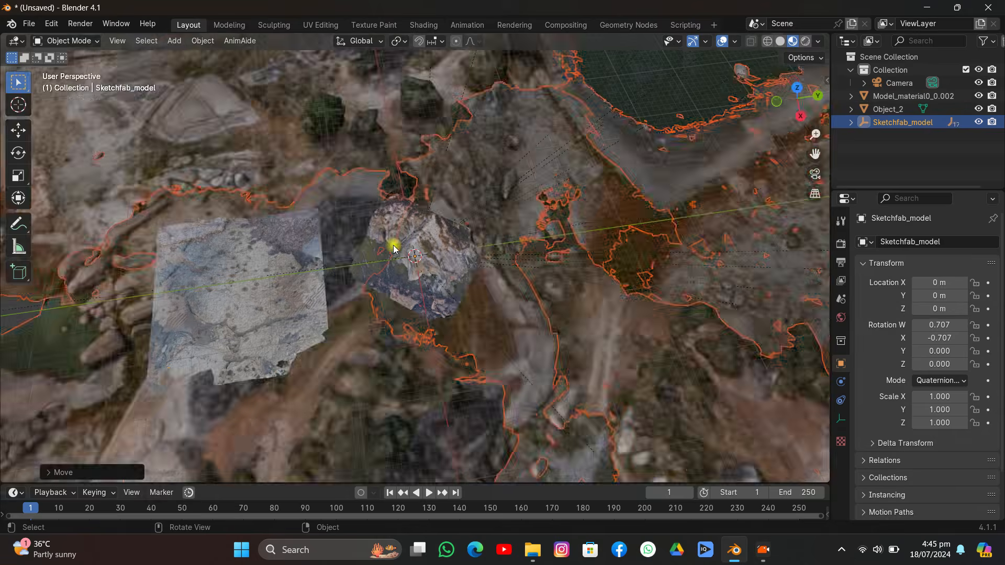
key("s")
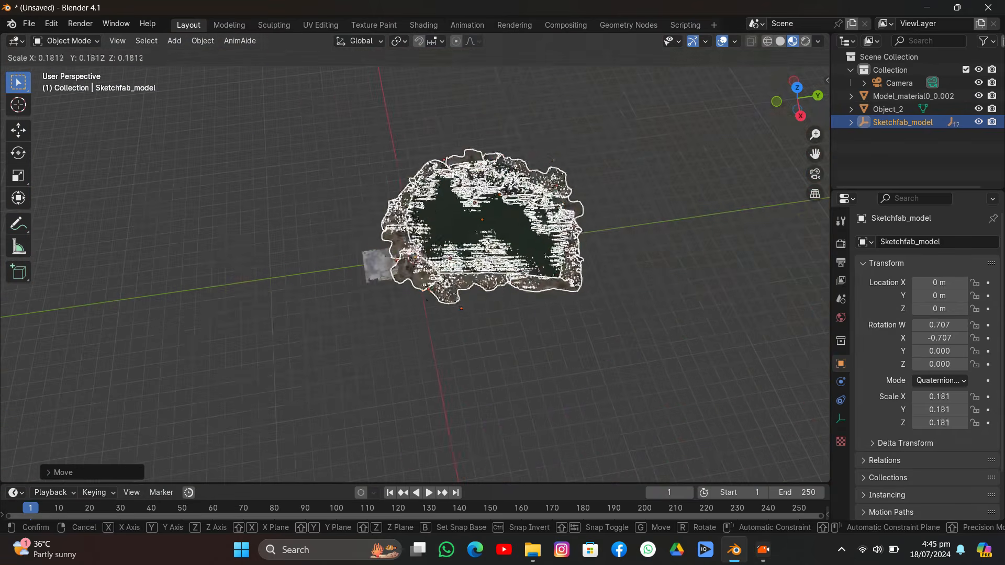
left_click(492, 304)
Join all pieces of the lake shore scan into one mesh and clear its parent while keeping the transformation
middle_click_drag(492, 304, 464, 279)
scroll(560, 312, "up", 4)
left_click(560, 328, "shift")
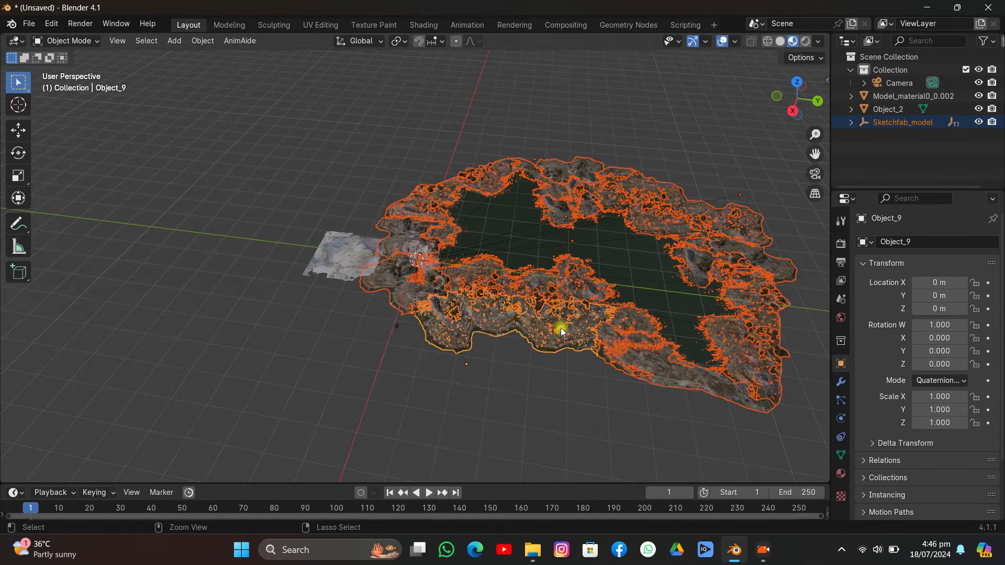
left_click(560, 328, "ctrl")
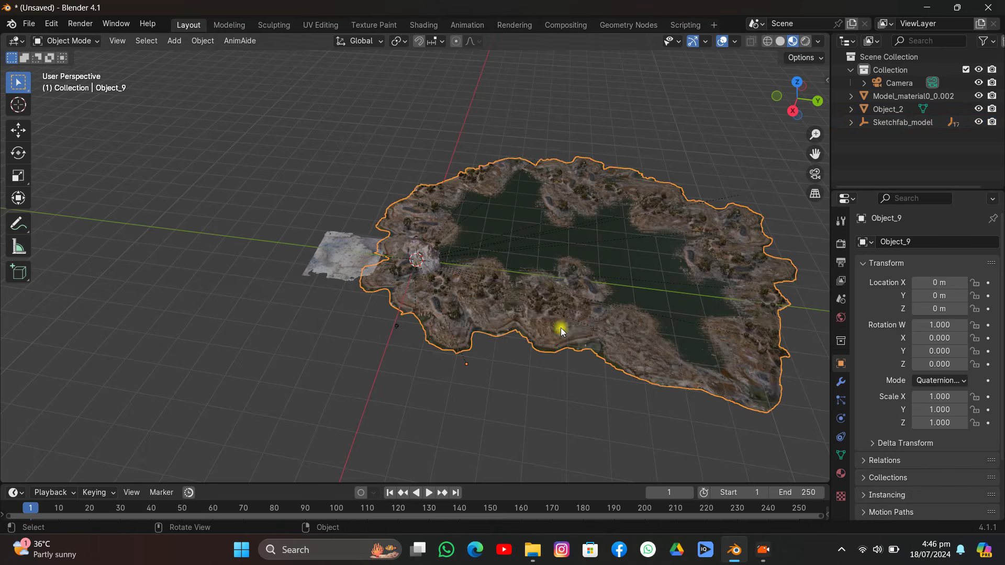
key("alt+p")
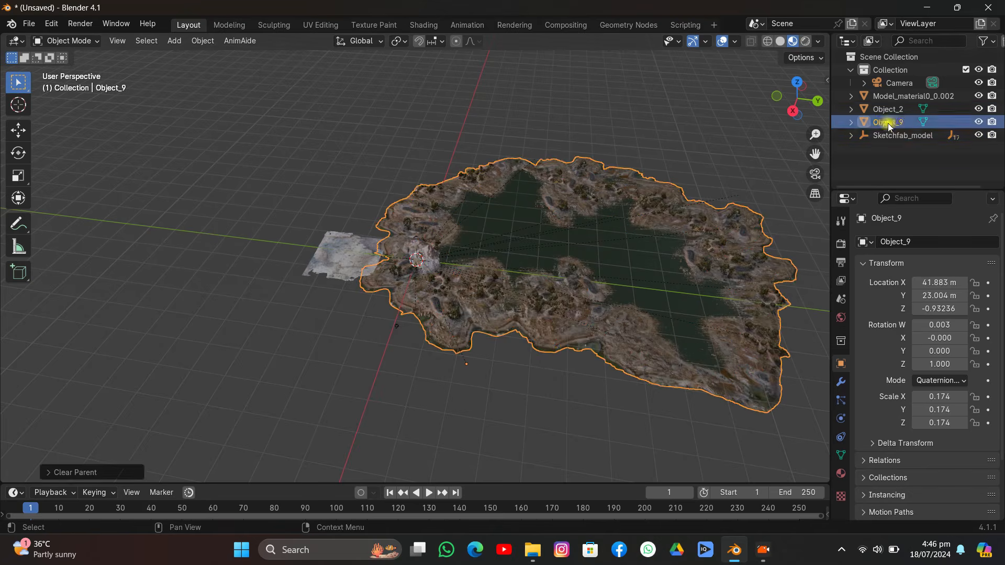
Delete the empty Sketchfab_model parent left over from the lake shore scan
left_click(885, 134)
right_click(884, 135)
left_click(883, 135)
key("Delete")
Scale the joined lake shore scan down further and reposition it next to the rock scan
left_click(606, 181)
key("s")
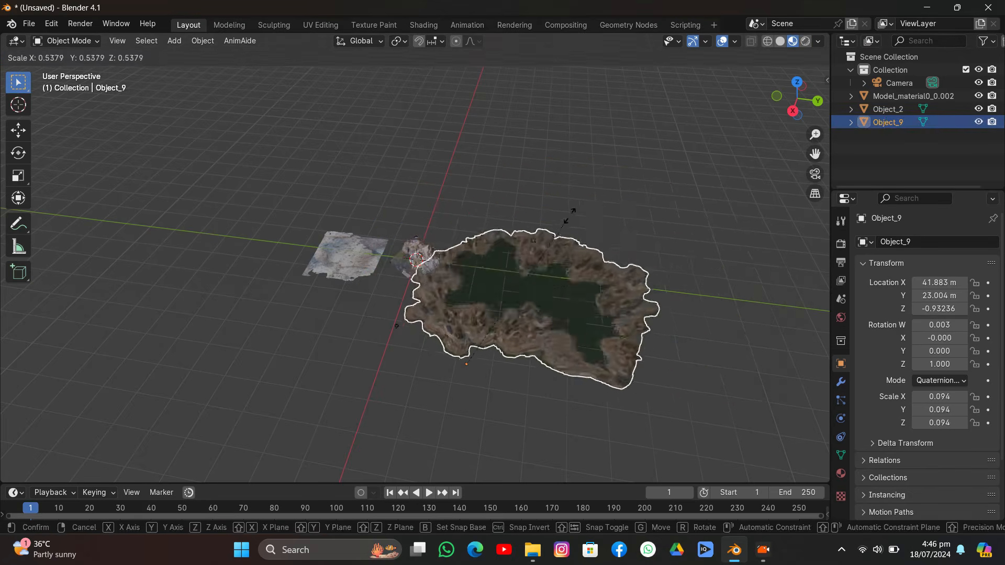
left_click(549, 238)
left_click(795, 112)
key("g")
left_click(594, 210)
middle_click_drag(593, 210, 668, 292)
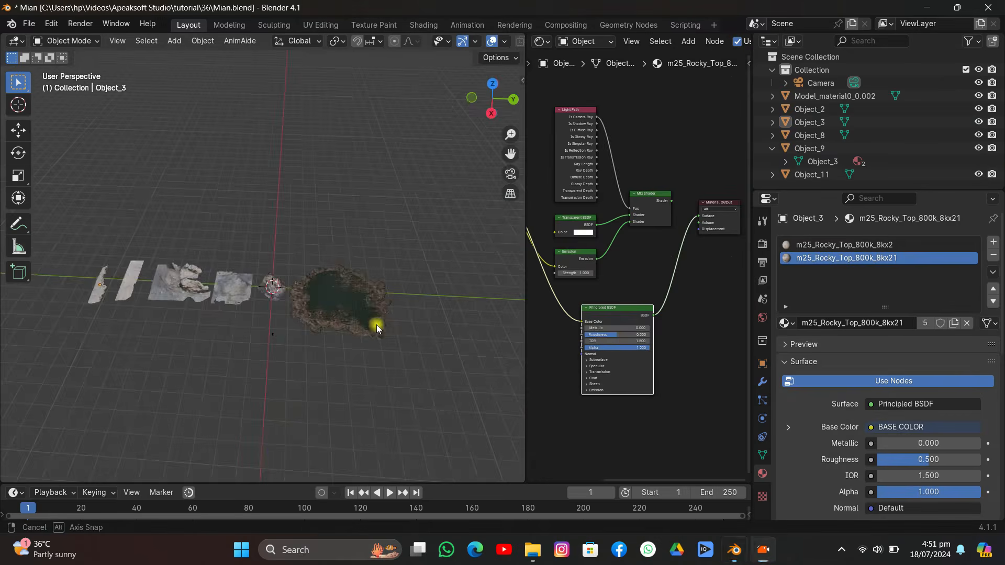
Scale the lake shore scan at the scene centre up by a factor of about 9
middle_click_drag(376, 324, 259, 440)
scroll(314, 293, "up", 4)
scroll(301, 252, "up", 4)
scroll(325, 234, "down", 3)
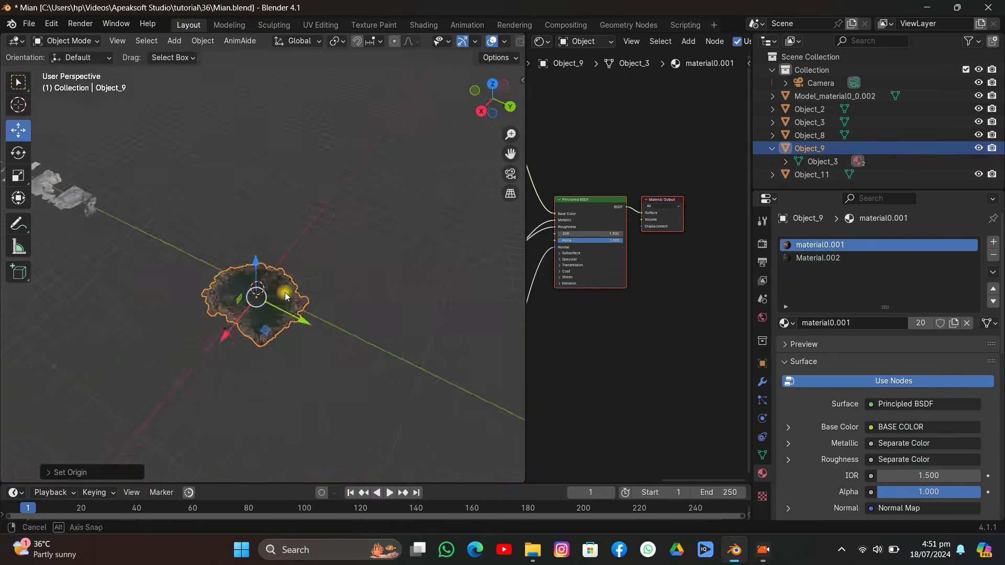
middle_click_drag(284, 292, 288, 260)
scroll(287, 259, "up", 5)
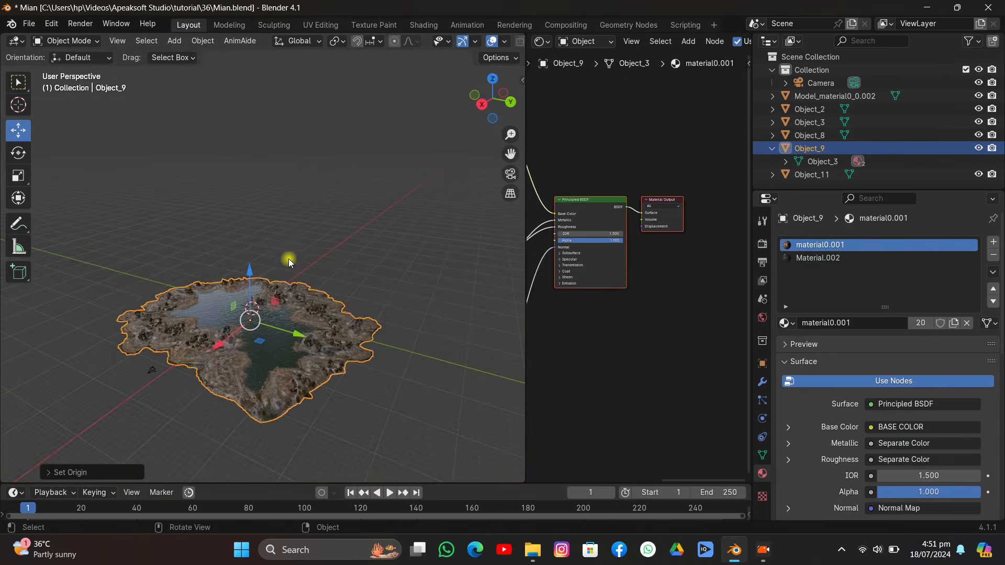
key("s")
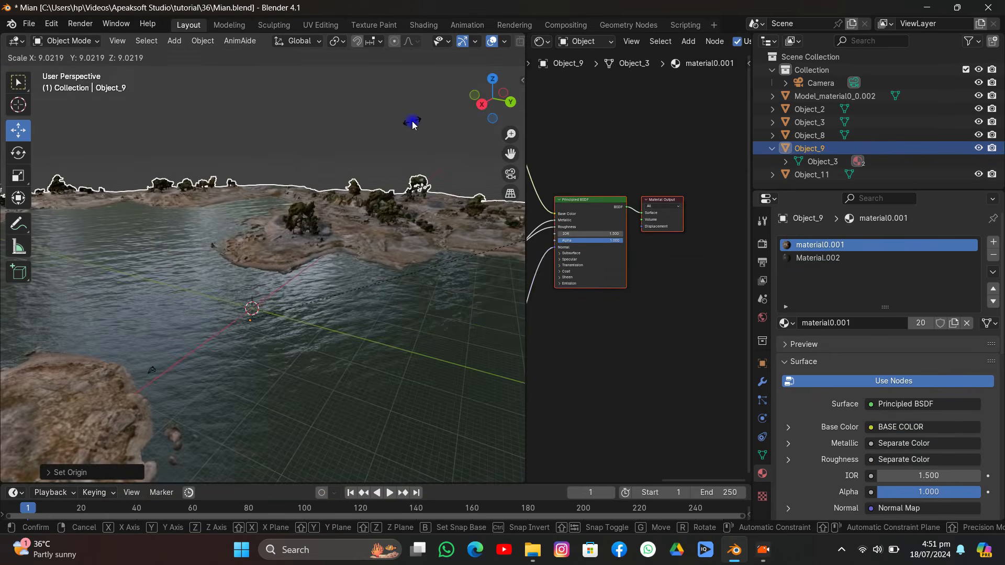
left_click(415, 121)
Shift the lake shore scan along the global Y and X axes to frame its shoreline in the camera view
middle_click_drag(415, 121, 367, 210)
left_click_drag(327, 278, 311, 274)
left_click(509, 173)
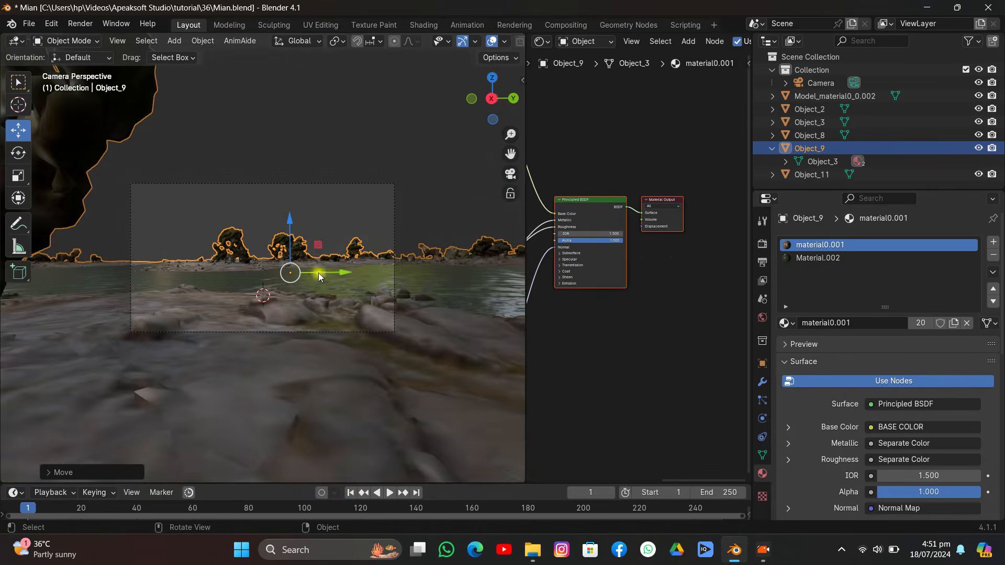
key("g")
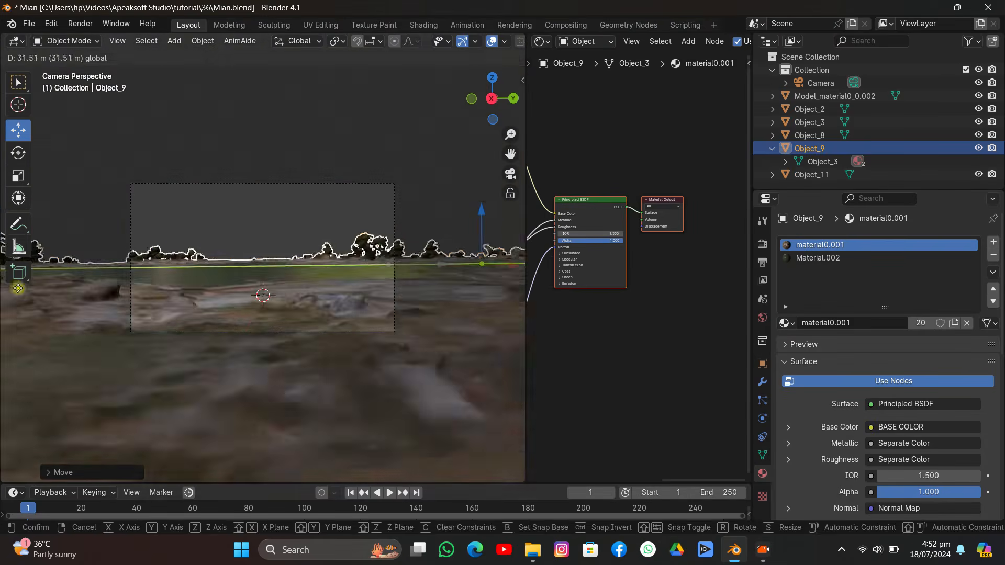
left_click(99, 378)
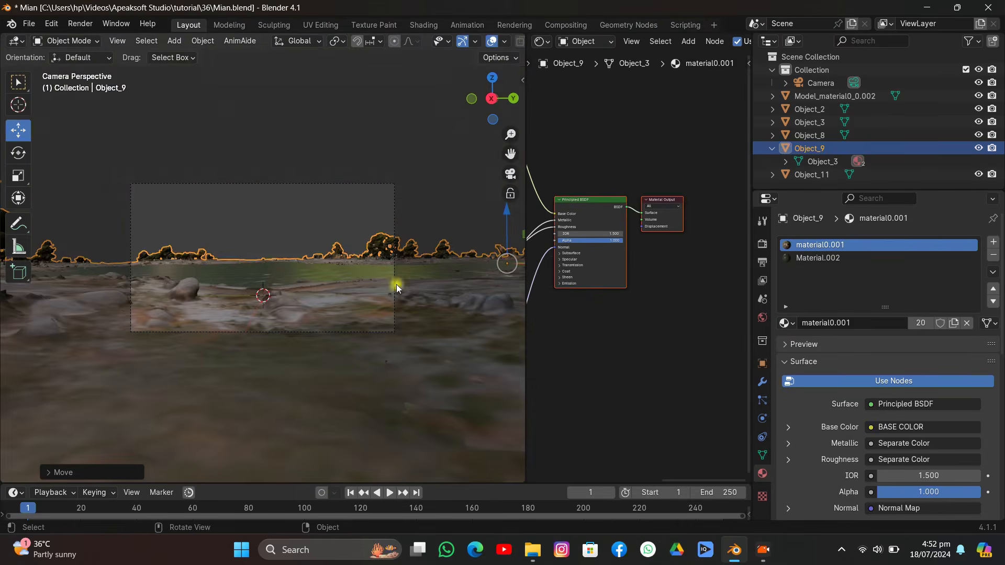
key("g")
key("x")
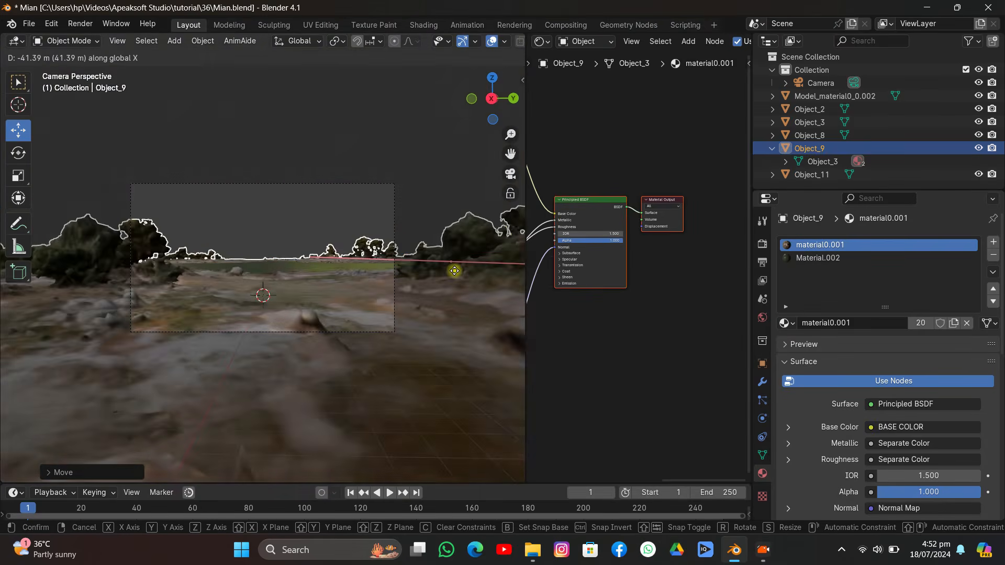
left_click(400, 297)
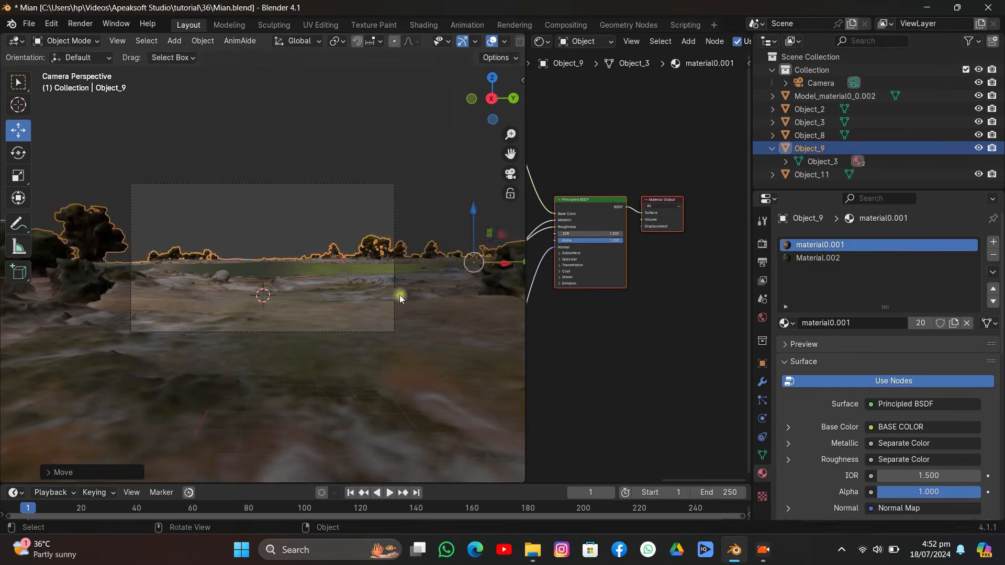
Tilt the camera with free rotations and reposition it so the far shoreline lies across the middle of the frame
left_click(343, 189)
key("r")
key("r")
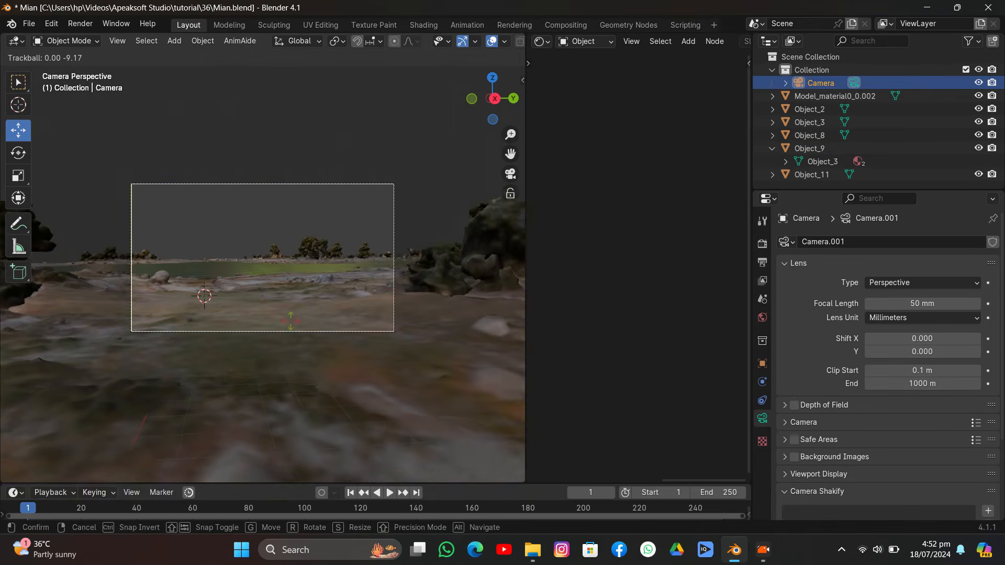
left_click(291, 325)
key("g")
left_click(298, 345)
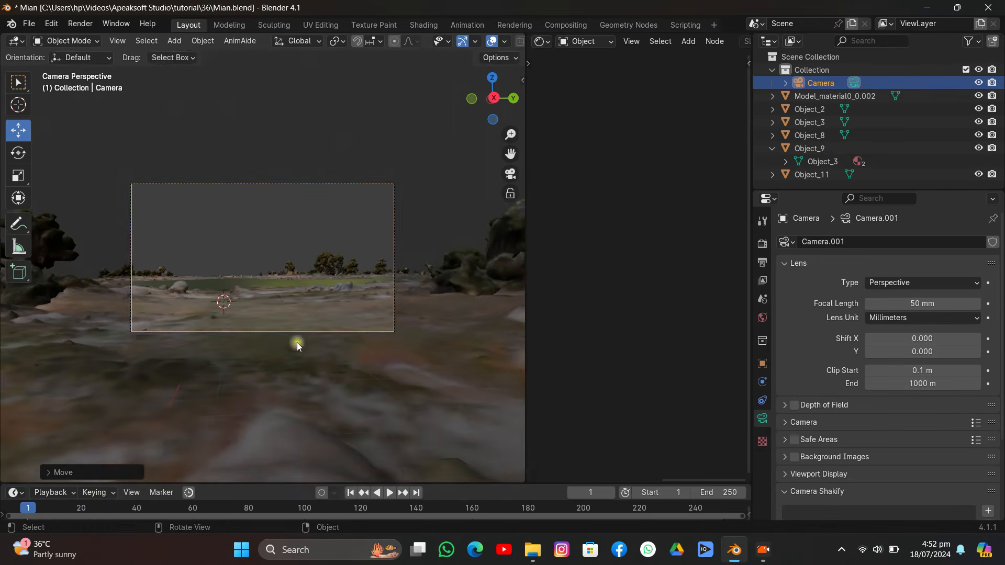
key("r")
key("r")
left_click(297, 340)
key("g")
left_click(253, 218)
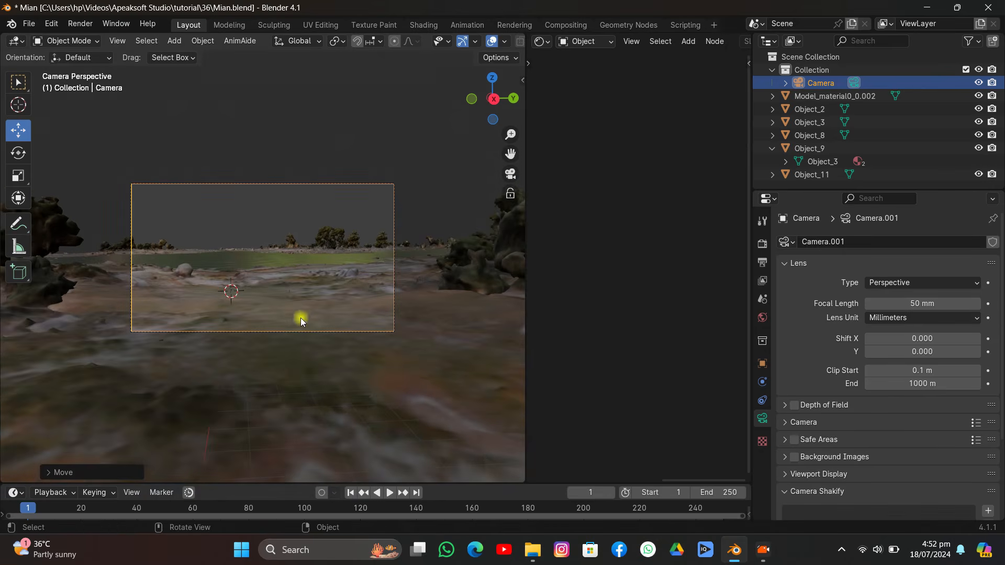
Move all the other scans away from the lake shore scan along global Y, hiding the lake shore scan temporarily to select them
middle_click_drag(331, 231, 432, 218)
left_click(337, 243)
key("h")
left_click_drag(208, 268, 107, 340)
key("g")
key("y")
left_click(26, 361)
left_click(978, 148)
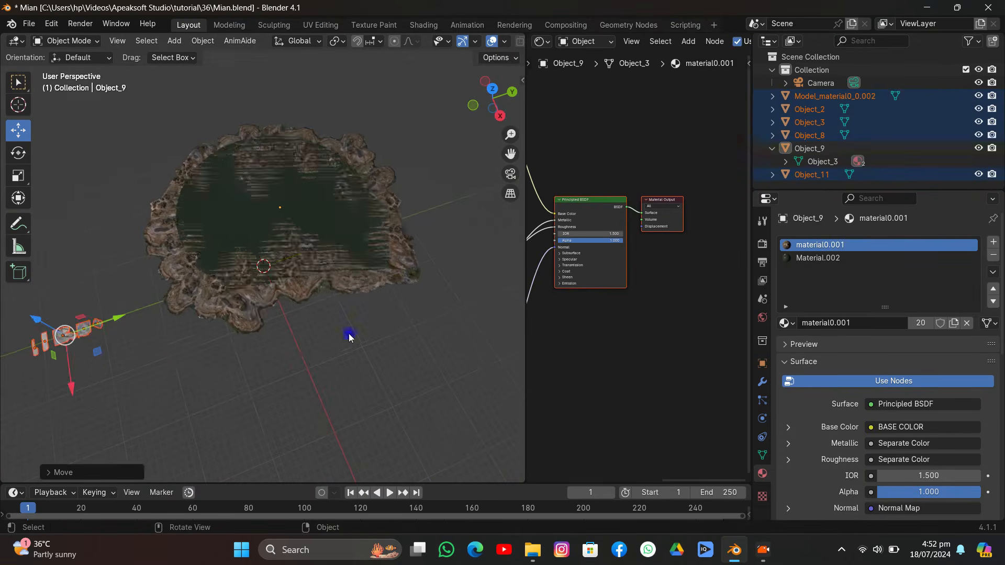
Snap the flat rock scan Model_material0_0.002 to the 3D cursor and return to the camera view
left_click(347, 338)
middle_click_drag(343, 338, 331, 336)
left_click_drag(512, 155, 340, 217)
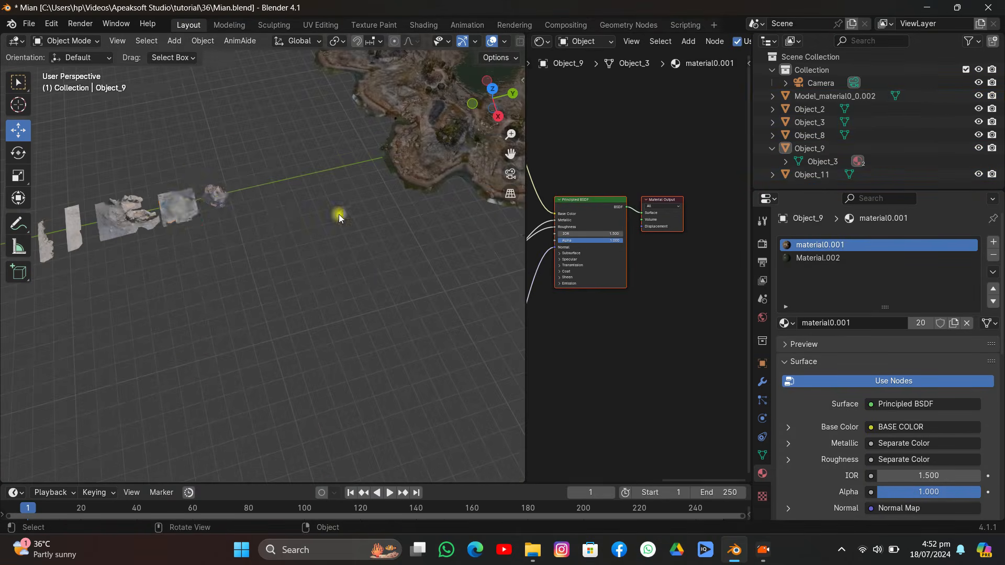
left_click(188, 206)
key("shift+s")
left_click(227, 180)
left_click(510, 174)
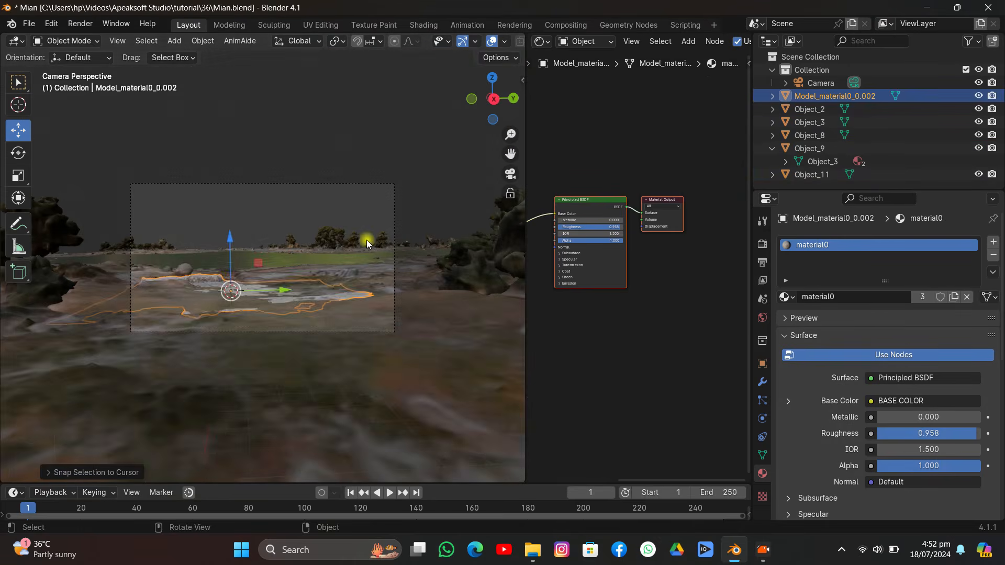
Scale up the rock scan, rotate it slightly, and raise it above the ground in the camera frame
key("s")
left_click(50, 228)
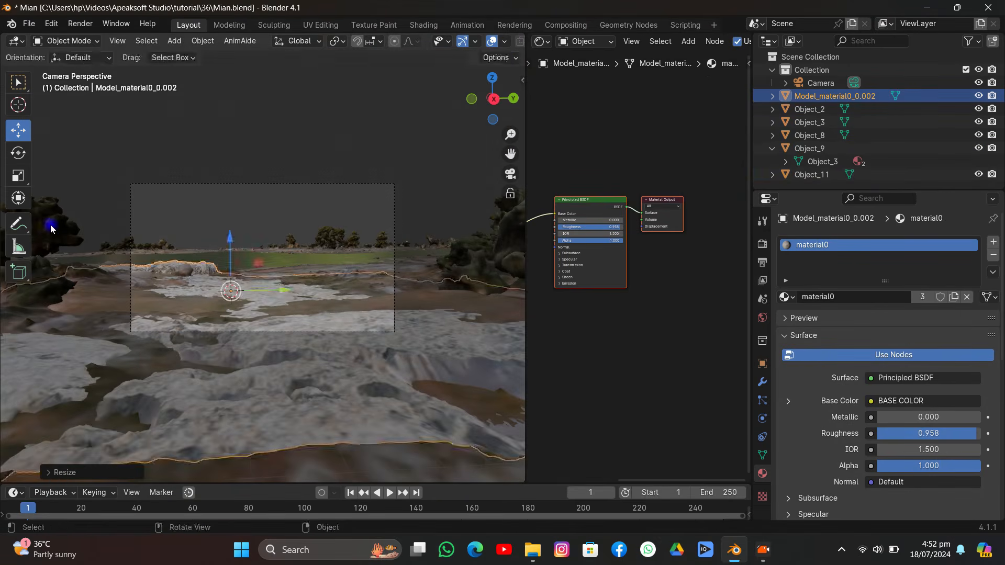
key("r")
key("r")
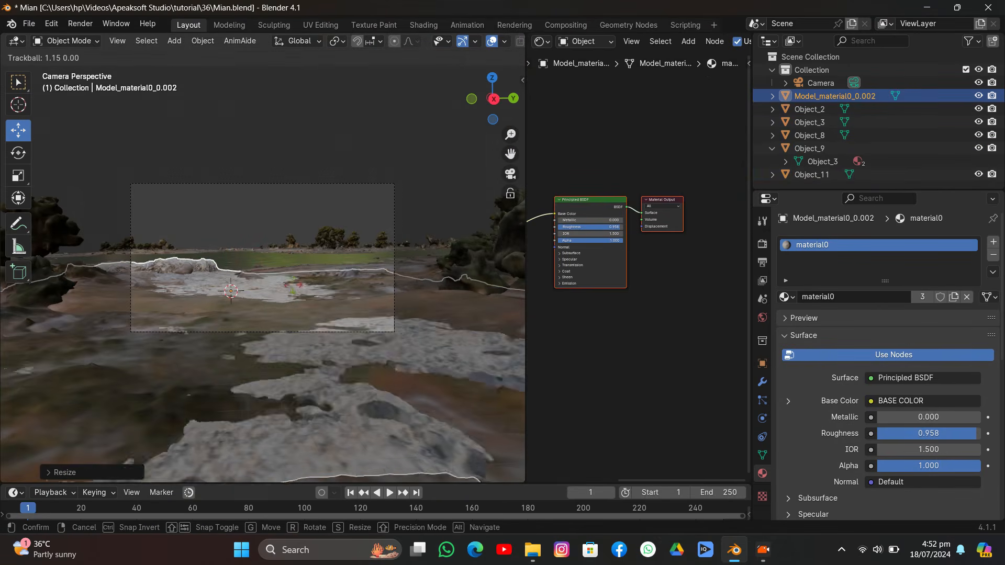
left_click(292, 286)
left_click_drag(274, 290, 256, 261)
Adjust the rock scan's tilt with a free rotation so its surface covers the camera's foreground
key("r")
key("r")
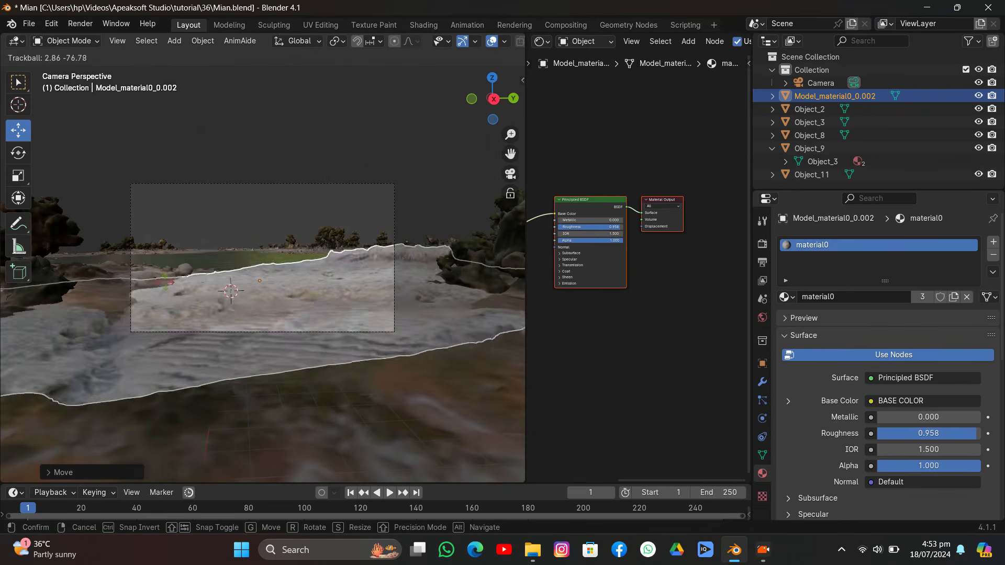
right_click(220, 296)
key("r")
key("r")
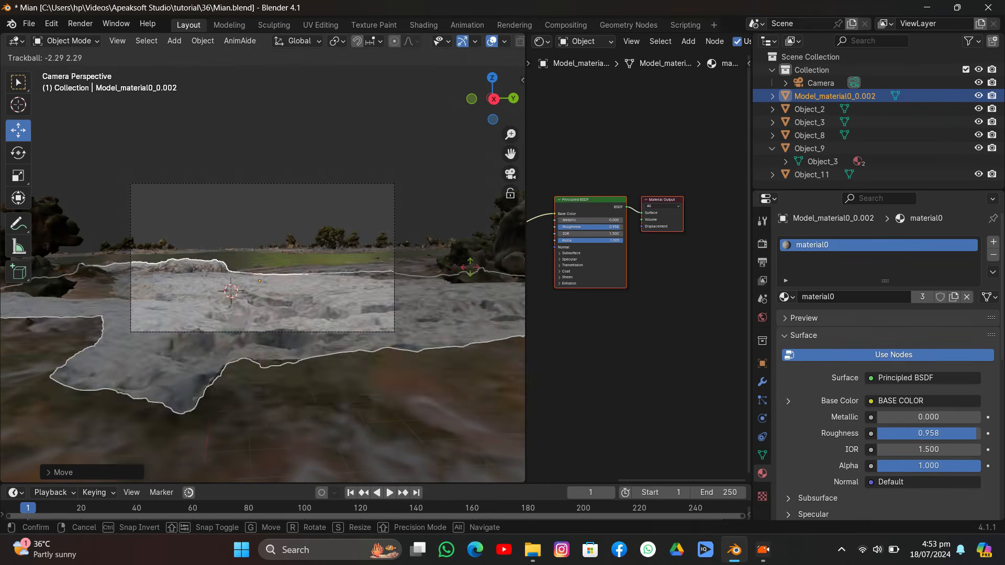
left_click(469, 269)
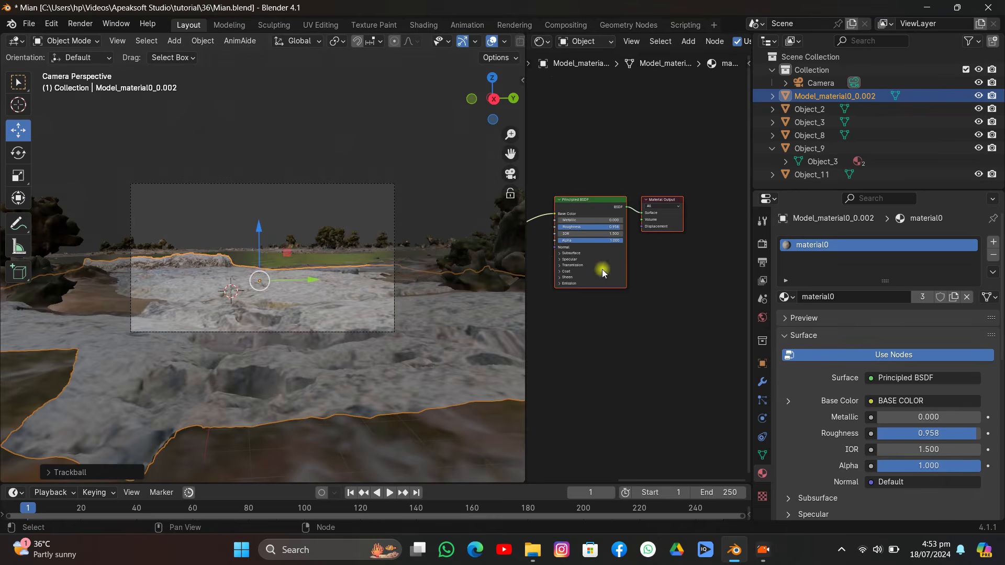
Set the render engine to Cycles with GPU Compute as the device
middle_click_drag(601, 269, 712, 287)
left_click(762, 243)
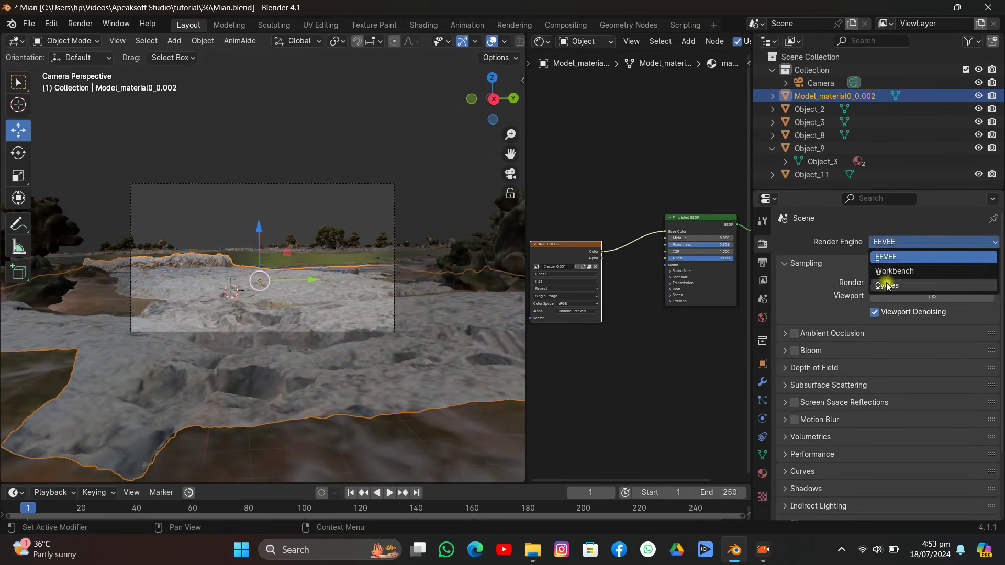
left_click(888, 285)
left_click(907, 305)
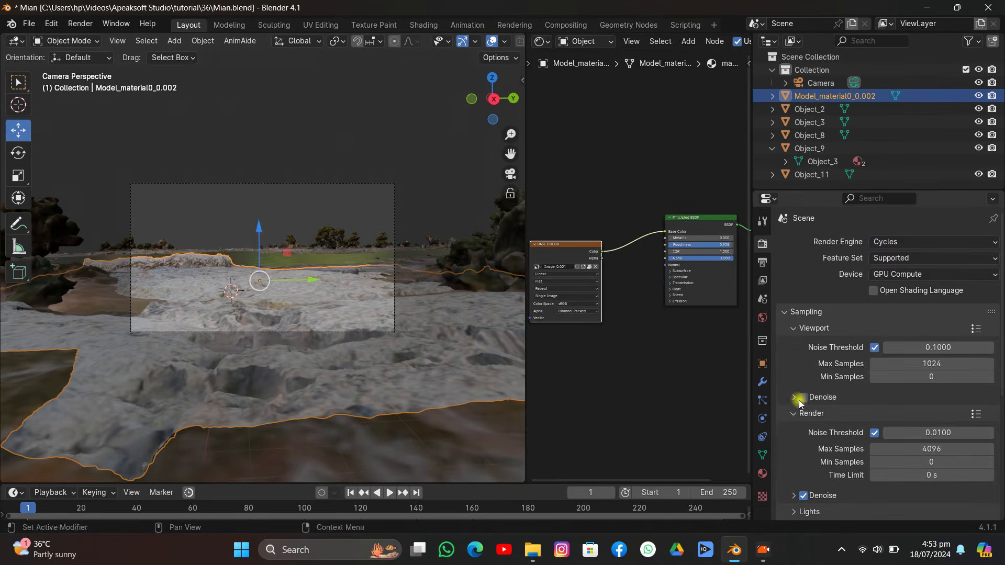
Assign an Environment Texture to the world background colour and start choosing its image file
left_click(763, 316)
left_click(874, 321)
left_click(523, 381)
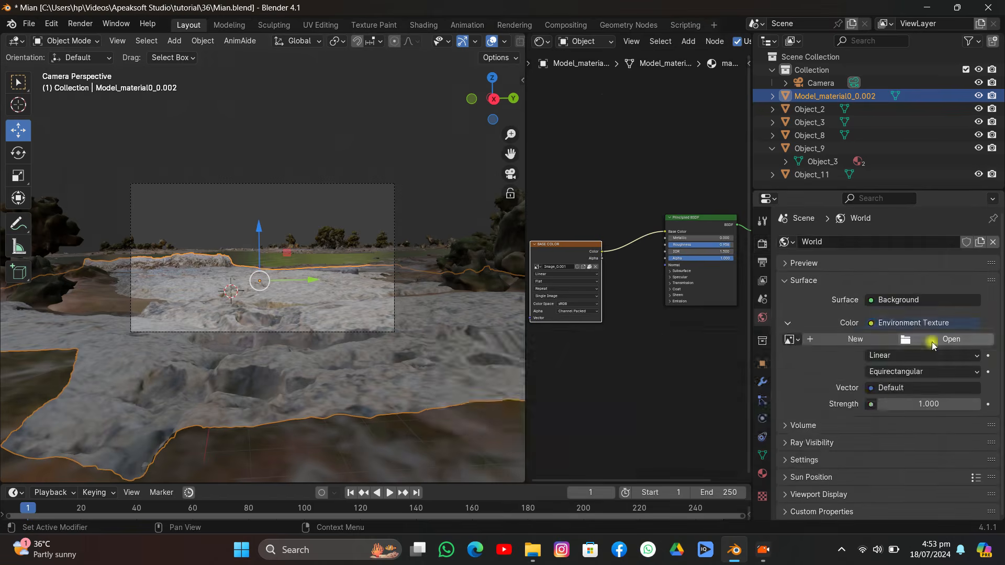
left_click(937, 341)
left_click(142, 411)
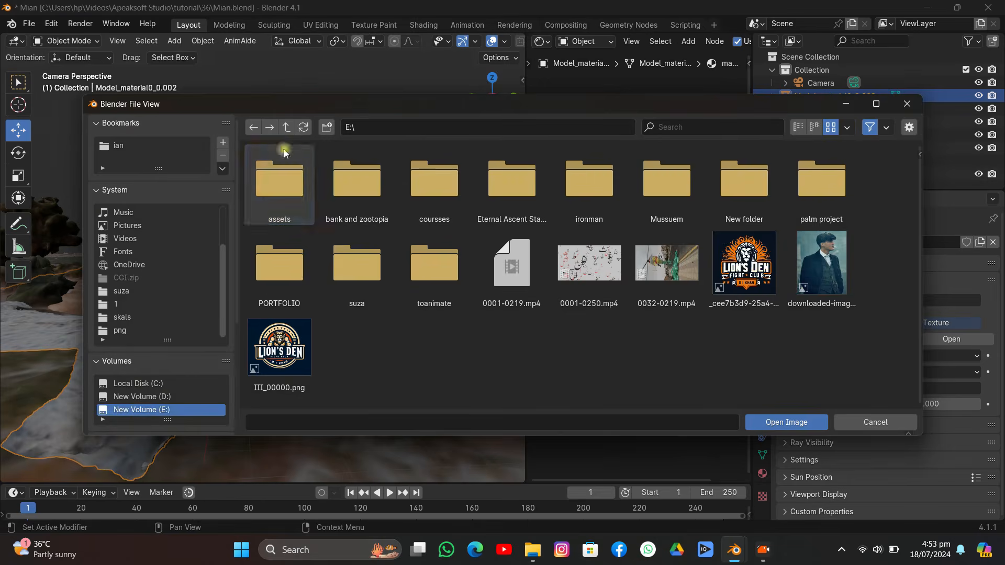
double_click(283, 152)
left_click(287, 151)
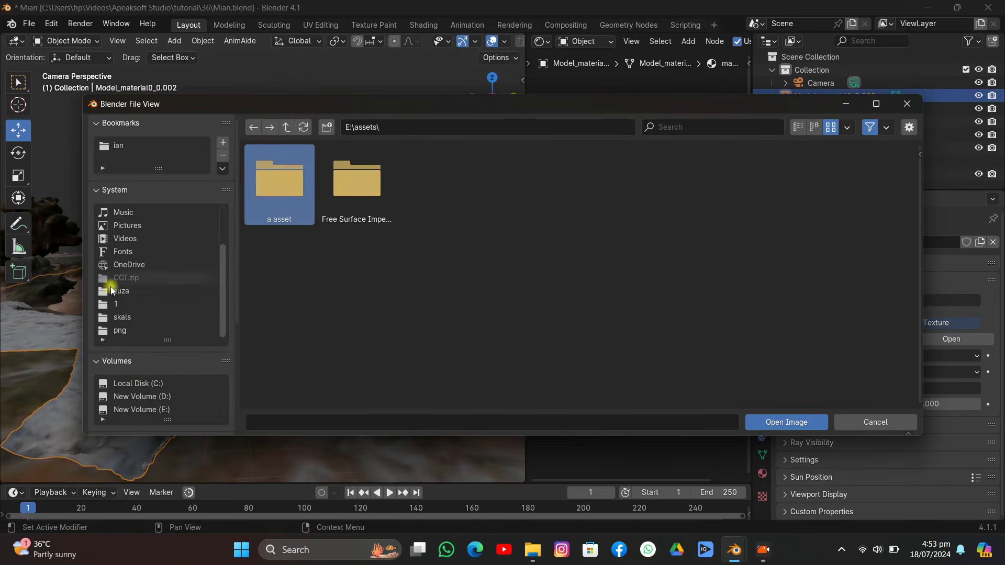
Load cape_hill_8k.exr from the Videos\Apeaksoft Studio\tutorial\35 folder as the world environment image
left_click(120, 240)
double_click(512, 180)
double_click(587, 179)
scroll(545, 276, "down", 5)
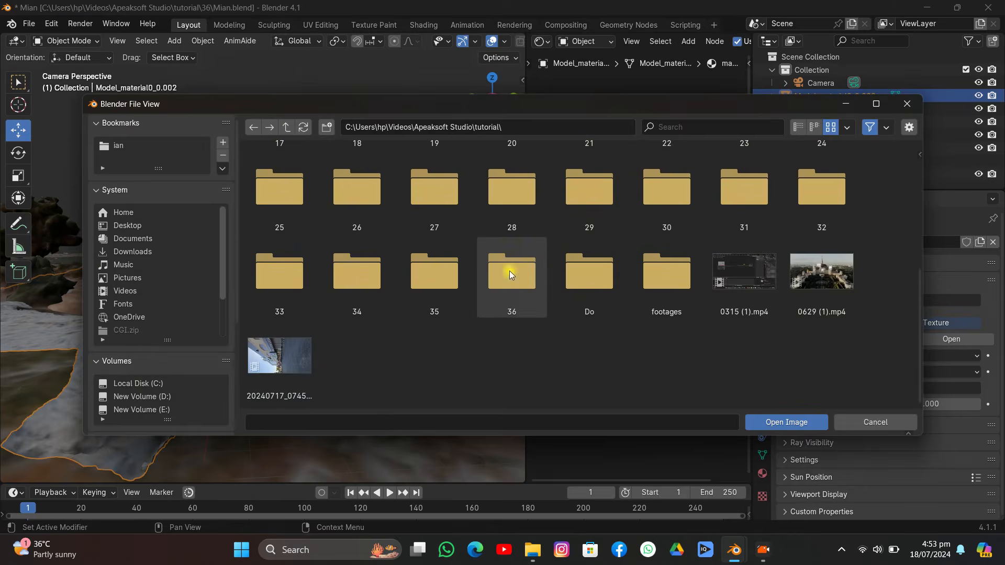
double_click(413, 269)
left_click(430, 184)
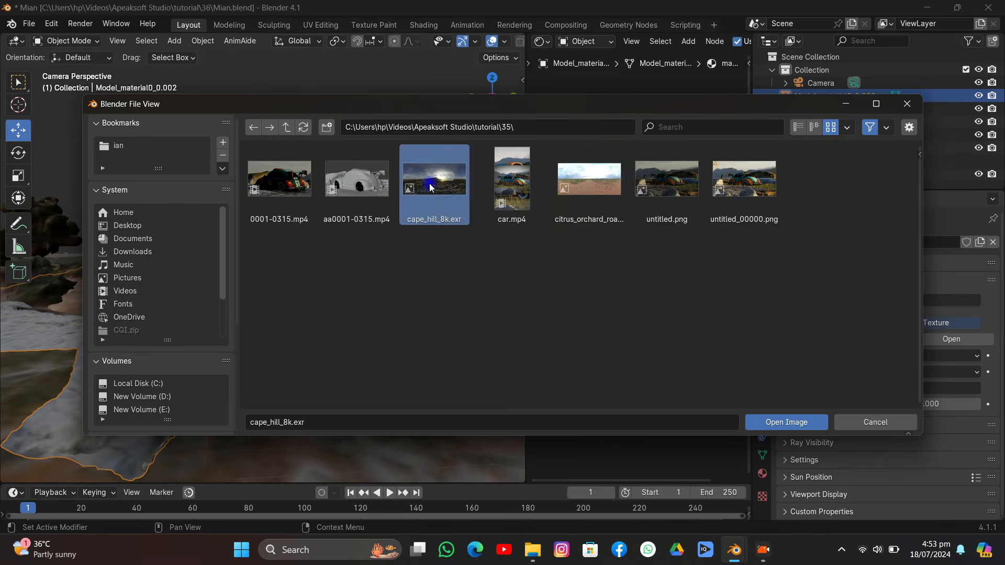
left_click(606, 194)
double_click(454, 183)
scroll(501, 45, "down", 3)
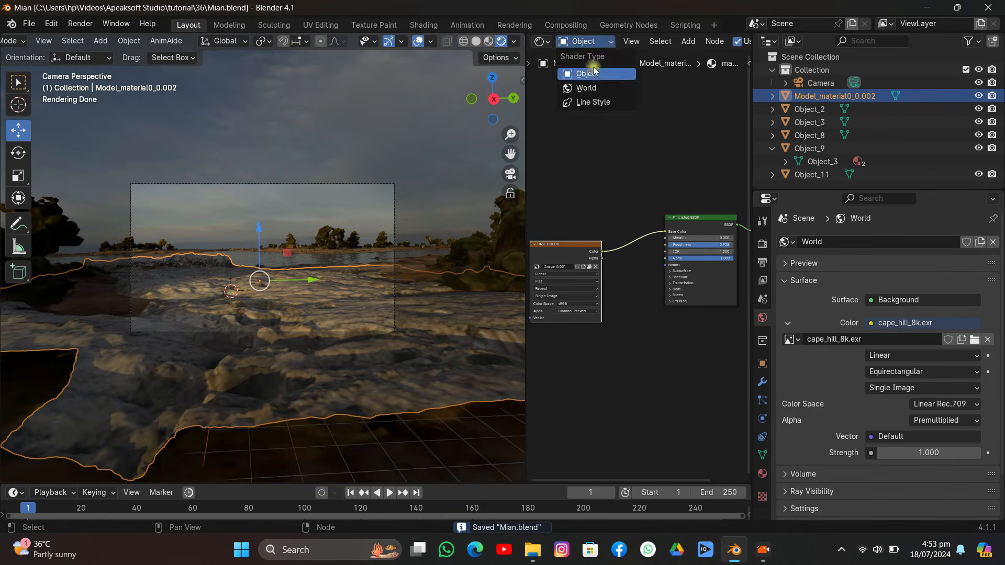
Add Texture Coordinate and Mapping nodes to the world's environment texture and set the Z rotation to 180°
left_click(586, 88)
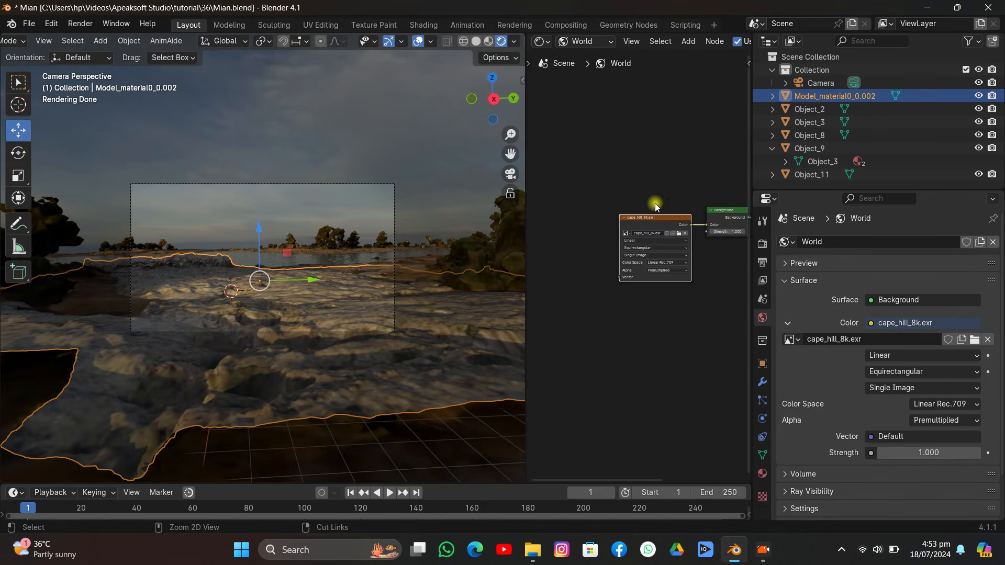
key("ctrl+t")
scroll(631, 255, "up", 4)
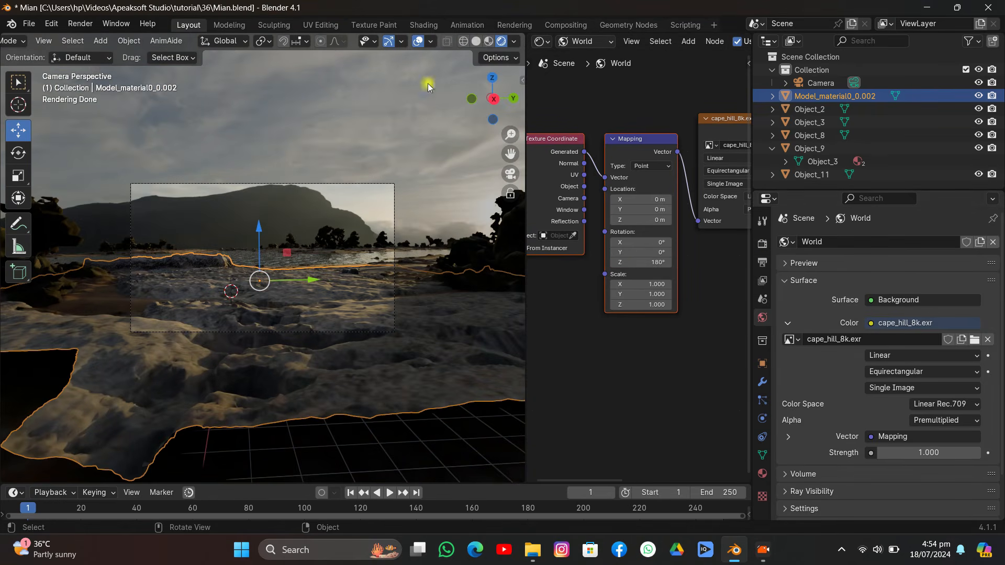
Switch the viewport to Material Preview and scale the rock scan down to a smaller patch on the ground
left_click(488, 42)
mouse_move(380, 187)
middle_mouse_down()
mouse_move(472, 212)
mouse_move(515, 168)
mouse_move(536, 165)
mouse_move(398, 270)
mouse_move(374, 144)
mouse_move(378, 173)
mouse_move(314, 105)
middle_mouse_up()
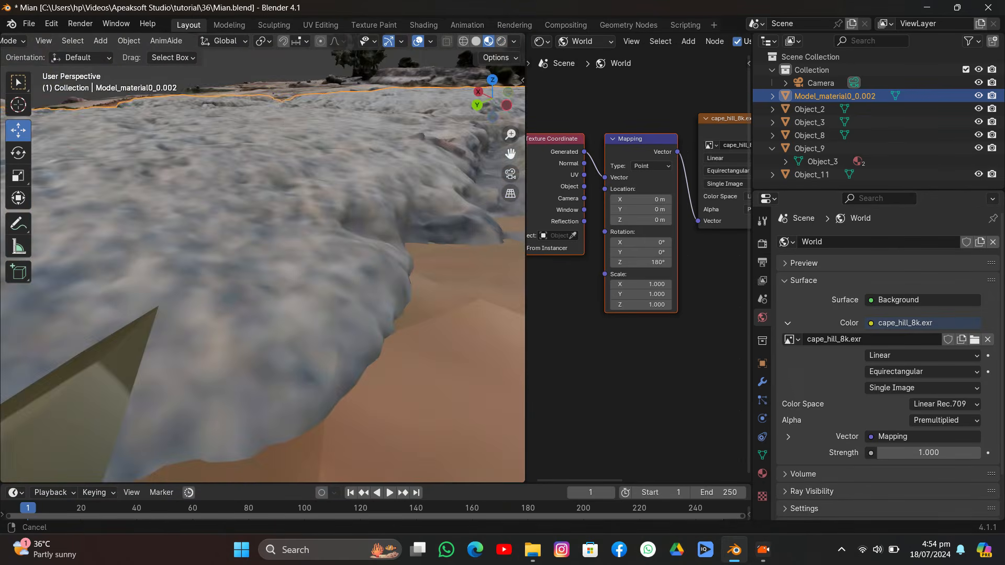
scroll(420, 215, "down", 5)
middle_click_drag(420, 214, 313, 255)
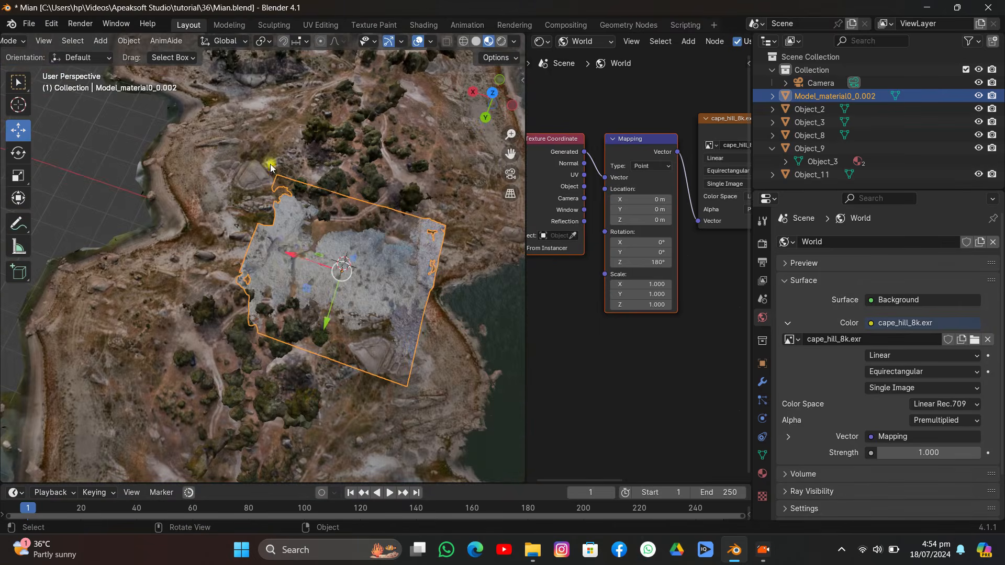
key("s")
left_click(377, 224)
middle_click_drag(377, 224, 513, 175)
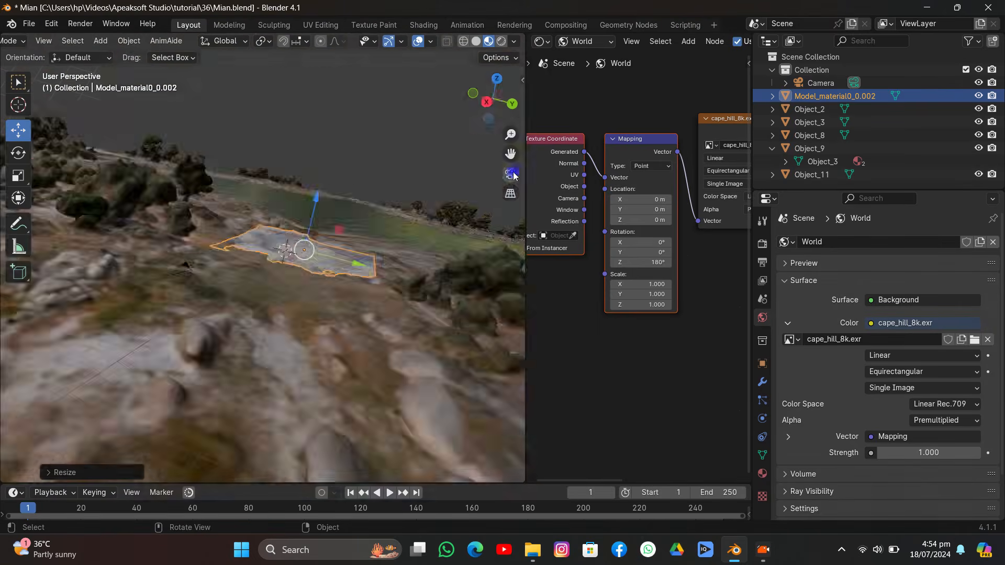
left_click(513, 175)
Lower the rock scan onto the ground and move it about 22 m along global X towards the camera
left_click_drag(259, 227, 267, 238)
key("g")
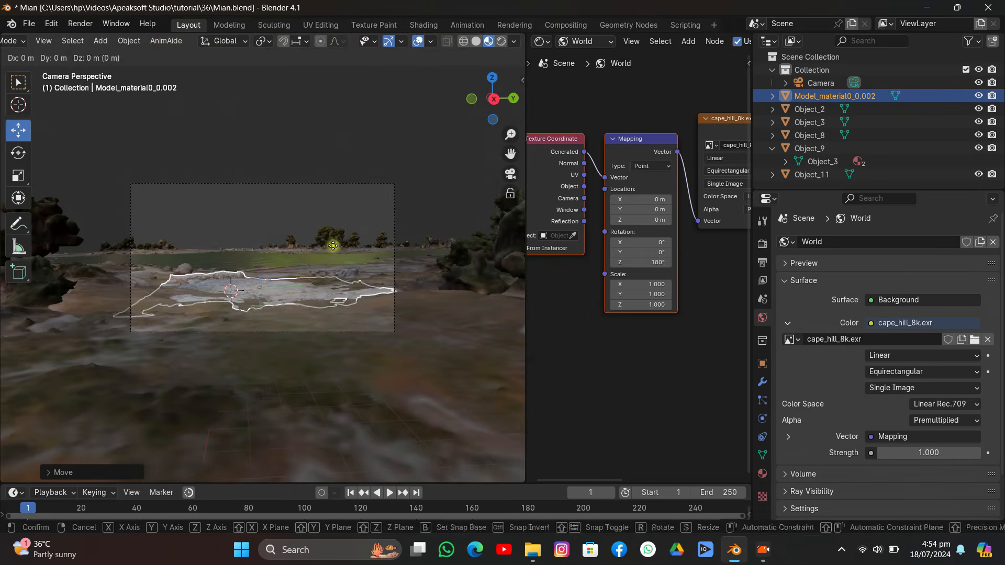
key("x")
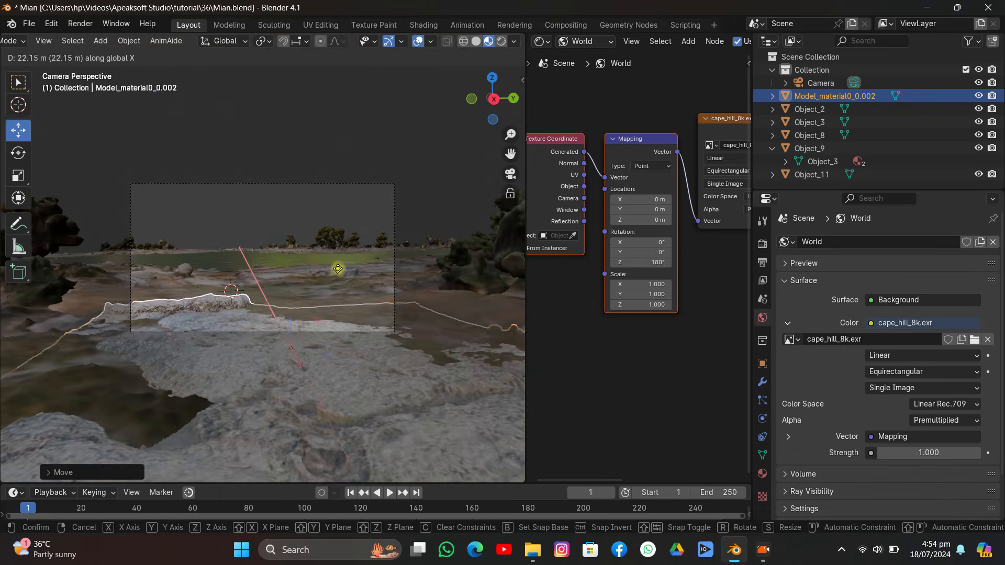
left_click(337, 268)
Make a linked duplicate of the rock scan placed behind the original along the global X axis
key("shift+d")
key("x")
key("Escape")
Try to flip the duplicated rock scan by scaling it by -1 along X, along Z and on all axes
key("r")
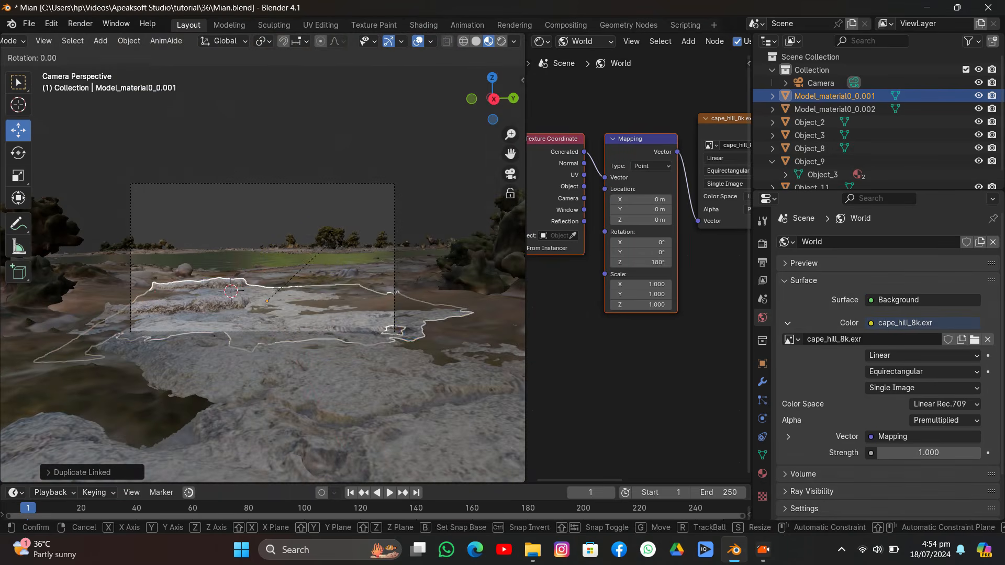
right_click(334, 241)
type("s")
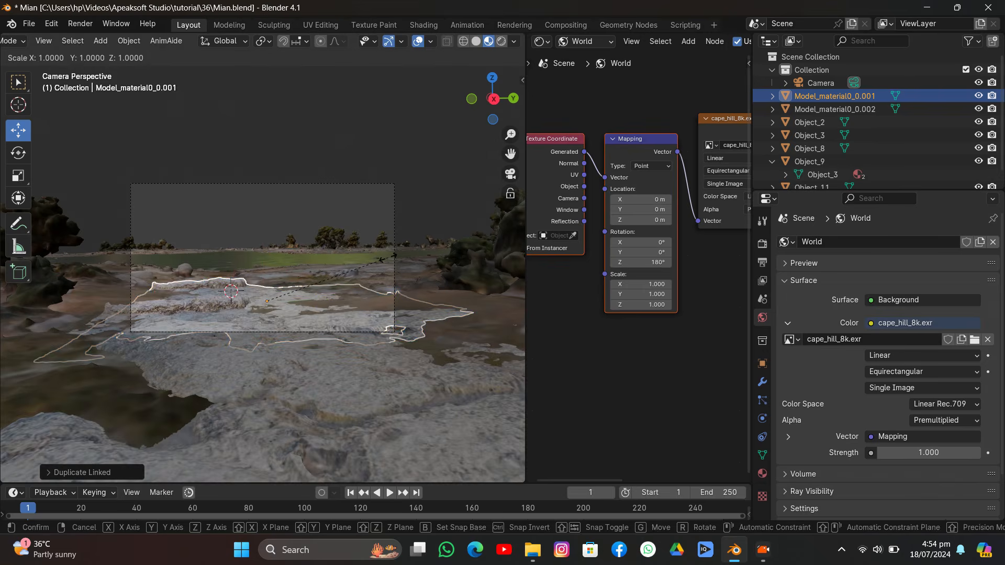
type("x-1")
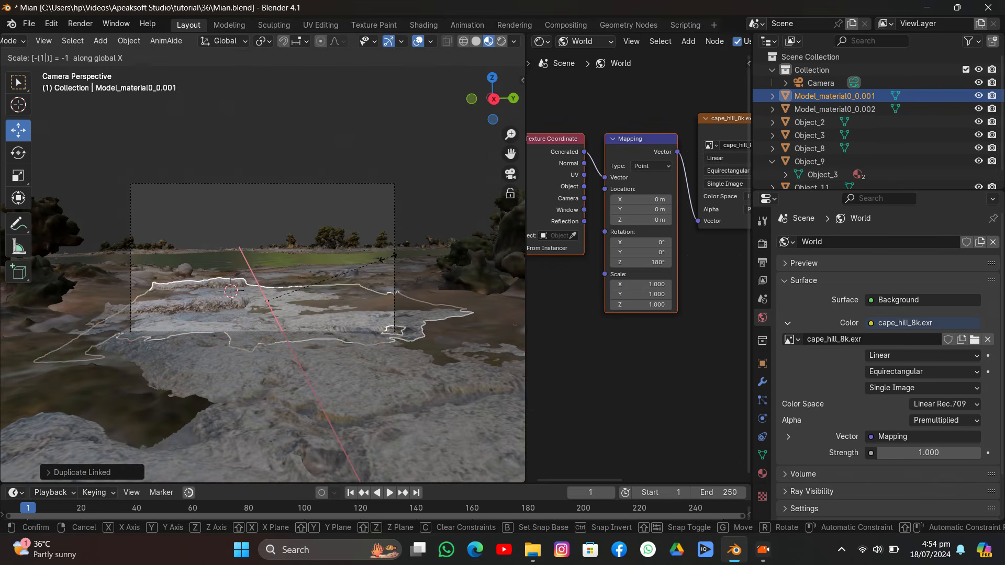
type("z")
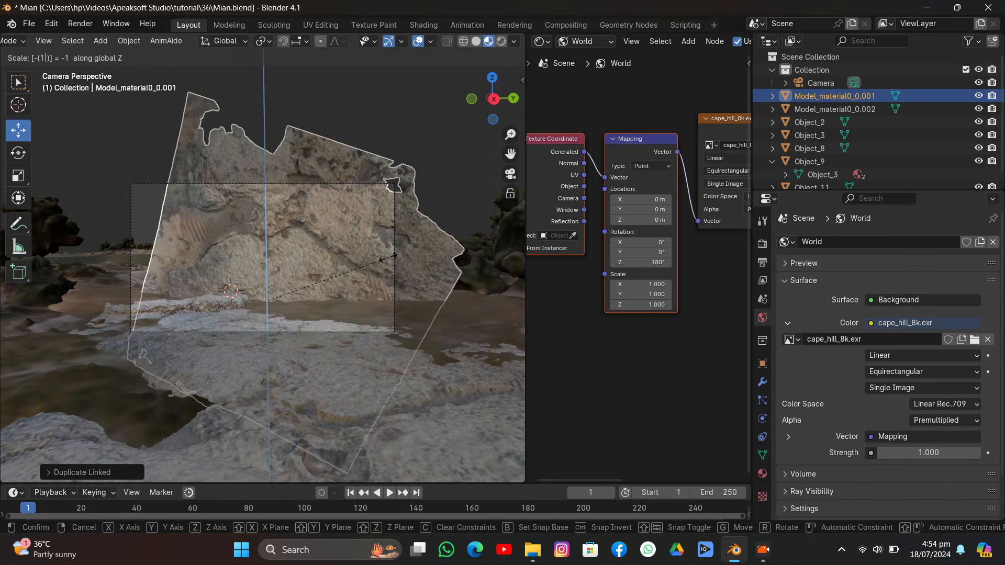
right_click(388, 257)
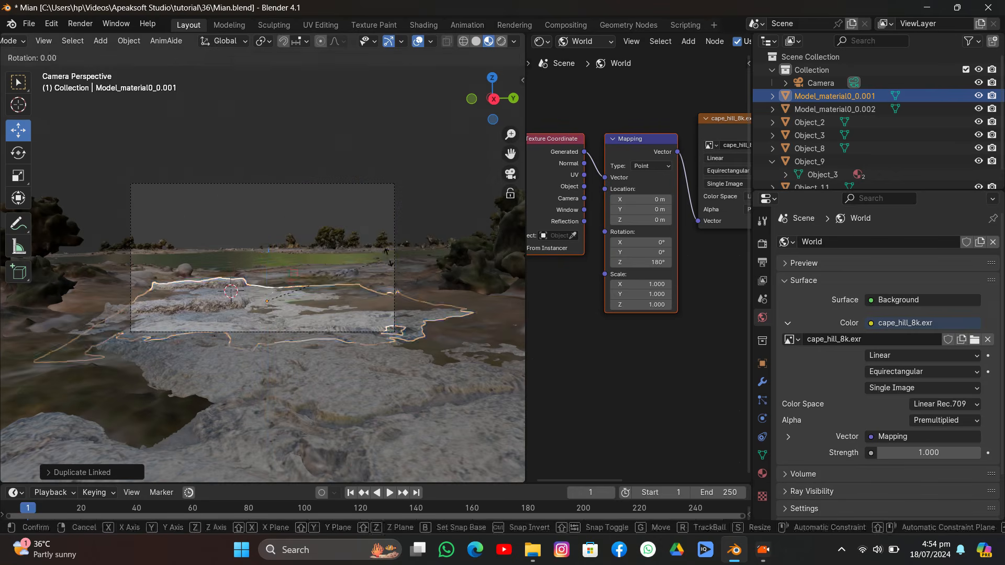
key("s")
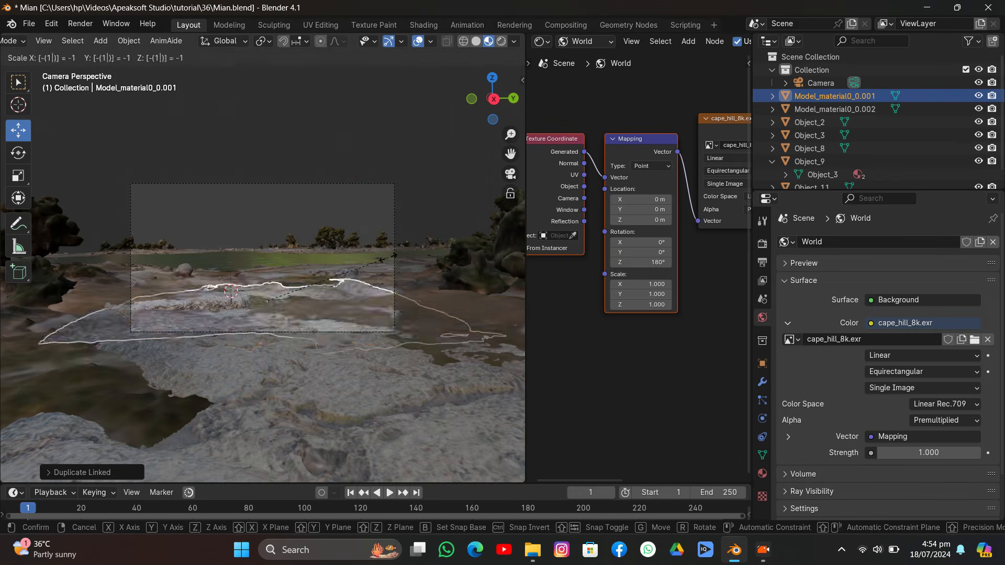
left_click(387, 258)
Move the duplicated rock scan along the global X axis to overlap the original in the foreground
key("g")
key("x")
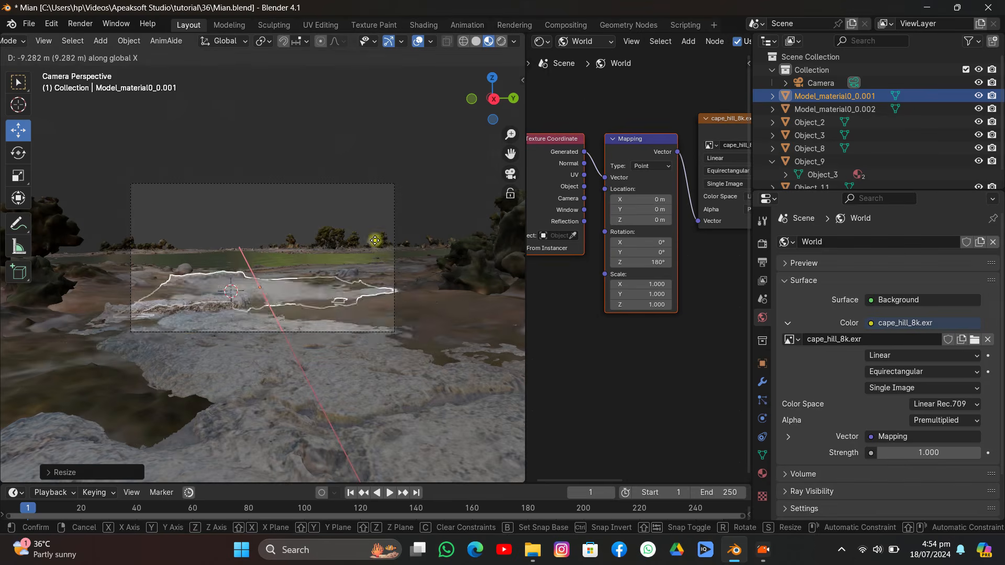
left_click(394, 287)
Rotate the duplicated rock scan about the global Z axis and move it away from the camera along global X
key("r")
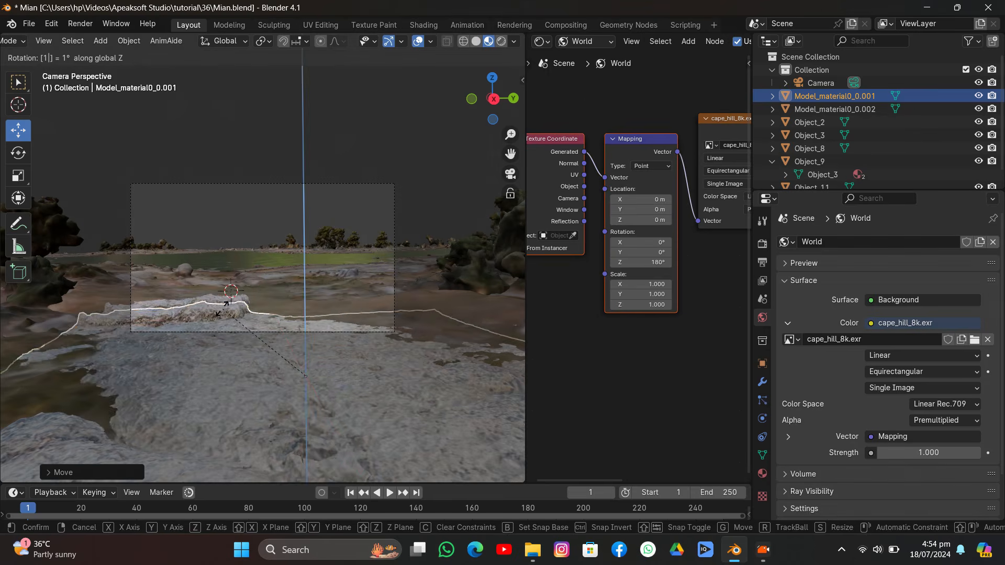
left_click(262, 345)
key("g")
key("x")
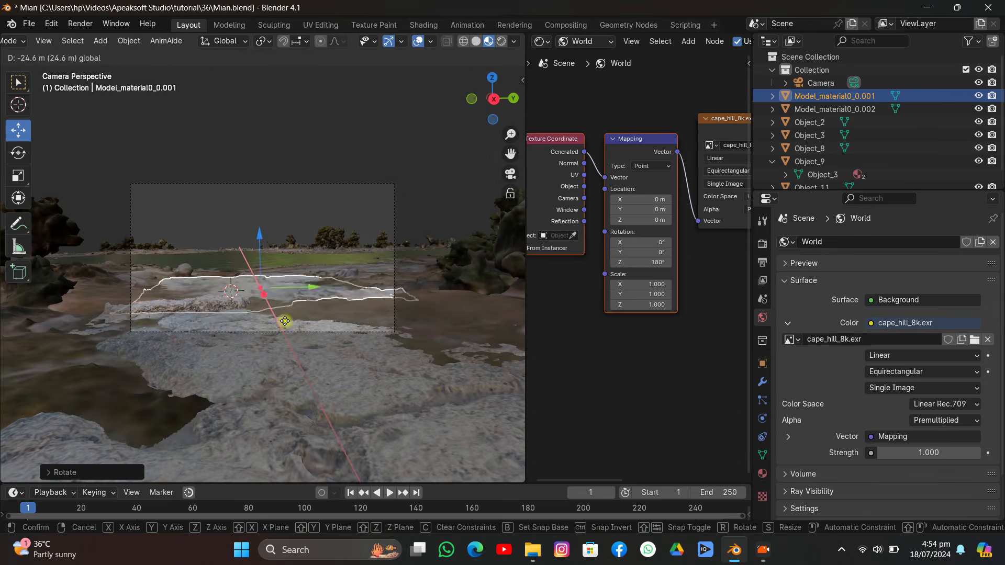
left_click(324, 348)
Mirror the duplicated rock scan by scaling it by -1 along the Y axis
type("s-1")
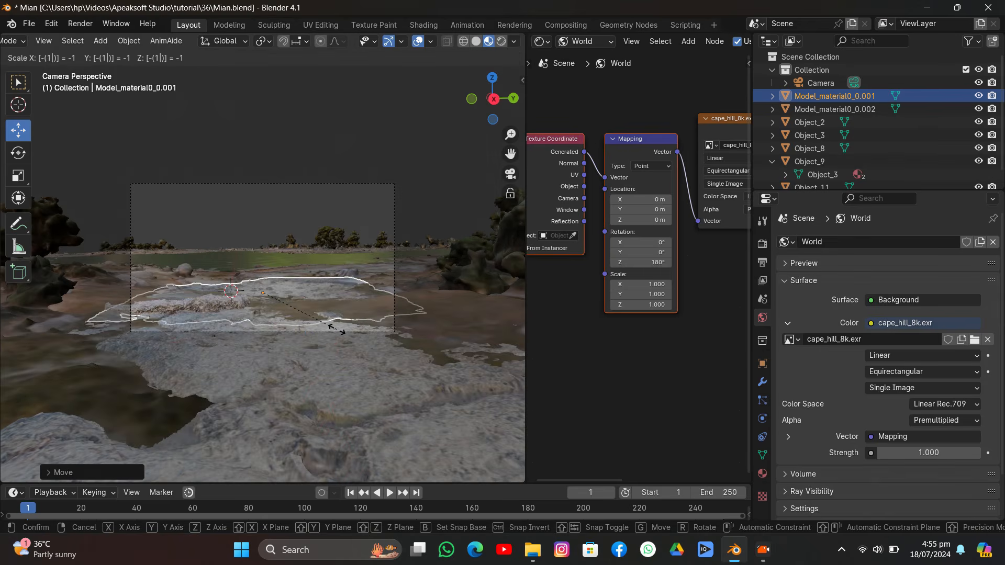
type("y")
left_click(336, 328)
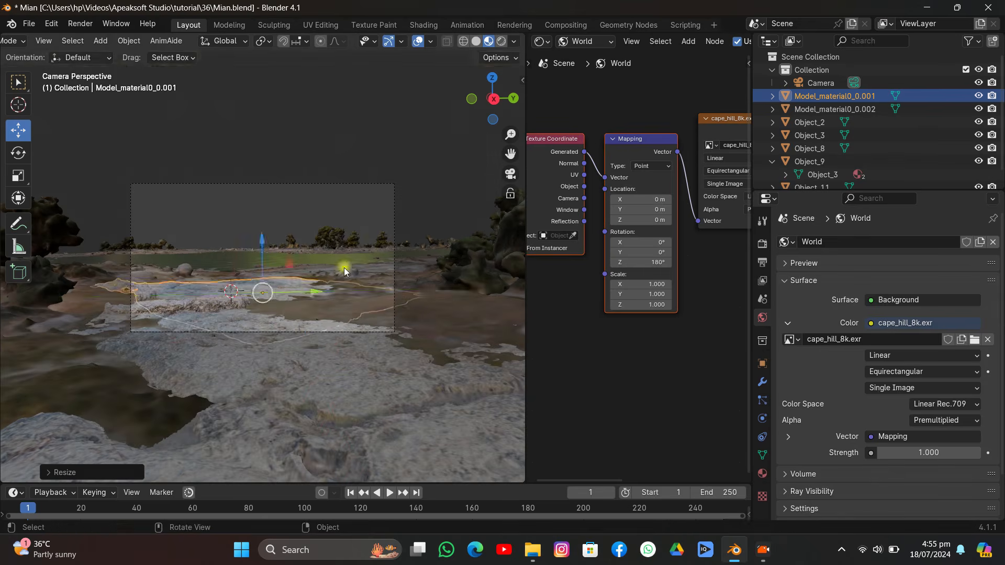
Rotate the mirrored rock scan about global Z from an overhead view and shift it beside the other rock scan
middle_click_drag(344, 268, 425, 325)
left_click_drag(518, 156, 331, 245)
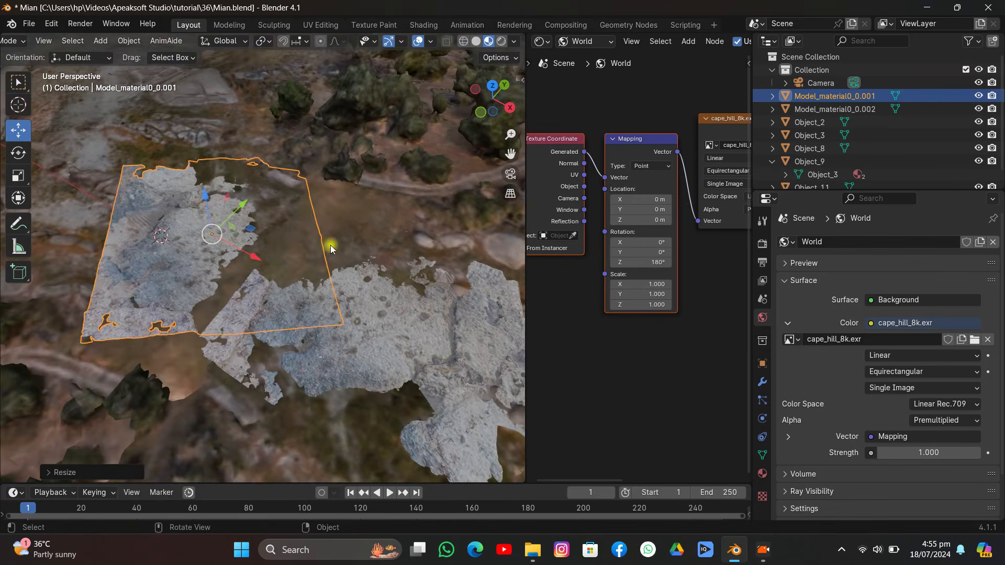
key("r")
key("z")
left_click(290, 179)
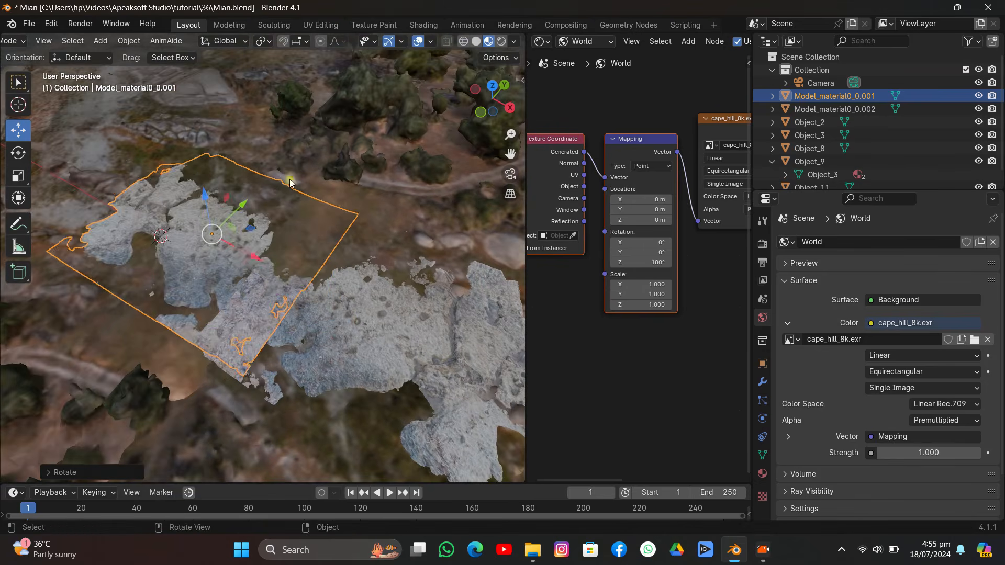
left_click_drag(248, 252, 212, 235)
Hide the viewport overlays and adjust the mirrored rock scan's position in the camera view
left_click(417, 41)
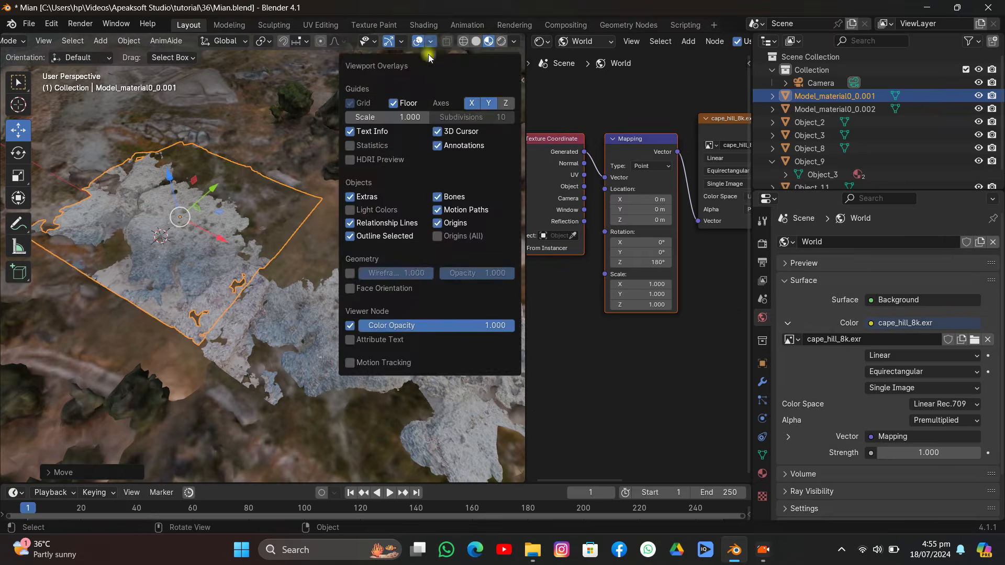
left_click(510, 174)
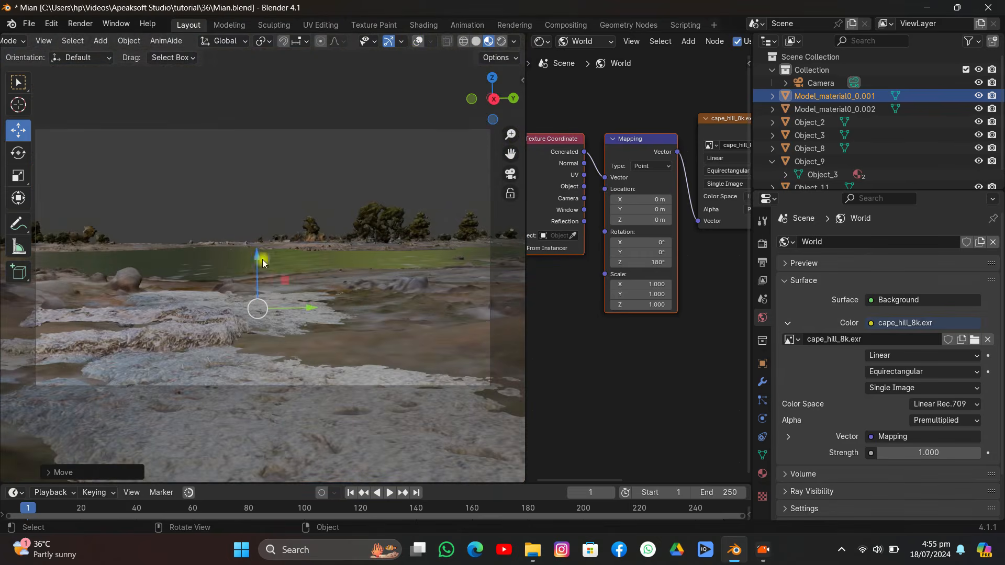
left_click_drag(246, 265, 297, 271)
key("x")
middle_click_drag(297, 271, 391, 172)
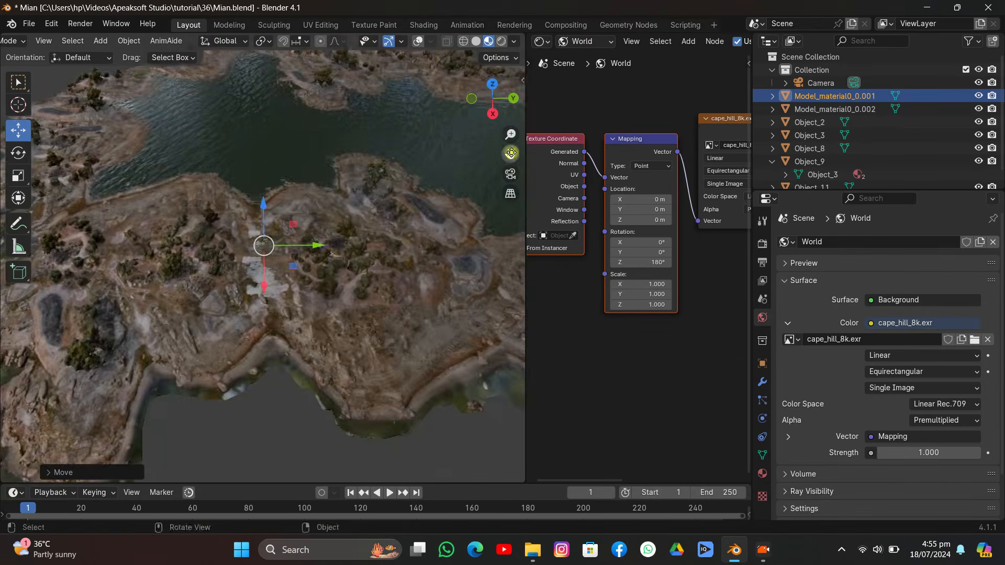
Move the flat rock slab scan Object_11 along global Y from the row of unused scans onto the main terrain
left_click_drag(511, 153, 432, 55)
scroll(444, 94, "down", 3)
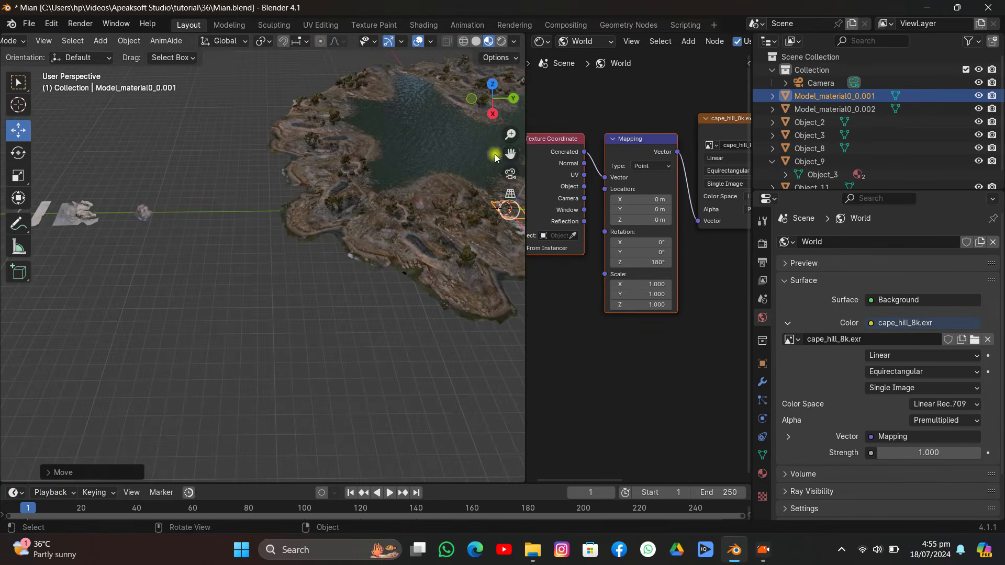
left_click_drag(510, 154, 647, 174)
scroll(252, 194, "up", 3)
middle_click_drag(166, 166, 180, 221)
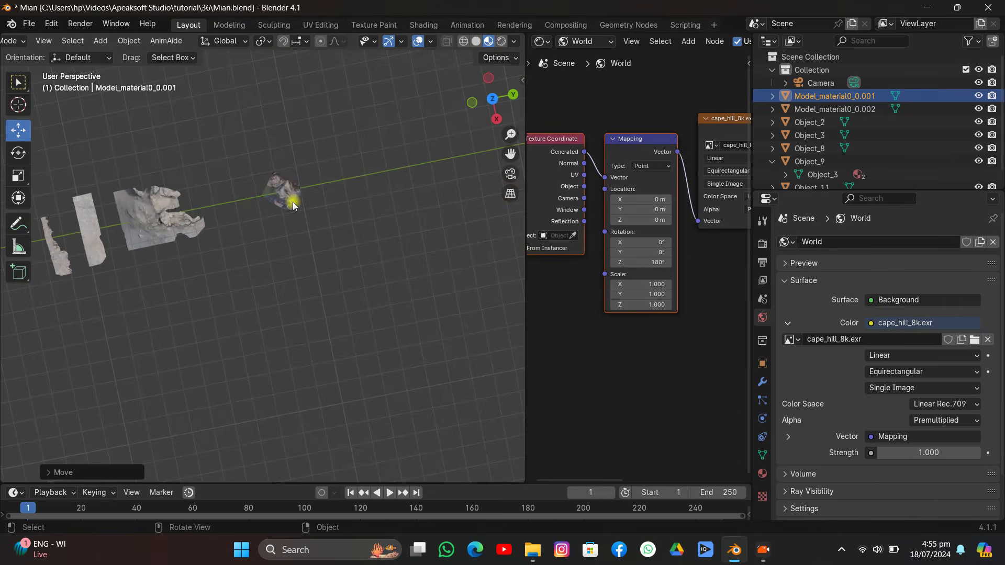
scroll(293, 202, "up", 3)
middle_click_drag(256, 196, 254, 97)
scroll(248, 147, "down", 4)
left_click(33, 338)
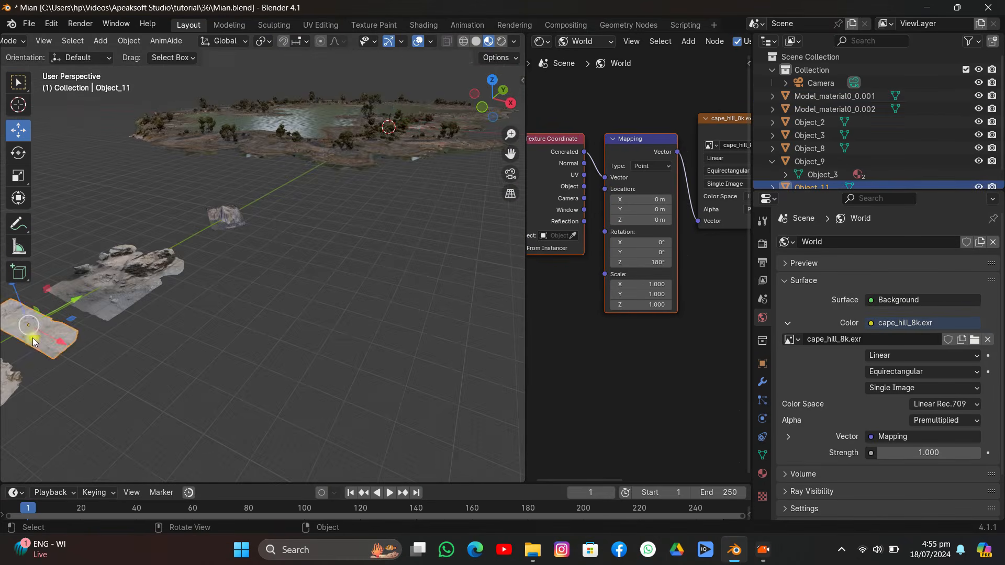
key("g")
key("y")
left_click(455, 173)
left_click(511, 174)
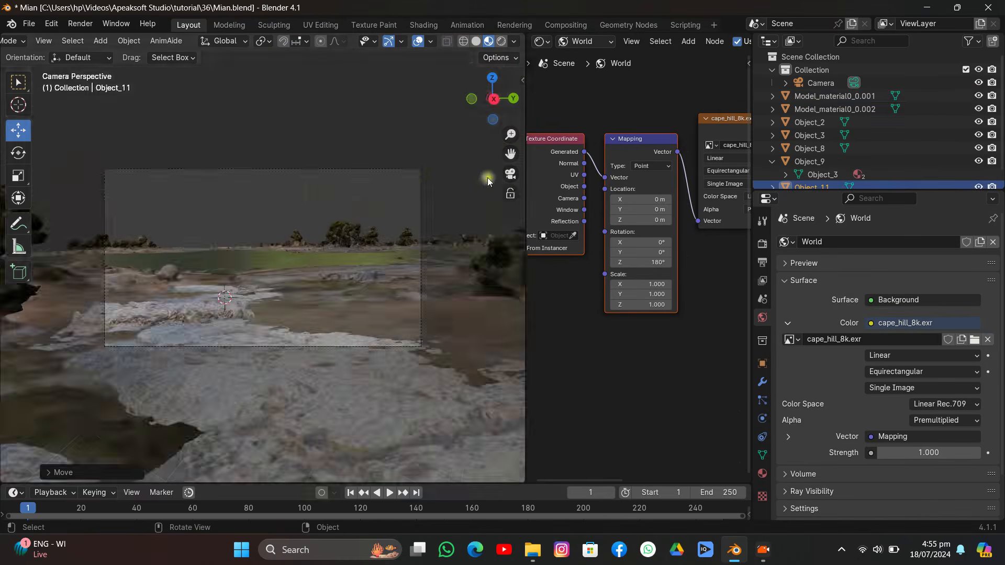
Rotate the flat rock slab freely and scale it up to about 1.8 times its size
middle_click_drag(248, 220, 330, 259)
scroll(238, 204, "down", 5)
middle_click_drag(454, 278, 7, 240)
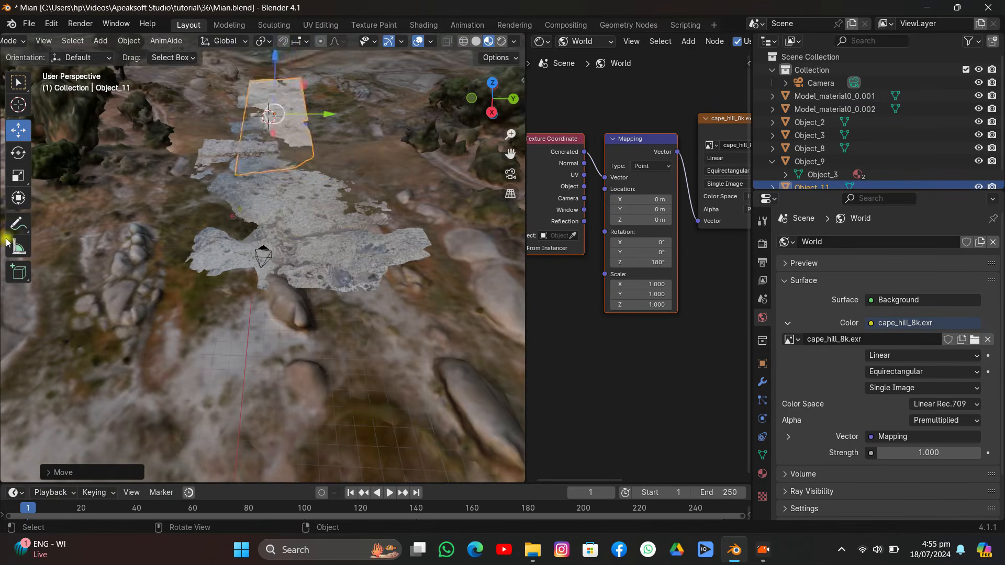
key("r")
key("r")
left_click(250, 218)
key("s")
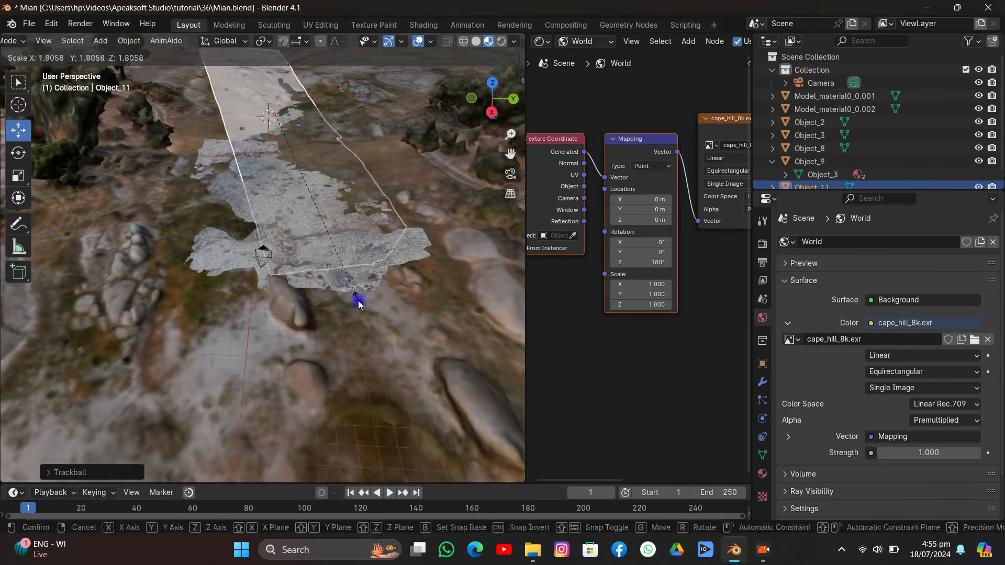
left_click(359, 299)
Adjust the slab's rotation freely and about global X, and move it sideways over the existing rock scans
key("r")
key("r")
key("x")
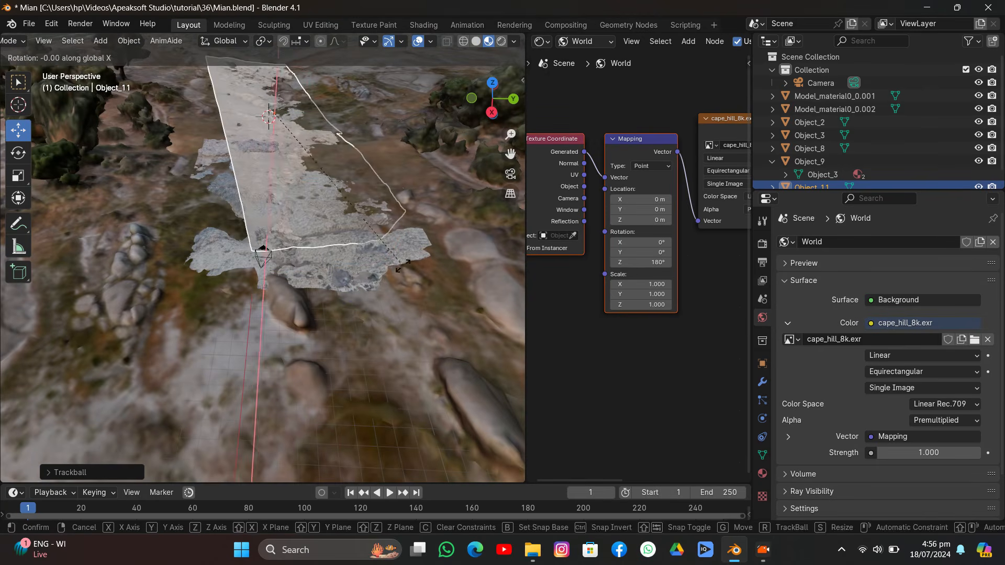
left_click(407, 237)
key("g")
left_click(457, 215)
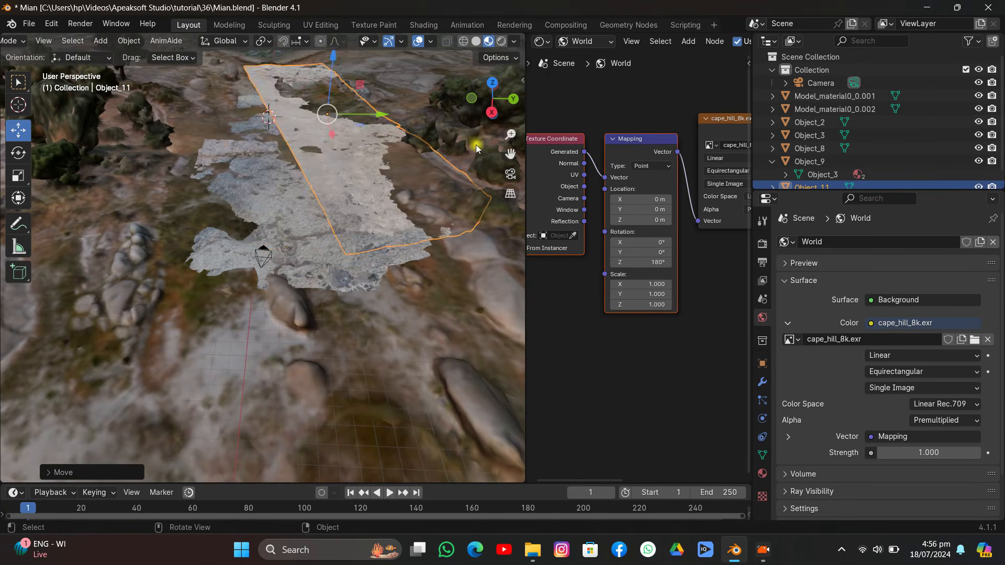
Tilt the slab freely to match the ground in the camera view and fine-tune its position
left_click(510, 173)
key("r")
key("r")
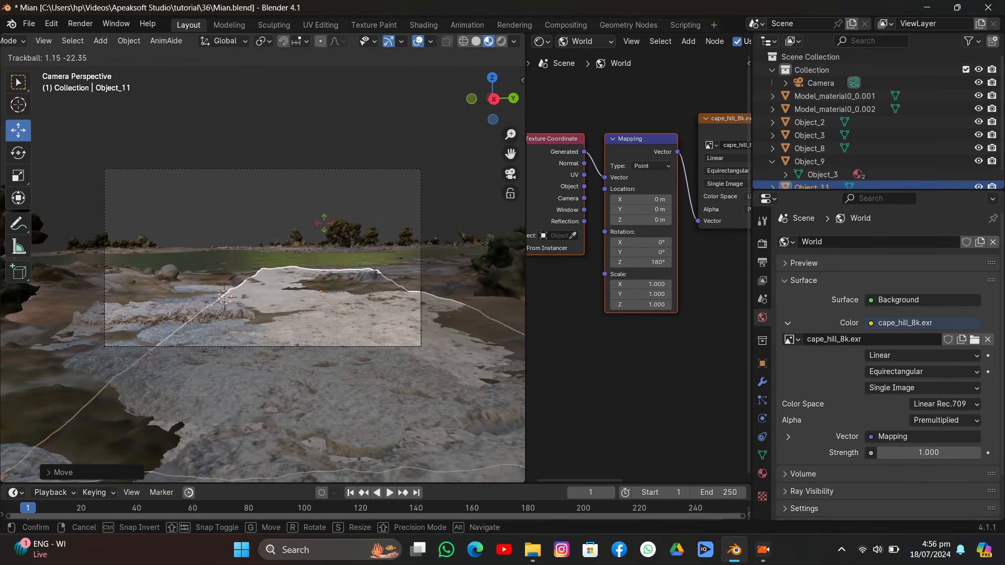
left_click(313, 156)
middle_click_drag(370, 210, 354, 258)
scroll(354, 258, "down", 3)
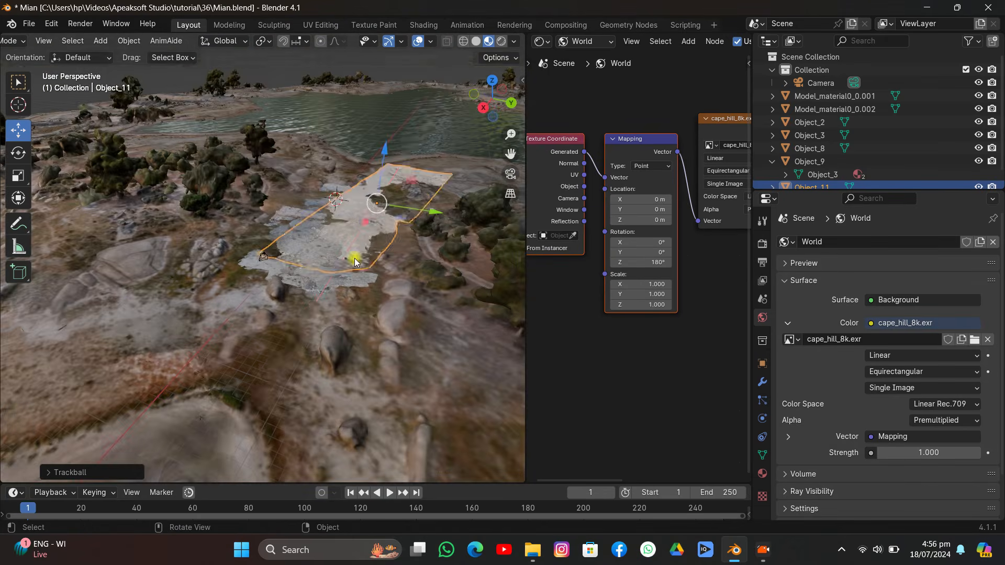
key("g")
left_click(355, 224)
key("KP_0")
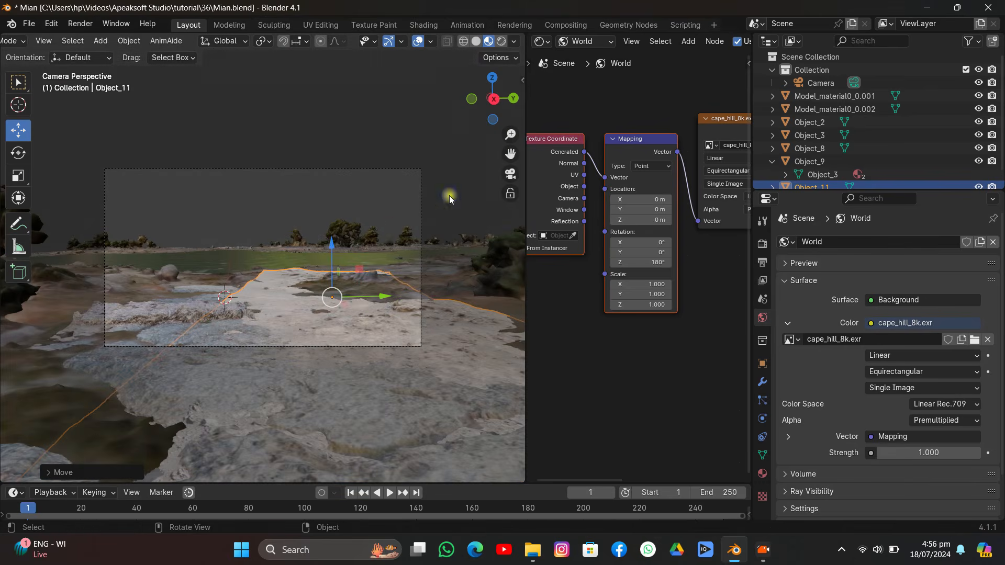
Refine the slab's tilt and its rotation about Z, and adjust its scale slightly
key("r")
key("r")
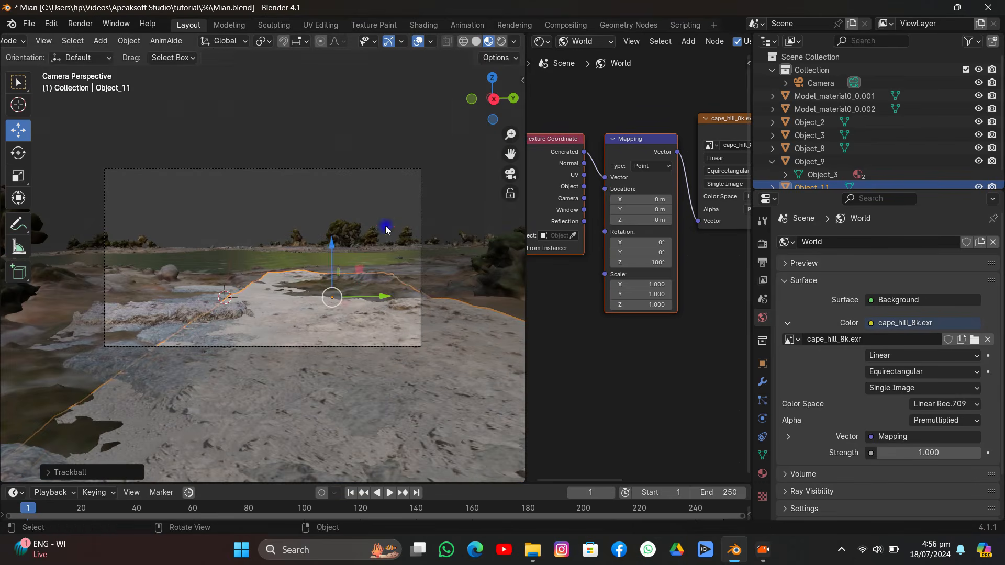
key("z")
left_click(428, 235)
key("s")
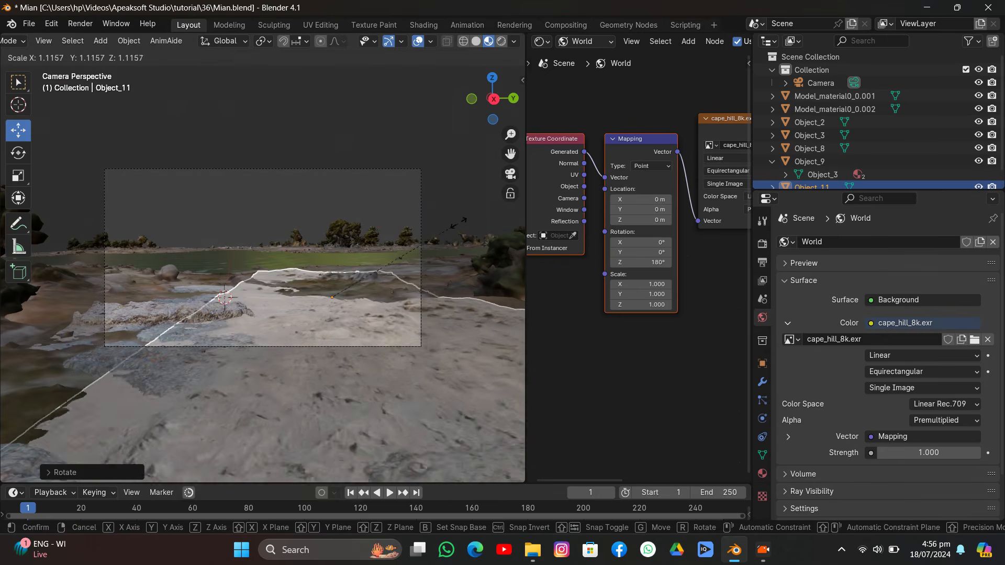
left_click(427, 229)
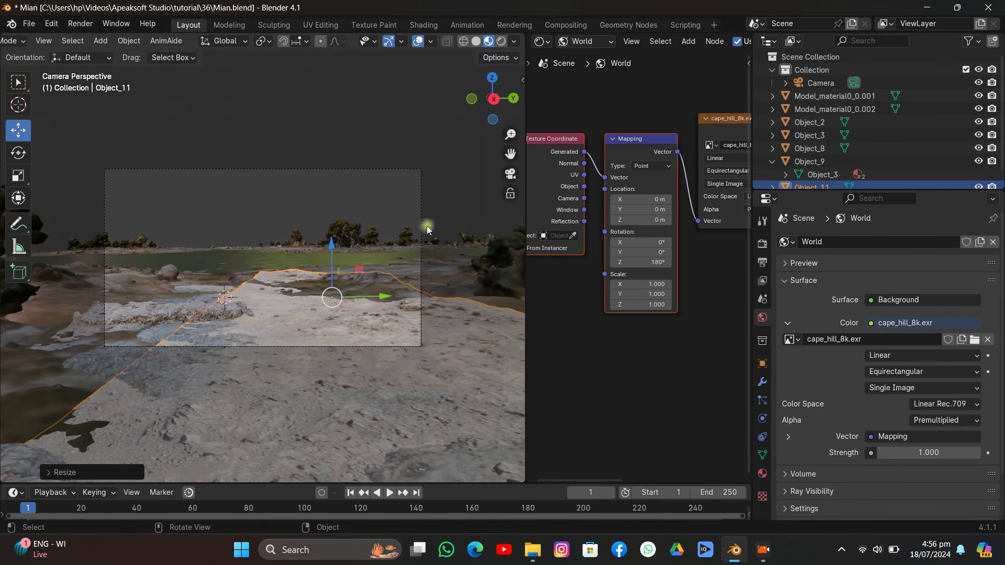
Select the two rock scans beside the slab, shift them along global Y and raise them slightly along Z
left_click(156, 304)
left_click(238, 312)
left_click(128, 354, "shift")
left_click_drag(306, 321, 256, 315)
left_click_drag(214, 276, 214, 272)
Make linked duplicates of the two rock scans on the opposite side of the slab and rotate them about global Z
key("alt+d")
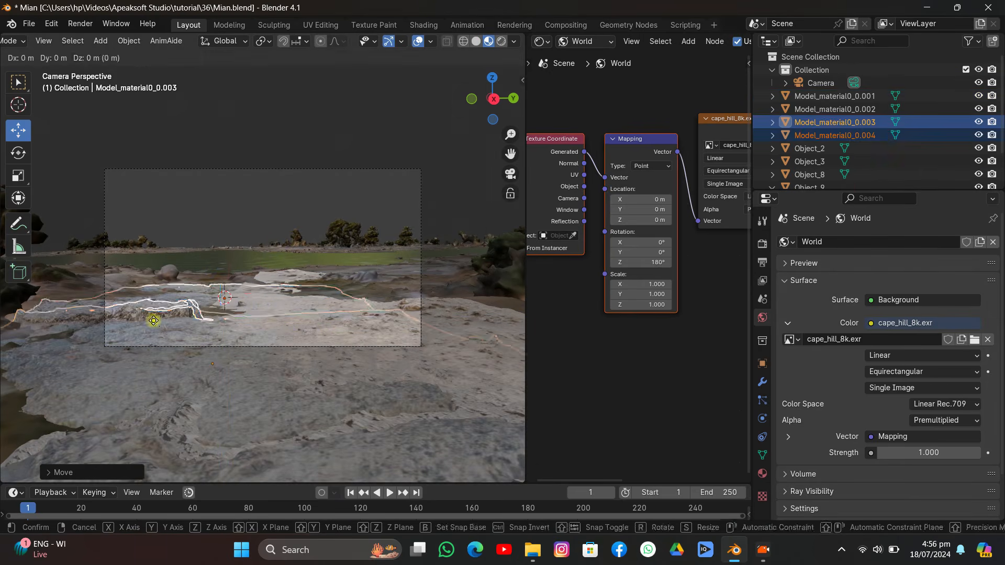
left_click(406, 360)
key("r")
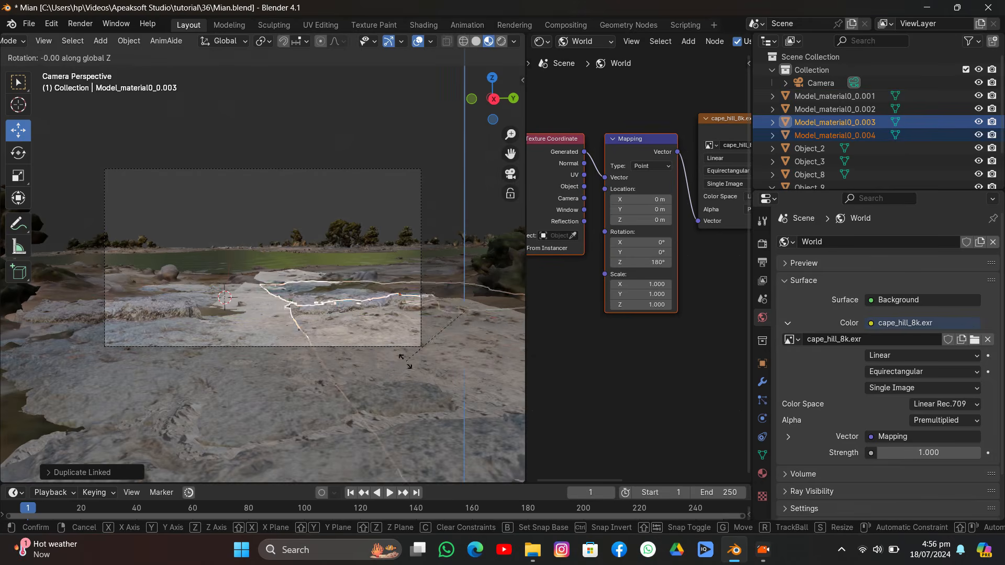
left_click(492, 387)
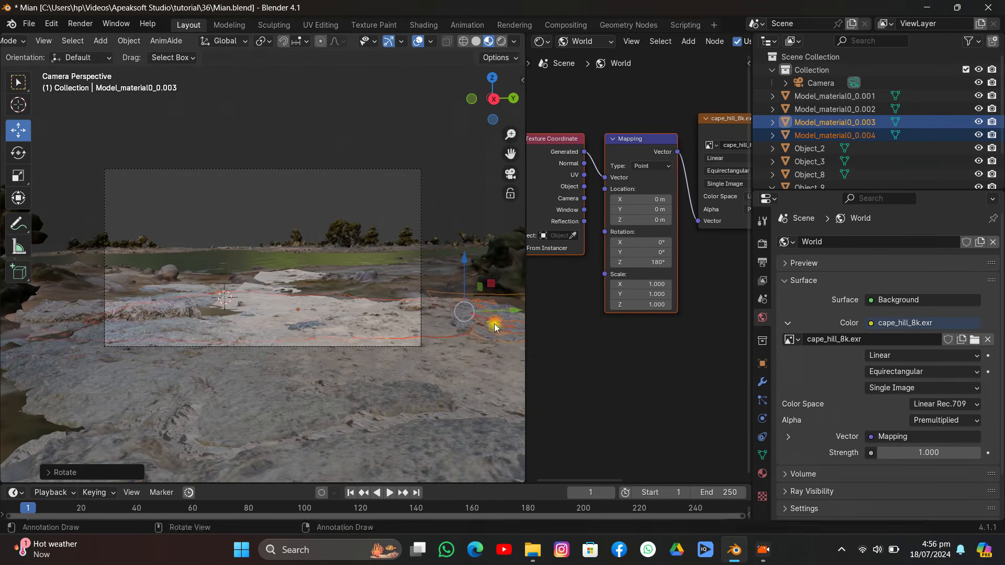
Move the two duplicated rock scans toward the slab's far edge and tilt them freely
key("g")
left_click(409, 340)
key("r")
key("r")
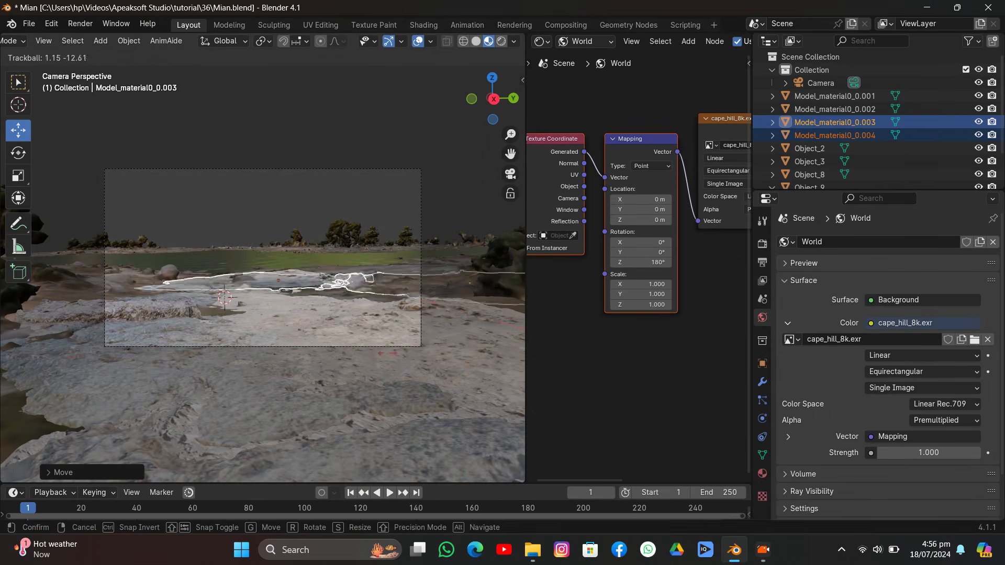
Delete the duplicated rock scan Model_material0_0.003
left_click(347, 269)
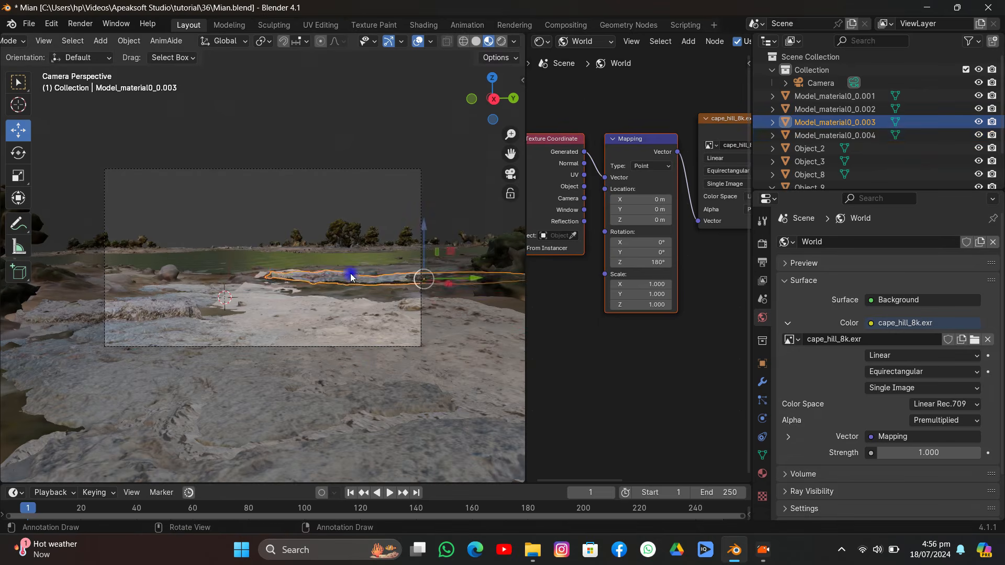
key("x")
left_click(350, 276)
Select the remaining duplicated rock scan and tilt it freely to follow the ground
left_click(331, 277)
key("r")
key("r")
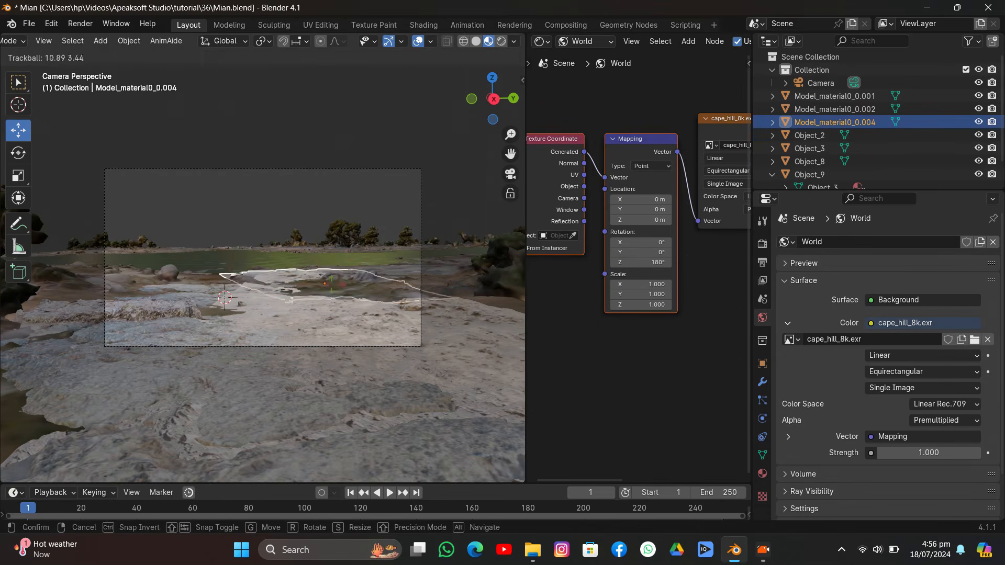
left_click(340, 293)
Reposition the remaining duplicated rock scan behind the slab near the water
left_click_drag(340, 293, 411, 271)
left_click(410, 322)
left_click(404, 316)
left_click(404, 316)
left_click(411, 319)
left_click_drag(443, 324, 381, 266)
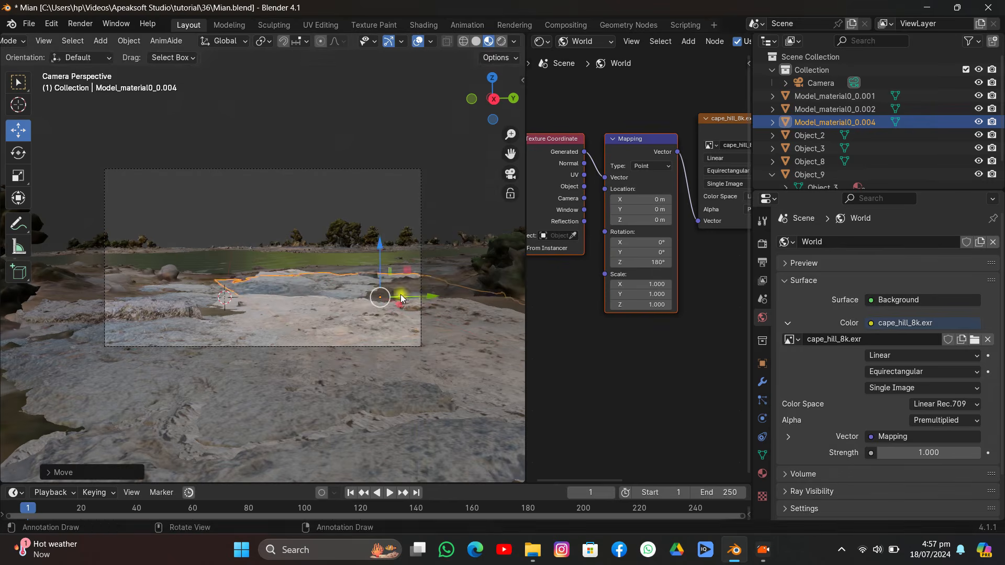
Shift the duplicated rock scan along global Y and along global X to cover the slab's far edge
left_click_drag(430, 297, 473, 291)
left_click_drag(454, 303, 501, 325)
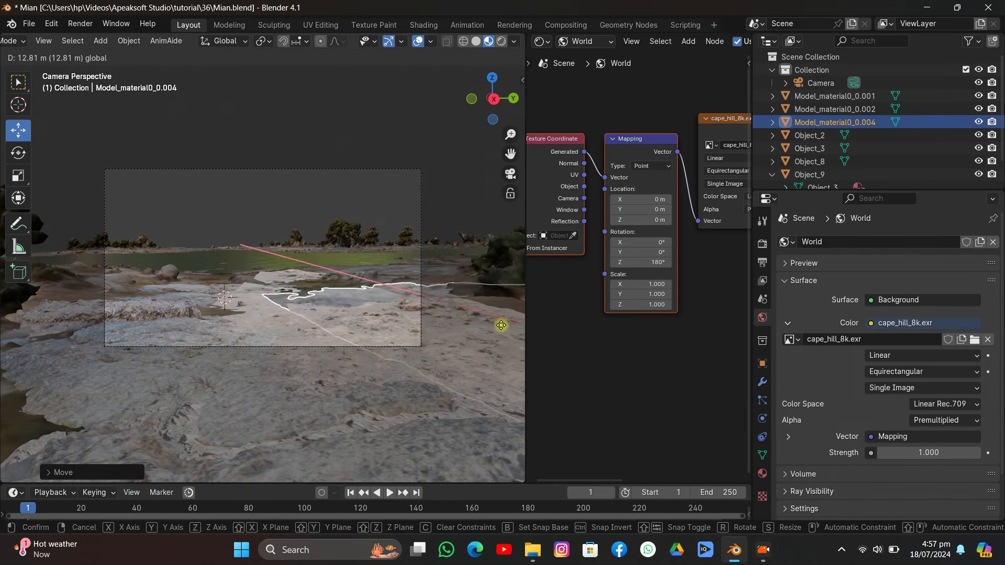
left_click_drag(438, 317, 419, 312)
Adjust the rotation of the duplicated rock scan at the slab's far edge
key("r")
key("r")
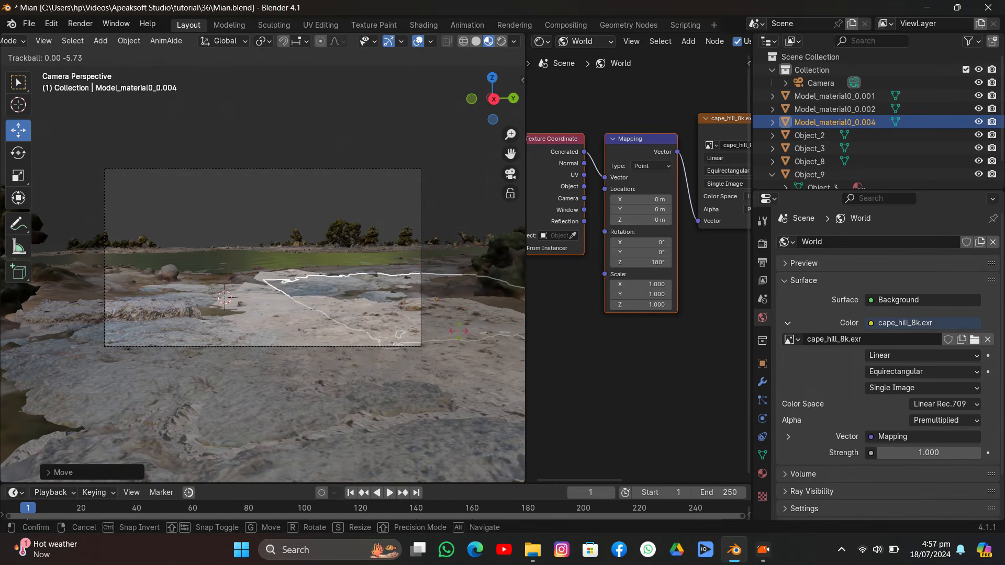
left_click(458, 316)
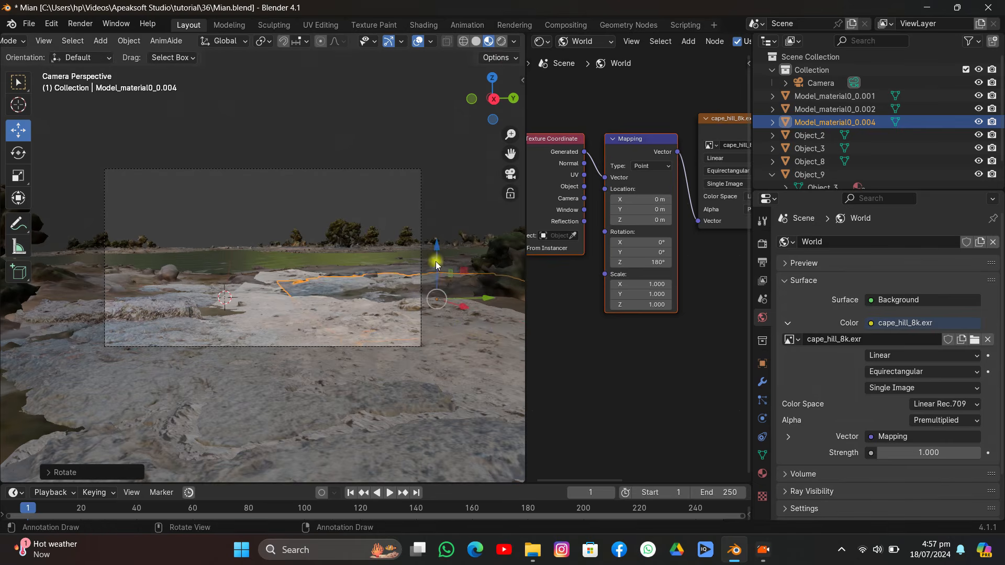
Nudge the duplicated rock scan at the slab's far edge and rotate it slightly about the global X axis
left_click_drag(437, 264, 417, 257)
key("r")
key("r")
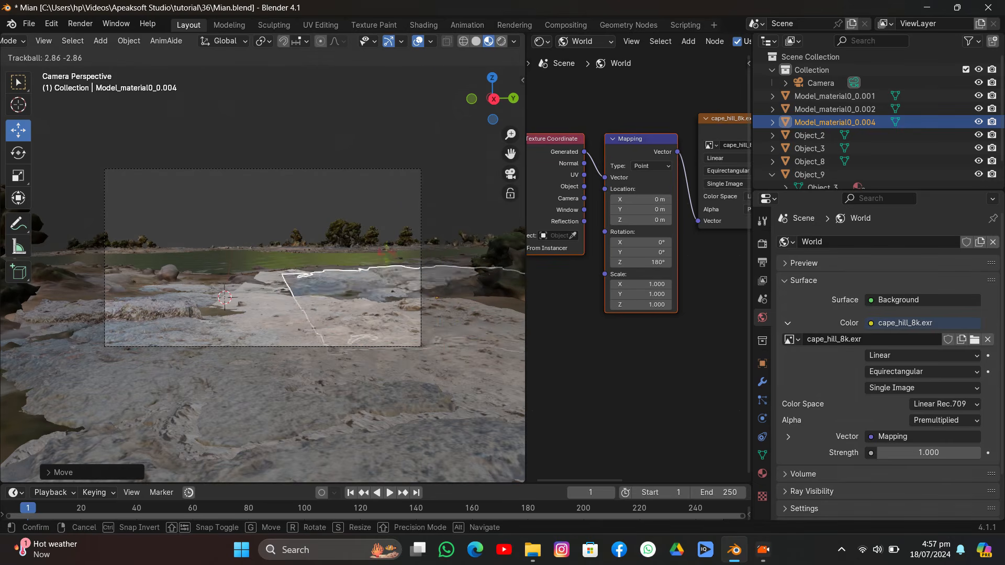
key("Escape")
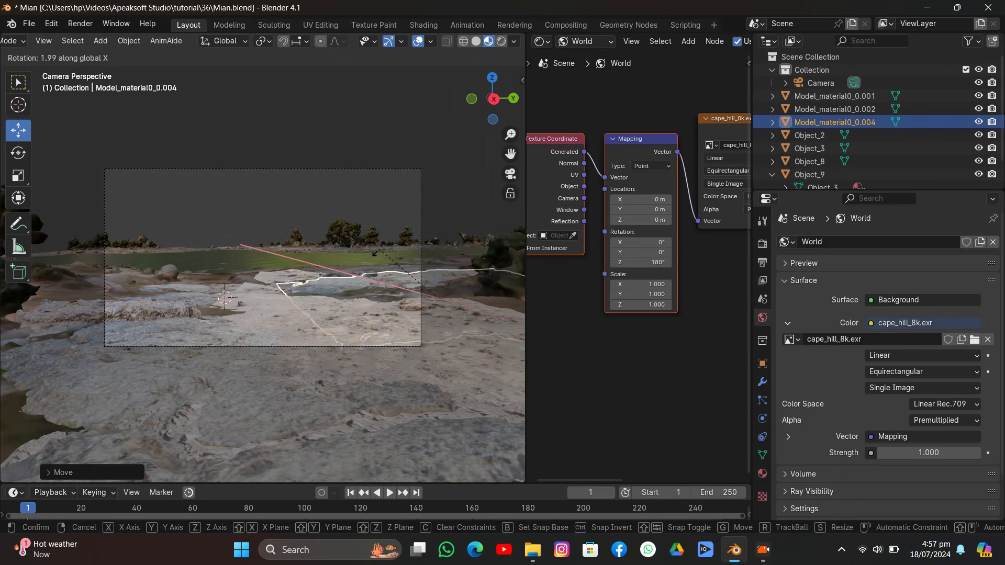
left_click(379, 251)
left_click_drag(435, 246, 435, 245)
scroll(328, 296, "up", 4)
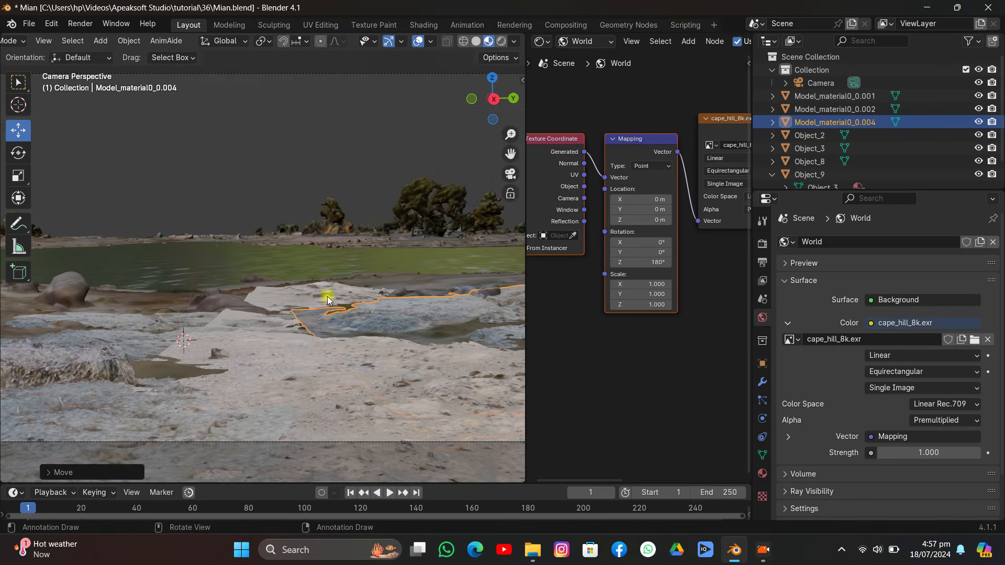
key("Tab")
key("Tab")
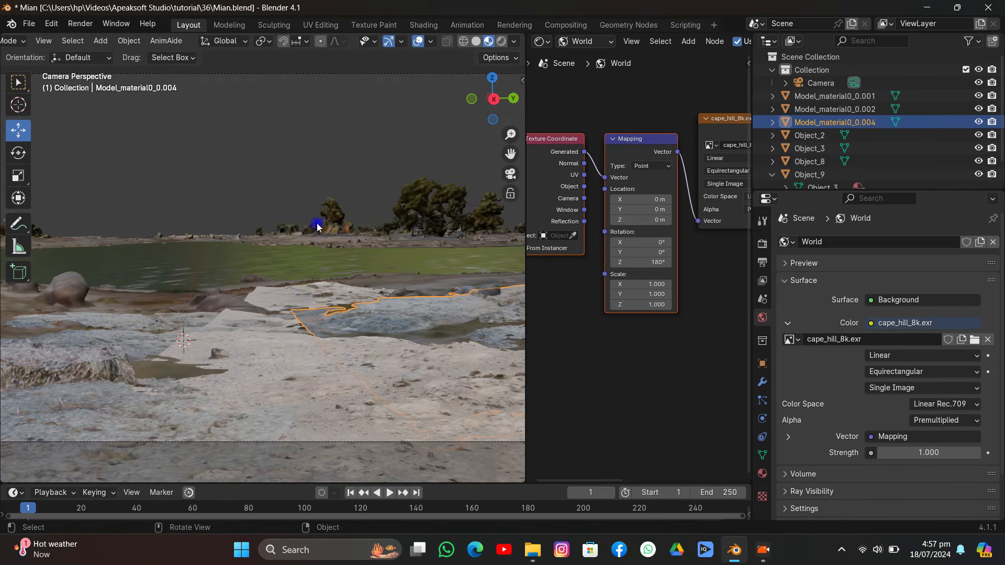
left_click(318, 227)
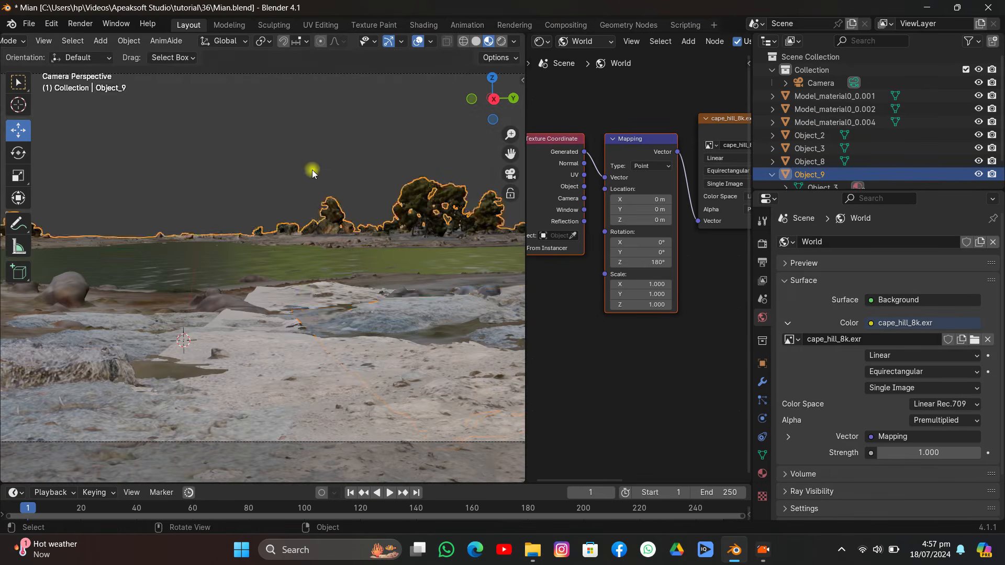
scroll(311, 170, "down", 4)
scroll(270, 212, "up", 2)
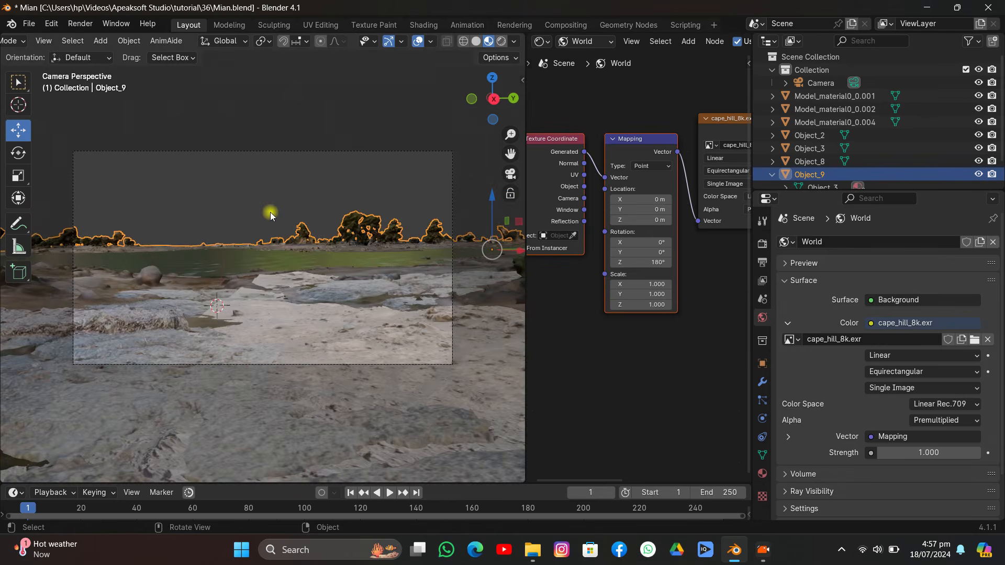
Move the camera about 10.7 m along global X, and save the file
left_click(305, 152)
key("g")
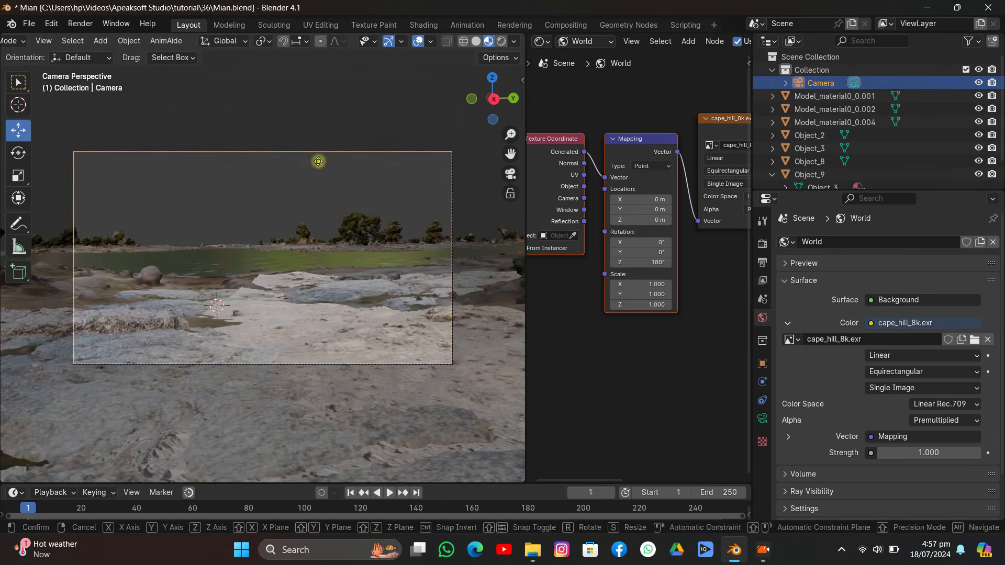
key("x")
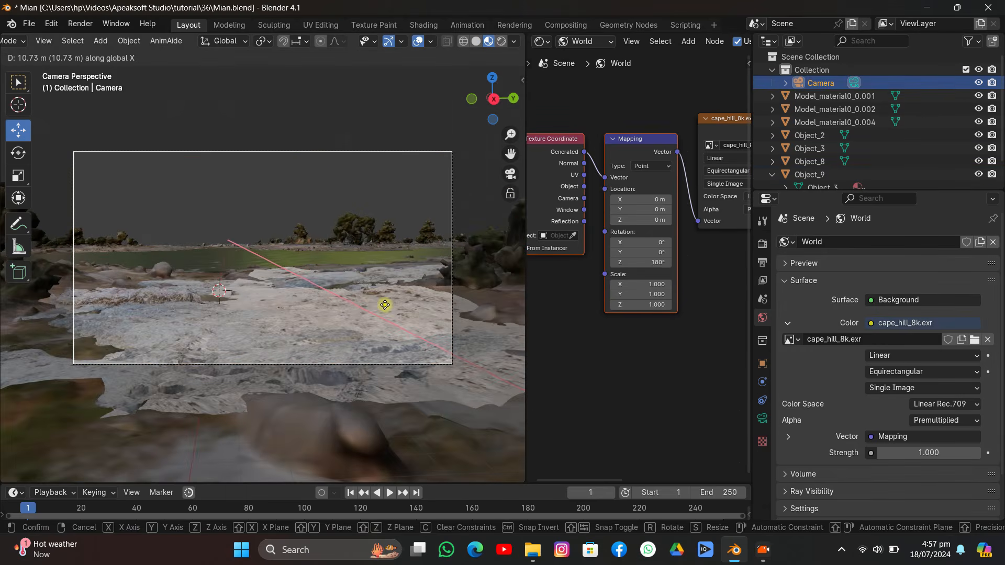
left_click(385, 308)
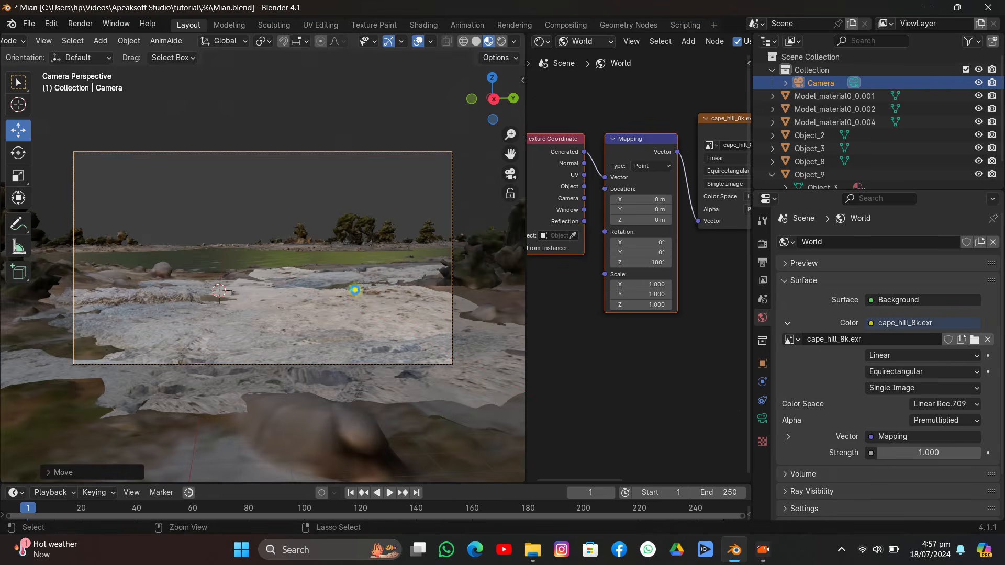
key("ctrl+s")
Select the grey cliff scan Object_8 lying outside the terrain and scale it up to rival the lake terrain's size
middle_click_drag(355, 290, 240, 317)
left_click_drag(511, 154, 717, 155)
left_click(167, 261)
key("s")
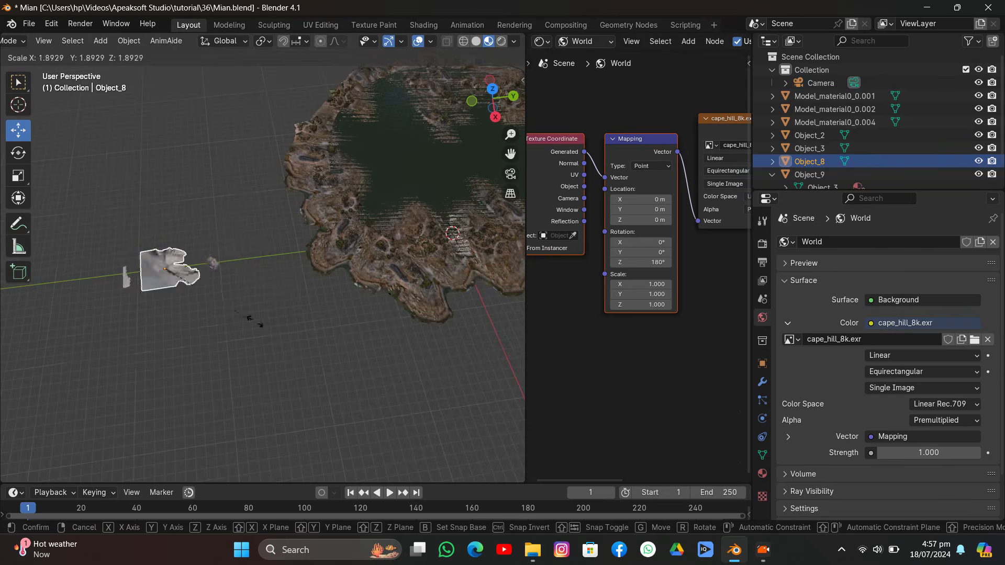
left_click(182, 359)
Move the enlarged cliff scan over the far side of the lake terrain and rotate it about 99° around global Z
key("g")
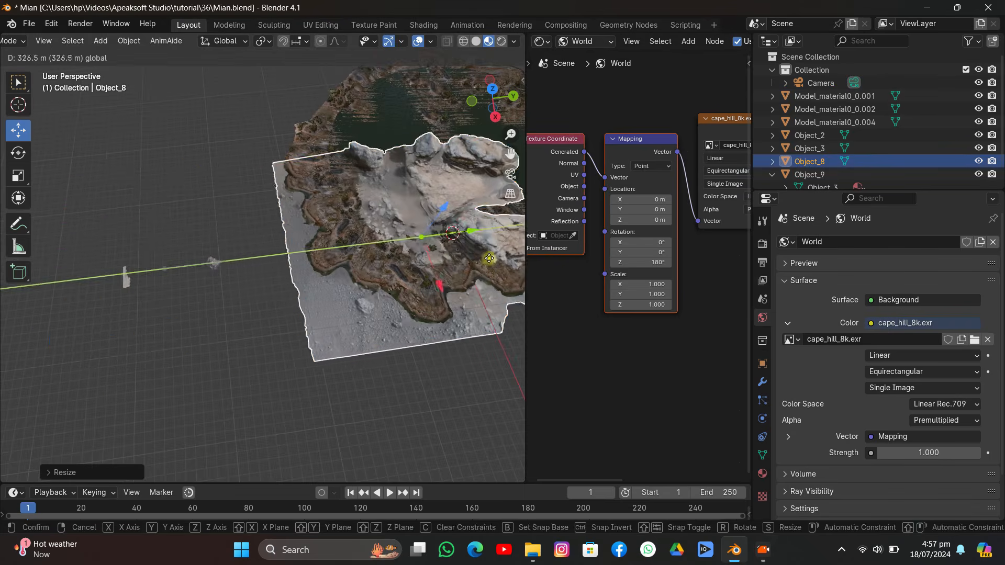
left_click(489, 258)
key("g")
left_click(413, 179)
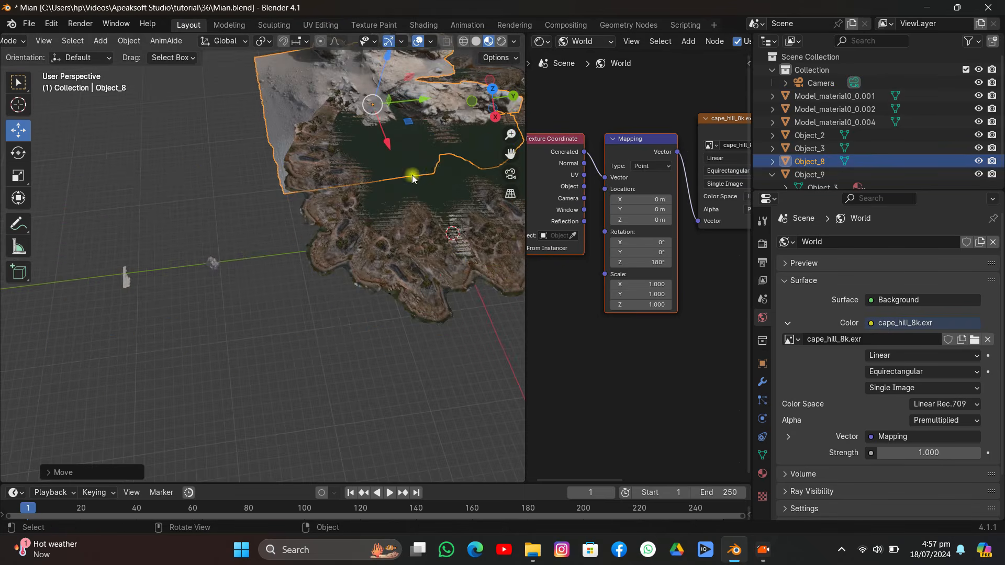
left_click_drag(510, 154, 413, 246)
key("r")
key("z")
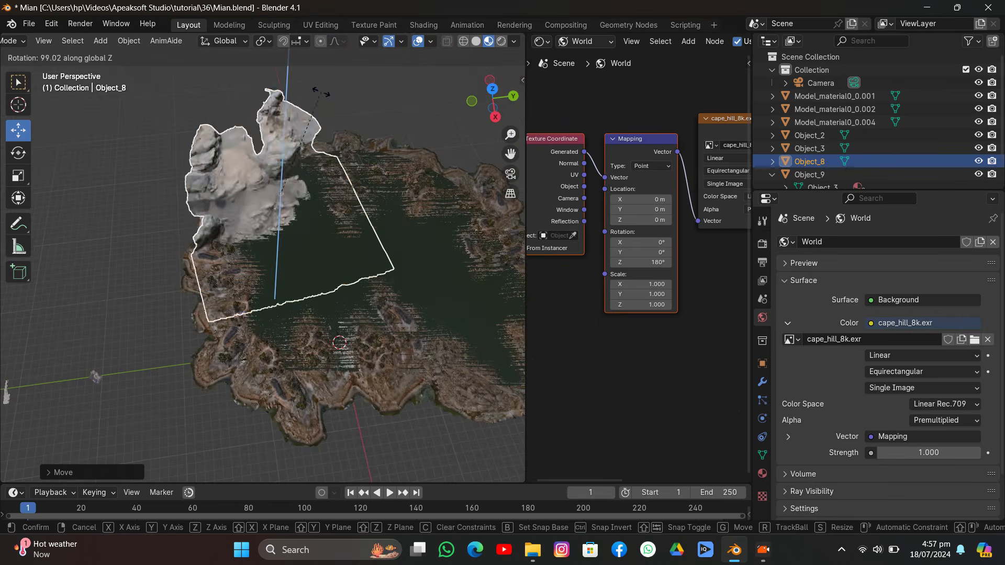
left_click(321, 94)
Position the cliff scan behind the water in the camera view and push it about 50 m back along global X
key("KP_0")
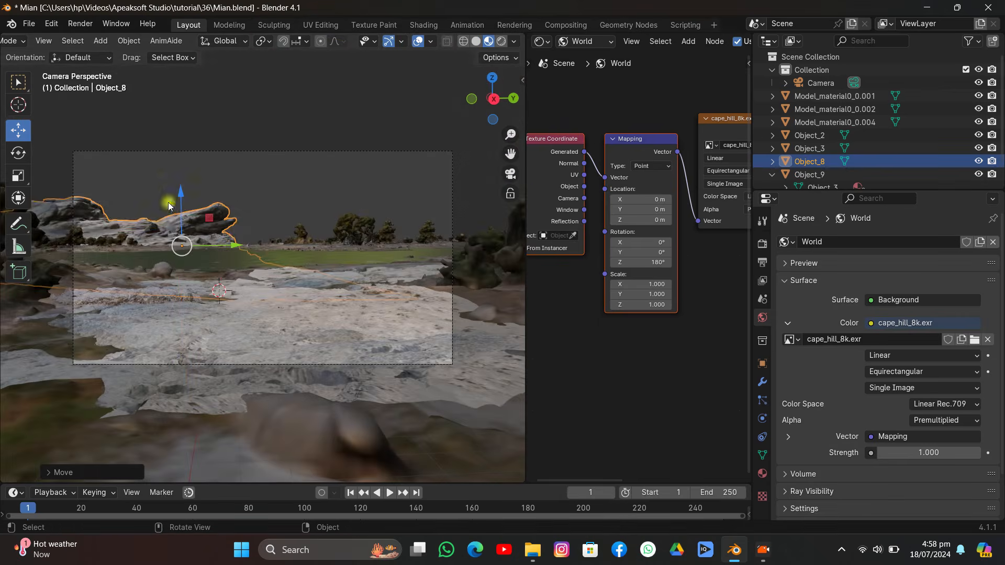
key("g")
left_click(202, 238)
key("g")
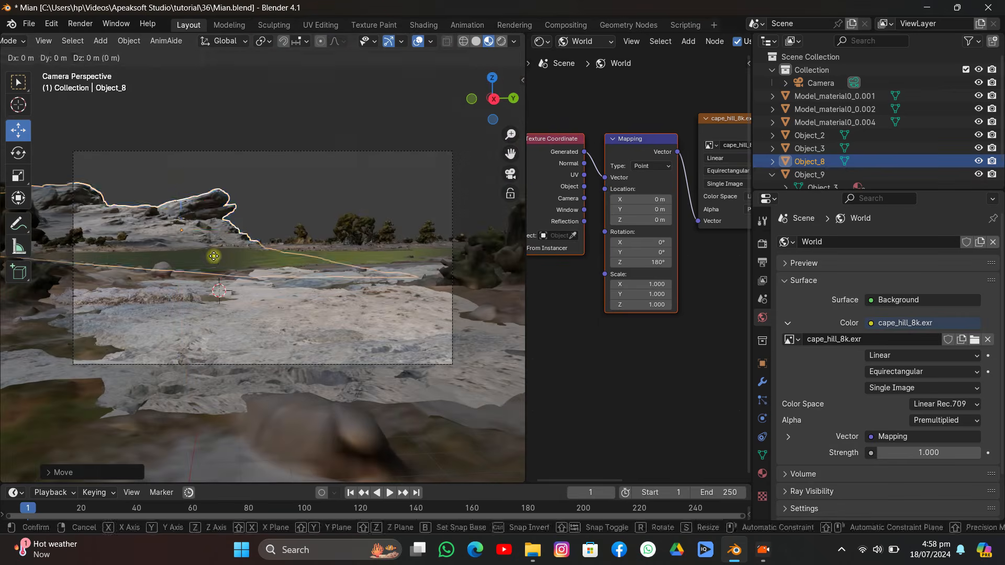
key("x")
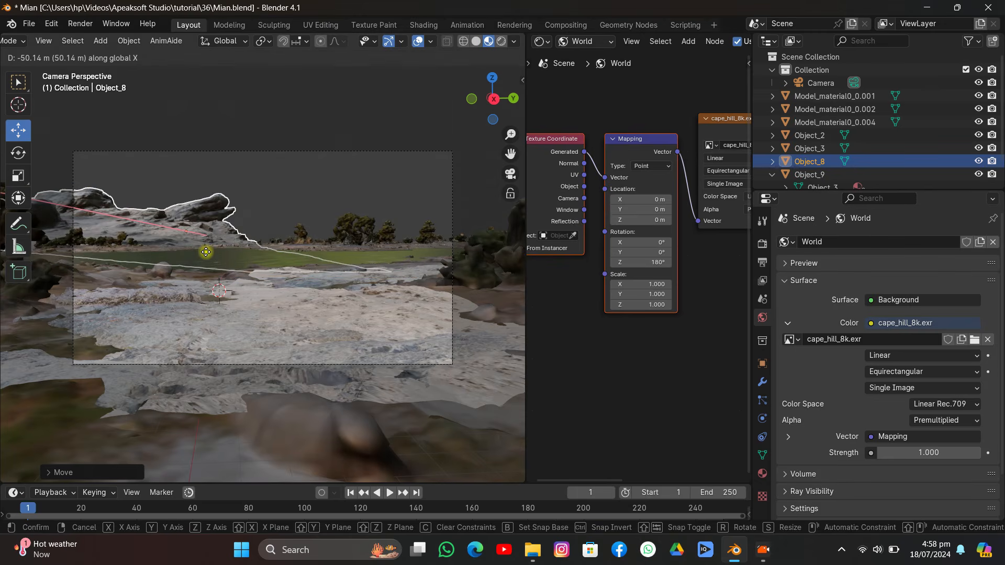
left_click(206, 252)
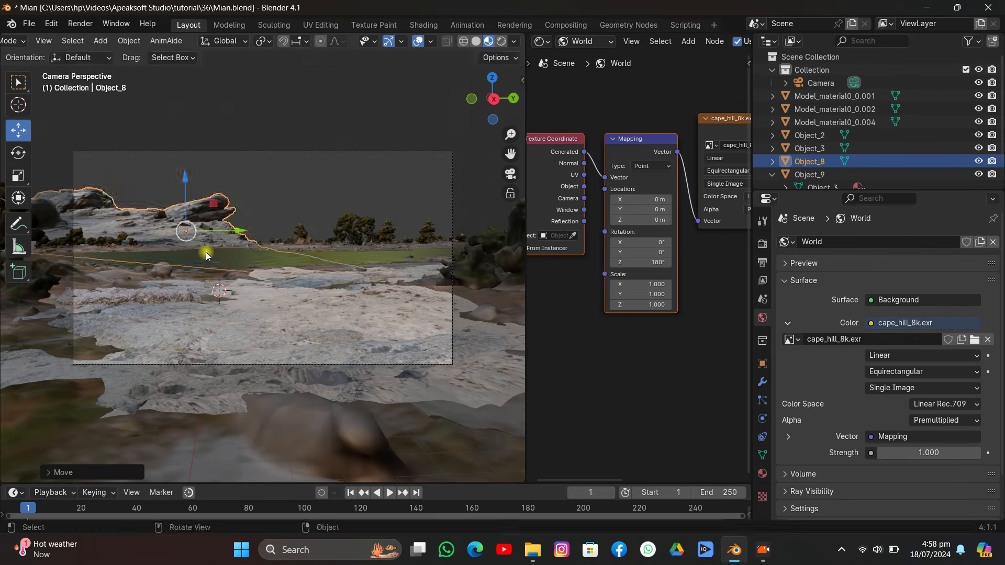
Create a linked duplicate of the cliff scan beside the original and rotate it freely for a different silhouette
key("alt+d")
left_click(348, 256)
key("r")
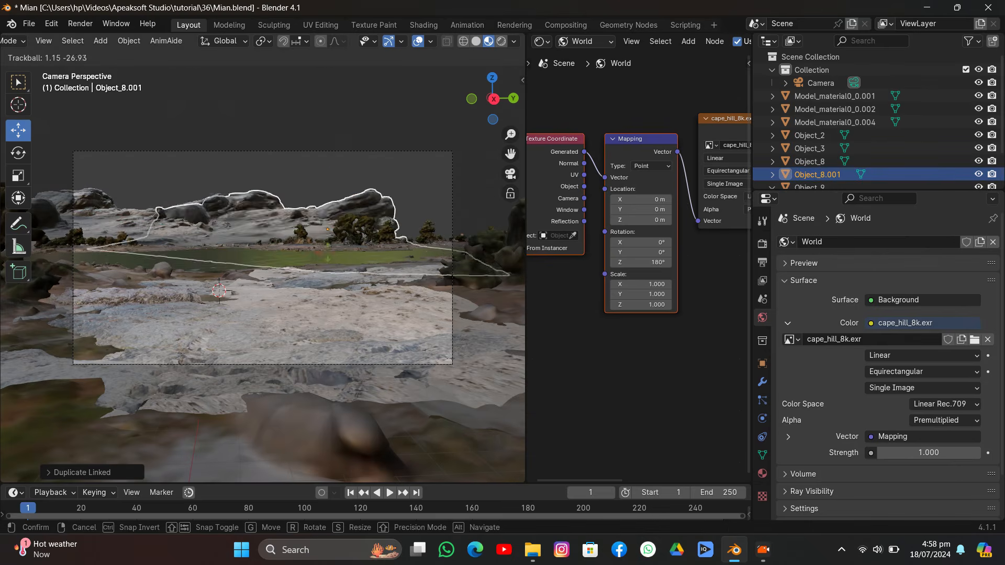
left_click(372, 178)
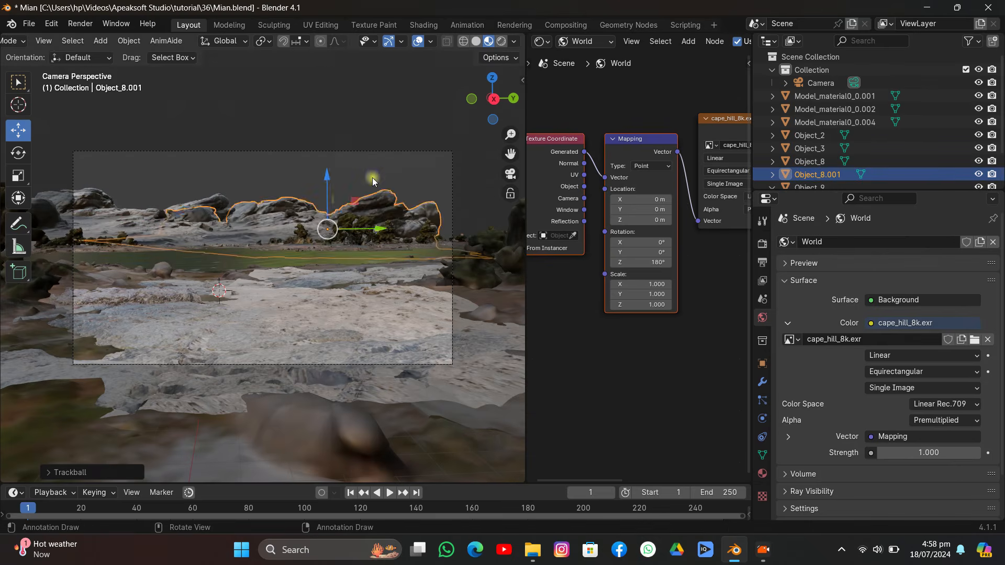
Slide the duplicated cliff along global Y behind the far trees and adjust its rotation
left_click(371, 174)
left_click(293, 215)
key("g")
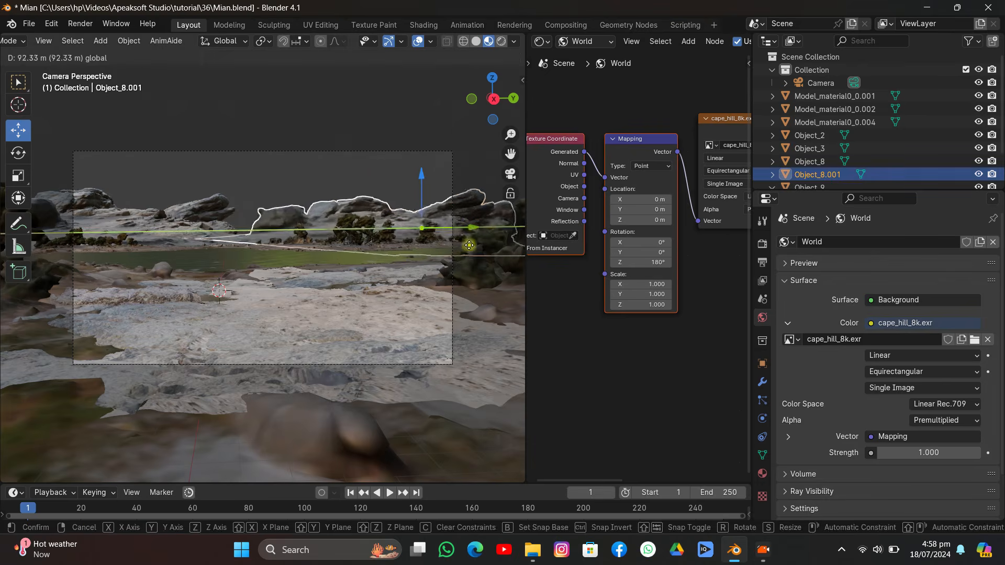
left_click(438, 255)
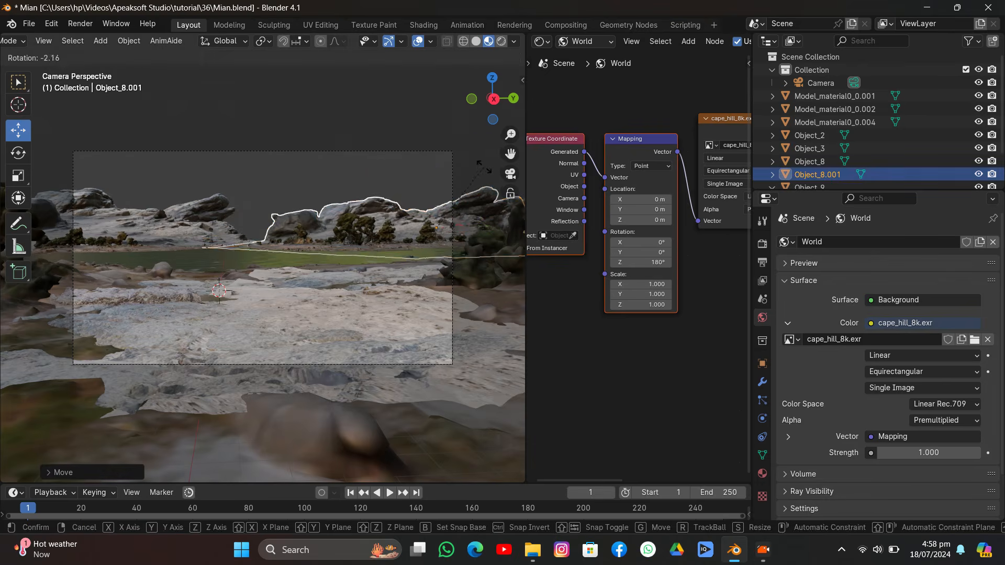
left_click(351, 103)
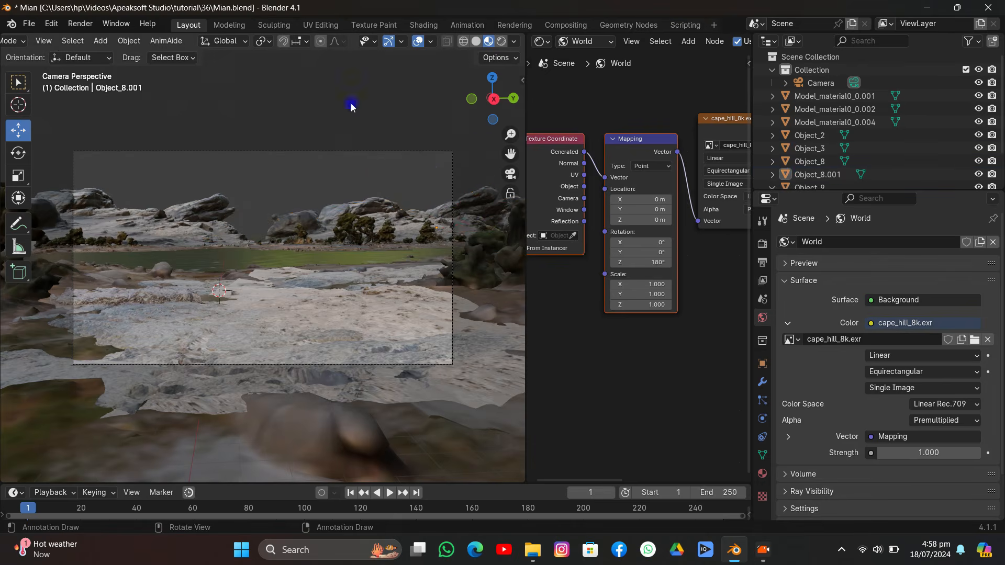
Reposition the duplicated cliff to leave an open gap between the two background cliffs, and save the file
left_click(352, 204)
key("g")
left_click(376, 114)
left_click(375, 114)
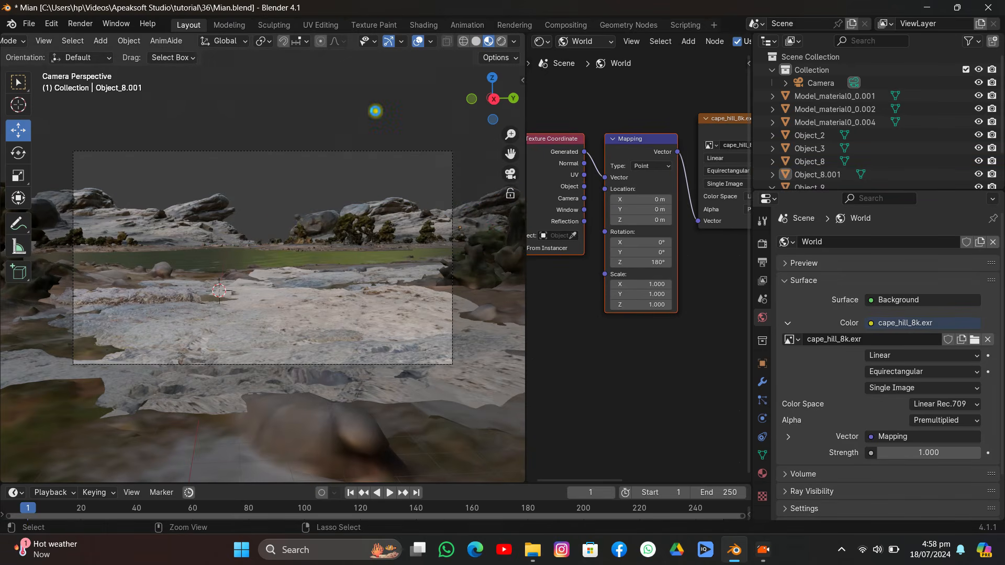
key("ctrl+s")
Select the rock scan Object_2 outside the terrain and scale it up for use as a distant mountain
middle_click_drag(256, 173, 274, 298)
left_click_drag(489, 100, 470, 109)
left_click(297, 274)
key("s")
left_click(386, 291)
left_click(492, 83)
scroll(283, 246, "down", 5)
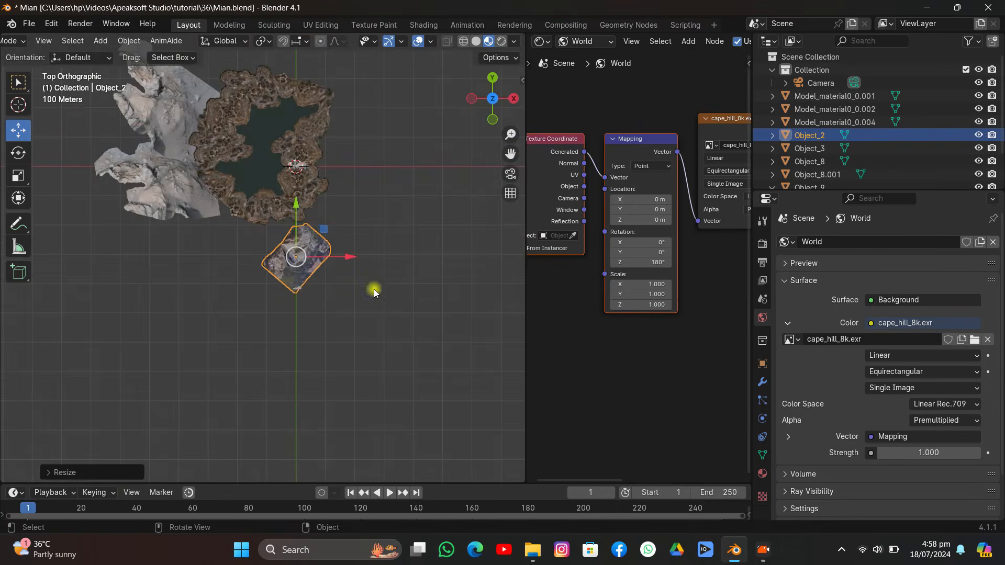
Place Object_2 behind the two cliffs as seen from above, rotate it in plan and enlarge it
key("g")
left_click(175, 157)
key("r")
left_click(225, 149)
key("s")
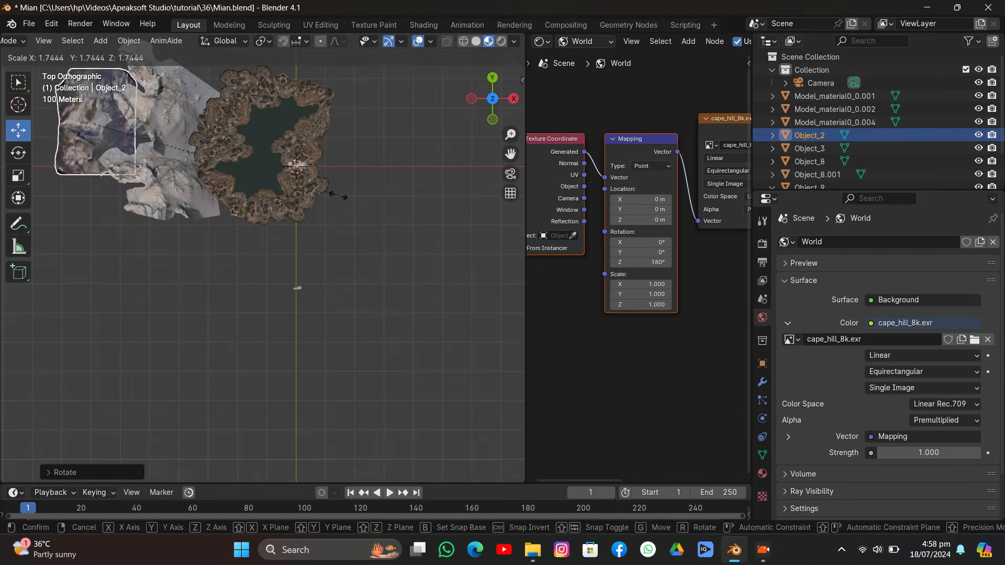
left_click(397, 195)
From the camera view, scale Object_2 down to about 0.66 and tilt it freely behind the trees
left_click(509, 176)
key("r")
key("r")
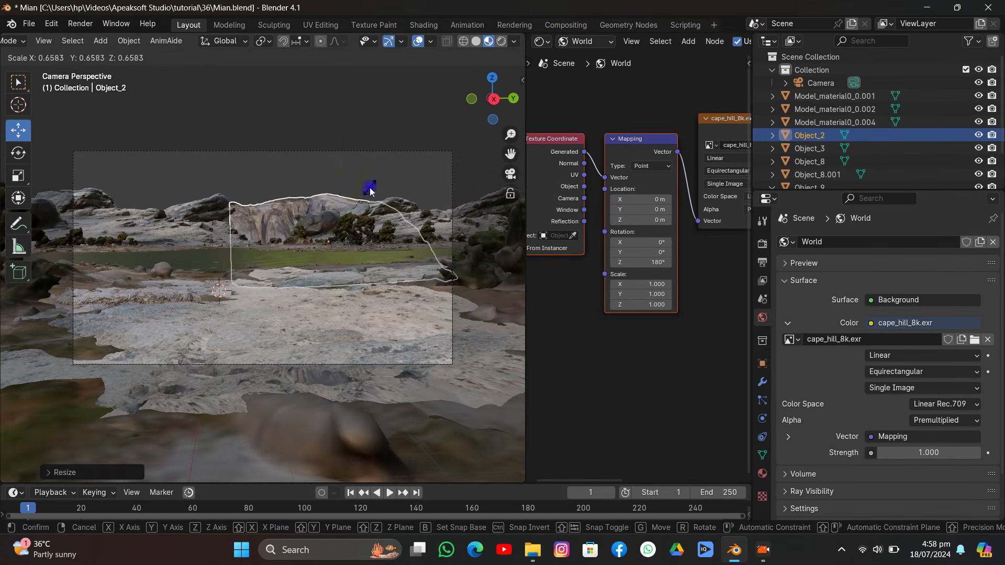
left_click(343, 233)
Move Object_2 into the gap between the background cliffs and push it farther back along global X
key("g")
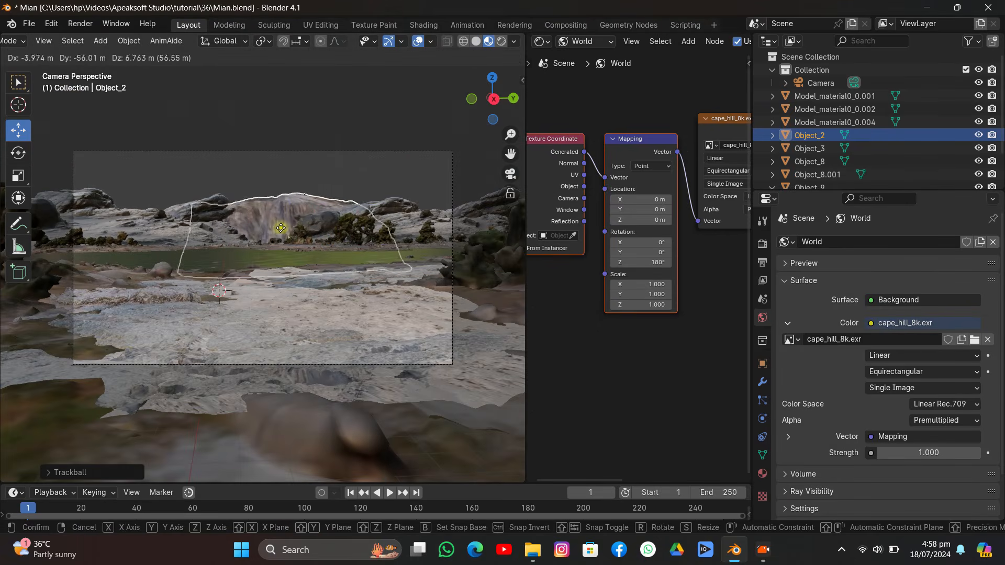
left_click(296, 224)
key("g")
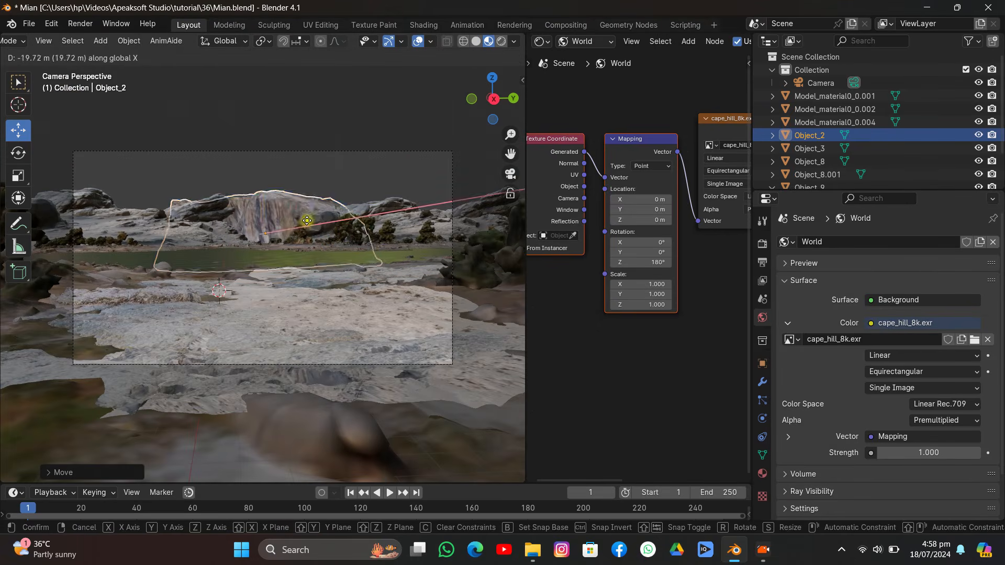
left_click(284, 144)
Set the camera's clip end distance to 10000 m
left_click(284, 152)
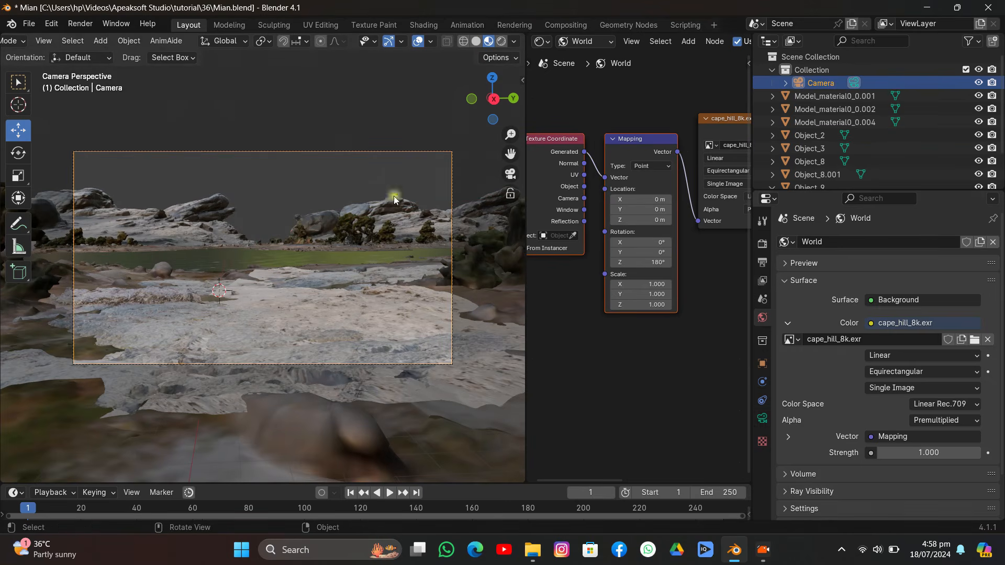
left_click(762, 419)
left_click(898, 382)
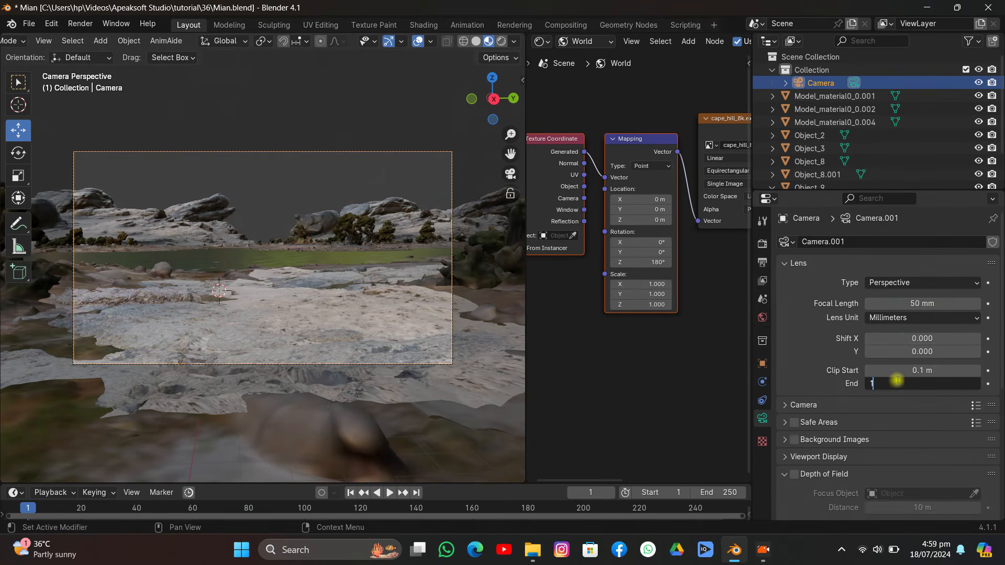
type("10000")
key("Return")
Reposition and freely rotate Object_2 so its peak emerges beside the nearer cliff, and save the file
left_click(268, 218)
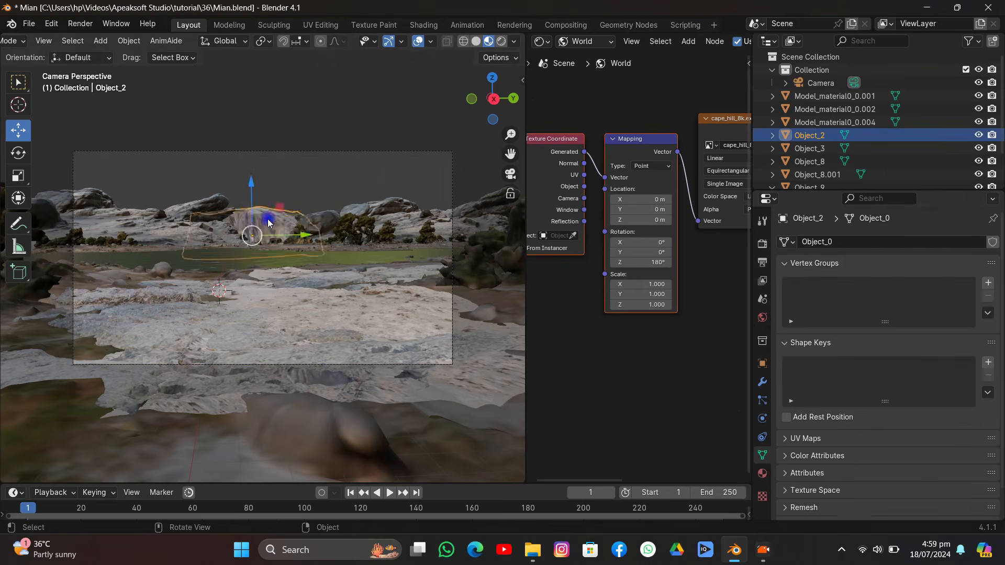
key("g")
left_click(272, 254)
key("r")
key("r")
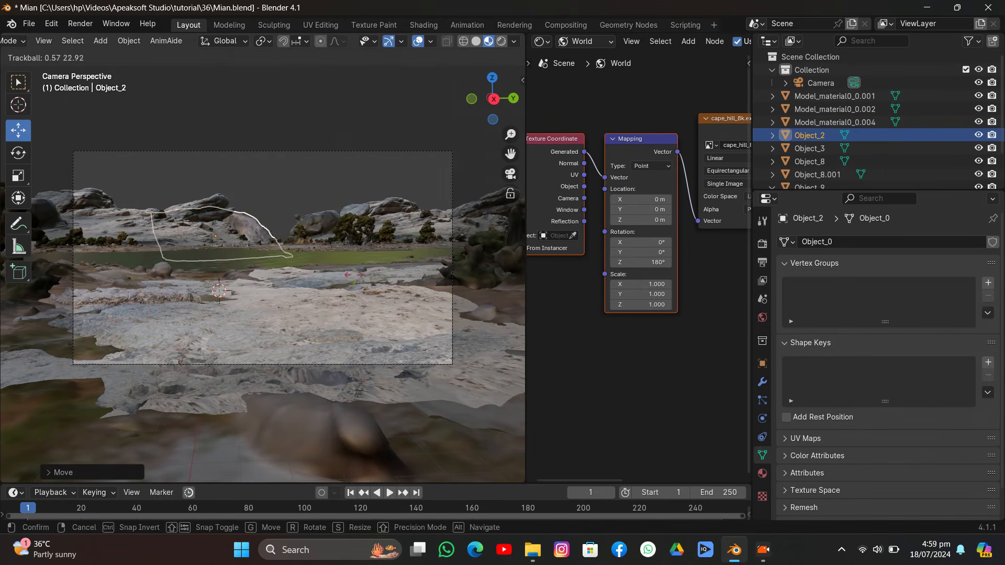
left_click(291, 254)
left_click_drag(264, 237, 272, 237)
left_click(284, 196)
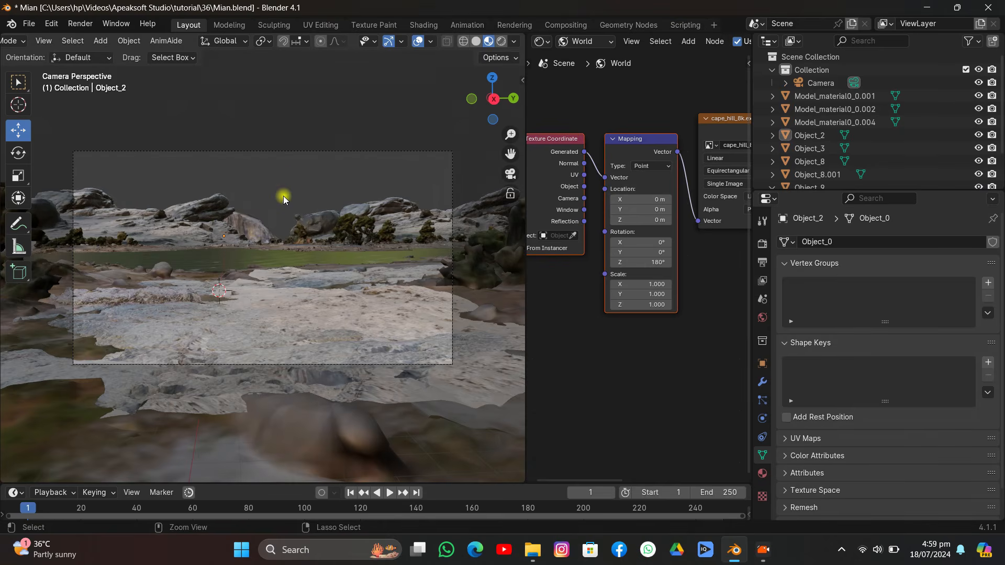
key("ctrl+s")
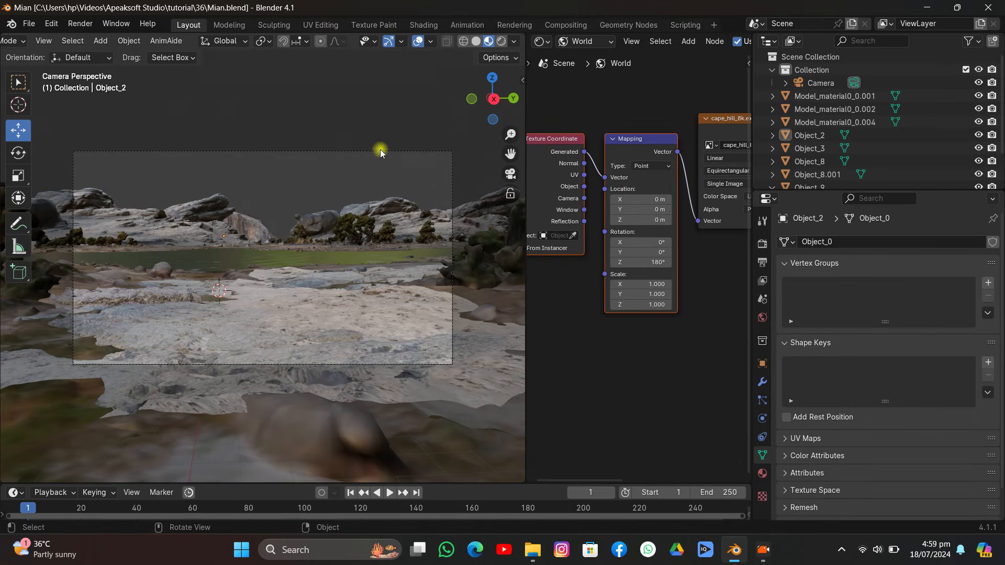
From the top view, select the lake terrain Object_9 and snap the 3D cursor to it
left_click(493, 77)
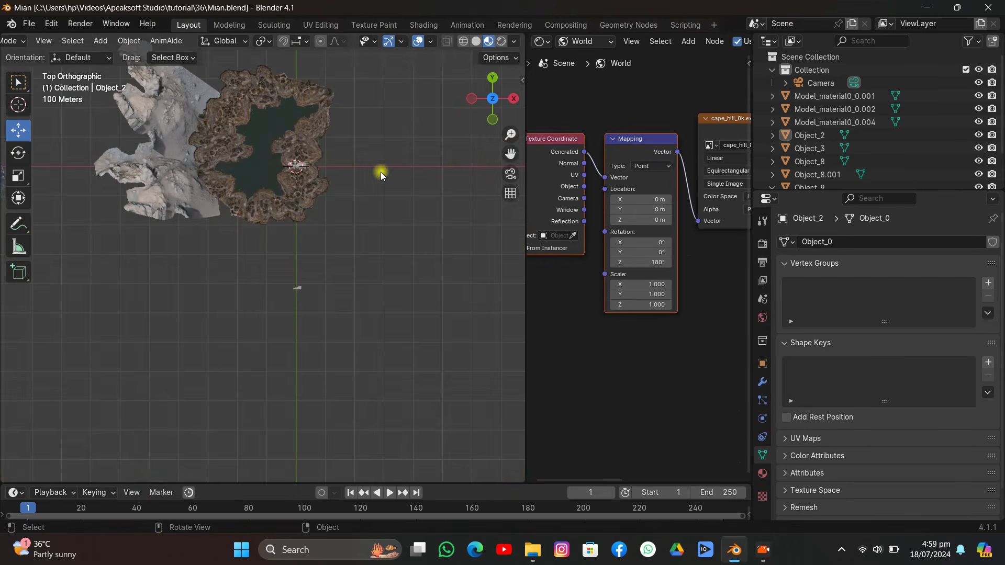
left_click_drag(508, 149, 492, 274)
scroll(234, 191, "up", 4)
left_click(281, 167)
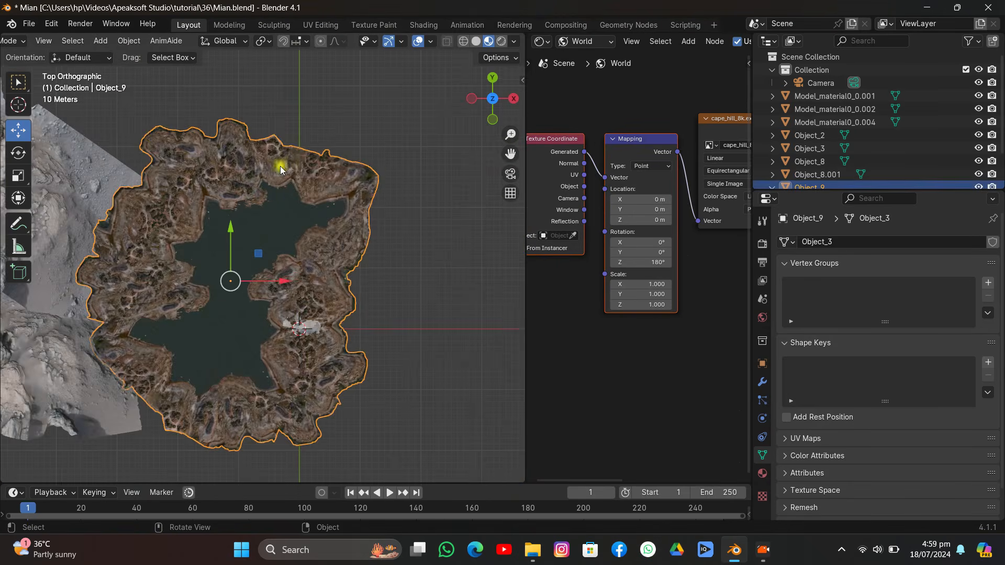
key("shift+s")
left_click(306, 225)
Add a cube at the 3D cursor, scale it up to nearly the terrain's width, and move it over the terrain's +Y side
key("shift+a")
mouse_move(307, 216)
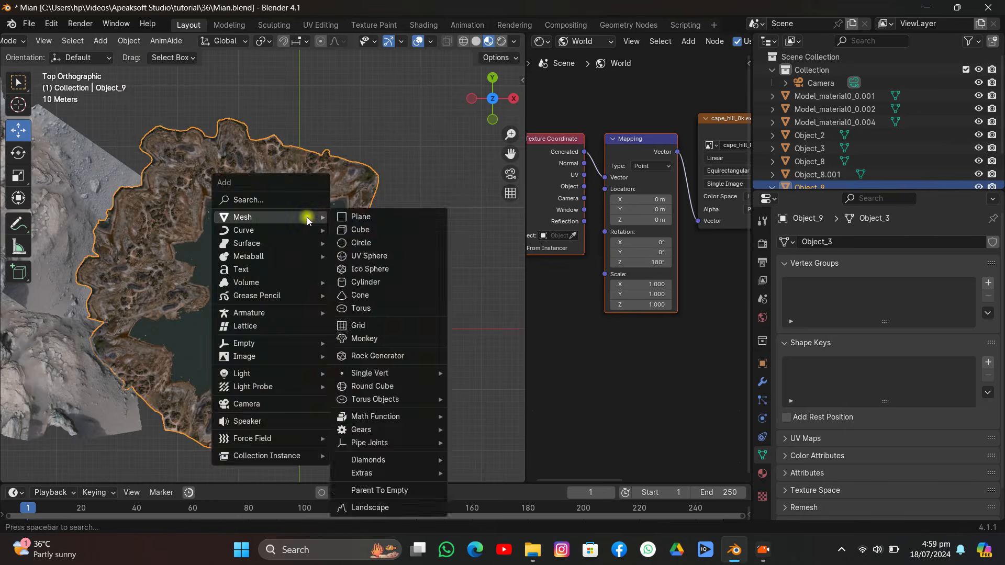
left_click(356, 232)
key("s")
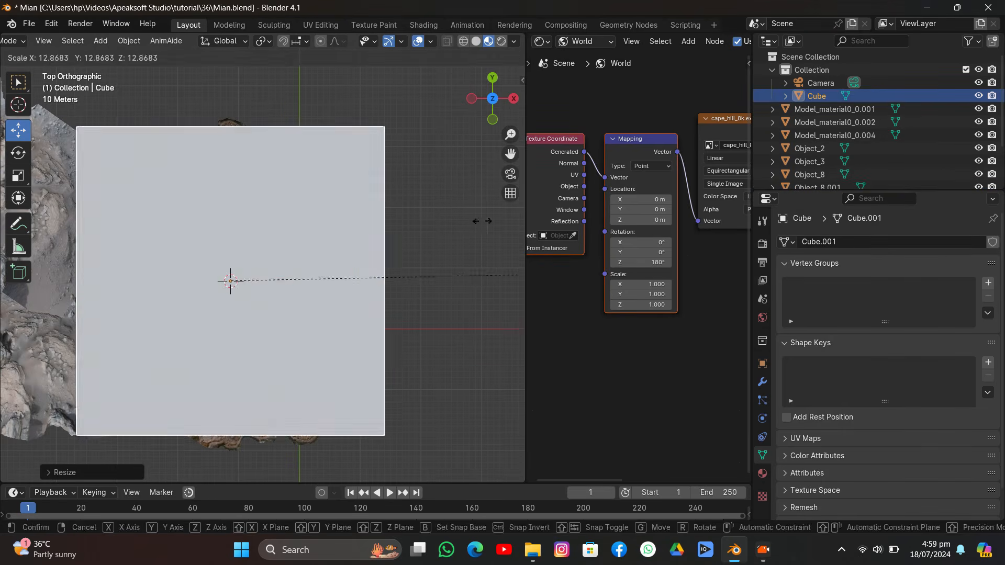
left_click(205, 260)
key("g")
left_click(269, 149)
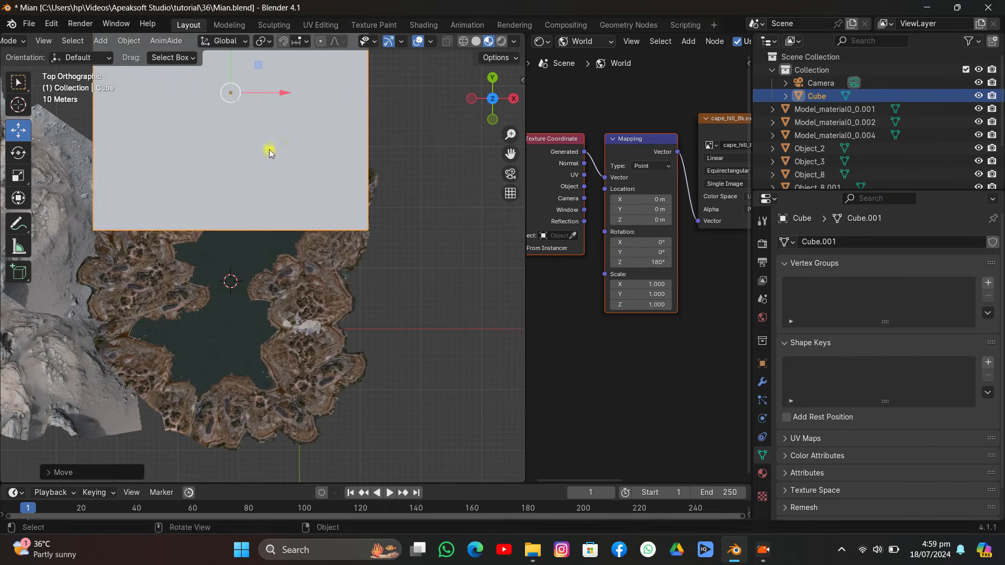
Stretch the cube along X and rotate it about global Z until its face lies outside the camera frame
key("s")
key("x")
left_click(450, 245)
left_click(509, 173)
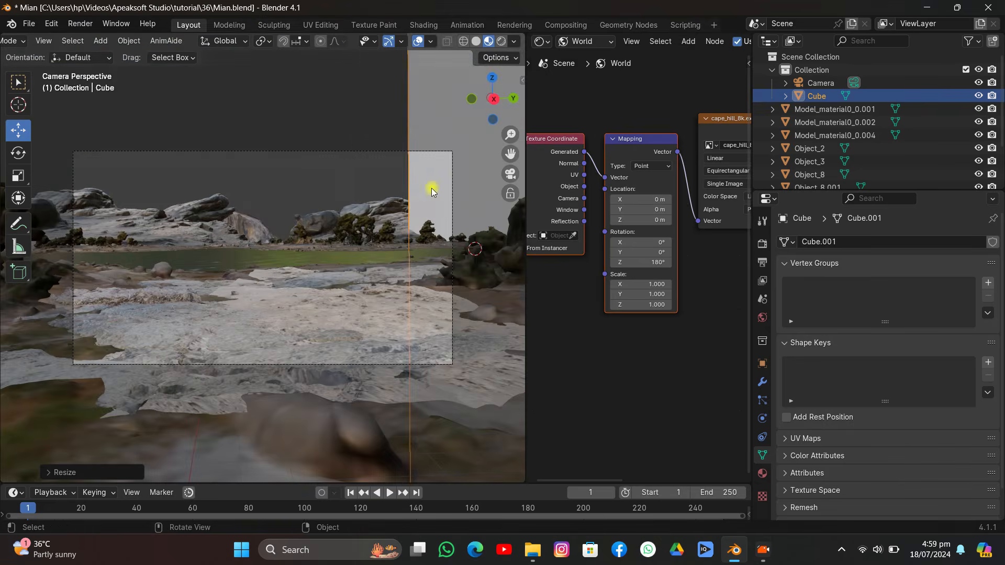
key("r")
key("z")
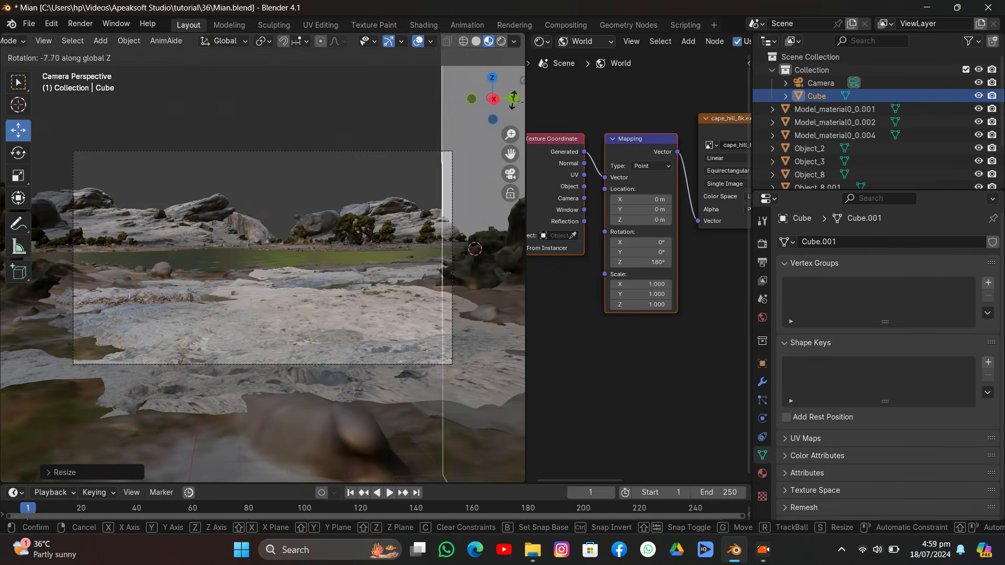
left_click(278, 374)
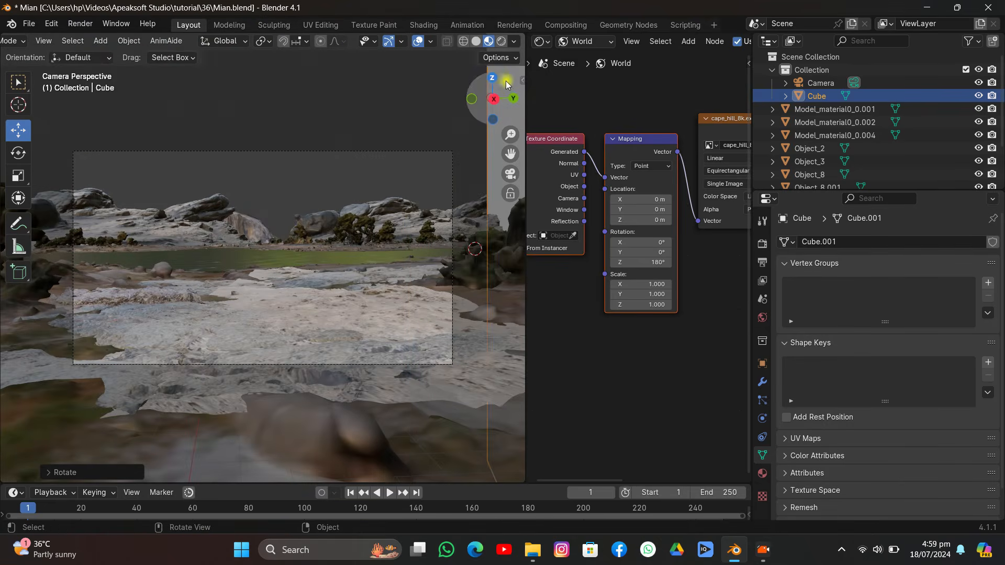
Subtract the cube from terrain Object_9 with a Boolean difference
left_click(506, 80)
left_click(281, 278)
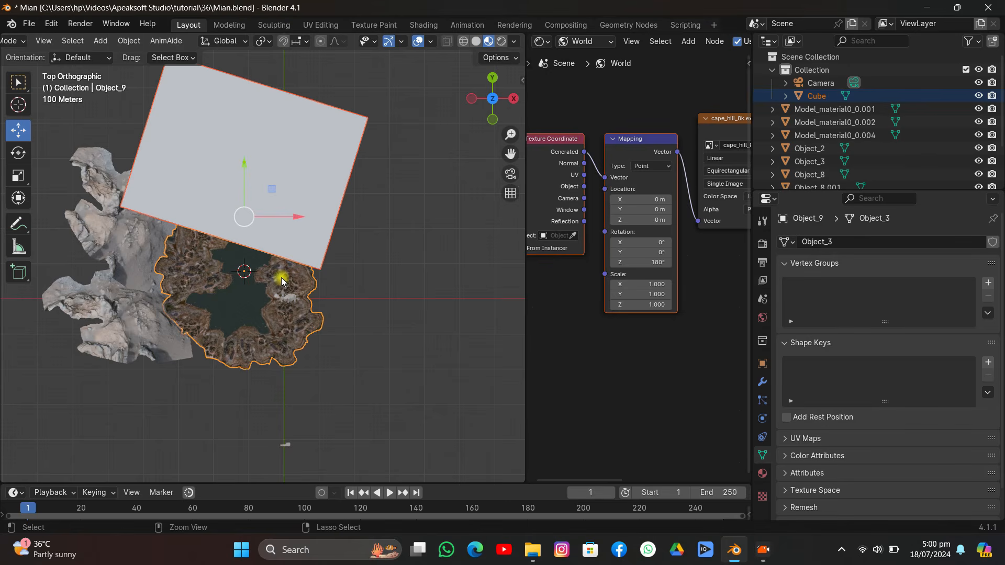
key("ctrl+z")
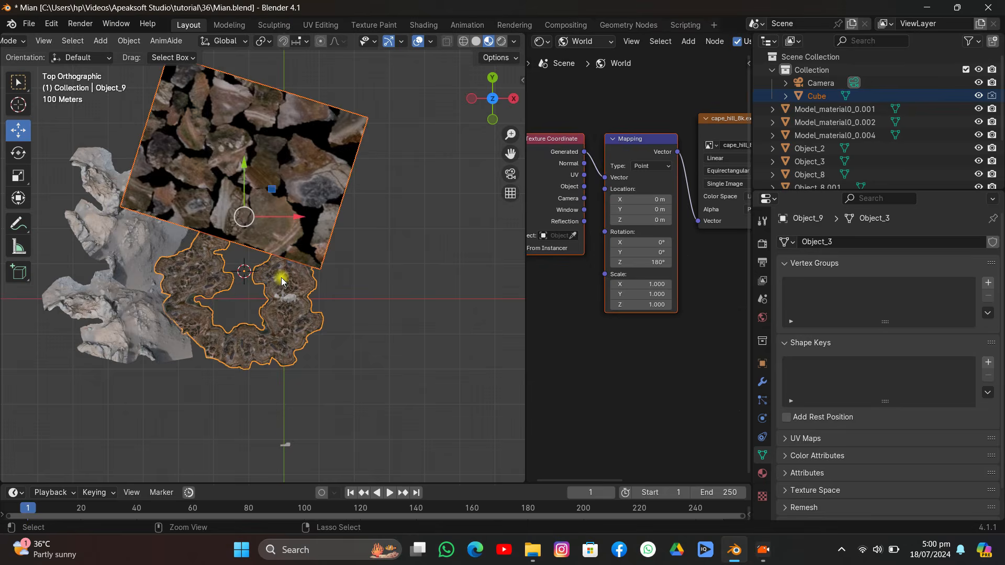
middle_click_drag(277, 300, 310, 223)
scroll(310, 223, "up", 5)
left_click(336, 281)
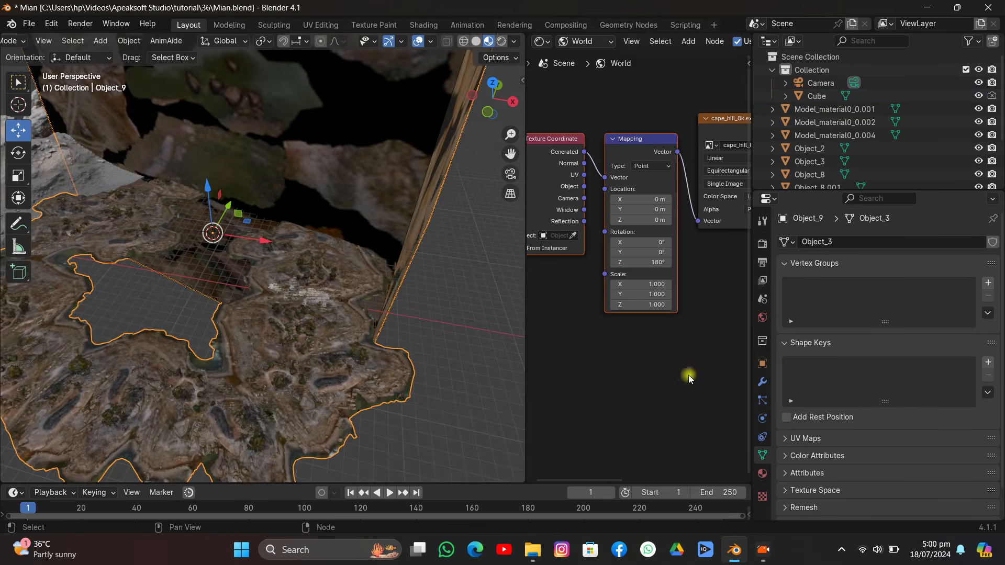
Save the file, set Object_9's BTool_Cube Boolean modifier to the Fast solver in solid shading, and apply it
left_click(762, 382)
left_click(476, 41)
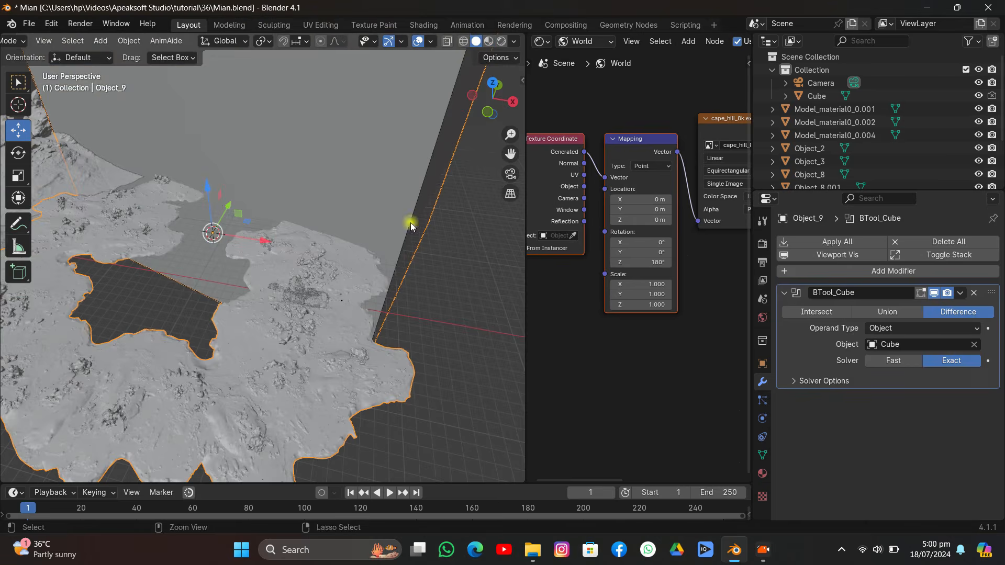
key("ctrl+s")
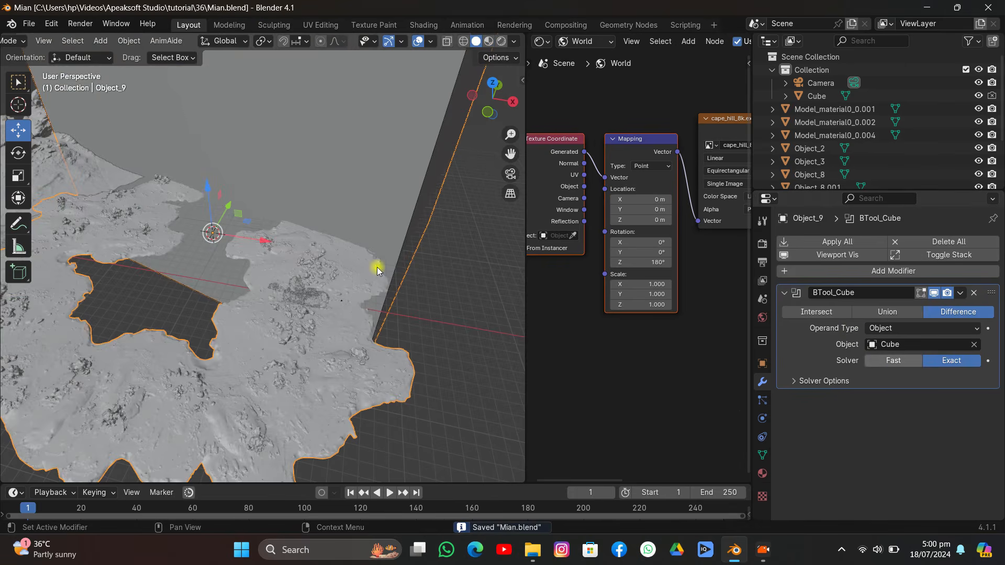
middle_click_drag(429, 296, 335, 276)
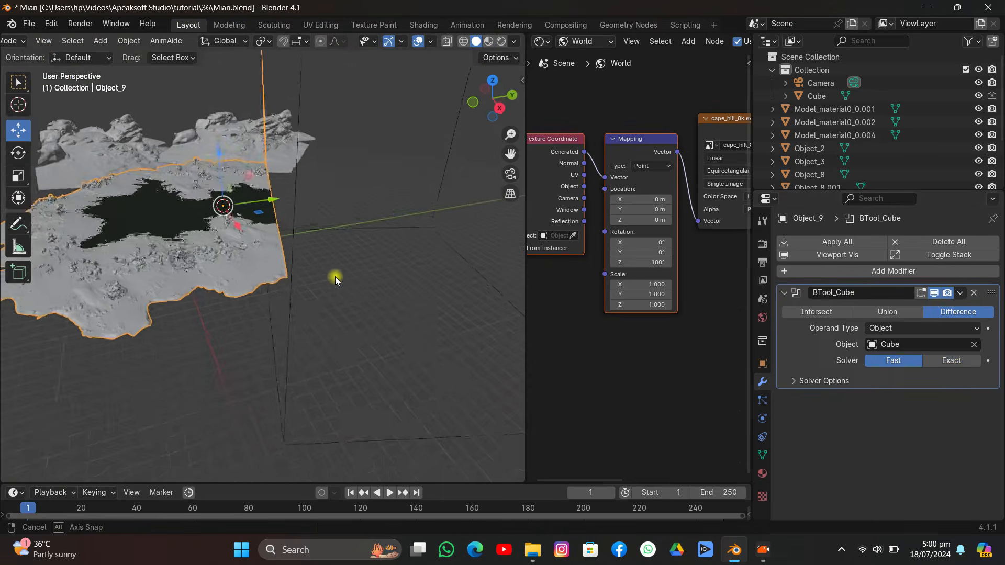
left_click(960, 292)
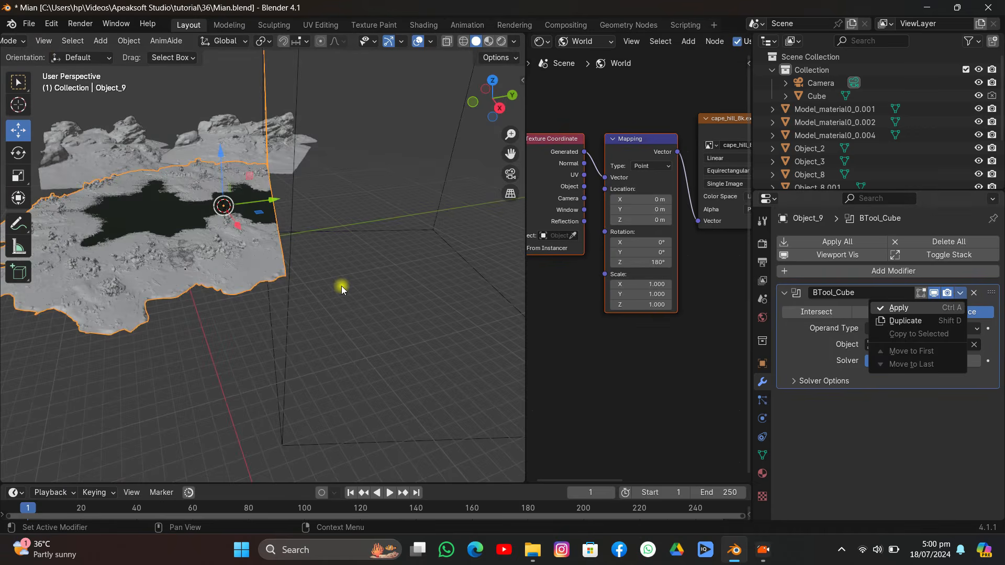
key("ctrl+a")
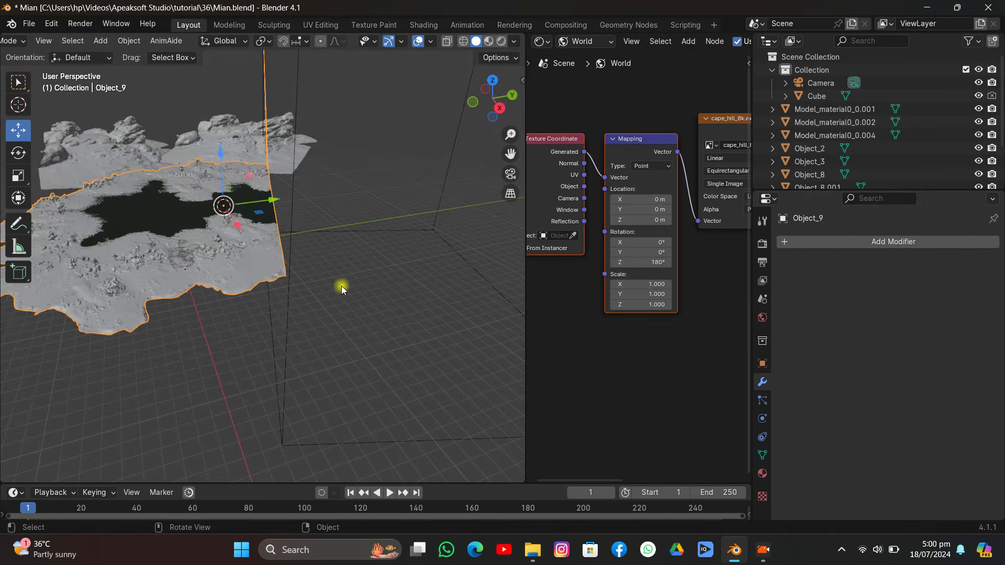
Move and rotate the cutter cube over the terrain's opposite side, keeping its edge outside the camera frame
left_click(290, 200)
left_click(492, 80)
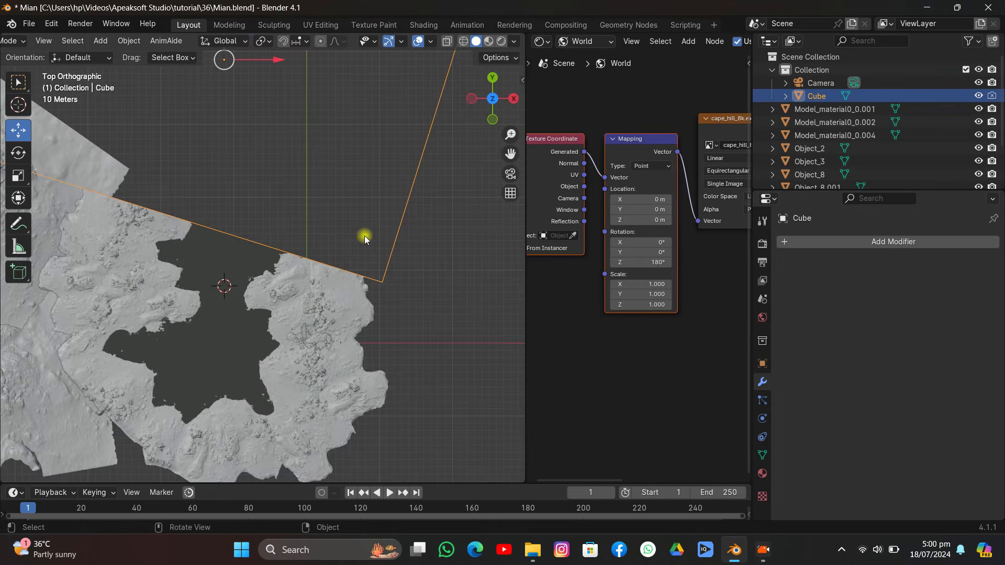
key("g")
left_click(293, 249)
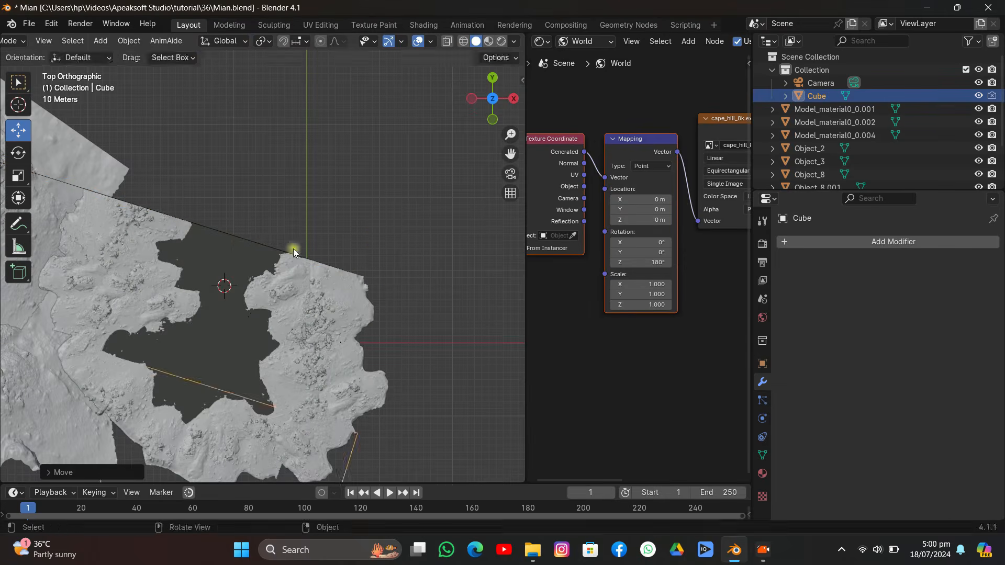
key("r")
left_click(425, 203)
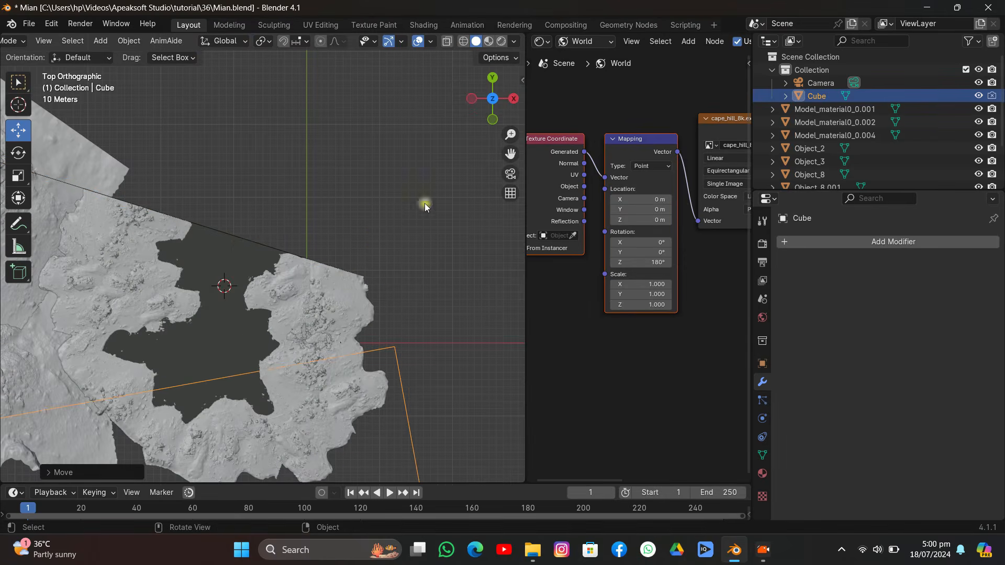
left_click(508, 172)
key("g")
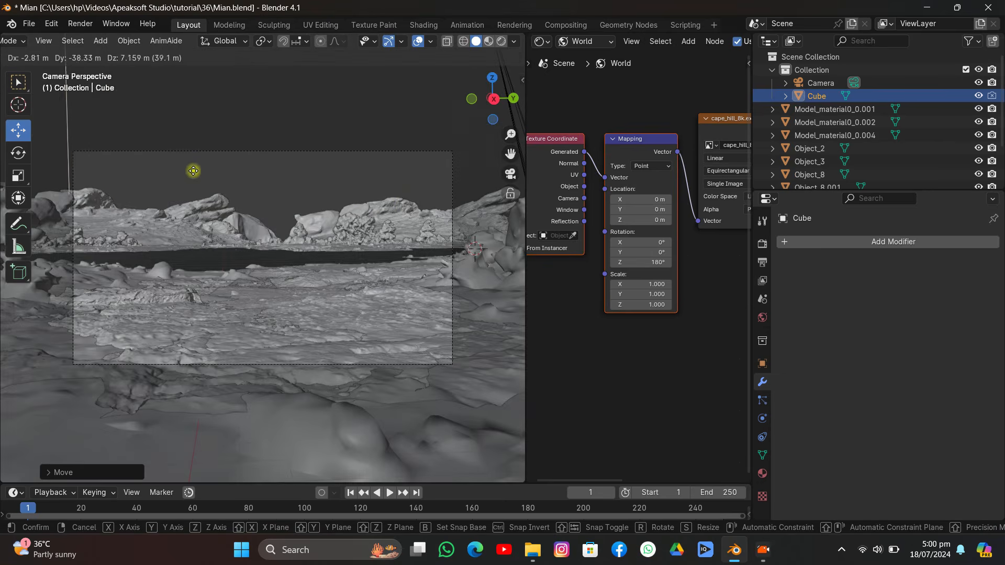
left_click(193, 171)
Subtract the cube from Object_9 with a second Boolean difference using the Fast solver, and apply the modifier
left_click(489, 78)
left_click(337, 406, "shift")
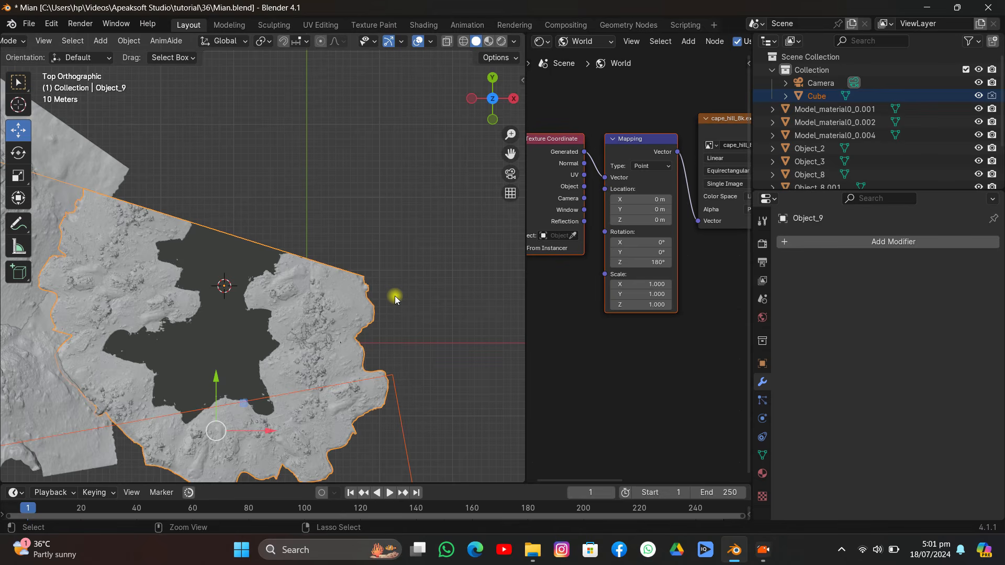
key("ctrl+shift+minus")
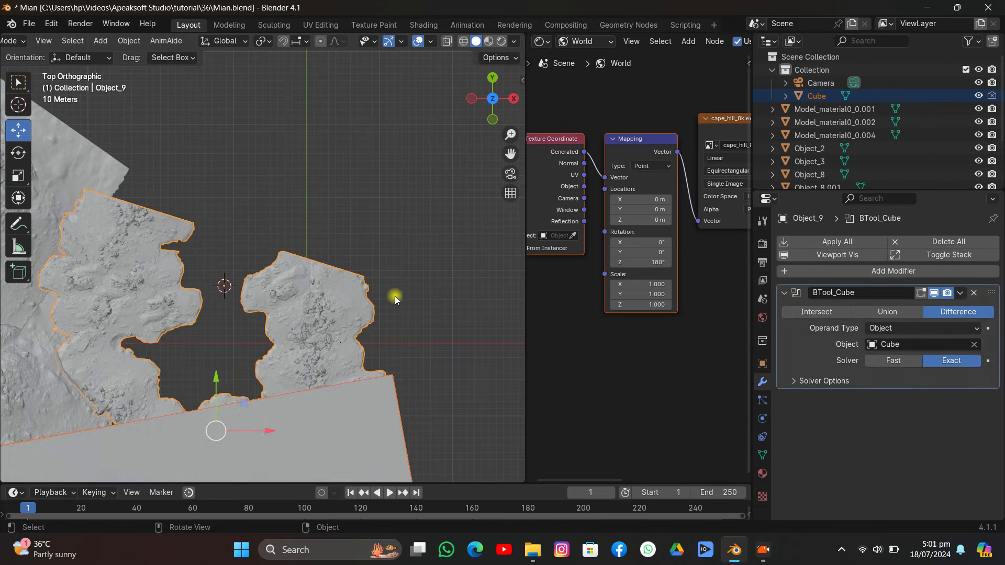
left_click(885, 361)
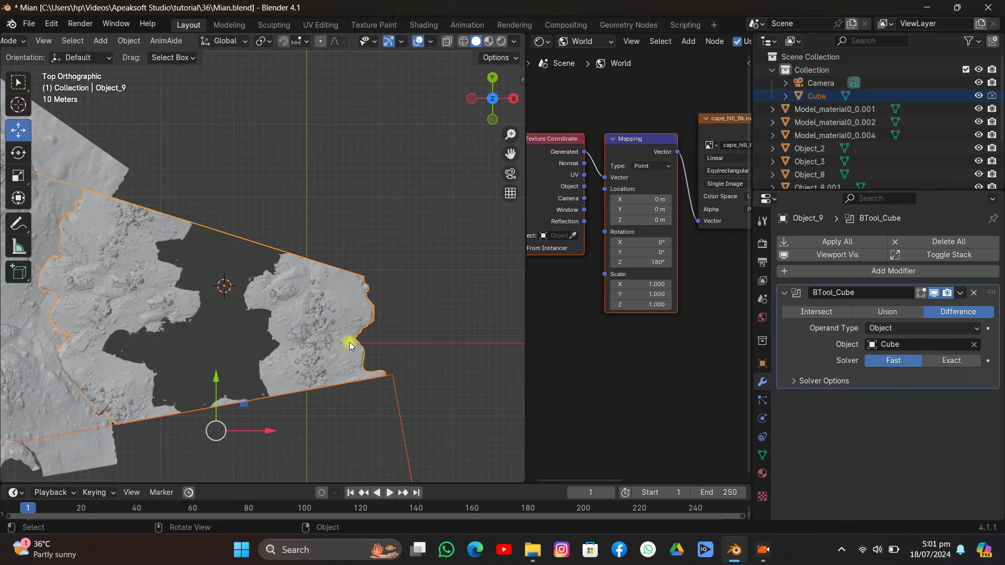
middle_click_drag(391, 331, 272, 264)
left_click(960, 293)
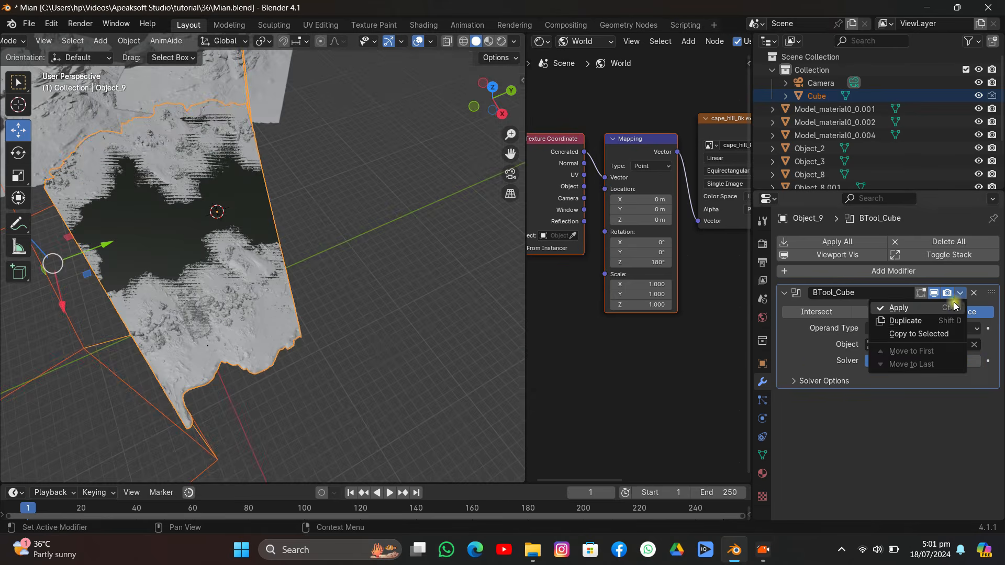
key("ctrl+a")
Delete the cutter cube, return to the camera view with material preview shading, and save the file
left_click(130, 382)
key("Delete")
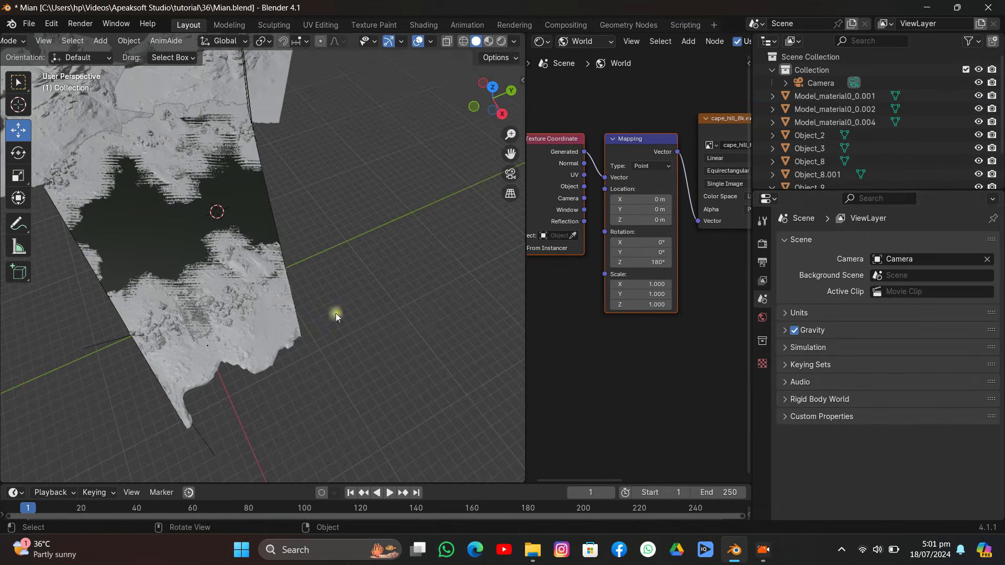
left_click(519, 171)
key("ctrl+s")
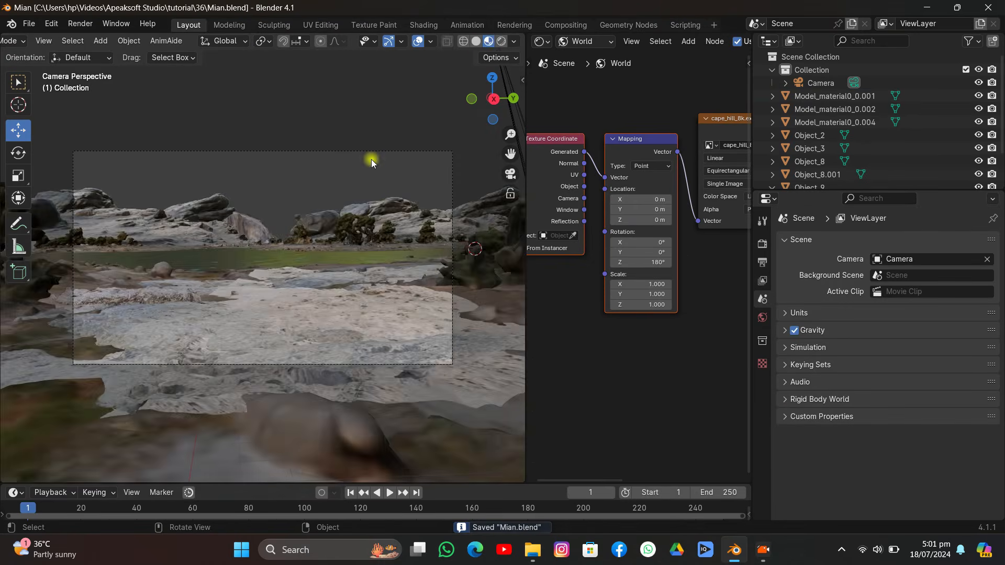
Select the spare rock cliff Object_3 and move it over the terrain's near shore
mouse_move(347, 170)
middle_mouse_down()
mouse_move(327, 202)
mouse_move(333, 233)
middle_mouse_up()
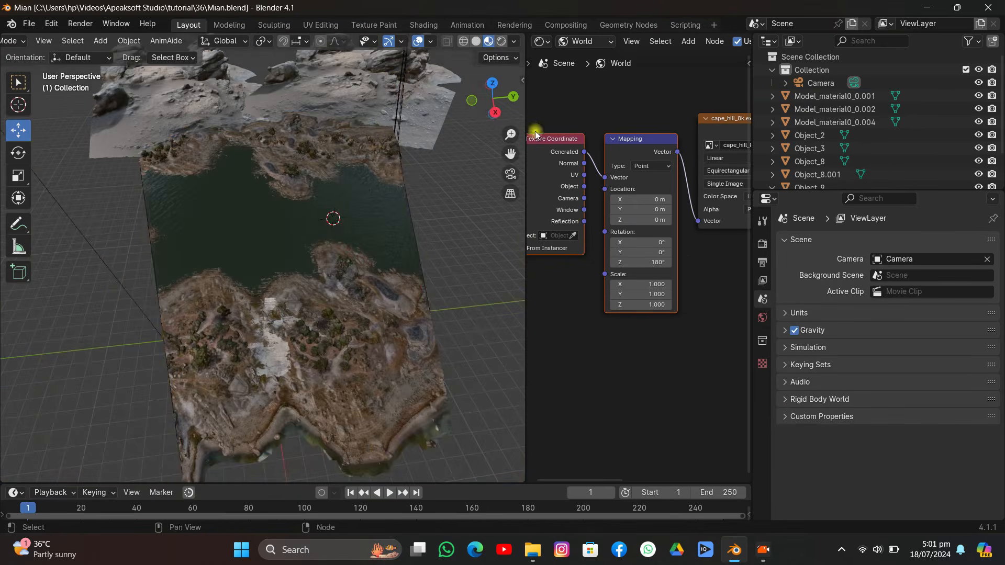
left_click(117, 294)
scroll(116, 293, "down", 6)
middle_click_drag(117, 293, 172, 259)
scroll(173, 259, "up", 3)
left_click_drag(510, 153, 46, 165)
left_click(267, 273)
key("s")
left_click(302, 264)
left_click_drag(510, 154, 301, 173)
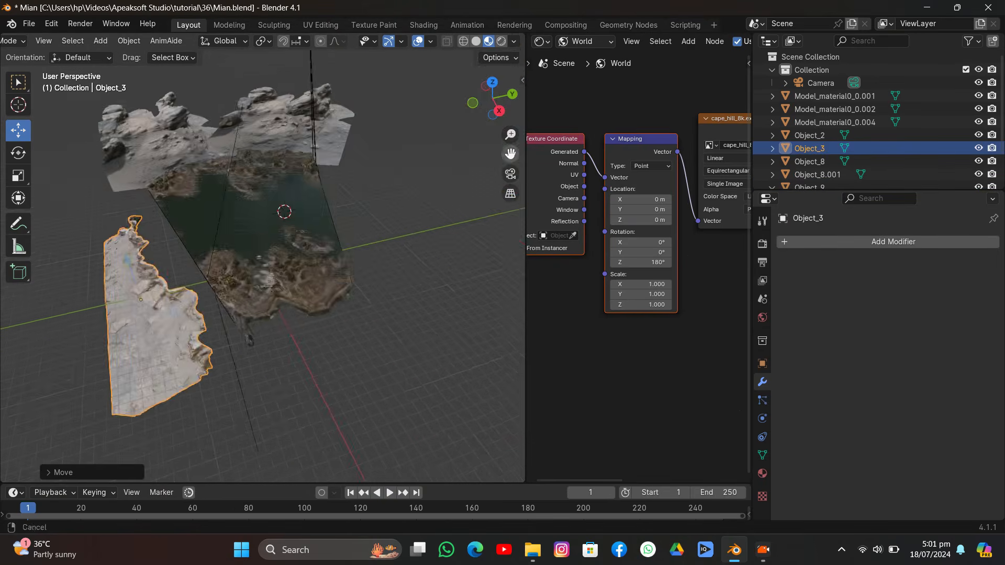
left_click_drag(192, 300, 370, 312)
Scale Object_3 to about 0.5 and slide it beside the light ground rocks along global X
key("s")
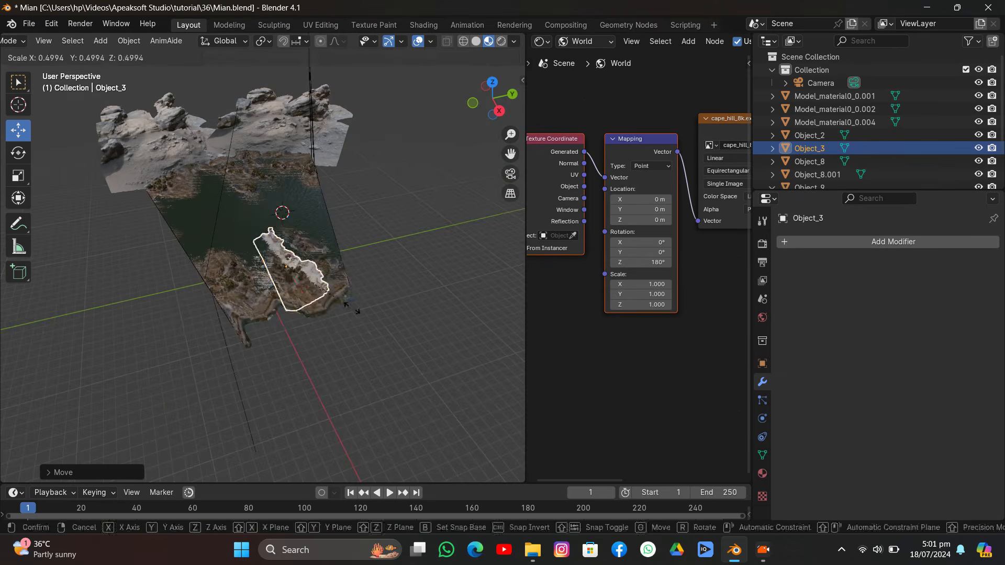
left_click(349, 306)
scroll(350, 306, "up", 7)
middle_click_drag(350, 306, 334, 287)
left_click_drag(420, 272, 199, 296)
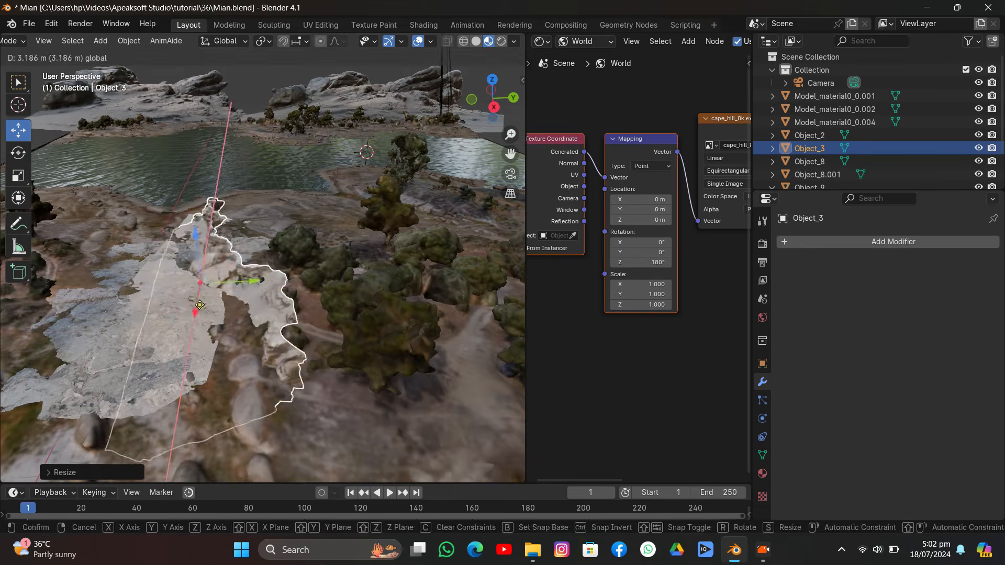
From the camera view, shift Object_3 along Y, raise it along Z, and rotate it about global X
left_click(511, 173)
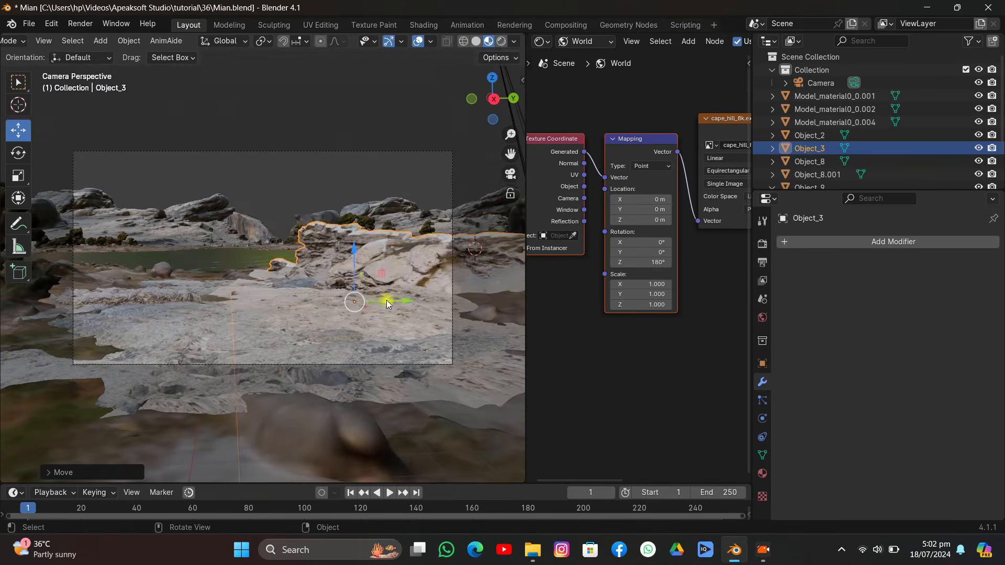
left_click_drag(395, 301, 438, 293)
left_click_drag(394, 243, 387, 220)
key("r")
key("x")
left_click(442, 348)
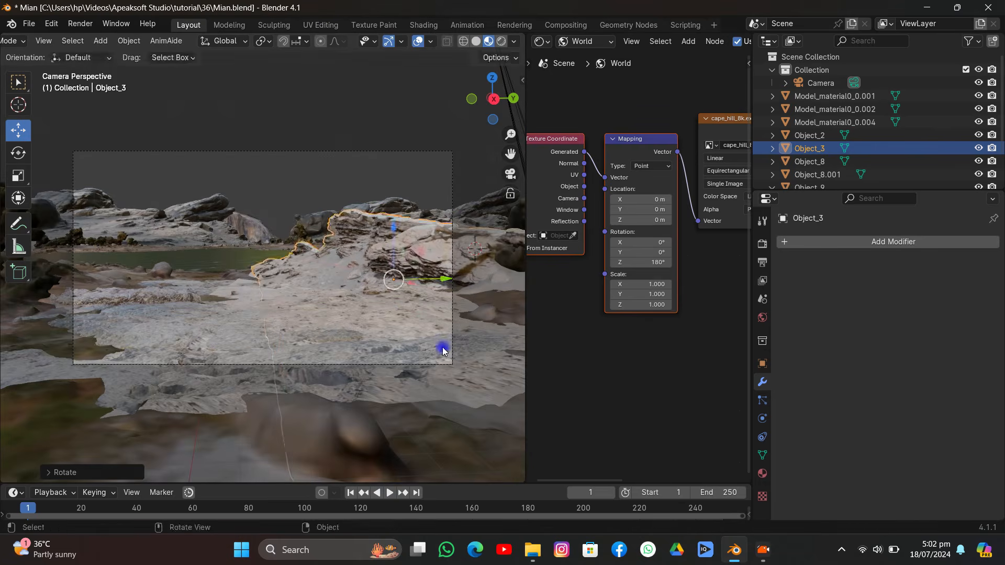
Tilt Object_3 with a free trackball rotation and nudge it farther along global Y
key("r")
key("r")
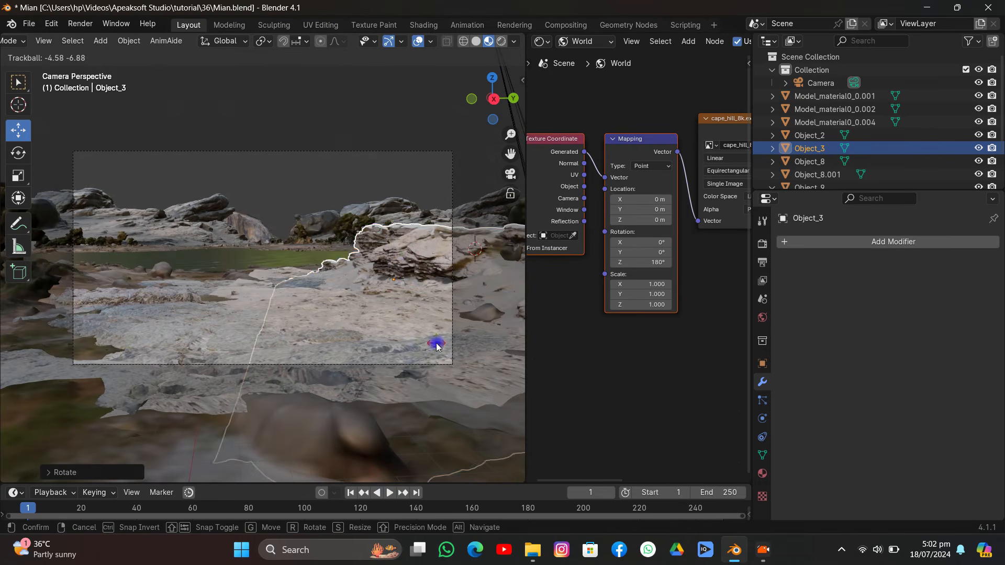
left_click(437, 346)
left_click_drag(435, 279, 444, 281)
Create a linked duplicate of Object_3, place it across the lake shore and rotate it 180° about global Z
key("shift+d")
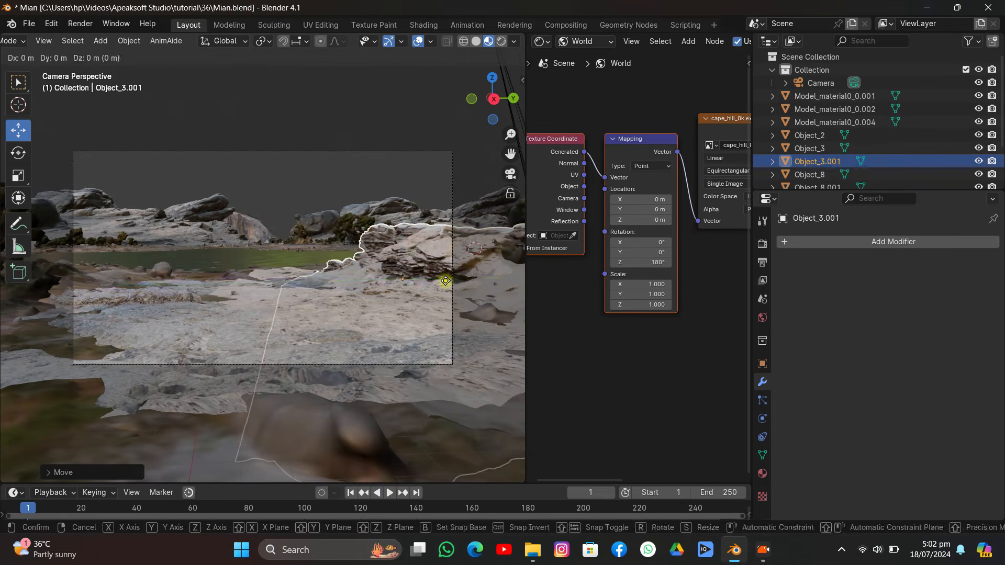
left_click(227, 285)
type("rz1")
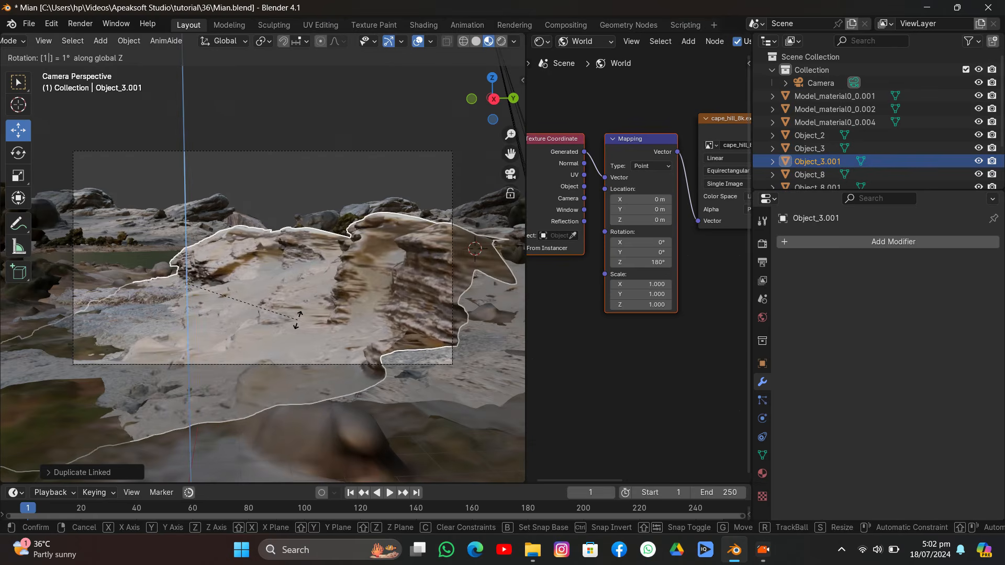
type("80")
left_click(297, 320)
Slide the duplicated cliff along Y to the opposite edge of the shore, shift it along global X, and save the file
left_click_drag(211, 282, 132, 300)
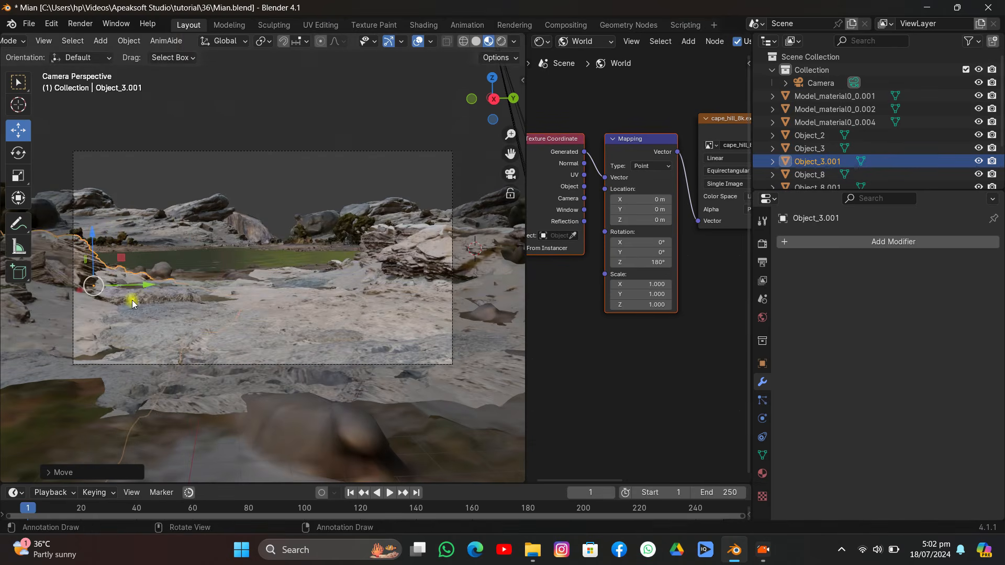
key("g")
key("x")
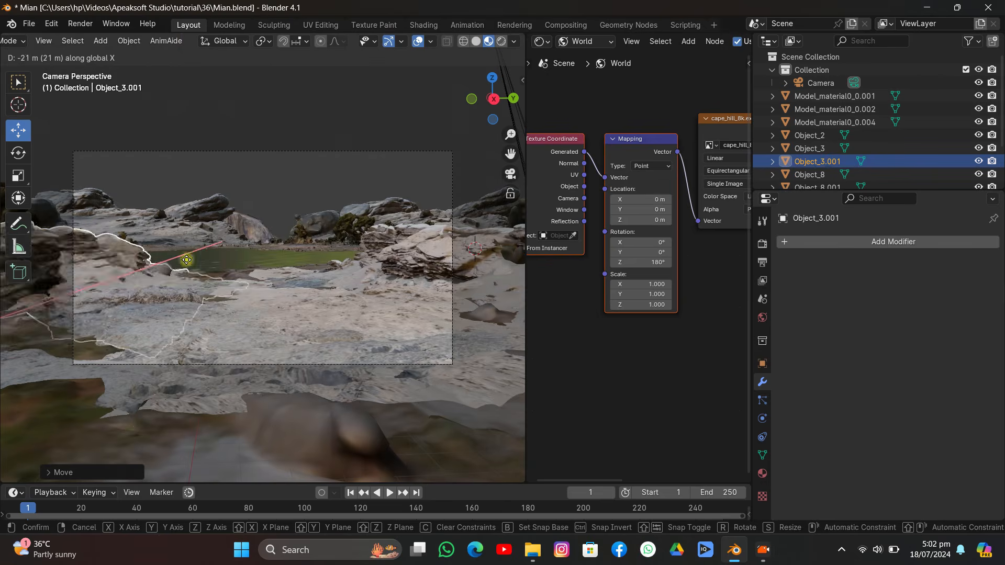
left_click(172, 274)
left_click(246, 184)
key("ctrl+s")
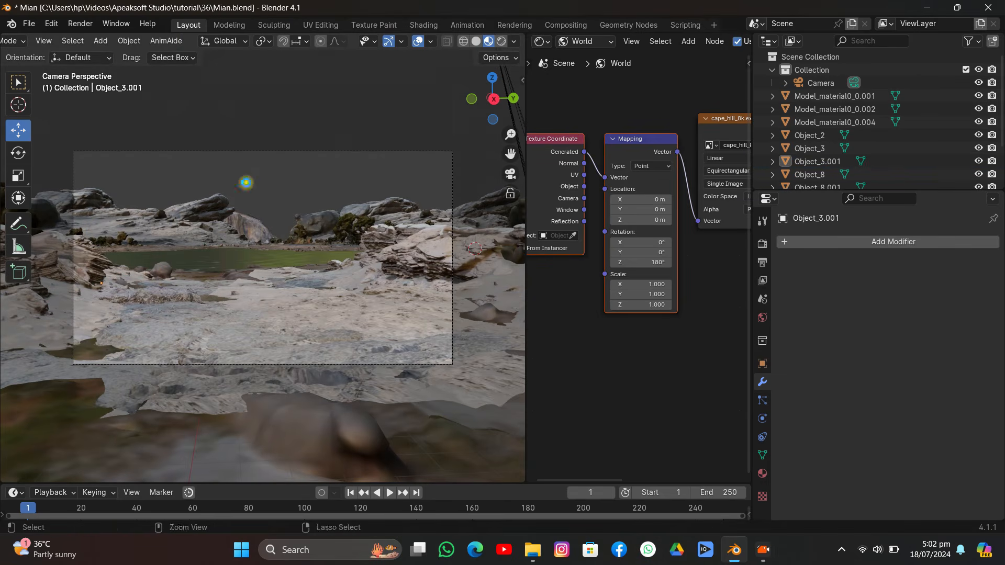
Select the ground rock Model_material0_0.002, adjust it with a trackball rotation and nudge it along Y
left_click(65, 362)
key("r")
key("r")
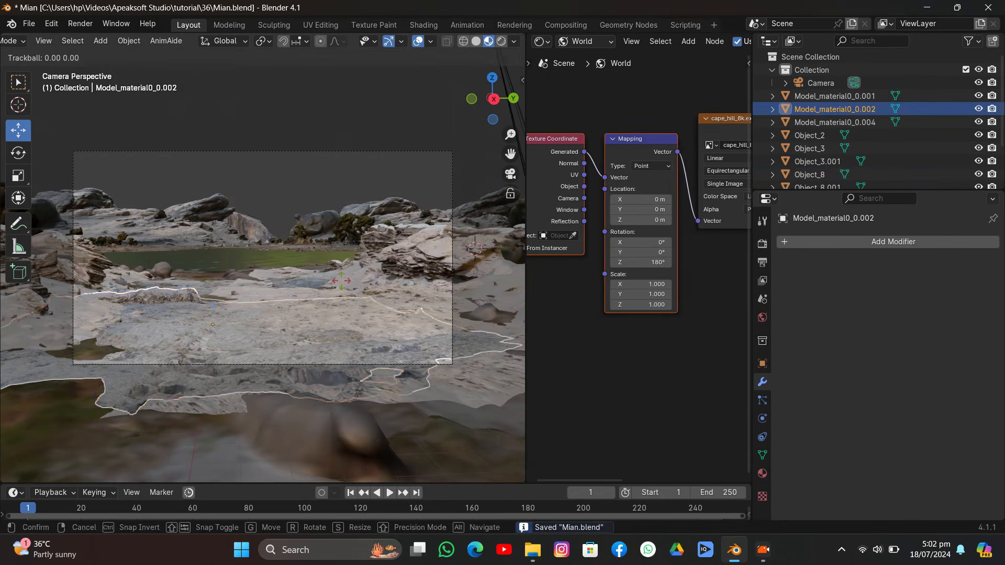
left_click(343, 283)
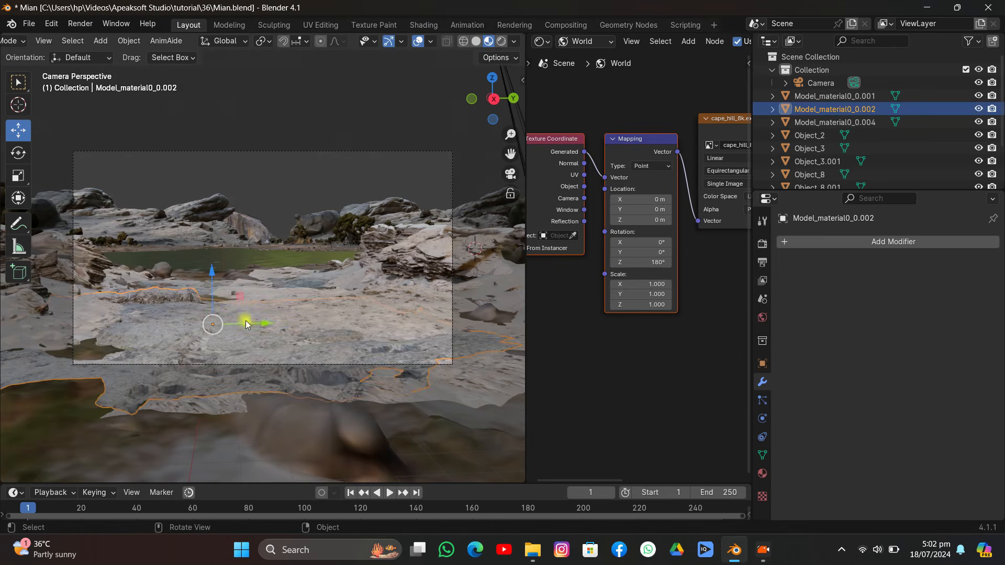
mouse_move(258, 323)
left_mouse_down()
mouse_move(318, 324)
mouse_move(277, 331)
left_mouse_up()
Stretch the ground piece Object_11 along global Y to widen the foreground, deselect it, and save the file
left_click(204, 403)
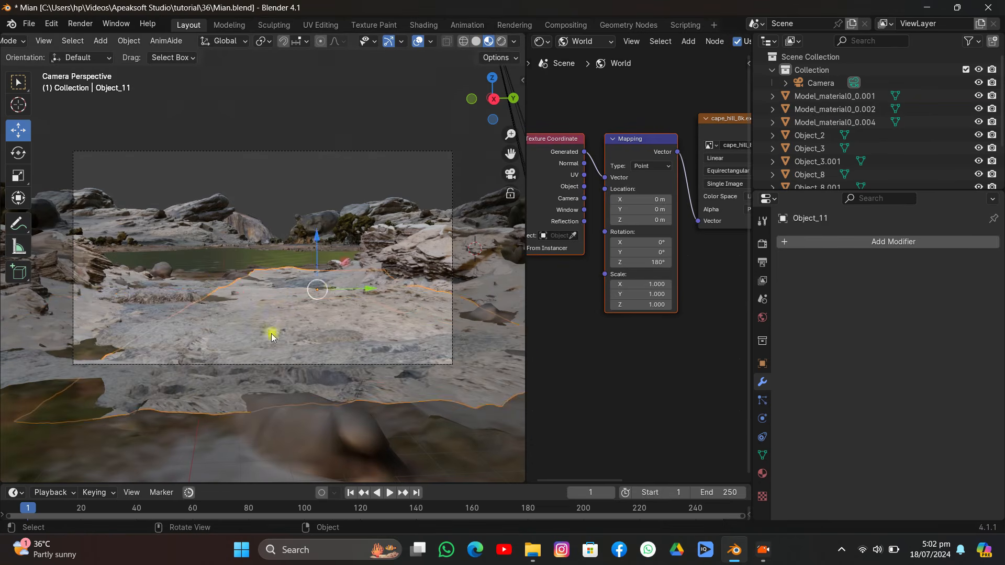
key("s")
key("y")
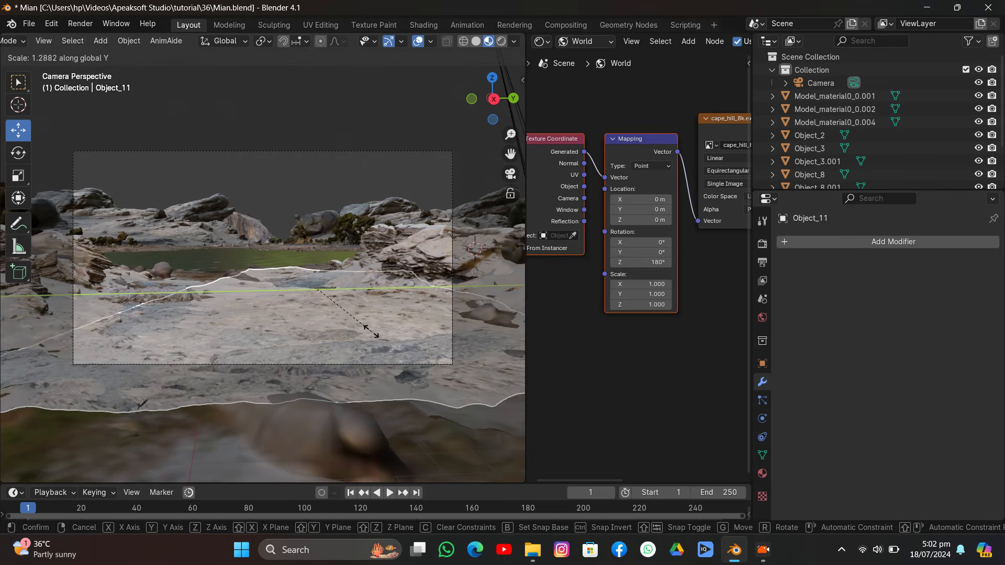
left_click(365, 314)
left_click(278, 175)
key("ctrl+s")
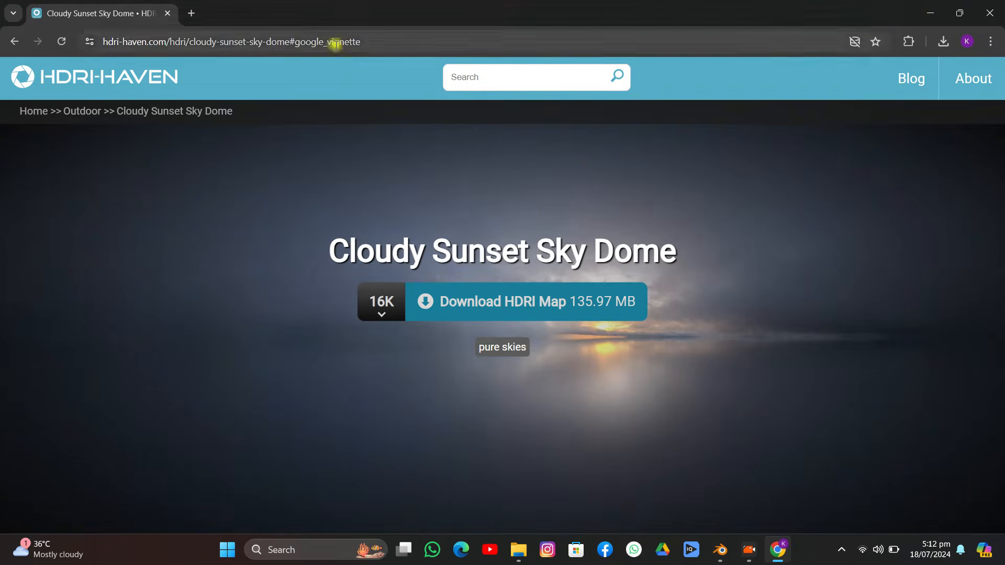
Return to Blender from the Cloudy Sunset Sky Dome page and limit the viewport render to a region around the camera frame
left_click(312, 42)
left_click(930, 13)
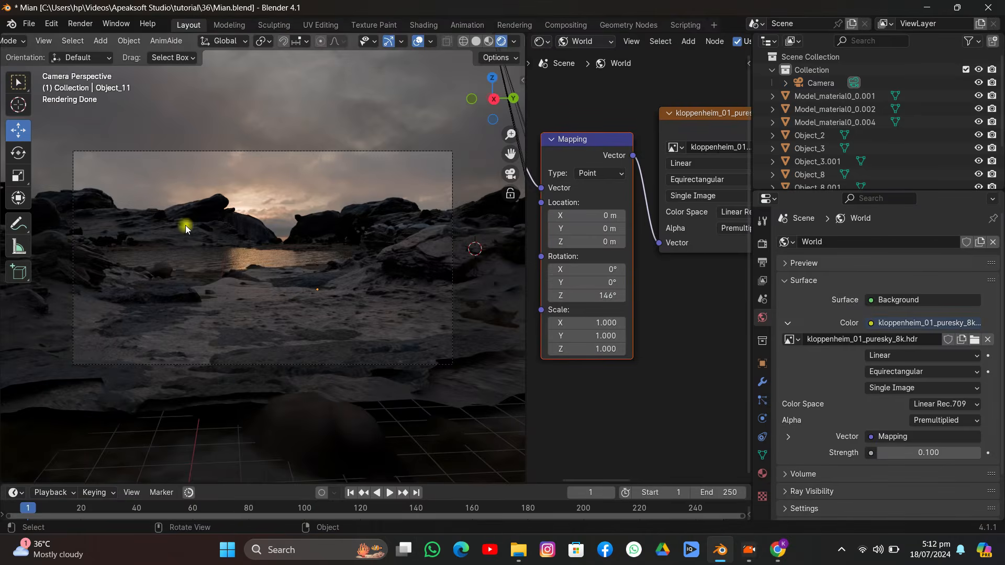
key("ctrl+b")
left_click_drag(68, 148, 455, 365)
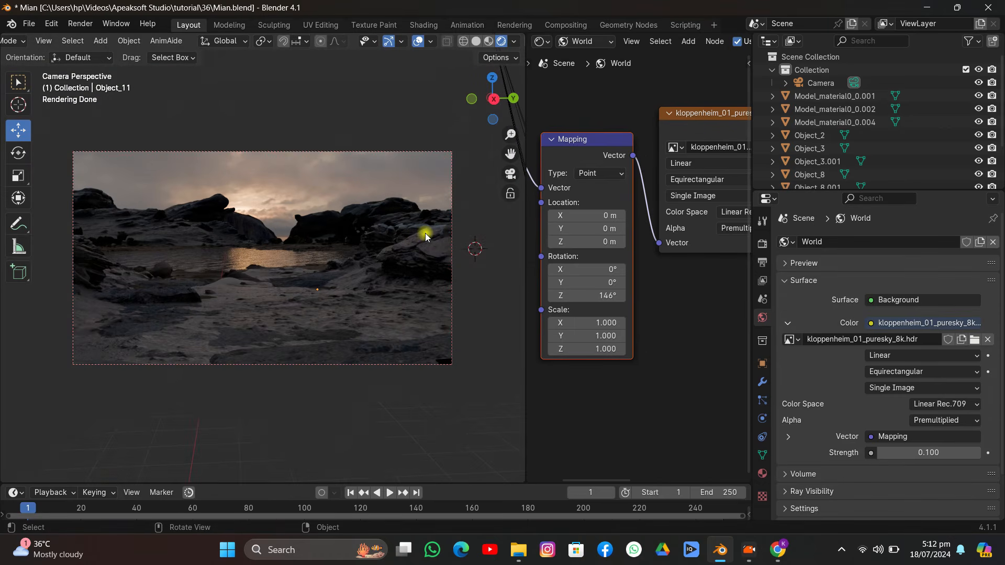
Lower the world Background strength to 0.05
middle_click_drag(654, 279, 699, 303)
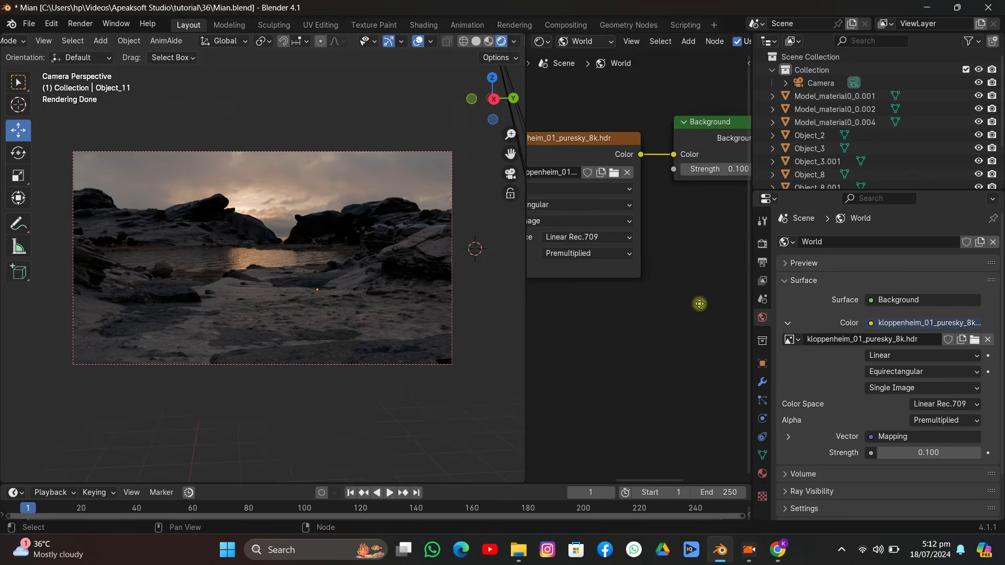
double_click(715, 170)
key("Return")
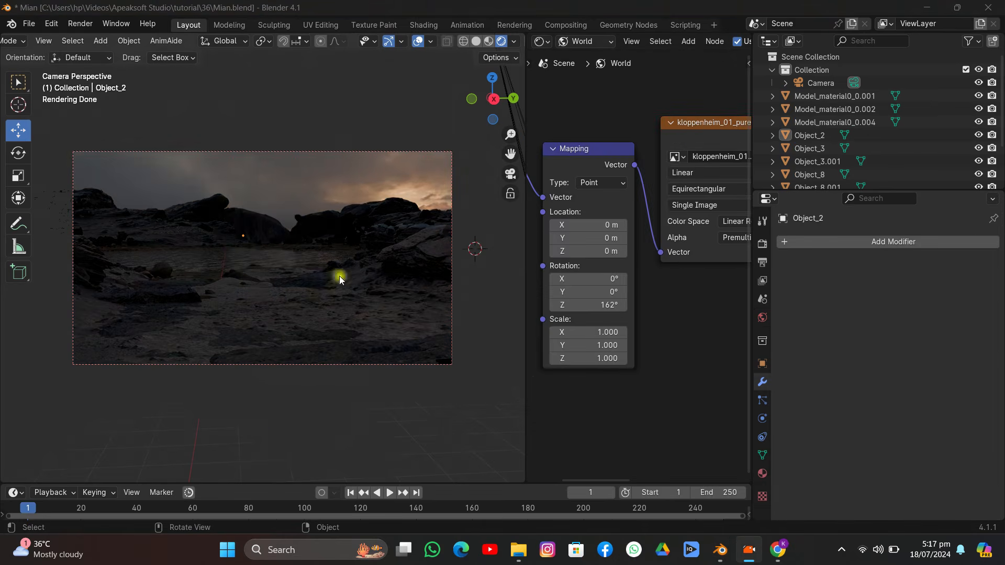
Switch the viewport to solid shading, leave the camera view, and add a cube to the scene
left_click(476, 41)
mouse_move(370, 152)
middle_mouse_down()
mouse_move(327, 202)
mouse_move(339, 222)
middle_mouse_up()
key("shift+a")
mouse_move(347, 220)
left_click(385, 231)
scroll(374, 231, "down", 4)
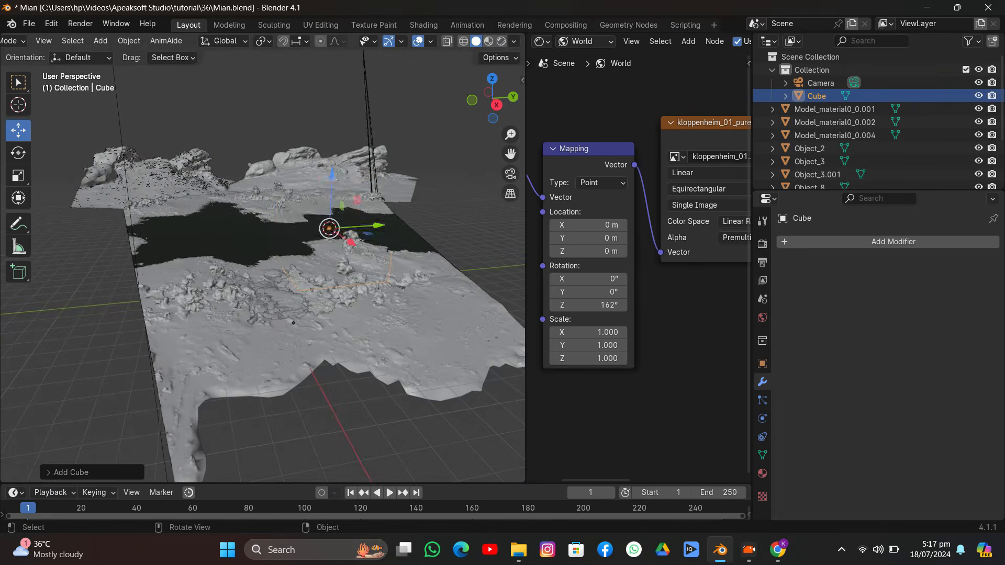
Move the cube along Y, scale it up until it encloses the whole terrain, and return to the camera view
key("s")
left_click(19, 71)
left_click_drag(379, 226, 312, 231)
key("s")
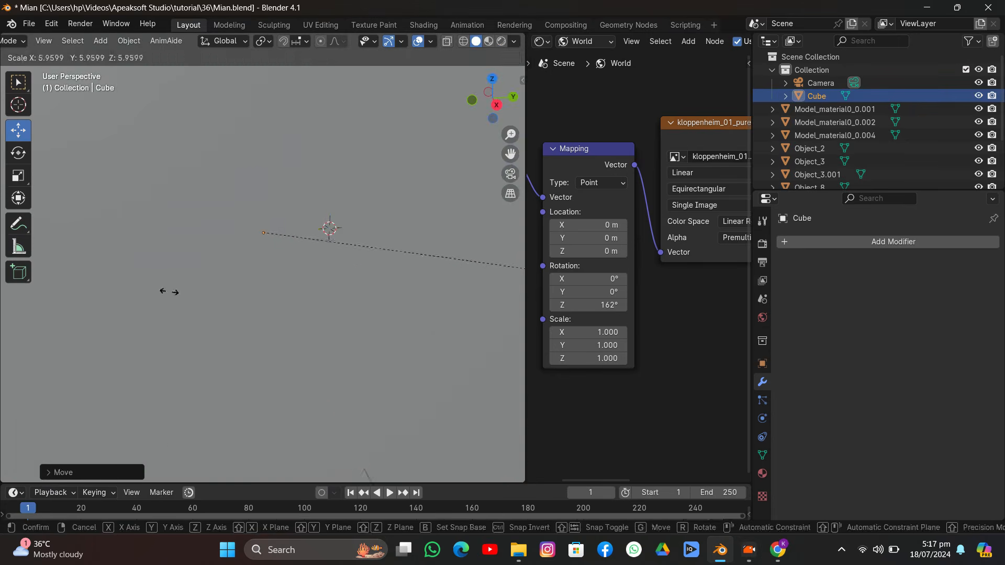
left_click(464, 257)
left_click(511, 173)
Create a new material for the cube in the object shader and delete its default shader node
left_click(582, 41)
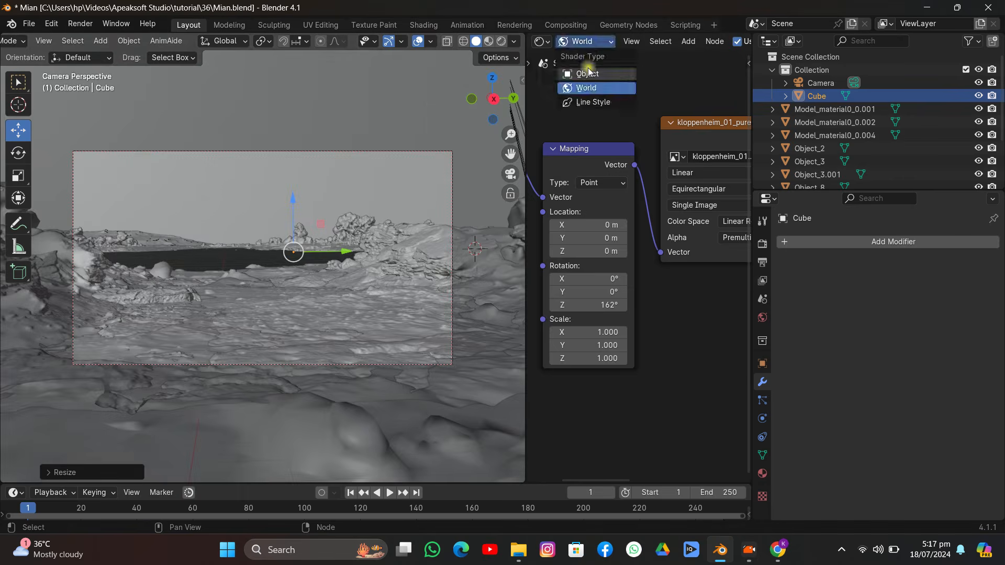
left_click(588, 65)
scroll(682, 43, "down", 5)
left_click(682, 43)
middle_click_drag(611, 190, 671, 233)
left_click(645, 201)
key("x")
Add a Principled Volume node and connect its Volume output to the Material Output's Volume input
key("shift+a")
left_click(646, 200)
type("v")
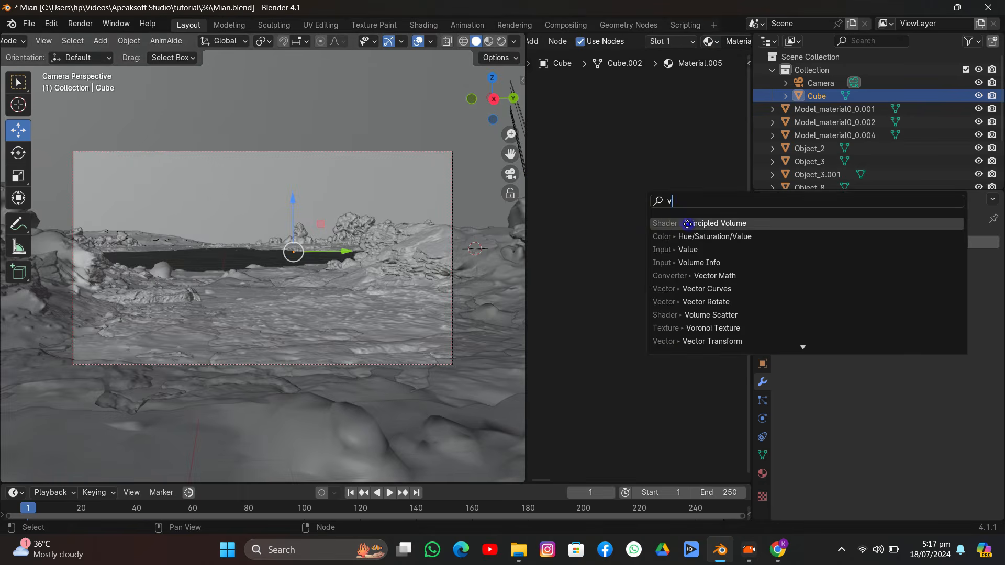
left_click(678, 223)
left_click(520, 184)
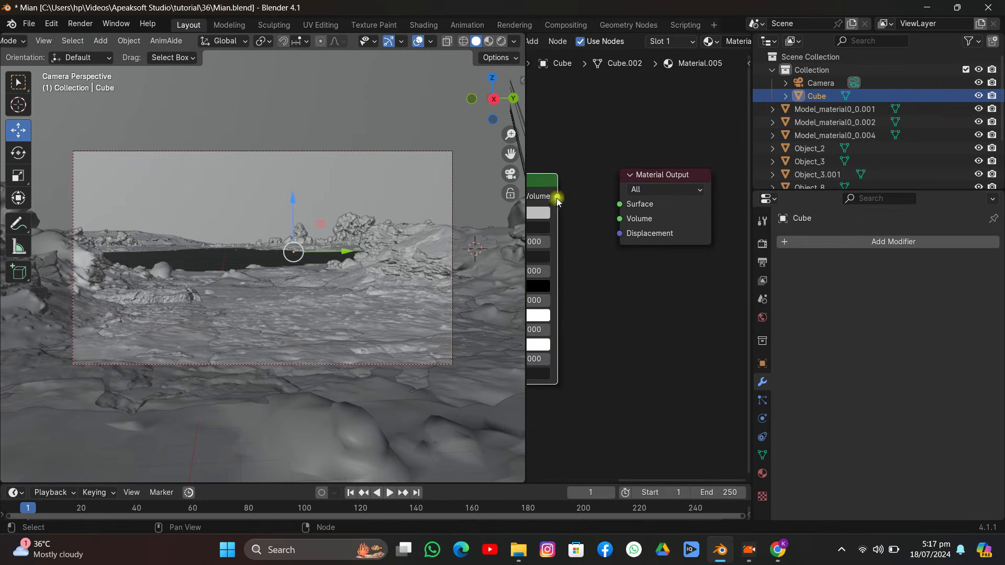
left_click_drag(558, 196, 619, 218)
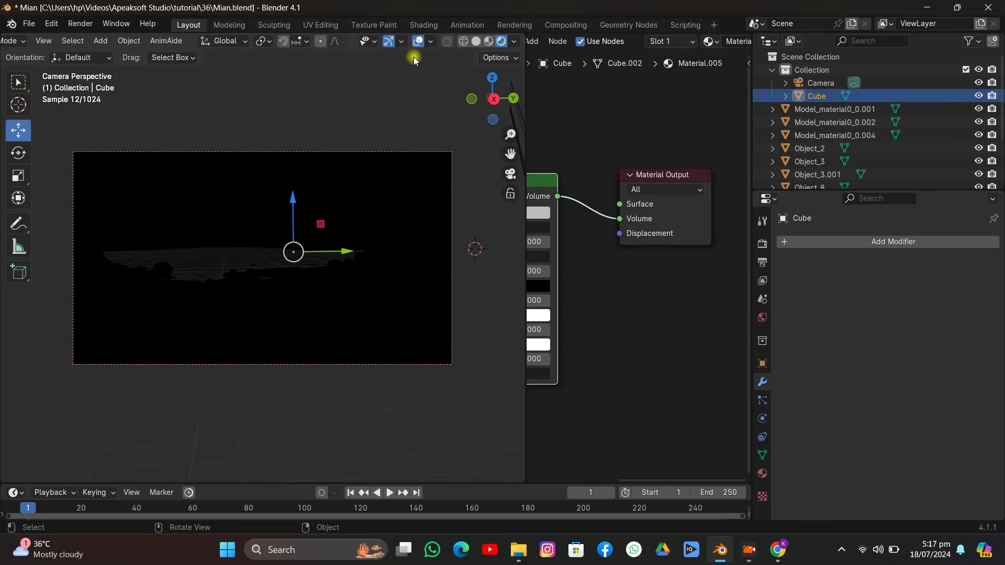
Try Principled Volume densities of 0.01 and 0.002 in the rendered camera view
middle_click_drag(664, 283, 744, 288)
left_click(600, 247)
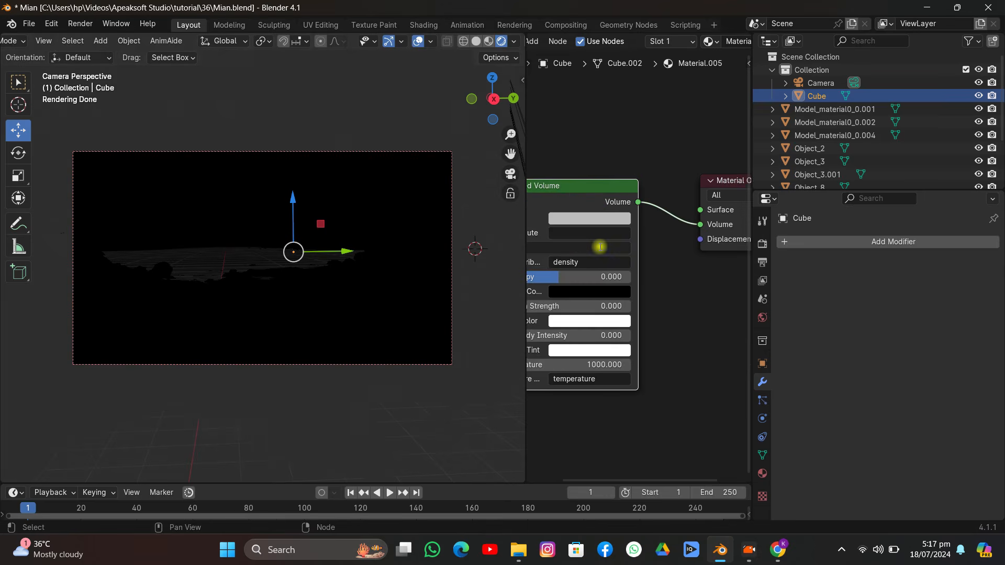
key("Return")
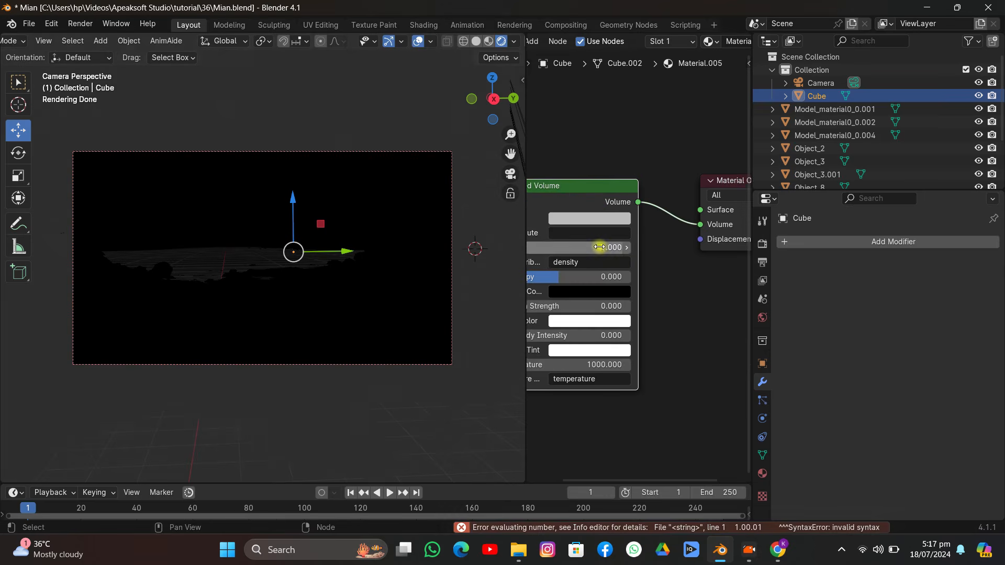
middle_click_drag(600, 247, 685, 243)
left_click(685, 242)
type("1.0")
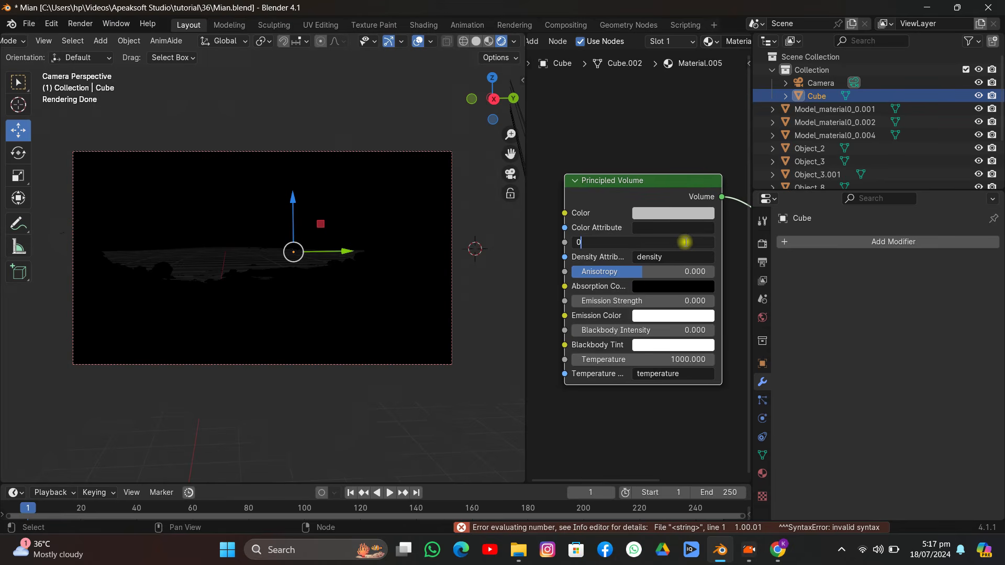
key("Return")
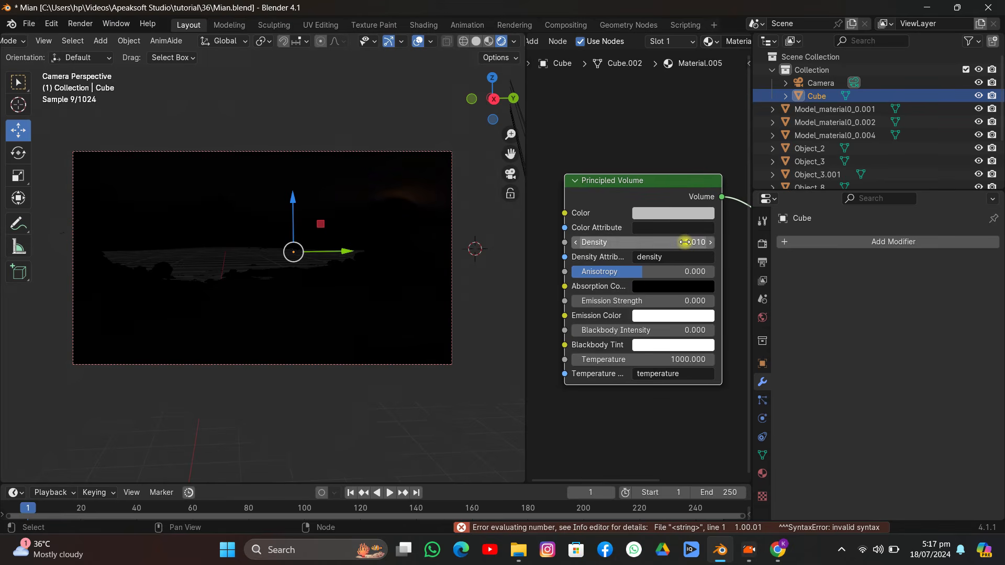
left_click(641, 244)
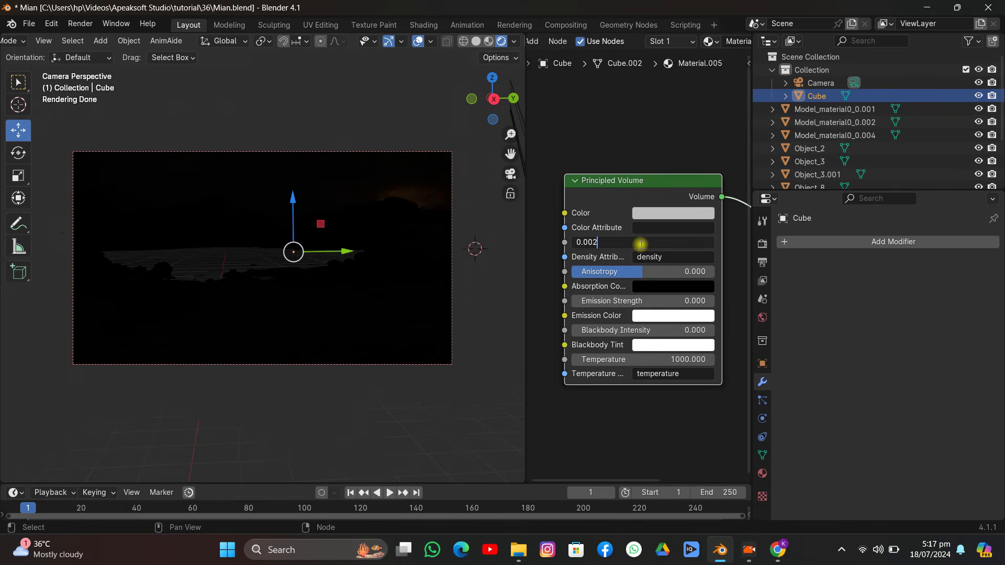
key("Return")
mouse_move(679, 231)
middle_mouse_down()
mouse_move(644, 226)
mouse_move(659, 226)
middle_mouse_up()
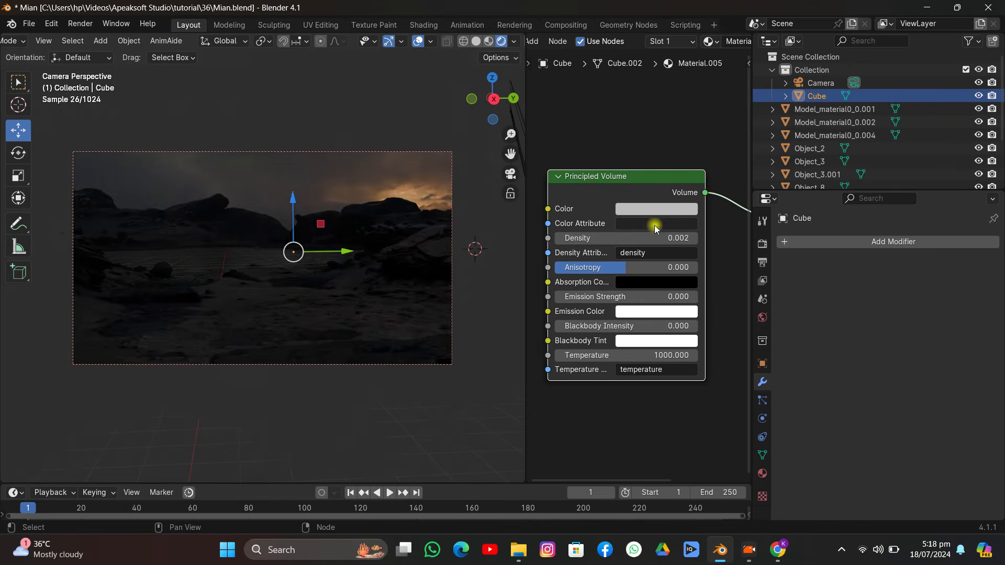
left_click(651, 208)
left_click(683, 221)
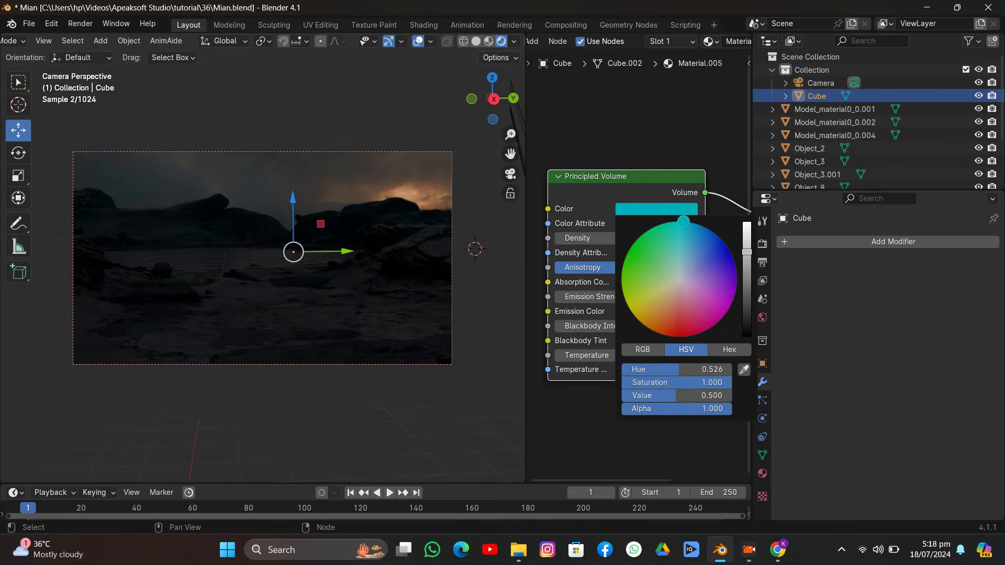
right_click(683, 222)
Set the Principled Volume density to 0.005
double_click(644, 236)
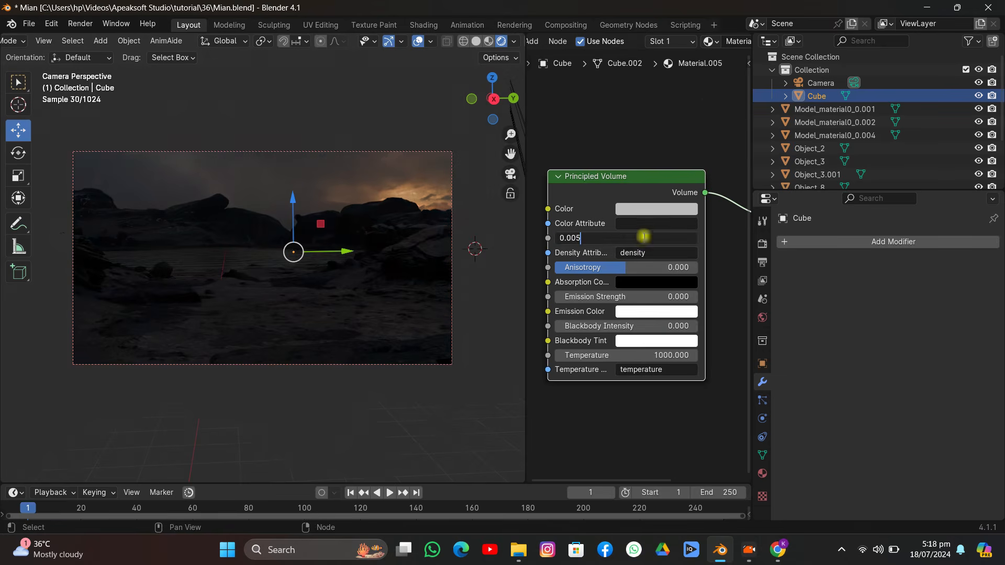
type("0.005")
key("Return")
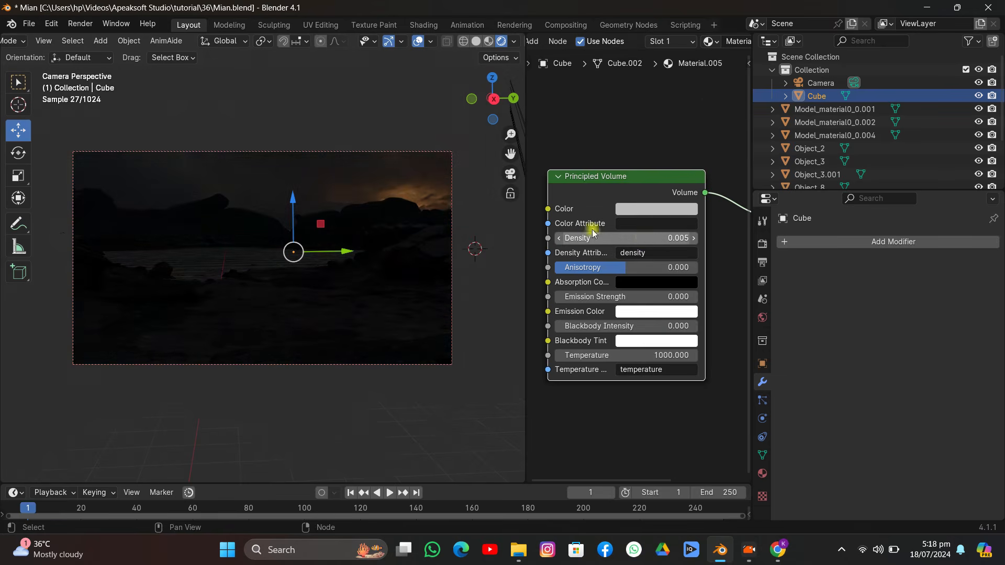
Hide the viewport overlays and set the Principled Volume density to 0.003
left_click(418, 41)
left_click(608, 242)
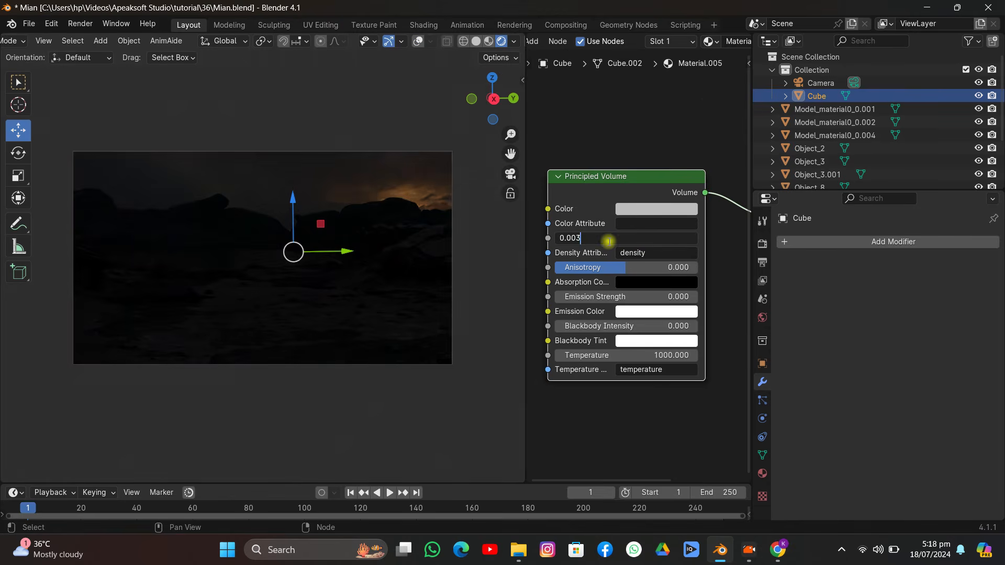
type("0.003")
key("Return")
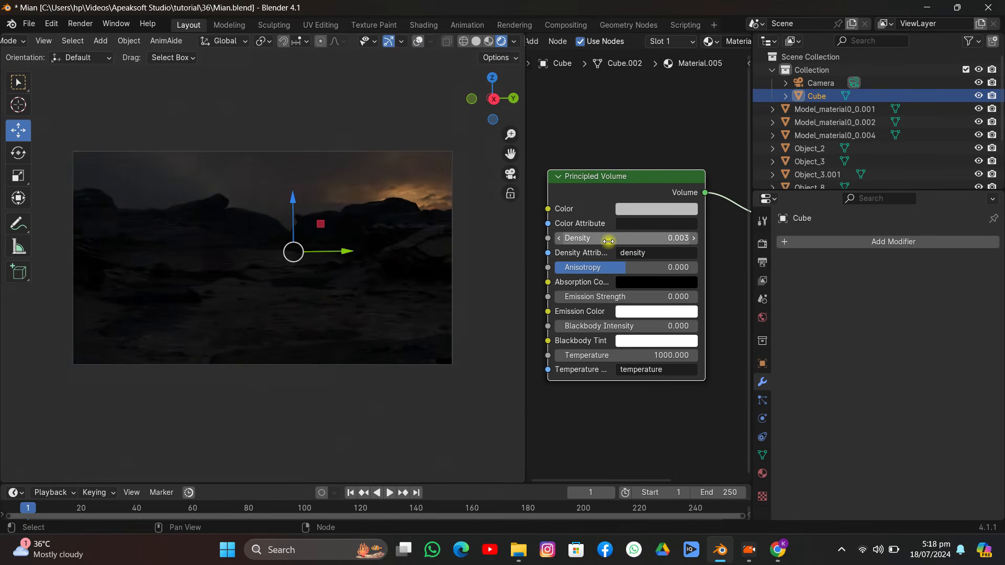
Switch the shader nodes to World and change the Mapping node's Z rotation to bring the sunset glow over the lake
scroll(649, 40, "up", 5)
left_click(543, 40)
left_click(557, 72)
middle_click_drag(642, 274, 700, 215)
mouse_move(634, 316)
left_mouse_down()
mouse_move(609, 316)
mouse_move(647, 316)
left_mouse_up()
Set the world Background strength to 0.08
middle_click_drag(696, 239, 615, 256)
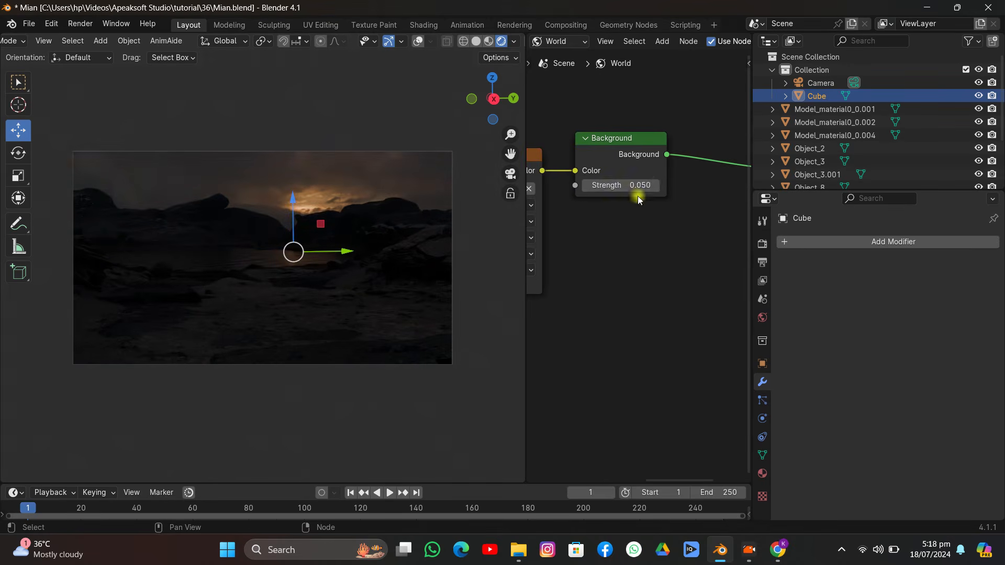
double_click(629, 187)
type("0.08")
key("Return")
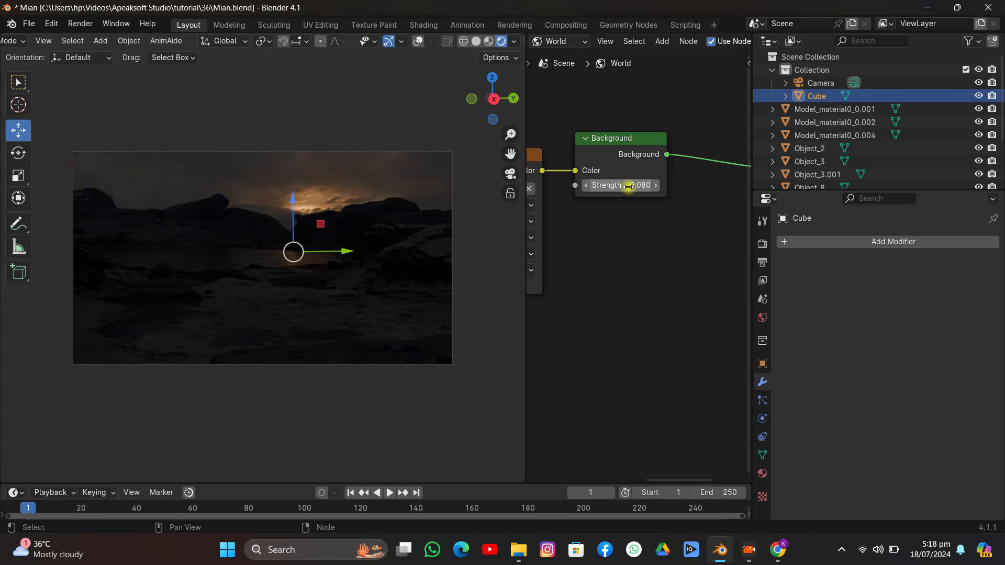
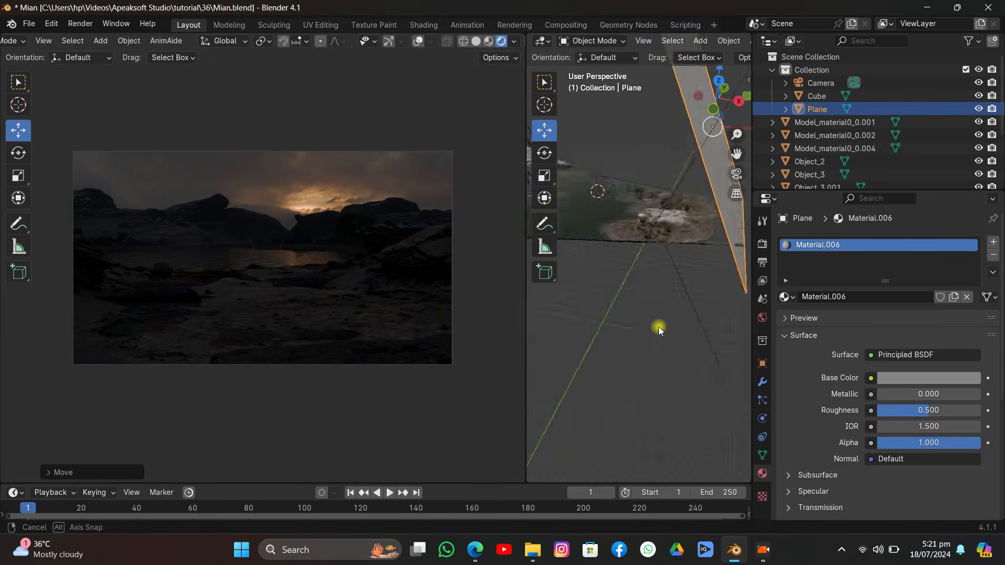
middle_click_drag(627, 314, 613, 298)
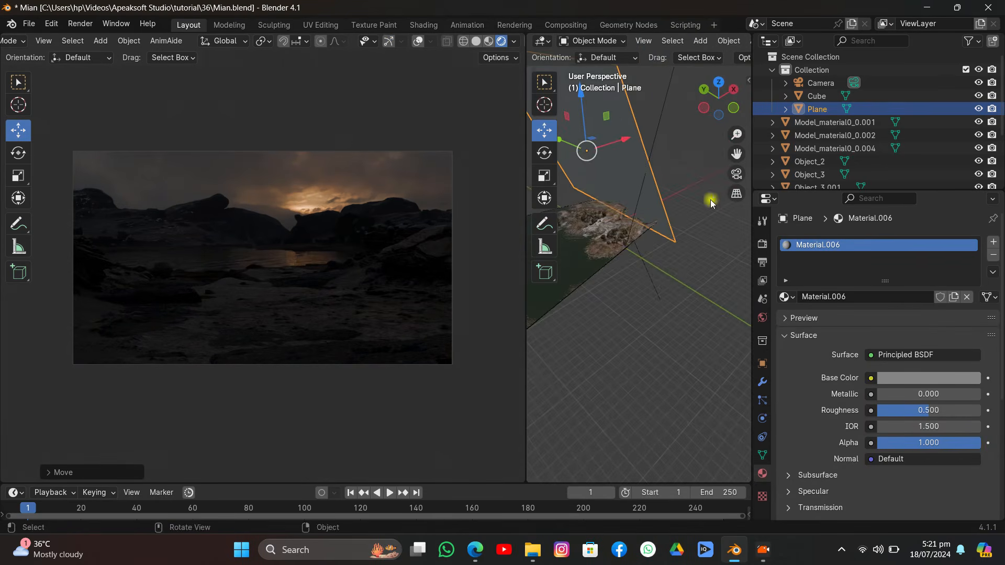
Darken the plane's base color to a deep grey and rotate the plane about the global Y axis
left_click_drag(736, 154, 696, 205)
left_click(929, 378)
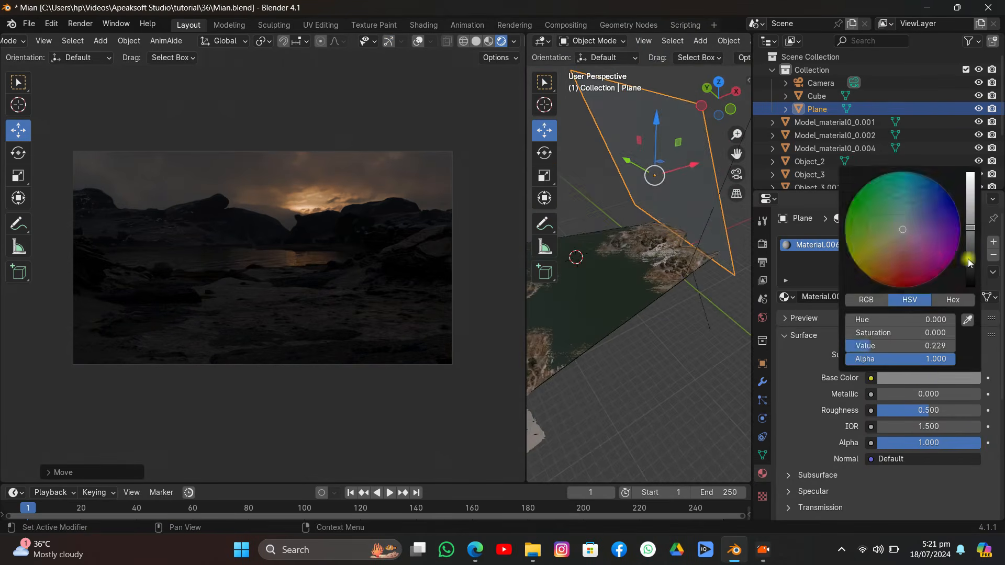
left_click(969, 259)
key("r")
key("y")
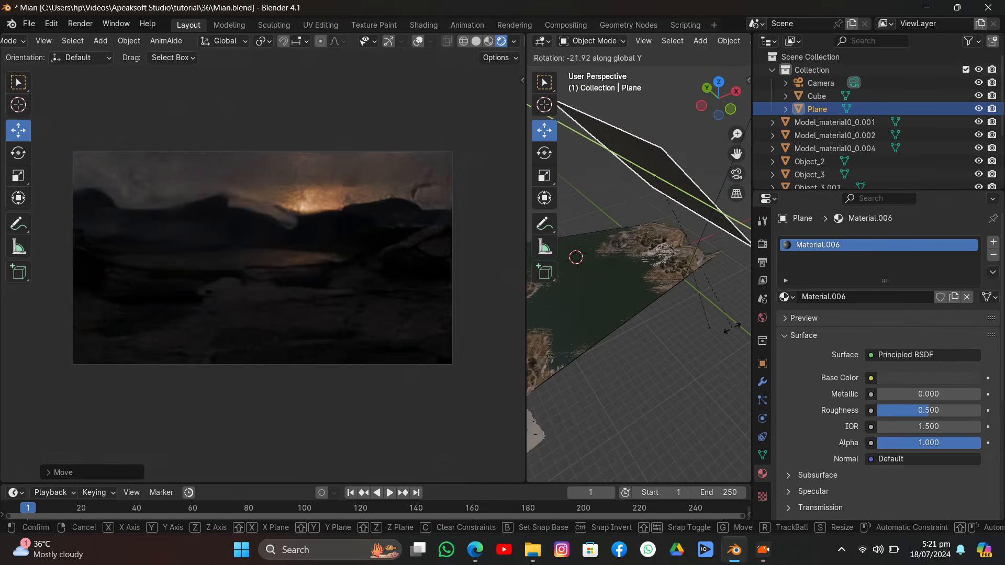
left_click(722, 286)
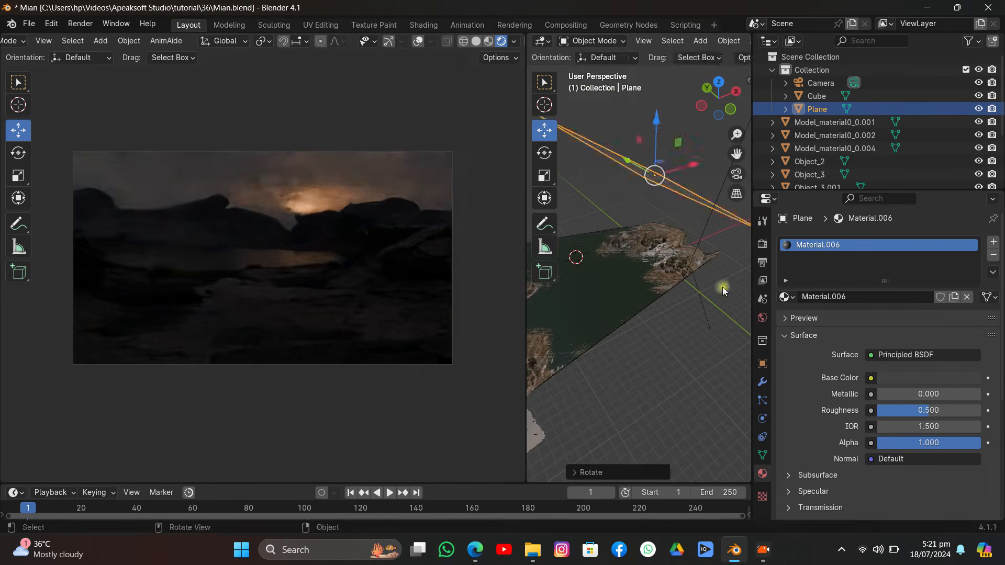
Resize the plane, and in the front view reposition and rotate it so it stands as a steep slope above the terrain
key("s")
left_click(663, 279)
key("KP_1")
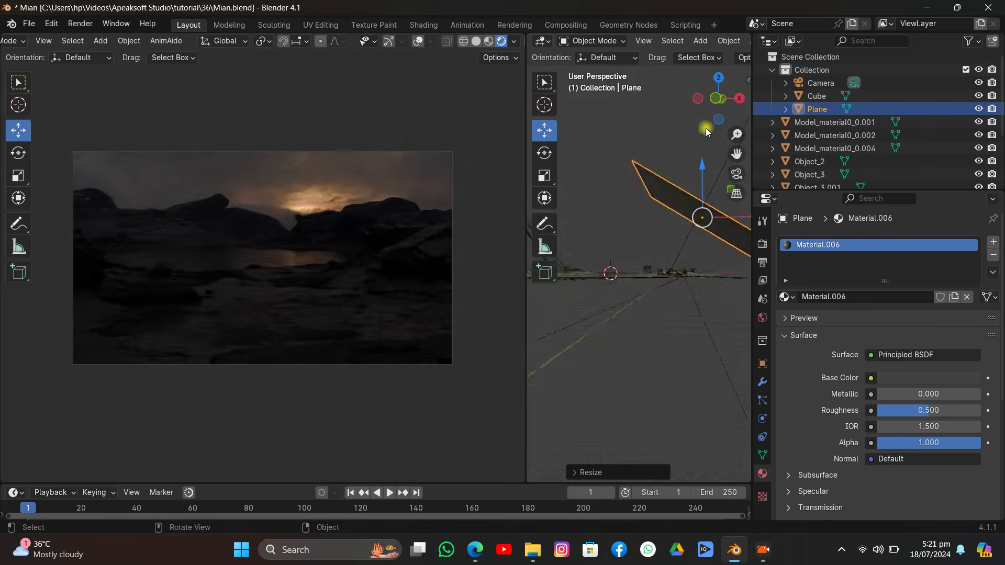
key("g")
left_click(653, 293)
key("r")
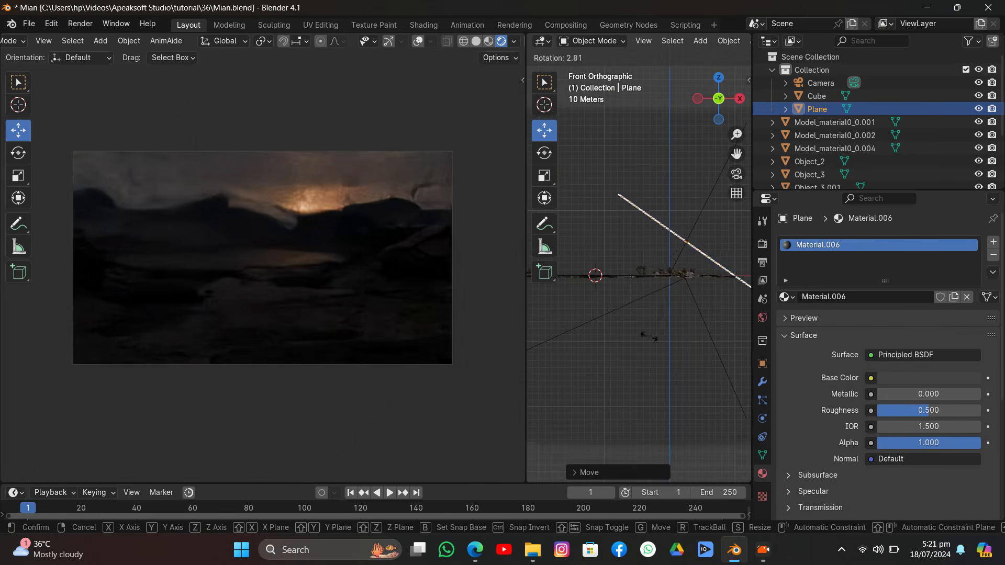
left_click(635, 305)
key("g")
left_click(664, 291)
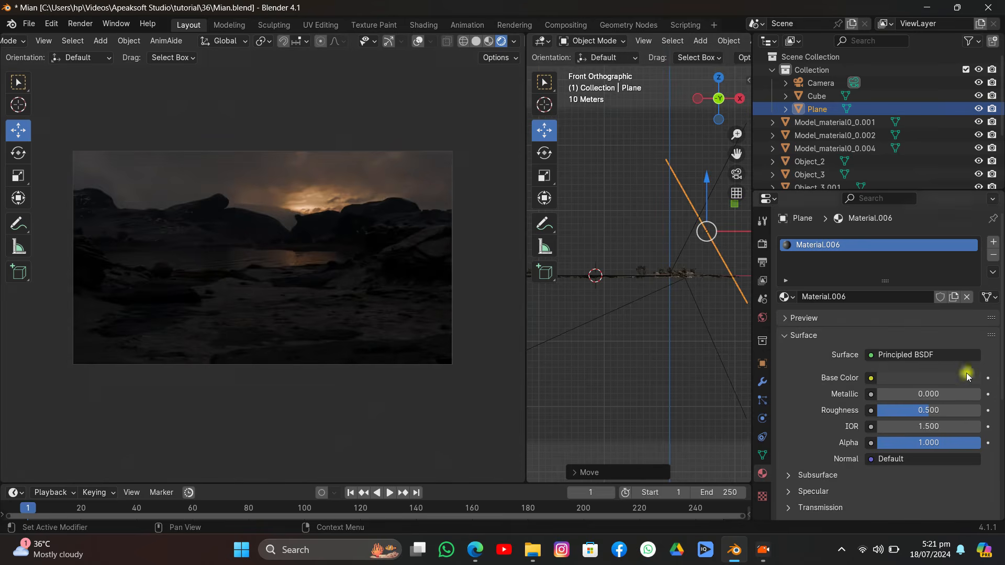
Lighten the plane's base color to a value of 0.270
left_click(967, 376)
left_click(931, 377)
left_click(969, 241)
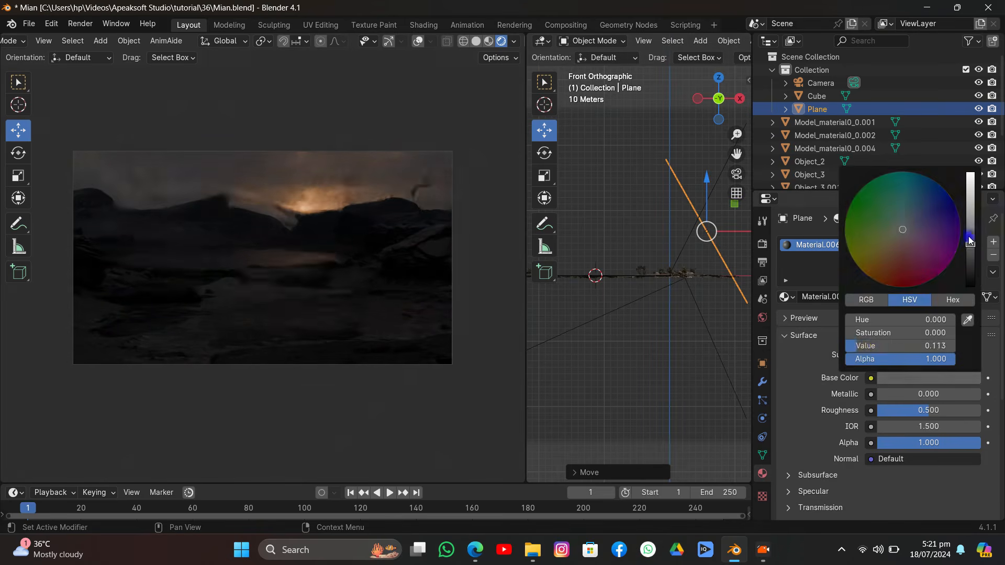
mouse_move(968, 241)
left_mouse_down()
mouse_move(969, 214)
mouse_move(970, 257)
mouse_move(969, 223)
left_mouse_up()
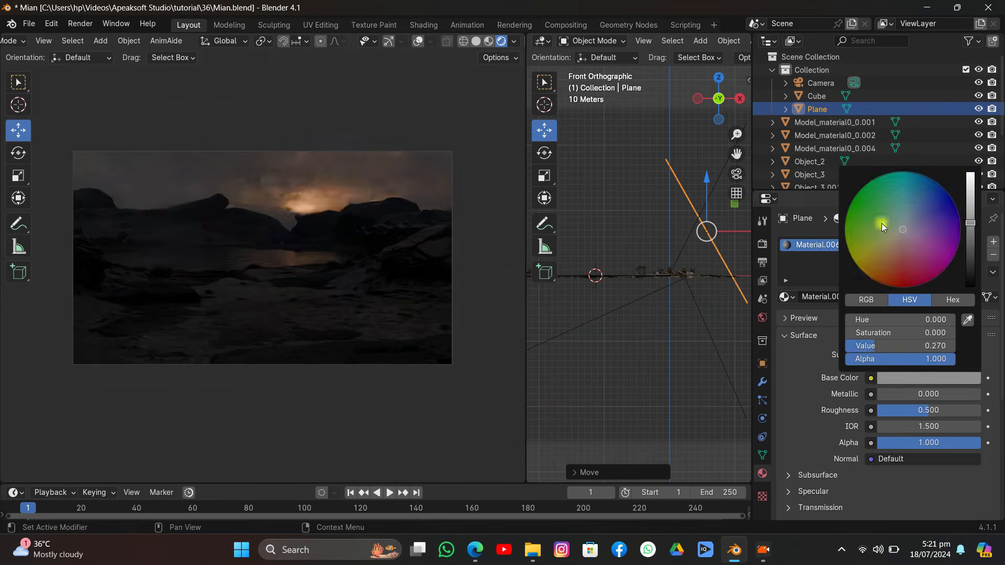
Save the file and compare the render with the plane hidden and shown
key("ctrl+s")
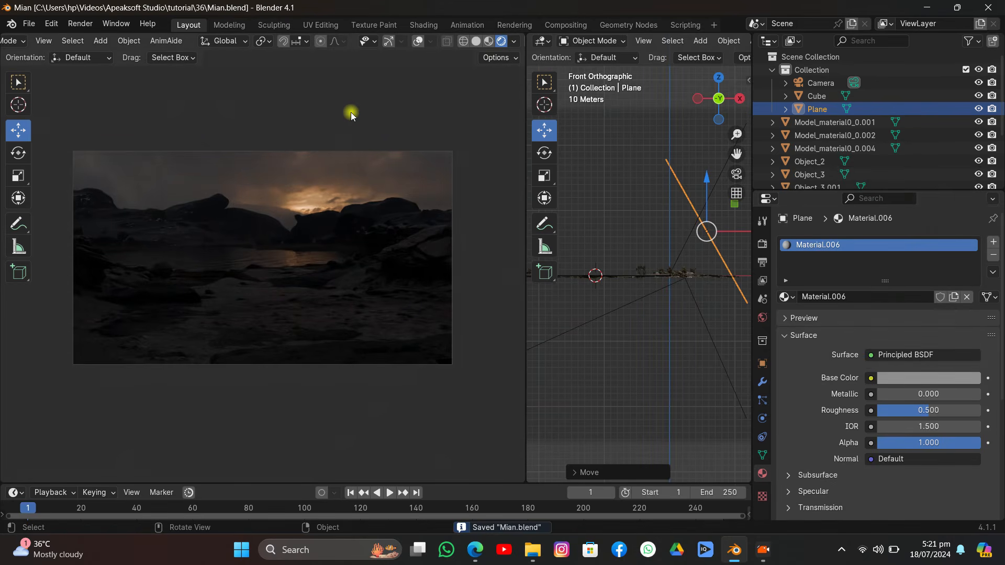
left_click(978, 108)
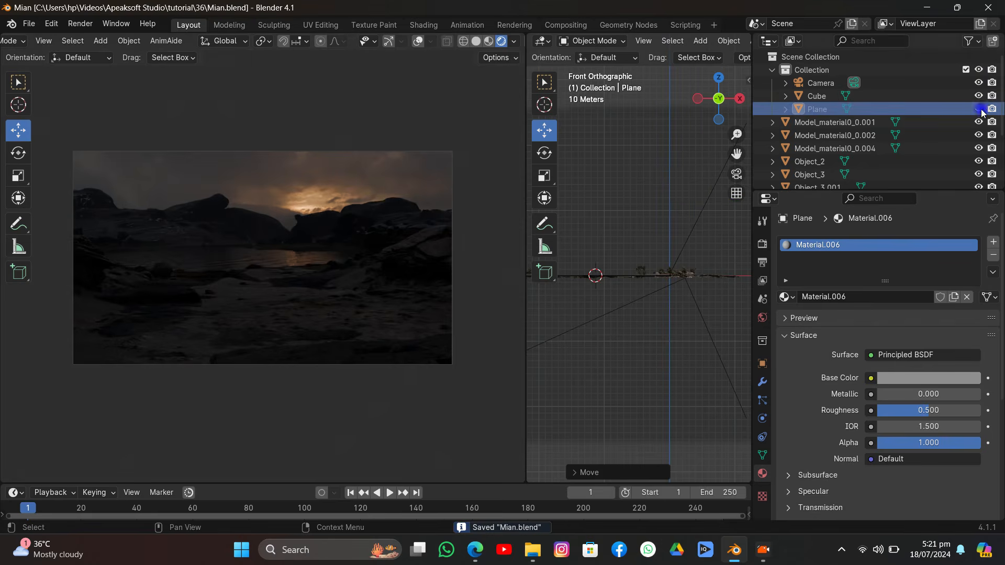
left_click(978, 108)
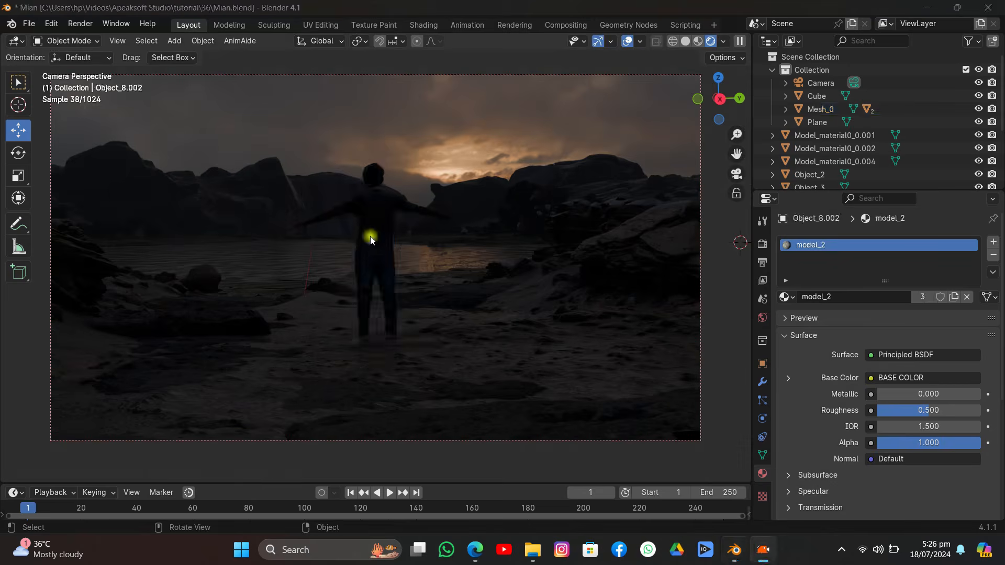
Move the human figure toward the camera along the X axis and set the camera's focal length to 67 mm
left_click(374, 266)
key("g")
key("x")
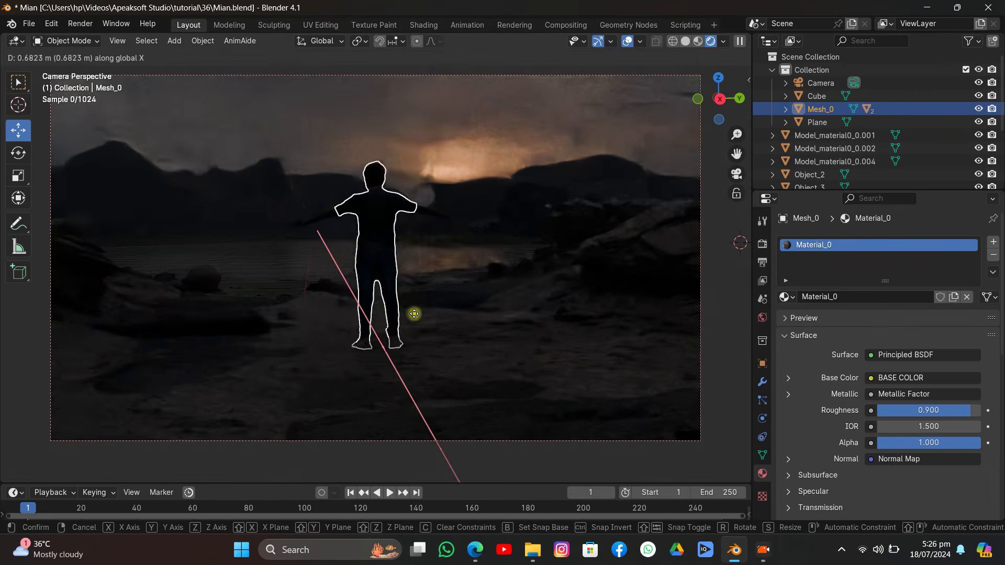
left_click(417, 343)
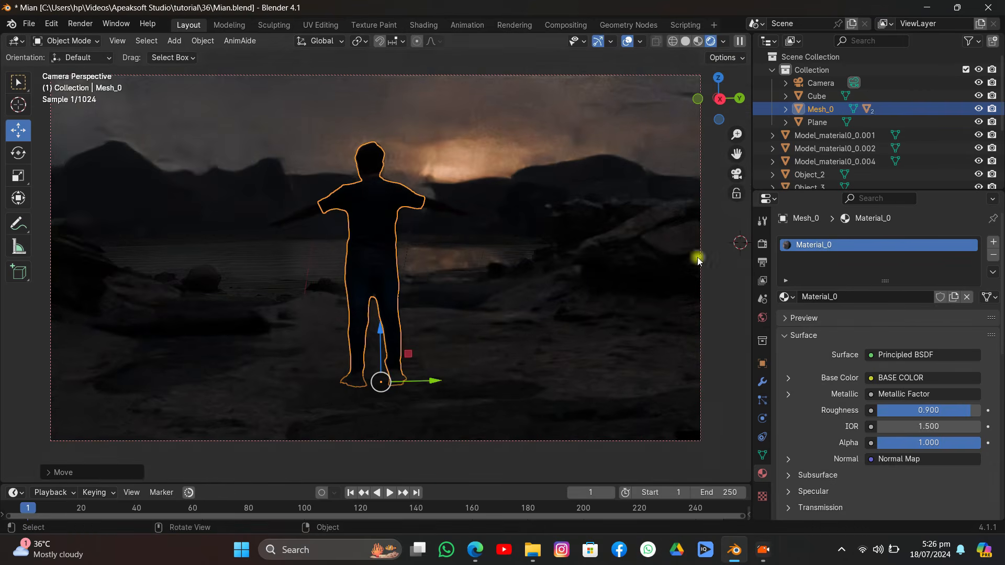
left_click(820, 83)
left_click_drag(939, 303, 967, 304)
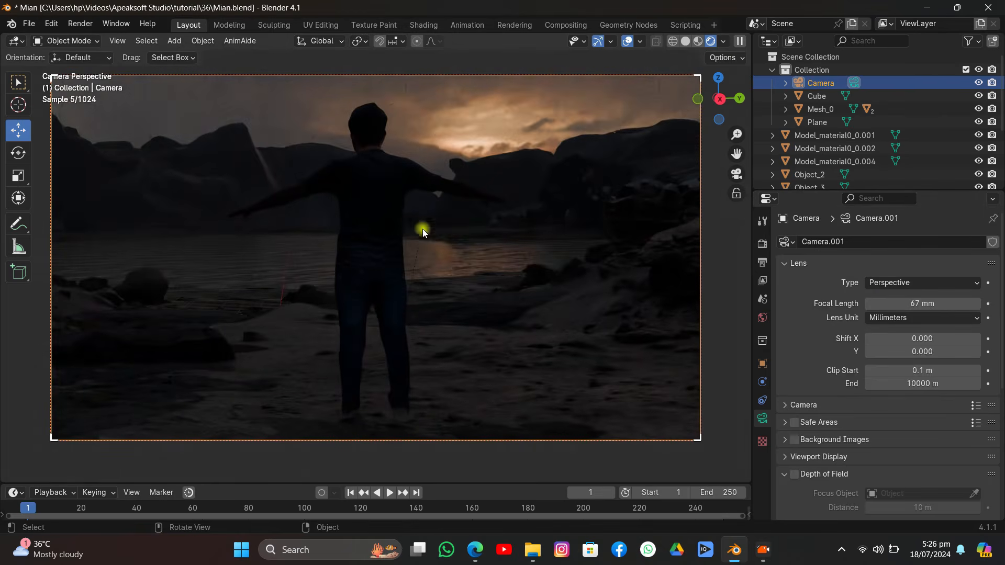
Scale the human figure down in two passes so it stands smaller in the camera frame
left_click(389, 214)
key("x")
key("s")
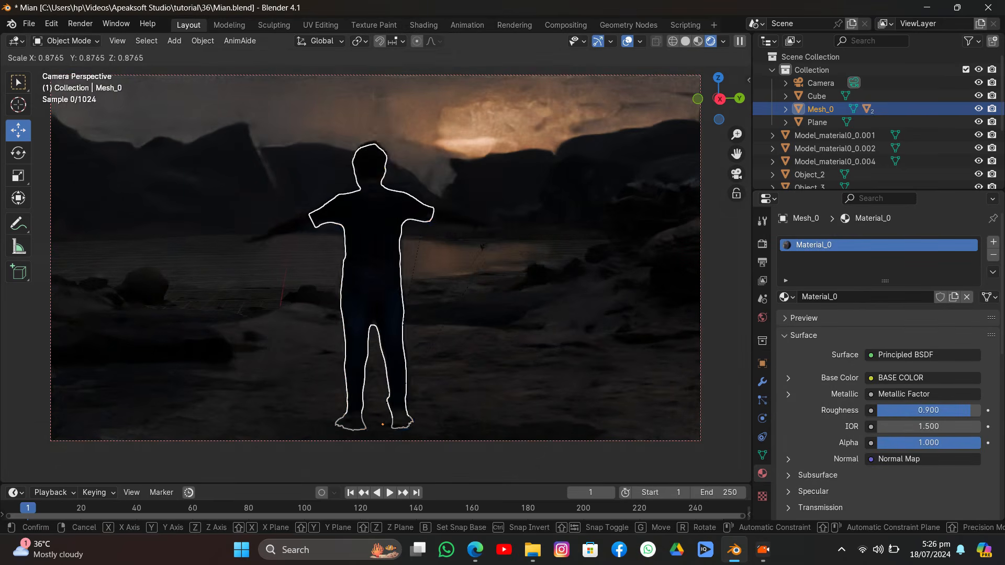
left_click(443, 150)
left_click(443, 148)
scroll(442, 146, "down", 2)
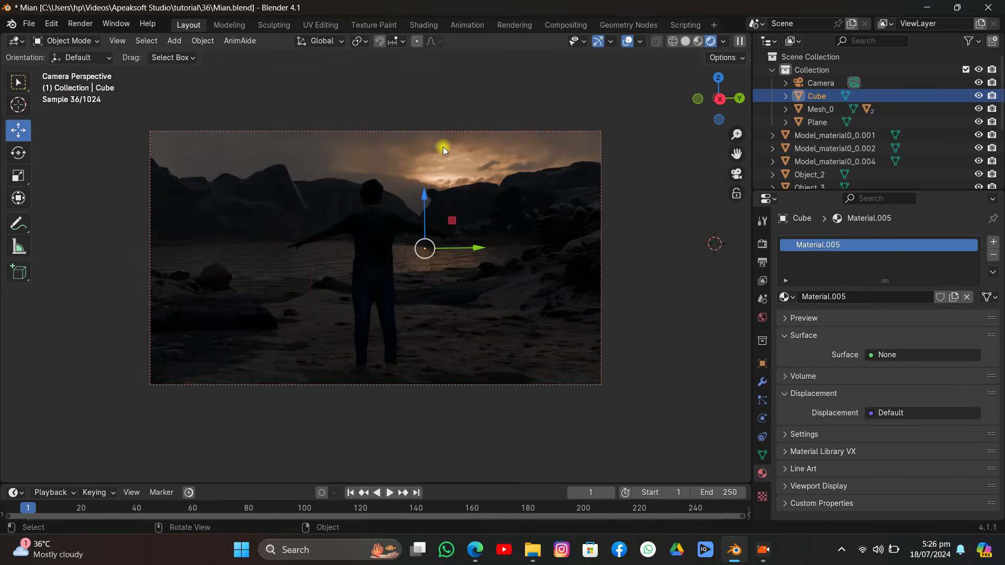
left_click(387, 220)
key("s")
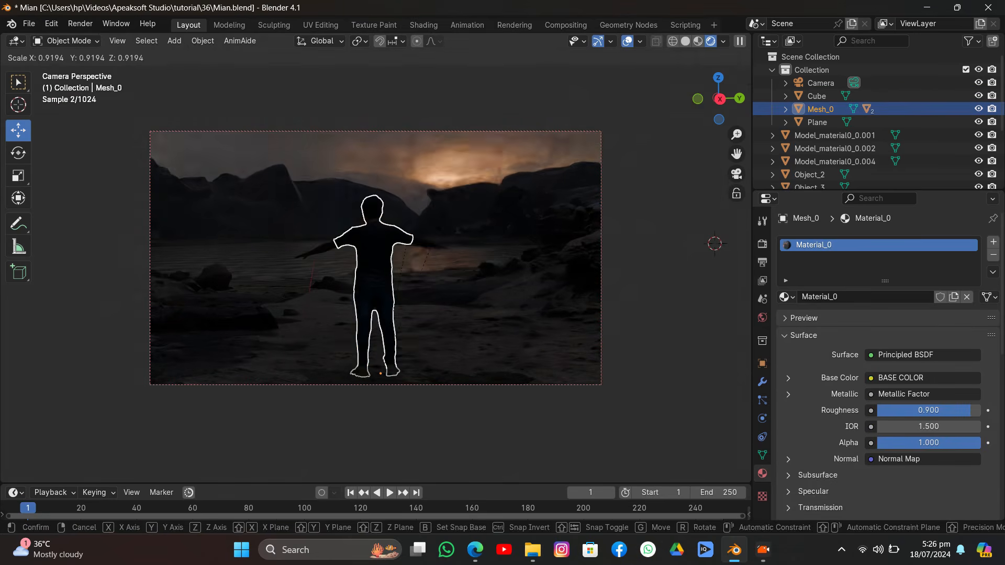
left_click(441, 222)
left_click(432, 177)
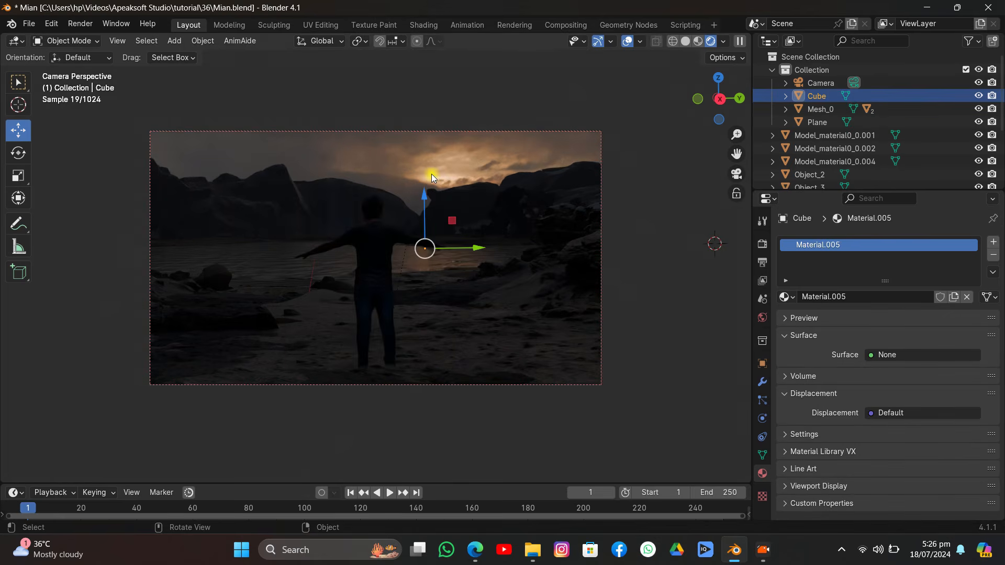
left_click(490, 131)
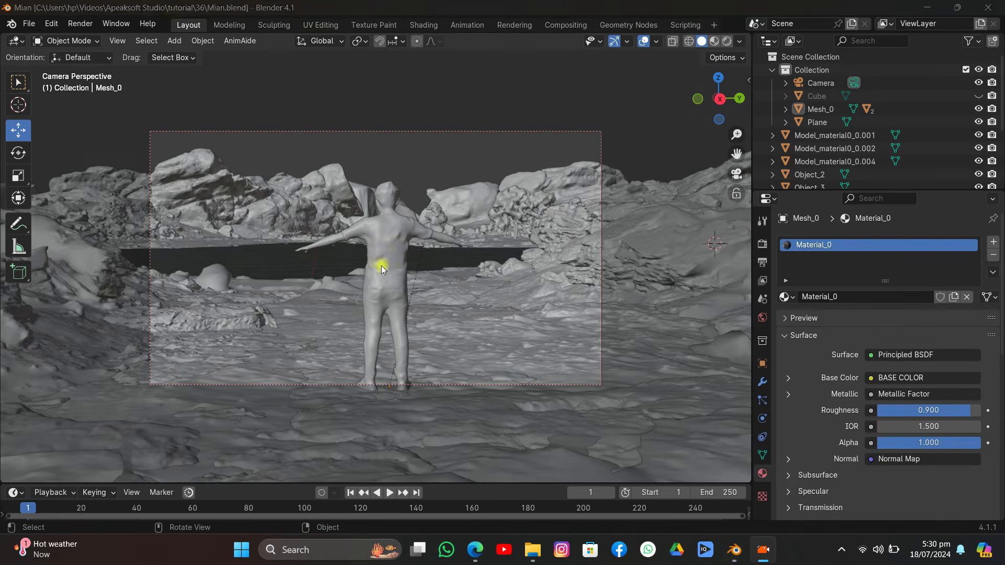
Select the Mesh_0 figure's whole hierarchy, snap the 3D cursor to it and delete the figure
left_click(381, 269)
right_click(834, 108)
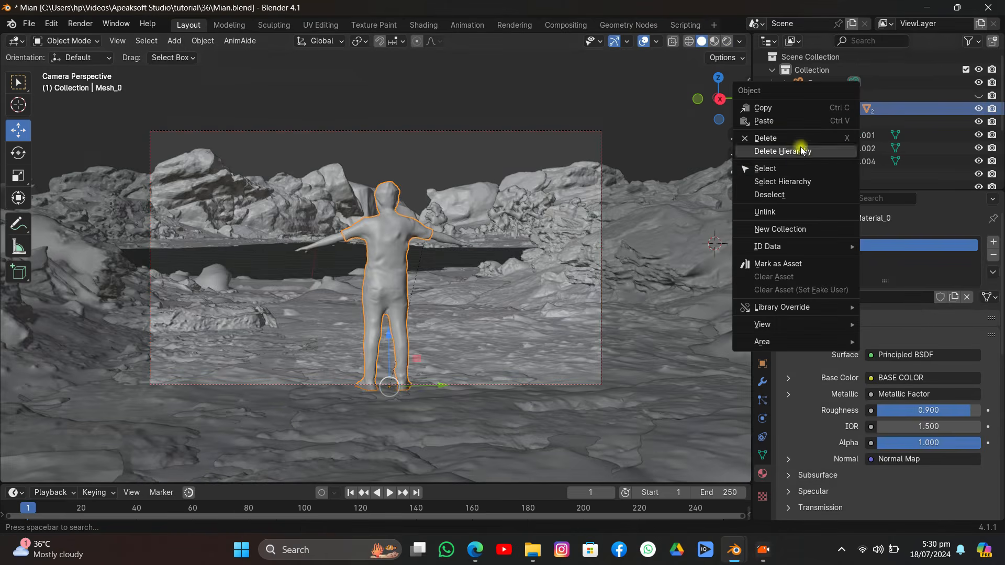
left_click(782, 181)
key("shift+s")
left_click(534, 284)
key("x")
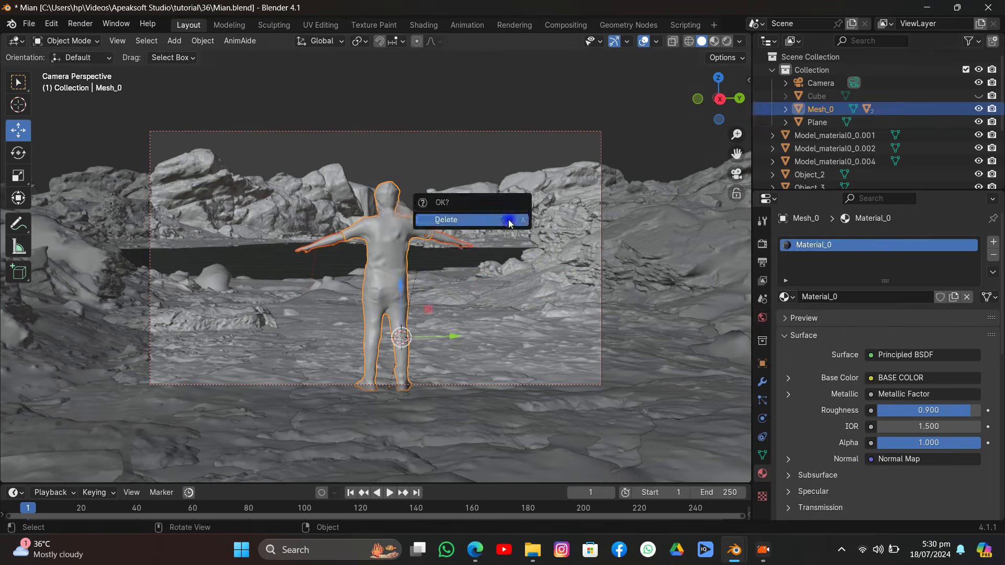
left_click(509, 220)
Paste the copied rigged character into the scene and snap it to the 3D cursor
key("ctrl+v")
key("shift+s")
left_click(510, 162)
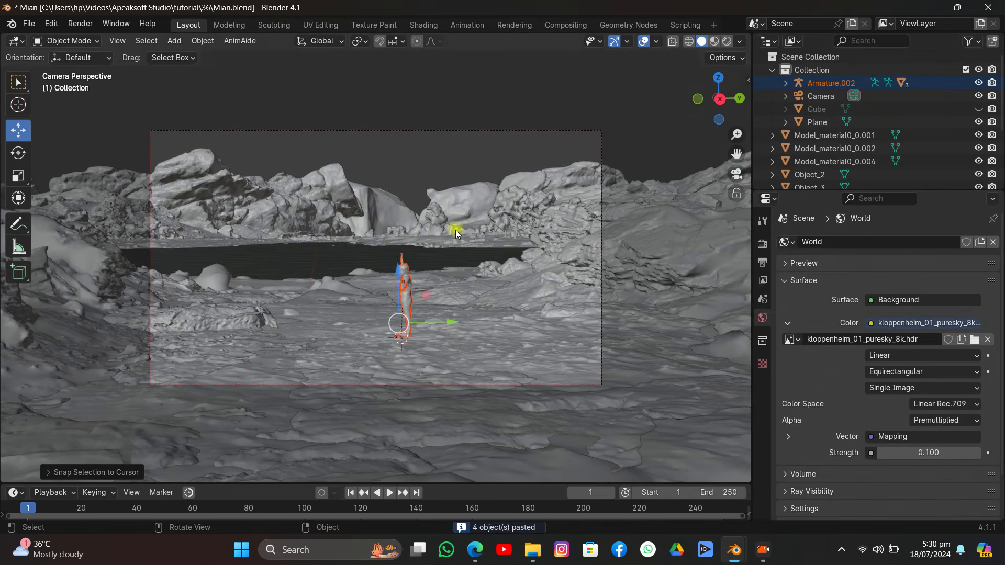
Scale the character's armature up by about 1.83 and rotate it about the Z axis to face the lake
left_click(400, 261)
key("s")
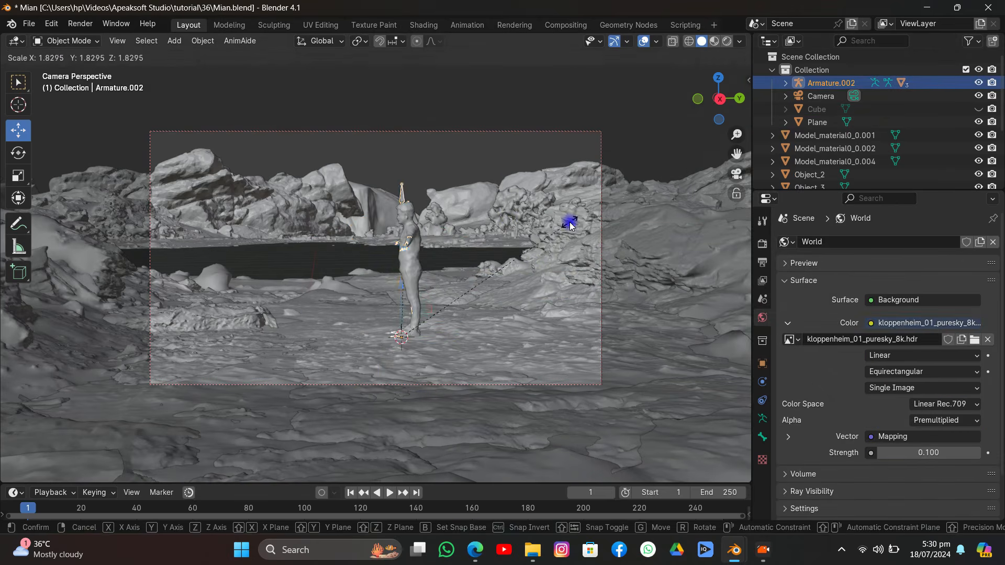
left_click(569, 220)
key("r")
key("z")
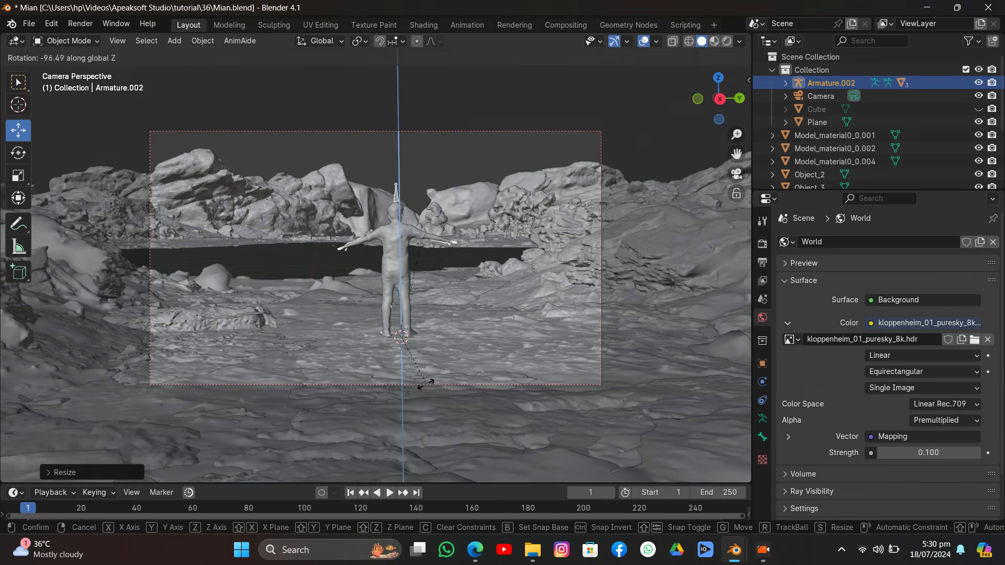
left_click(516, 314)
Enlarge the armature slightly more and shift it along the X axis toward the camera
key("s")
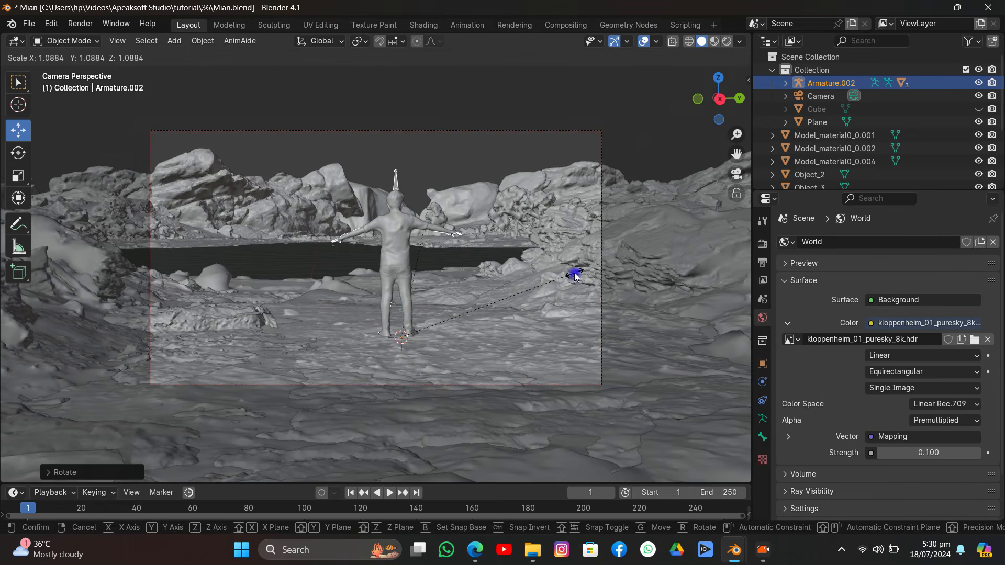
left_click(574, 276)
key("g")
key("x")
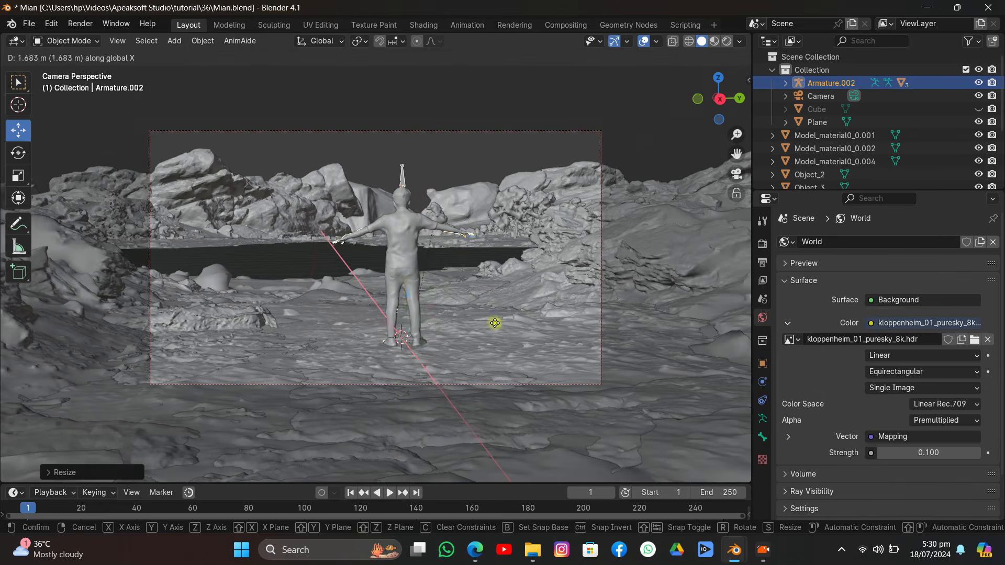
left_click(387, 345)
key("s")
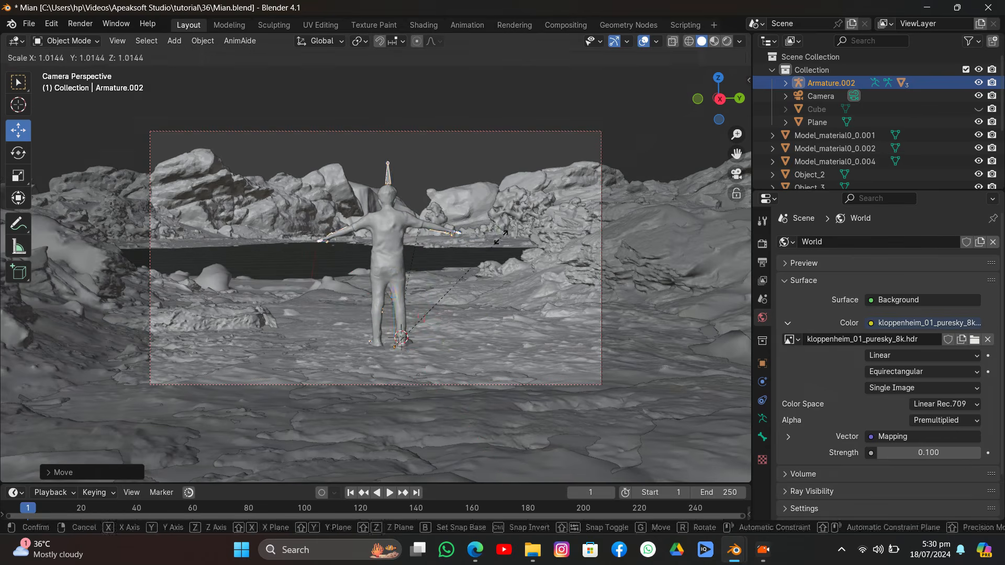
left_click(501, 237)
Switch the armature to Pose Mode and enable X-ray display so its bones show through the body
left_click(65, 41)
left_click(62, 81)
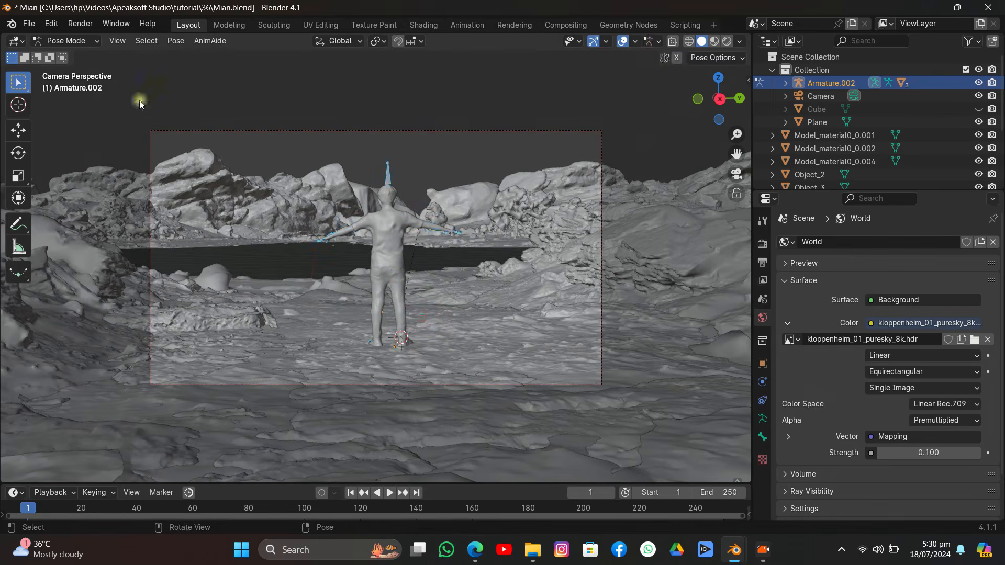
left_click(652, 43)
left_click(594, 80)
Try the mirror pose options and rotate the right upper arm bone down by about 54 degrees
left_click(399, 219)
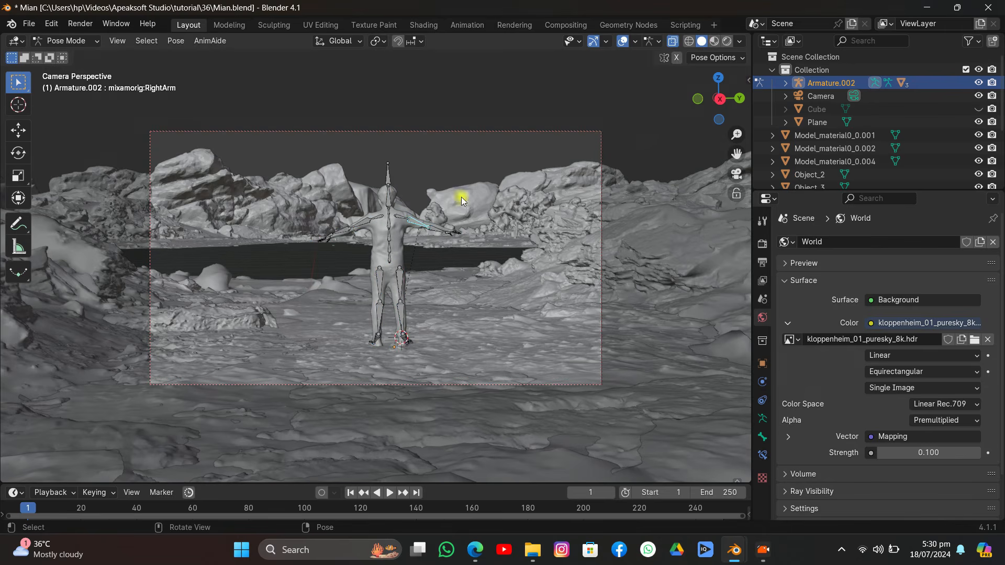
key("r")
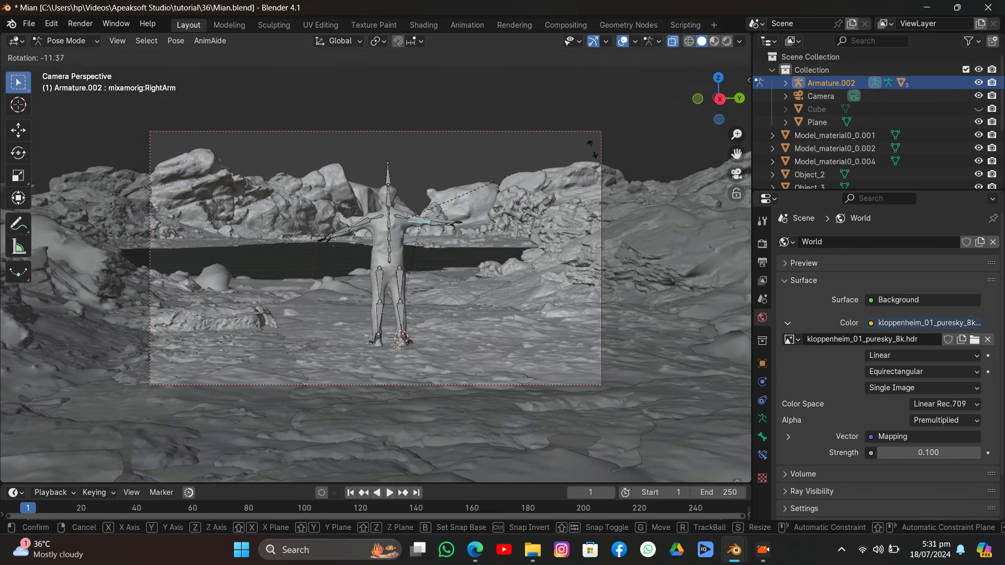
right_click(564, 181)
left_click(716, 57)
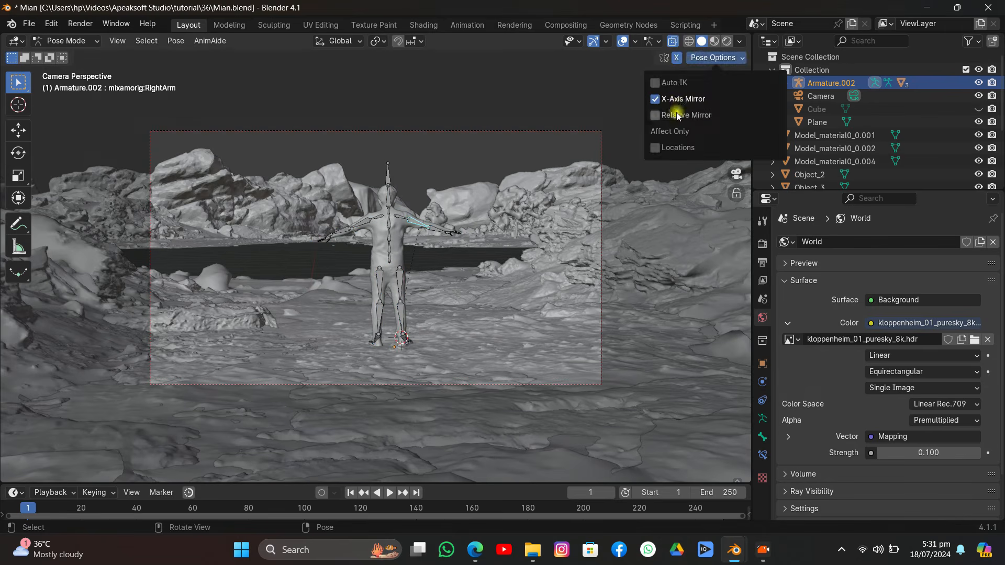
left_click(655, 115)
key("r")
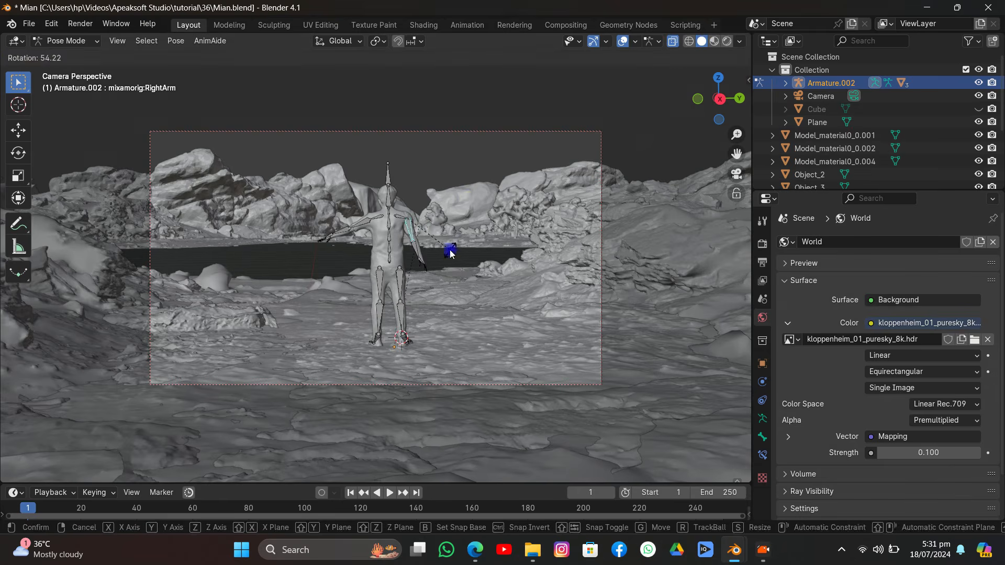
left_click(450, 254)
Rotate the right shoulder bone down about 12 degrees and swing the right upper arm slightly away from the body
scroll(449, 248, "up", 5)
left_click(439, 155)
key("r")
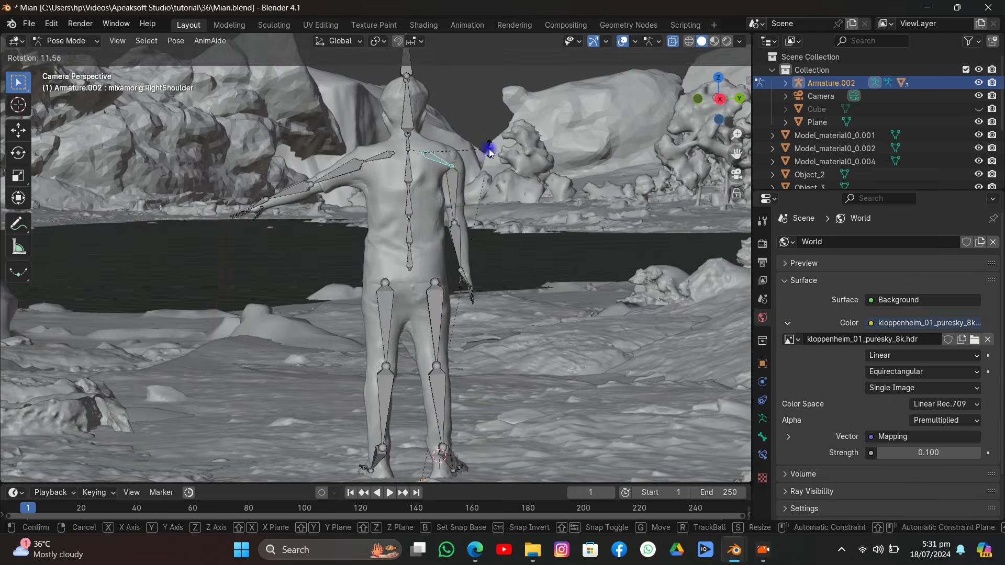
left_click(489, 152)
left_click(459, 194)
key("r")
left_click(472, 189)
Rotate the left upper arm bone down beside the body and the left shoulder bone down about 12 degrees
left_click(349, 169)
key("r")
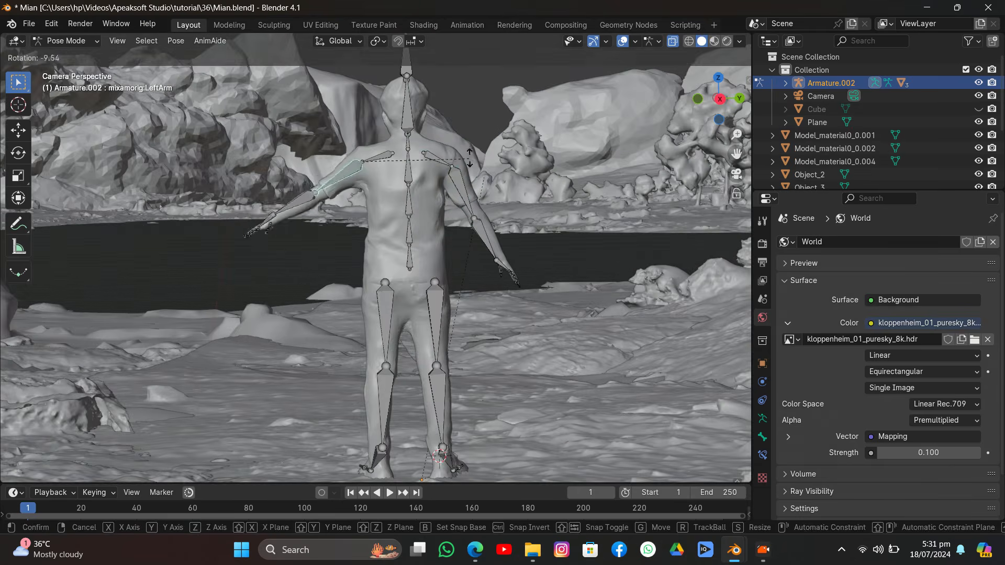
left_click(437, 97)
left_click(378, 157)
key("r")
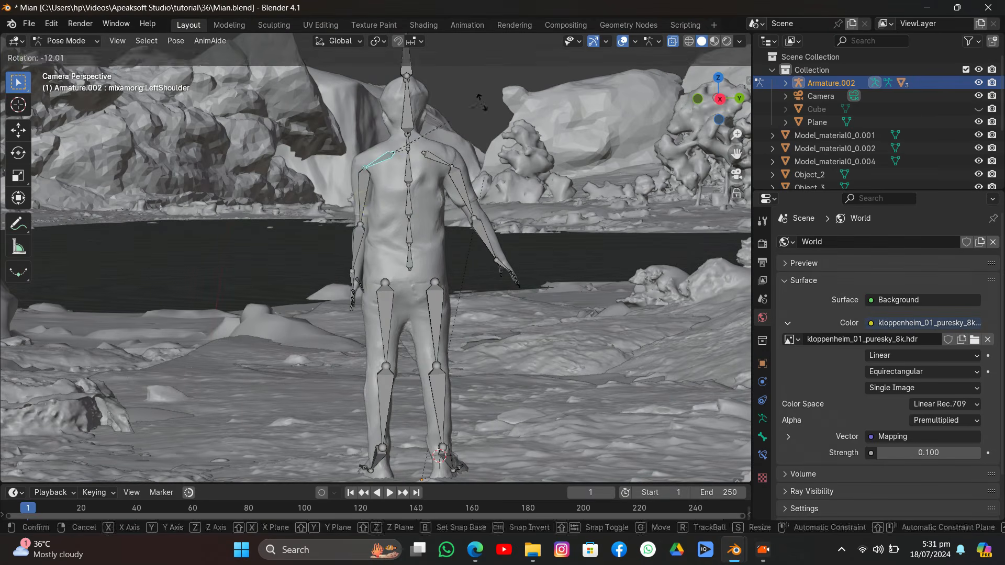
left_click(481, 102)
Swing the left upper arm slightly away from the body, rotate the left forearm inward, and fine-tune the upper arm by about 3 degrees
left_click(362, 192)
key("r")
left_click(444, 176)
left_click(334, 244)
key("r")
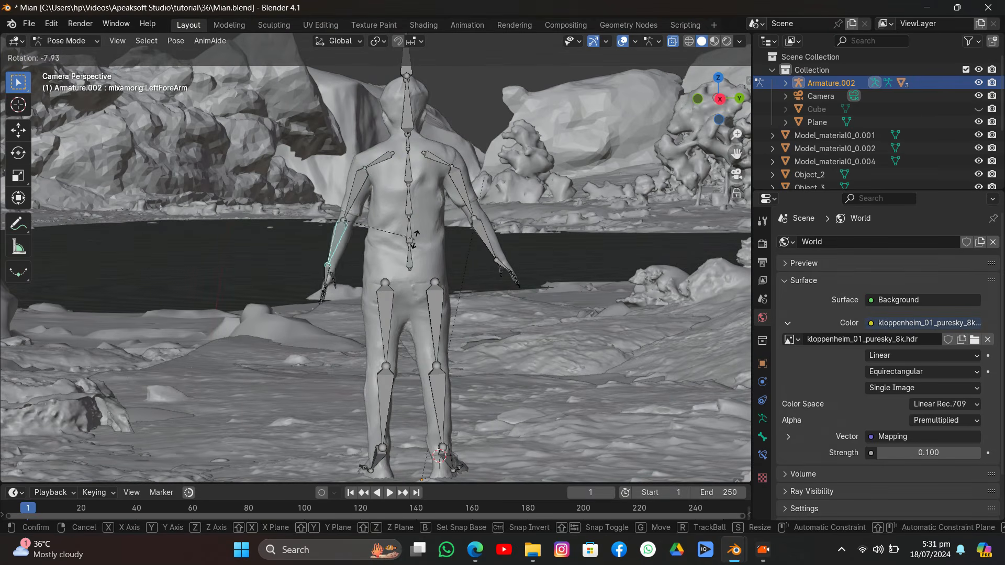
left_click(417, 225)
left_click(356, 194)
key("r")
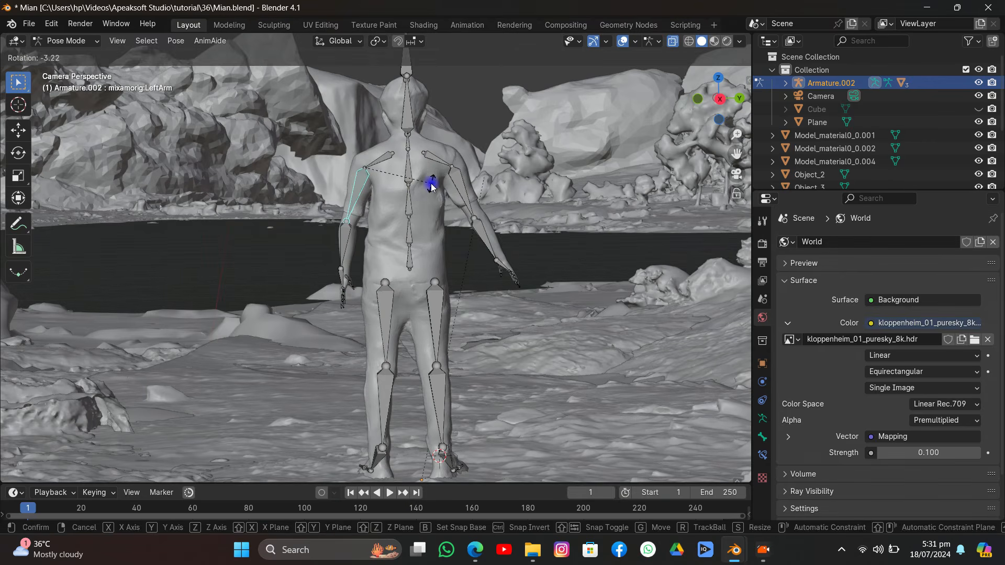
left_click(431, 184)
Rotate the right upper arm closer to the body and turn the right forearm to match the left side
left_click(465, 174)
key("r")
left_click(477, 202)
left_click(462, 244)
key("r")
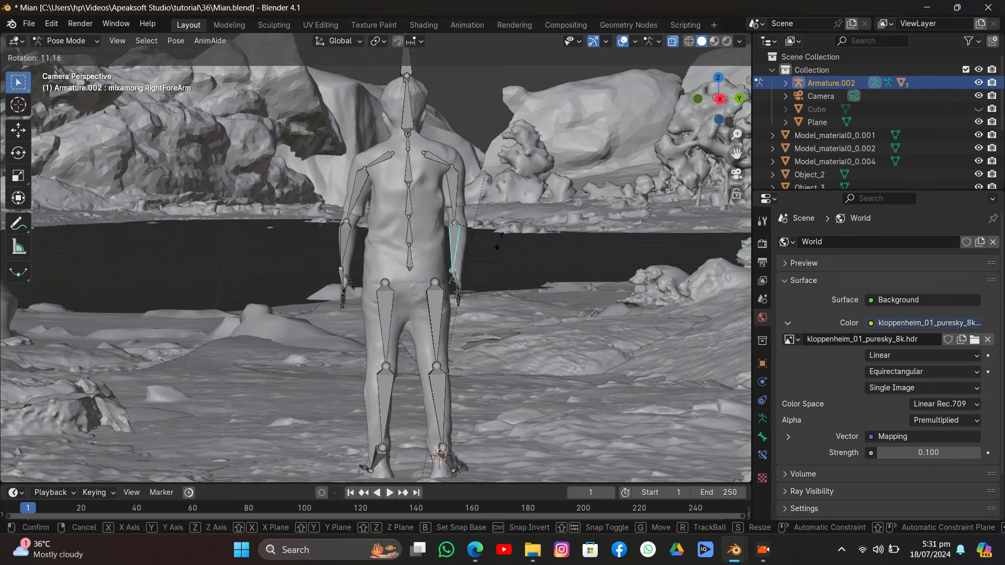
left_click(482, 272)
Turn the right hand and the left hand bones with trackball rotation so both hands hang naturally
left_click(459, 280)
key("r")
key("r")
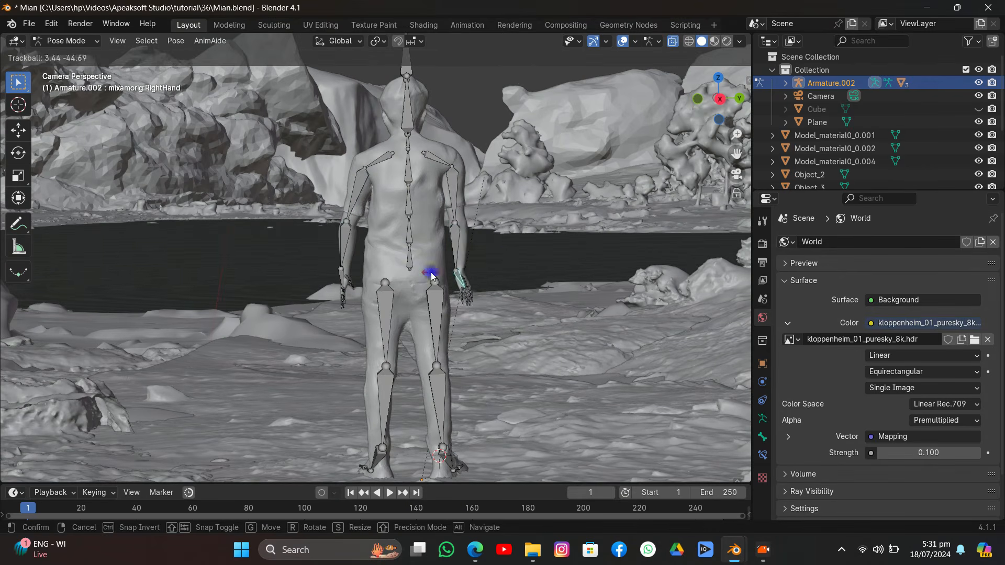
left_click(431, 277)
left_click(341, 278)
key("r")
key("r")
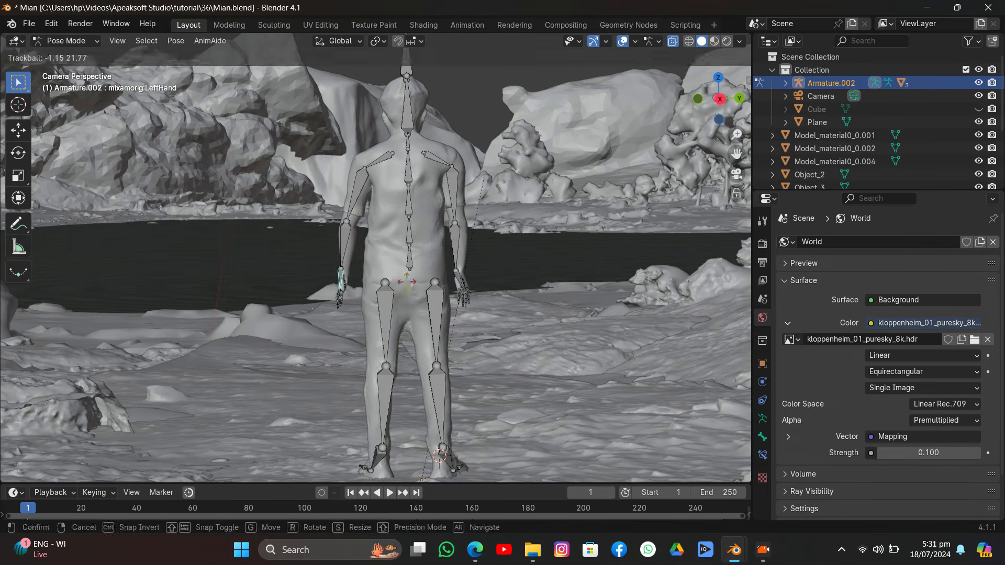
left_click(422, 260)
Return the armature to Object Mode, deselect it, switch the viewport to rendered shading and save the file
left_click(81, 44)
left_click(78, 56)
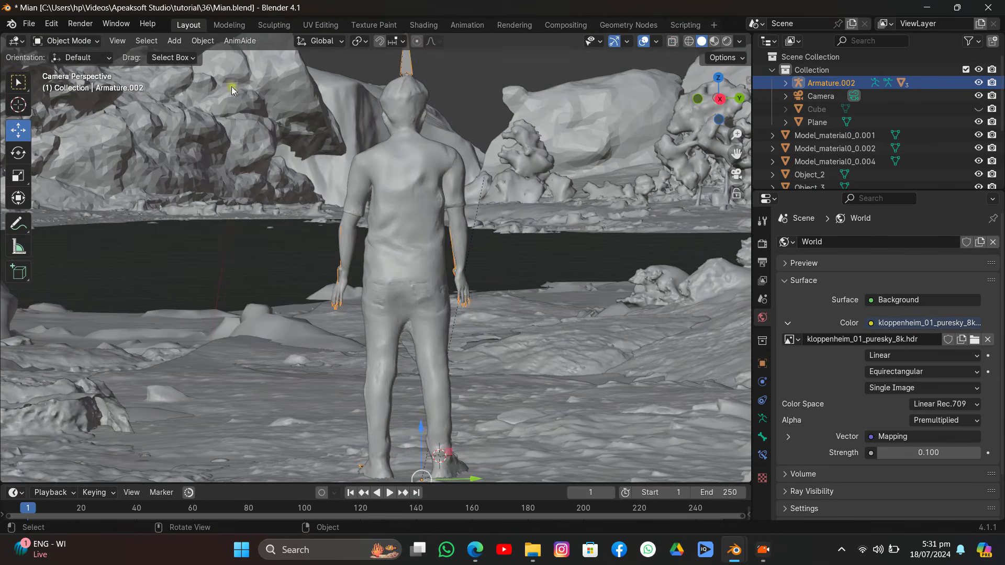
left_click(464, 83)
scroll(463, 82, "down", 3)
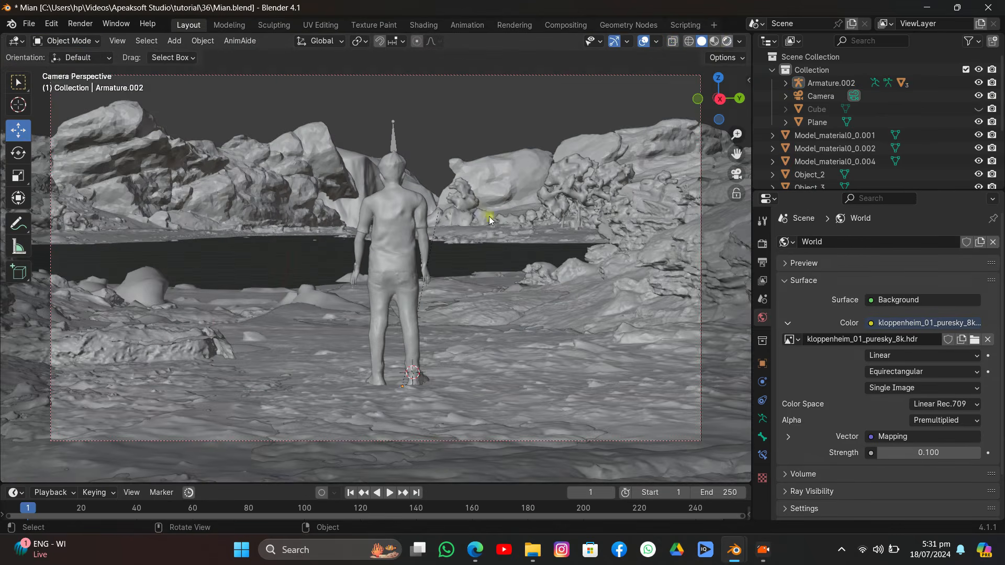
key("z")
key("8")
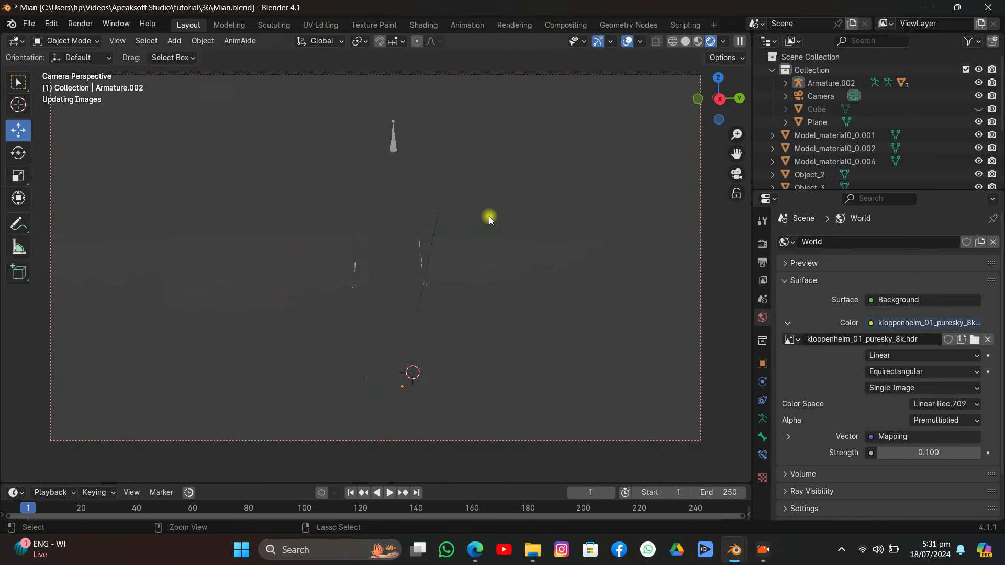
key("ctrl+s")
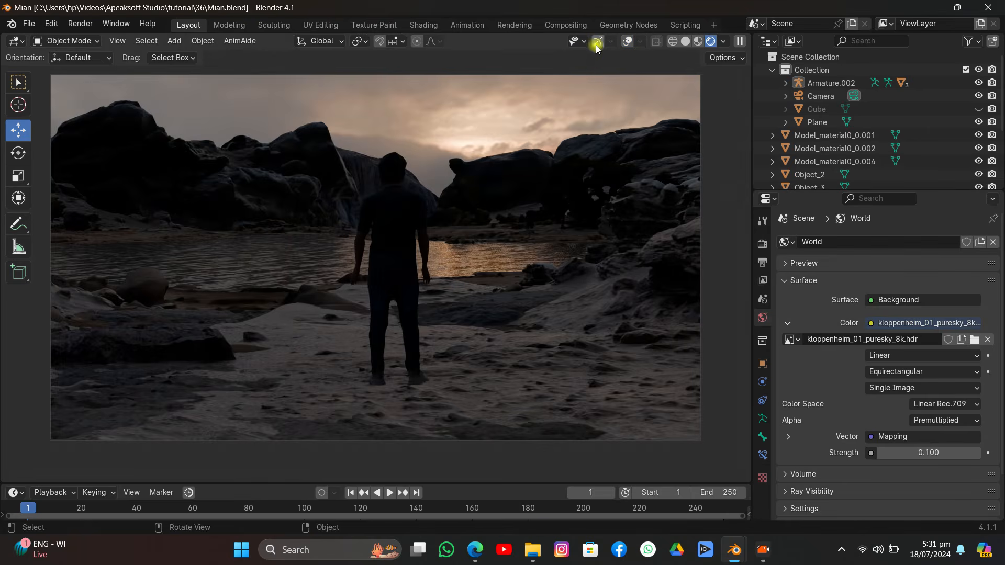
Select the ground object Object_11 and split the viewport to show its material in a Shader Editor beside it
left_click(576, 363)
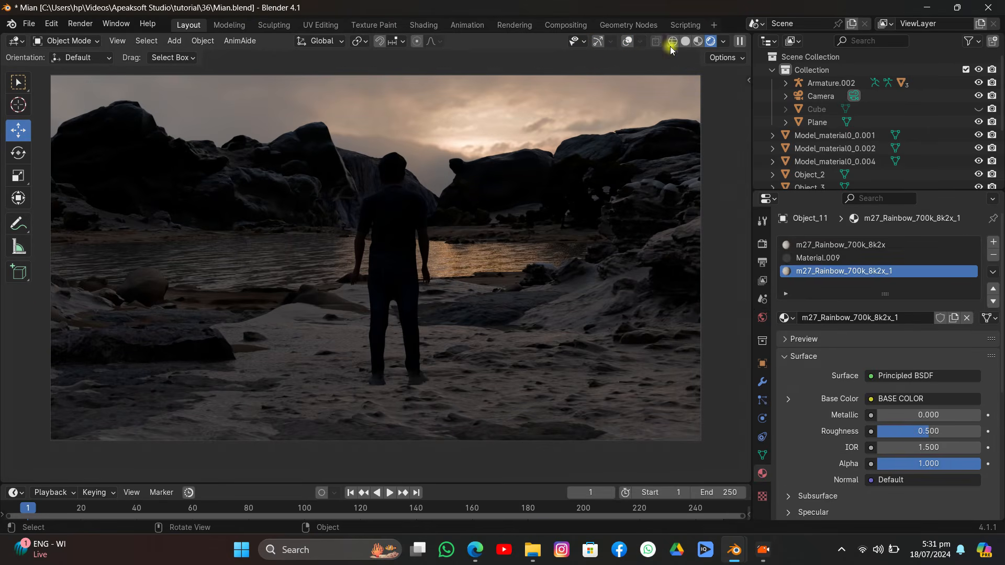
left_click(627, 42)
left_click(627, 41)
left_click_drag(750, 37, 490, 47)
left_click(505, 41)
left_click(505, 41)
left_click(523, 160)
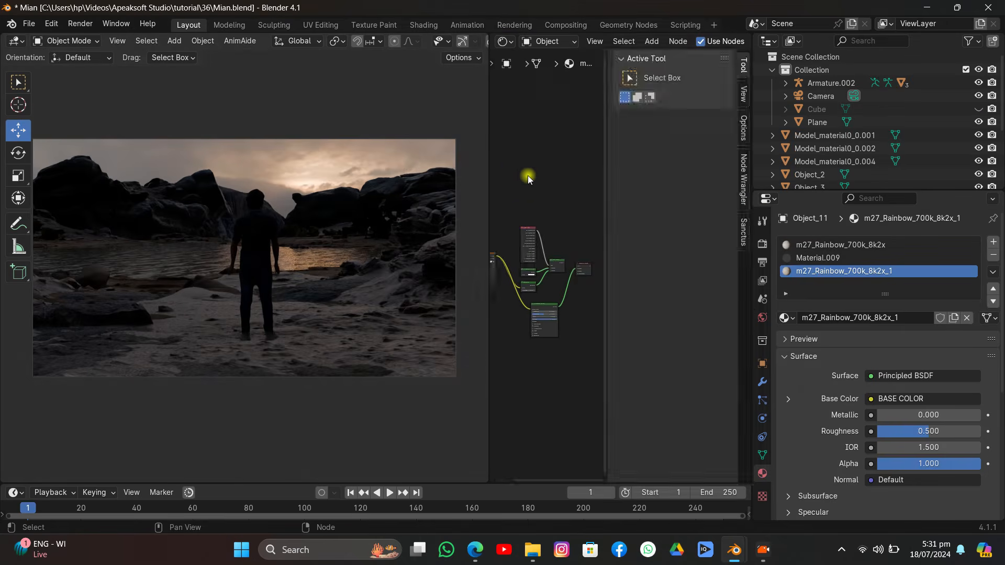
Delete the Light Path, Transparent BSDF, Emission and Mix Shader nodes from the m27_Rainbow_700k_8k2x_1 material
scroll(554, 186, "up", 4)
left_click_drag(647, 143, 699, 303)
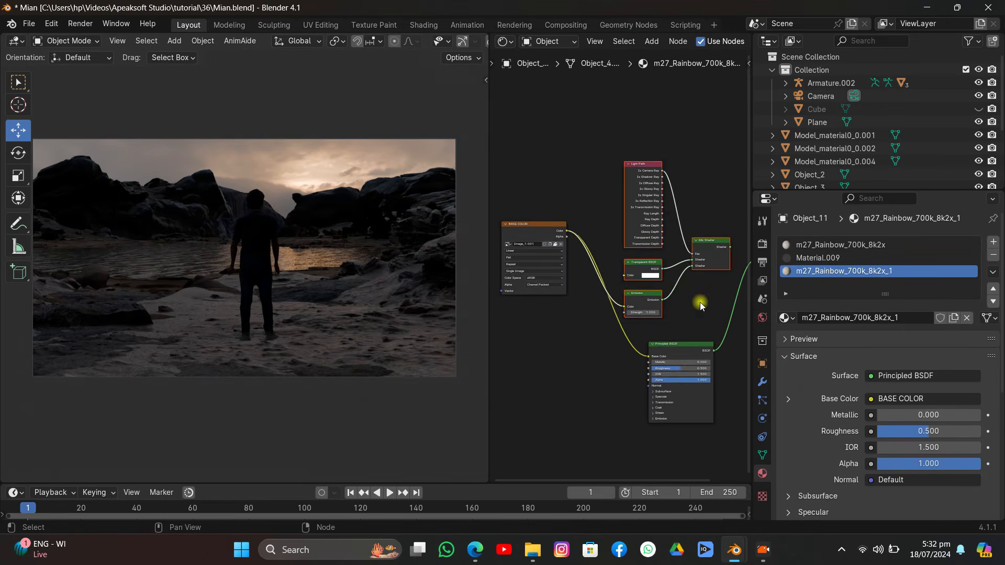
key("x")
Insert an RGB Curves node between the base color texture and Principled BSDF, and bend its curve downward to darken the ground
left_click_drag(526, 264, 492, 307)
key("shift+a")
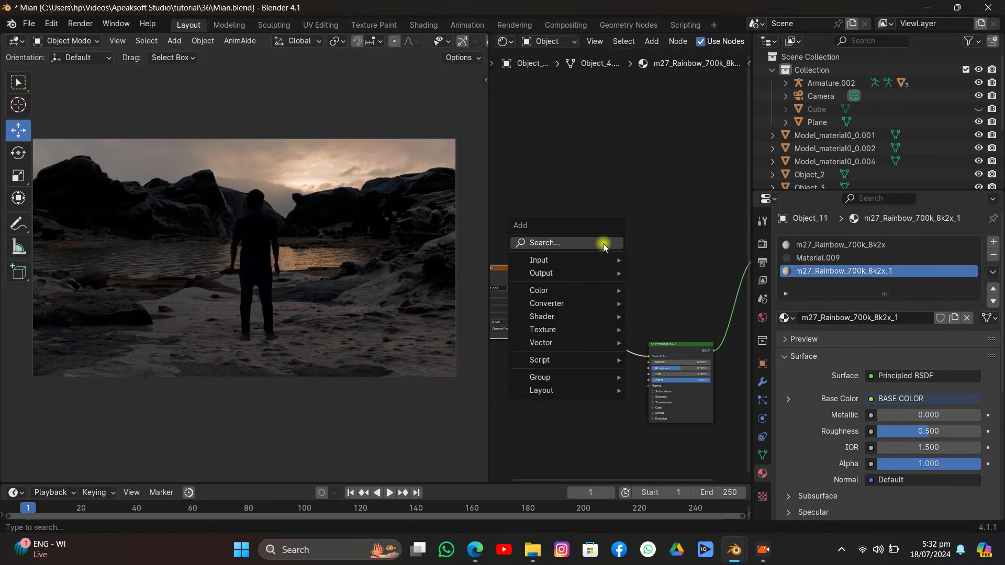
type("rgb")
key("Return")
left_click(589, 277)
scroll(580, 262, "up", 2)
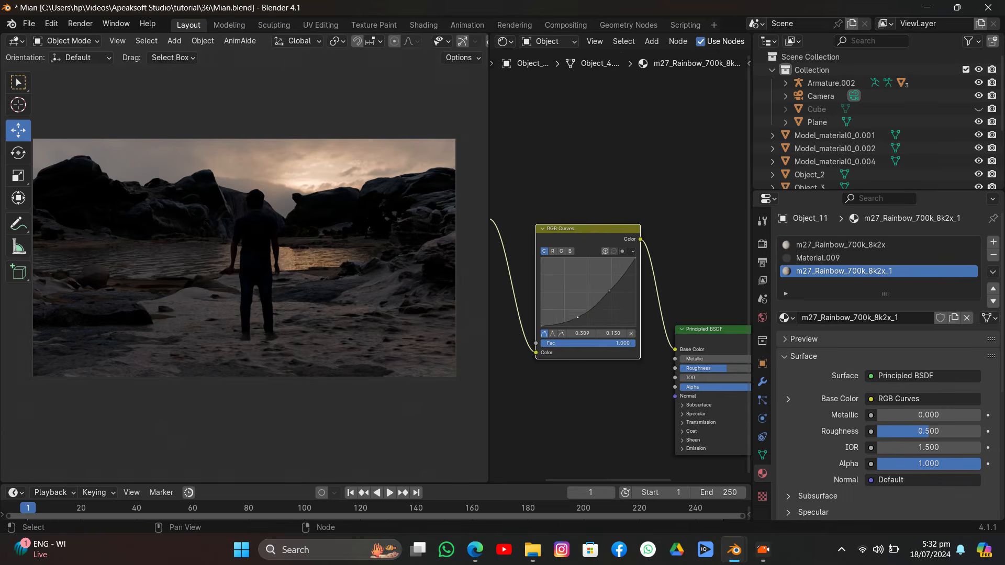
left_click(577, 319)
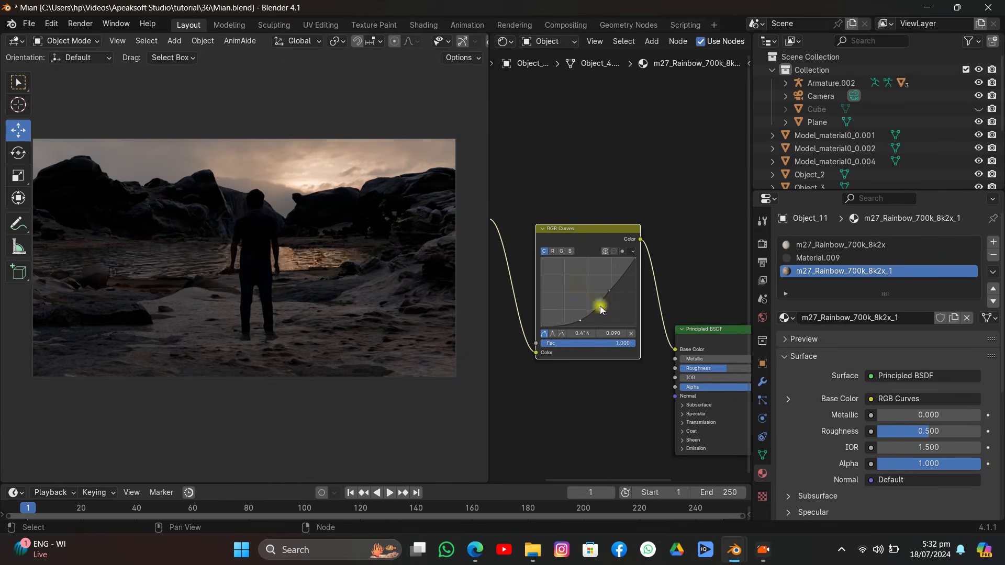
Insert a Hue/Saturation/Value node after RGB Curves with saturation 0.100
key("shift+a")
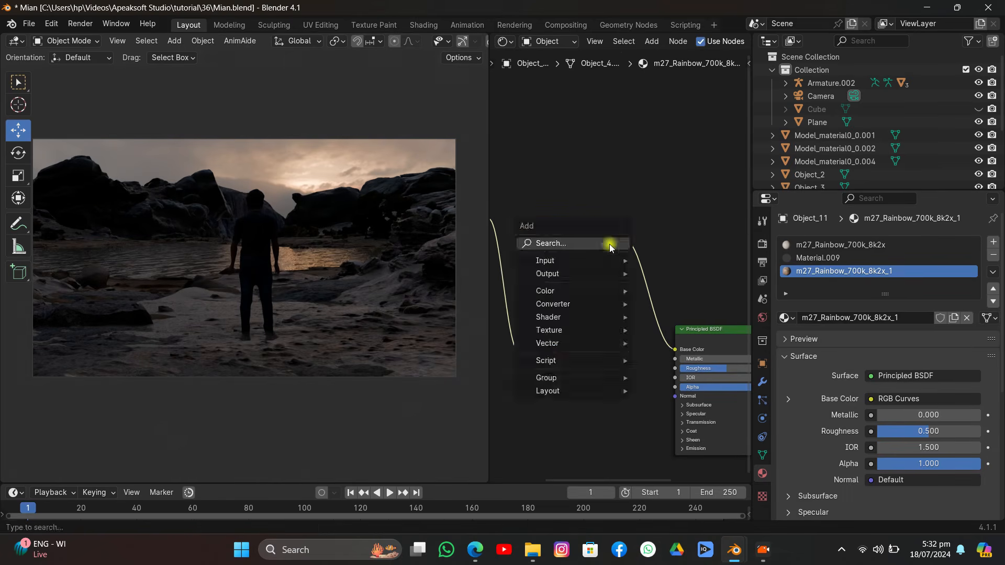
type("hue")
key("Return")
left_click(645, 264)
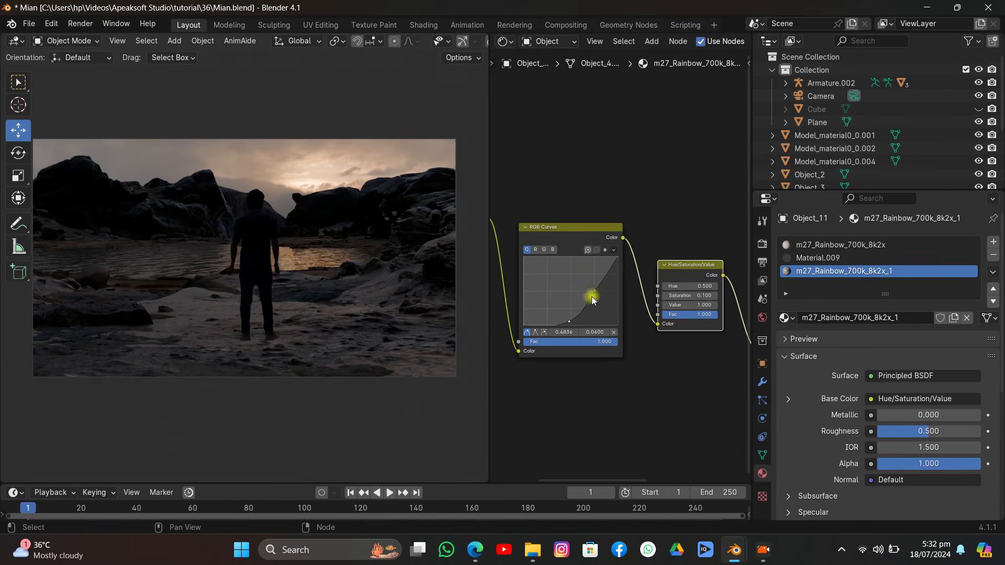
Copy the RGB Curves and Hue/Saturation/Value nodes and paste them into the m27_Rainbow_700k_8k2x material
left_click(600, 241, "shift")
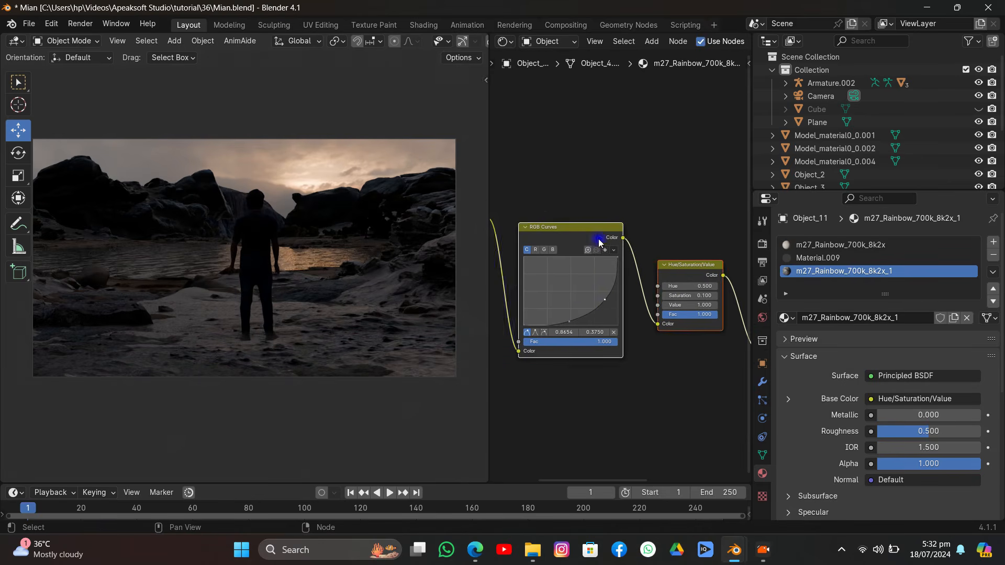
right_click(599, 241)
left_click(587, 228)
left_click(827, 245)
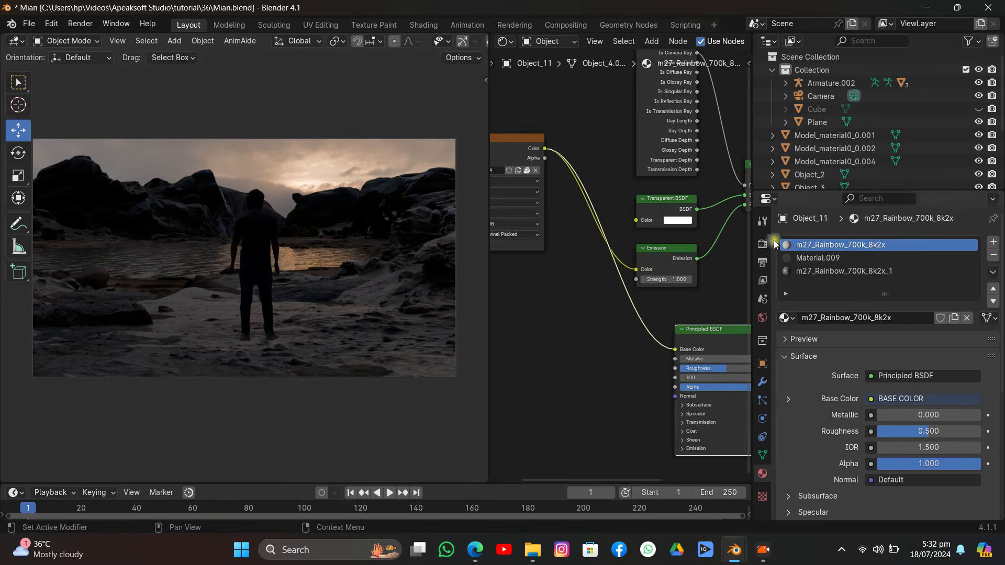
right_click(588, 315)
left_click(591, 325)
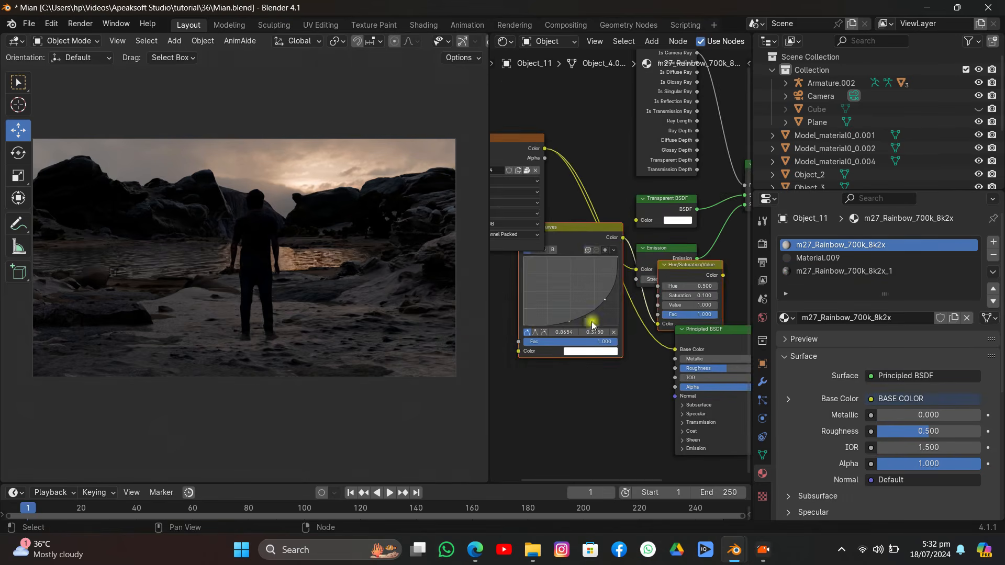
Arrange the pasted nodes and wire the base color texture through RGB Curves and Hue/Saturation/Value into the Principled BSDF base color
left_click(588, 241)
left_click_drag(588, 241, 555, 328)
left_click_drag(675, 276, 618, 339)
left_click_drag(722, 334, 747, 315)
left_click_drag(595, 333, 698, 330)
middle_click_drag(602, 238, 741, 189)
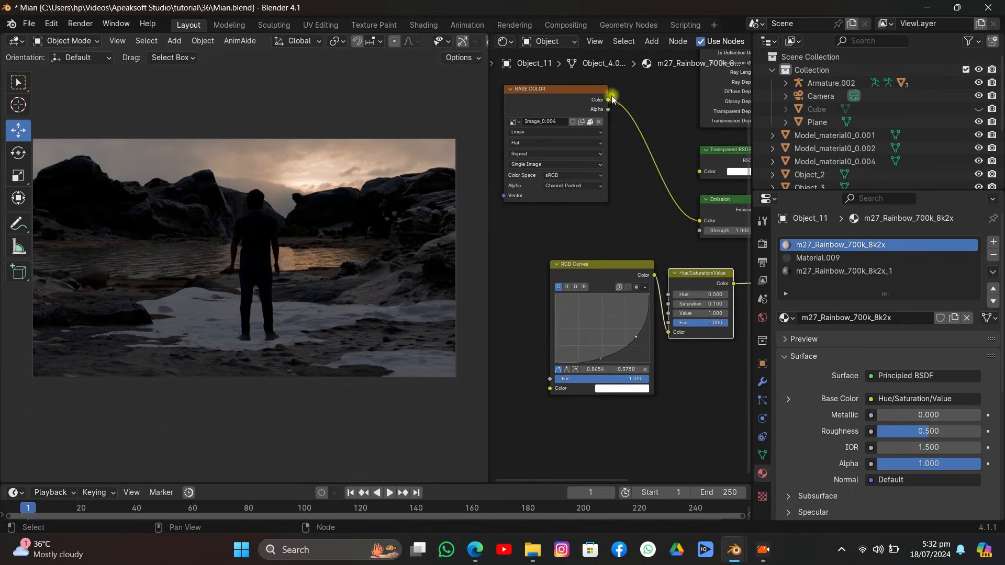
left_click_drag(608, 99, 542, 385)
Delete the leftover Light Path, Transparent BSDF, Emission and Mix Shader nodes from the m27_Rainbow_700k_8k2x material
middle_click_drag(669, 238, 559, 302)
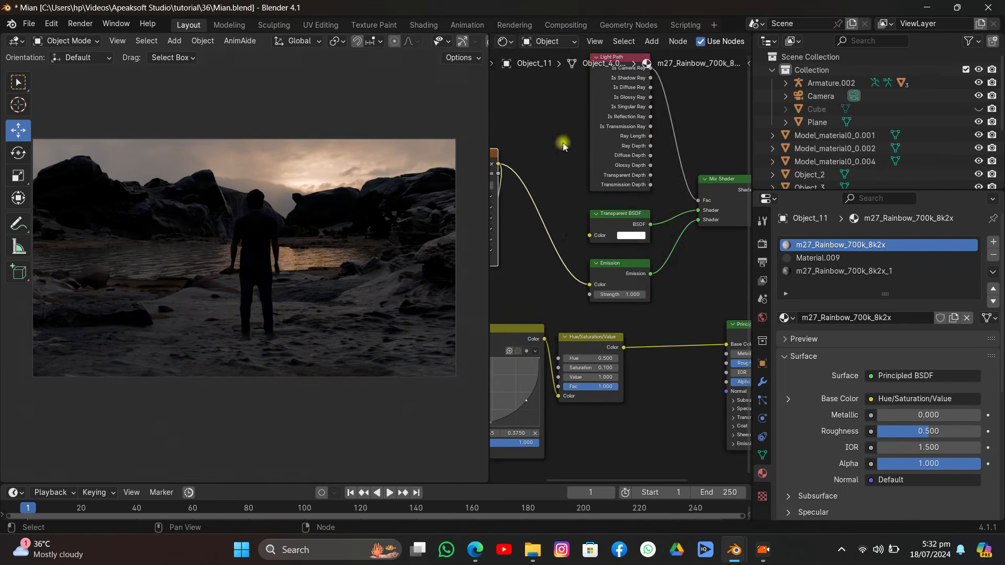
left_click_drag(563, 143, 714, 289)
key("x")
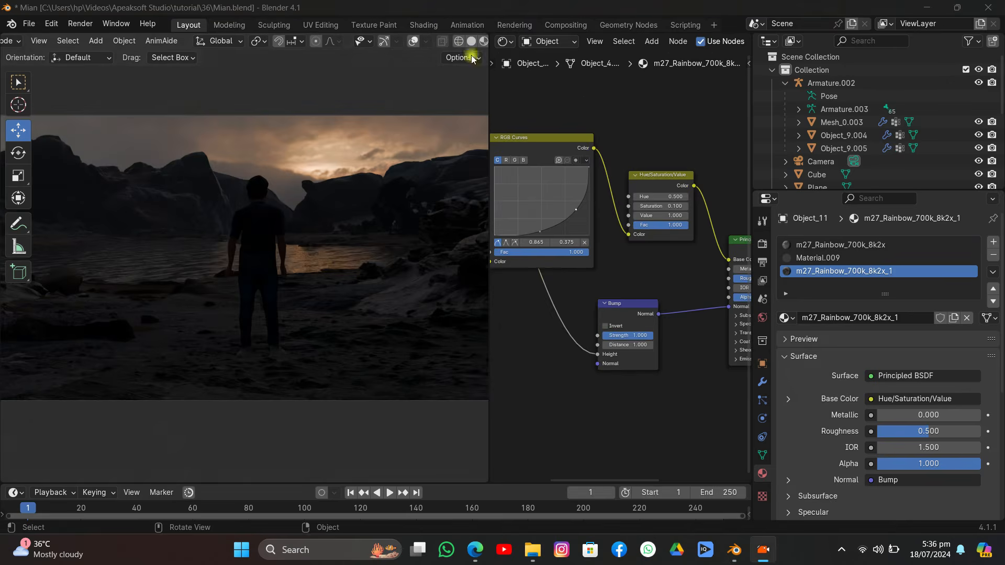
Switch the viewport to wireframe shading and save the file
left_click(459, 41)
left_click(28, 24)
left_click(42, 109)
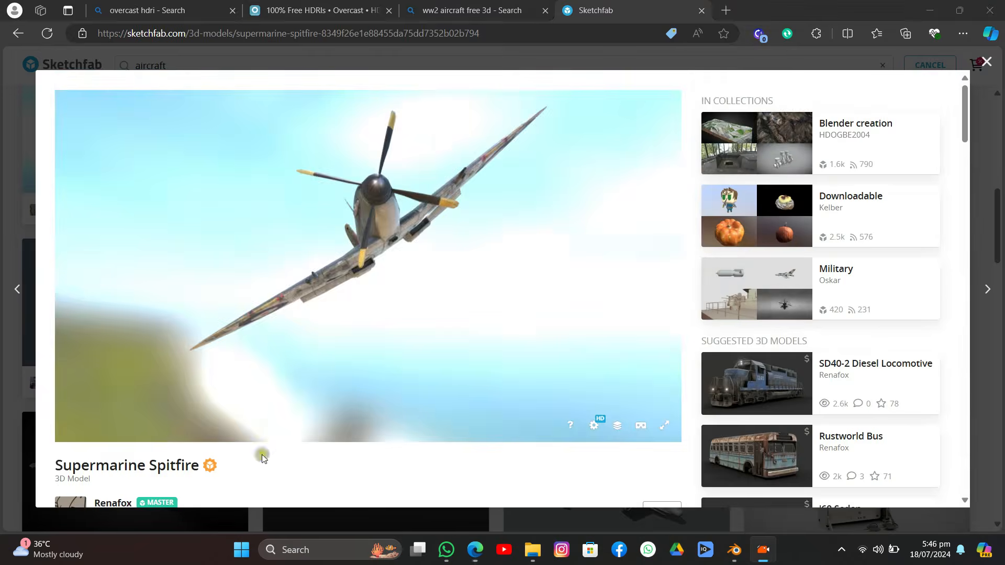
In the web browser, review the Supermarine Spitfire model page on Sketchfab and bookmark it in the first favorites folder offered
scroll(357, 280, "down", 3)
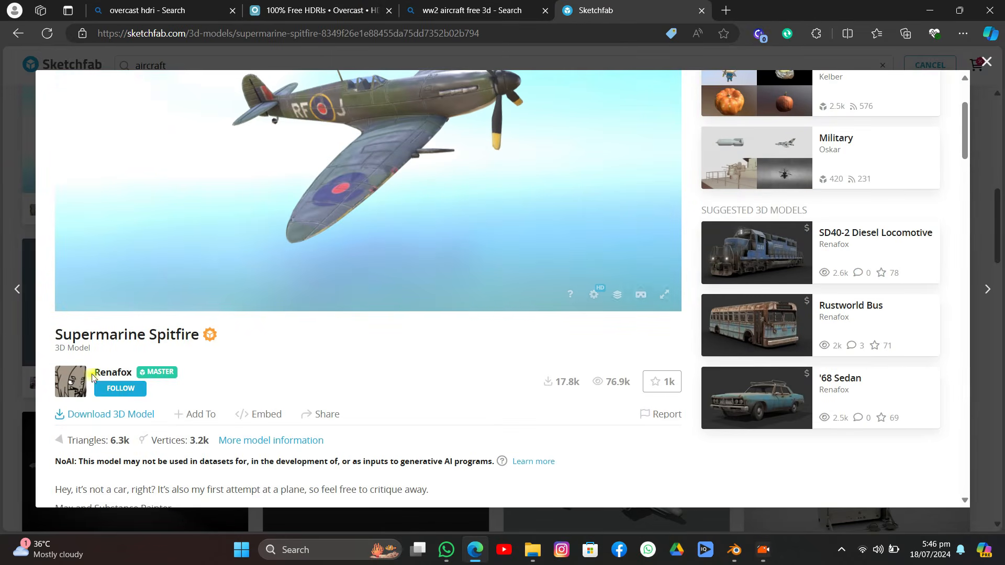
left_click(723, 34)
left_click(644, 106)
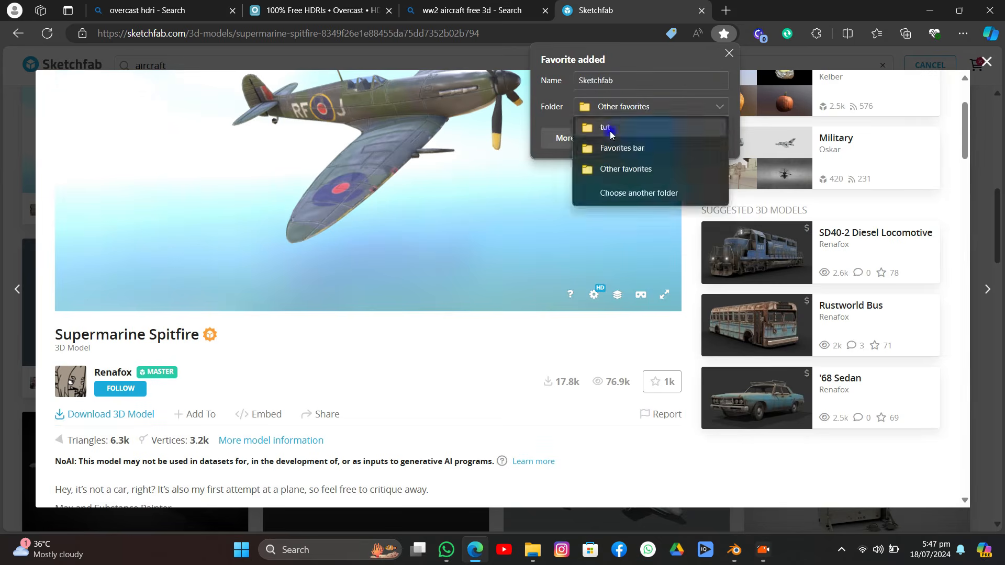
left_click(609, 132)
left_click(570, 182)
scroll(570, 183, "up", 3)
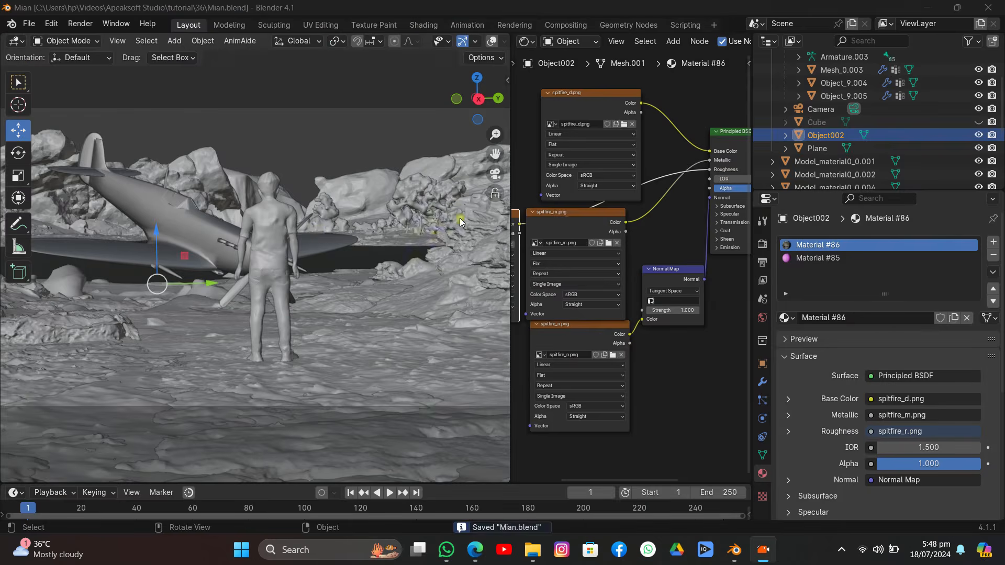
Back in Blender, trackball-rotate the Spitfire until its nose faces the camera and roll it about 17 degrees
left_click(308, 10)
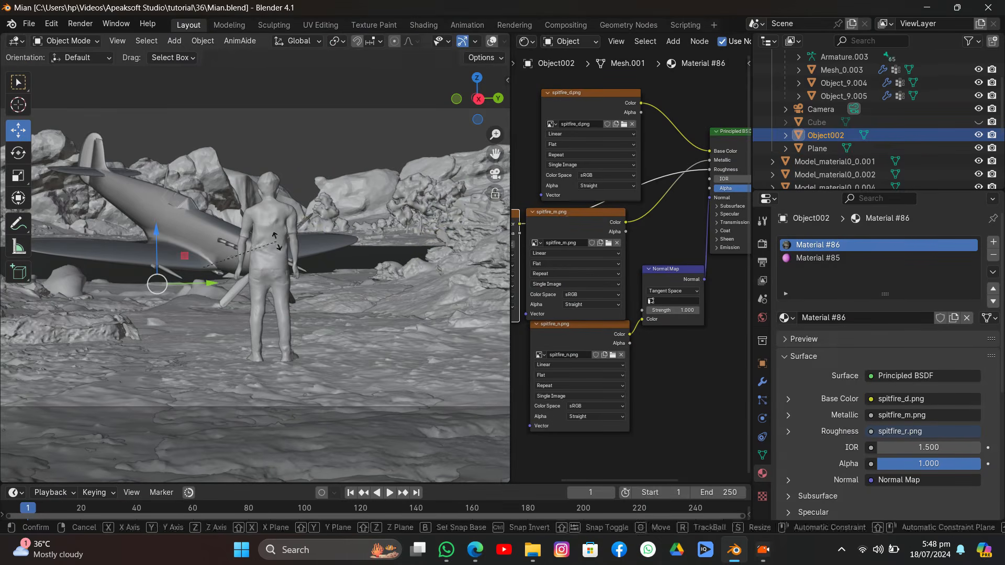
key("r")
key("r")
left_click(366, 162)
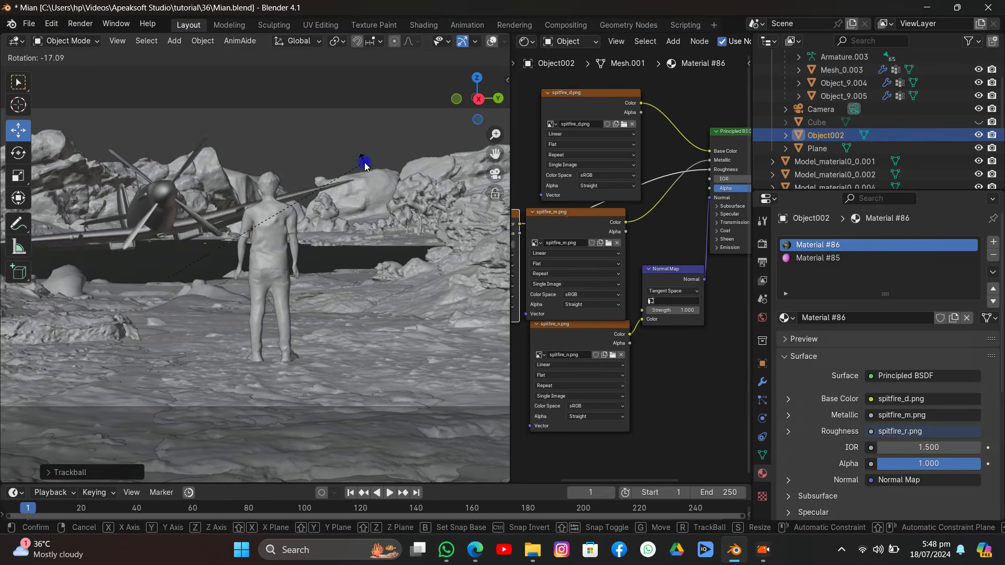
Set the aircraft's origin to its geometry
right_click(273, 238)
left_click(274, 239)
right_click(287, 242)
mouse_move(282, 221)
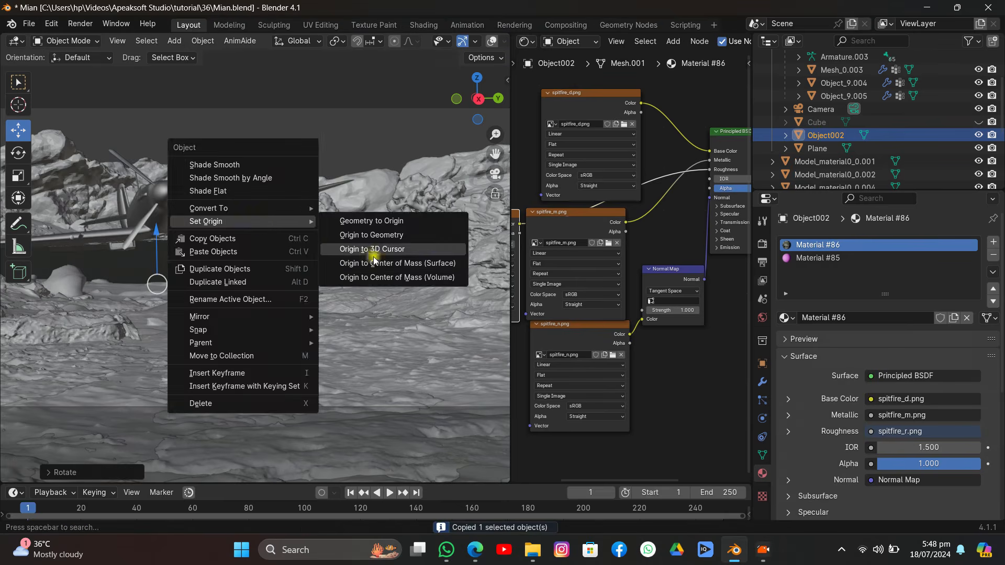
left_click(377, 244)
Move the aircraft behind the standing figure and trackball-rotate it in two passes toward a side-on crashed pose
key("g")
key("r")
key("r")
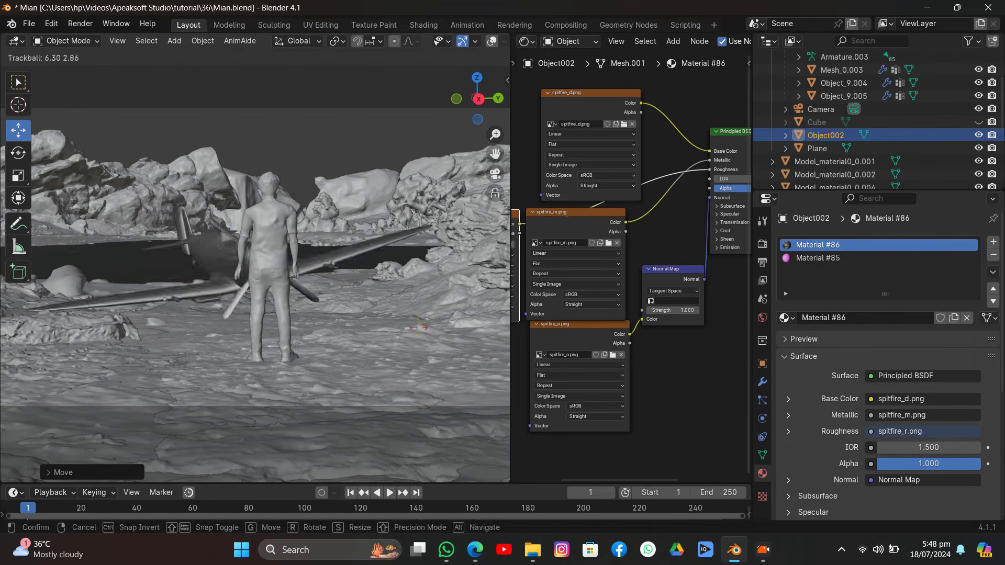
left_click(458, 331)
key("r")
key("r")
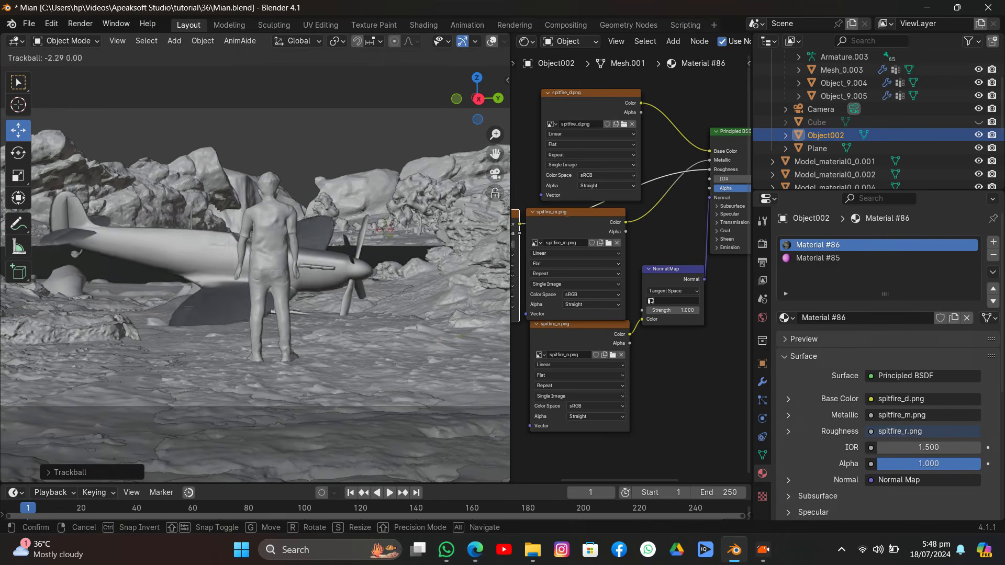
left_click(370, 240)
Lower the aircraft onto the ground behind the figure and adjust its tilt with trackball rotation
key("g")
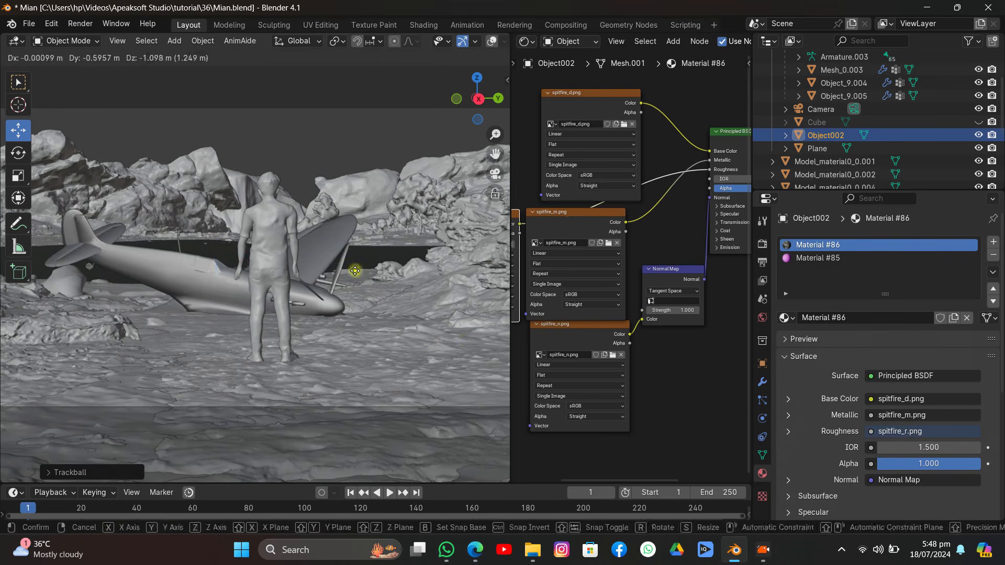
left_click(333, 286)
key("r")
key("r")
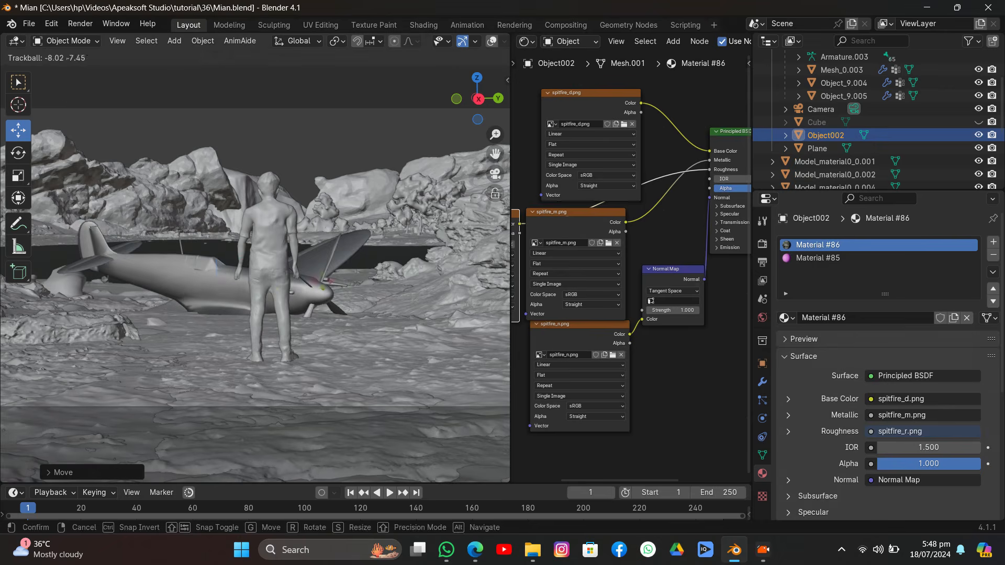
left_click(396, 296)
Refine the aircraft's crash angle with a plain rotation followed by a trackball rotation that pitches its nose into the ground
key("r")
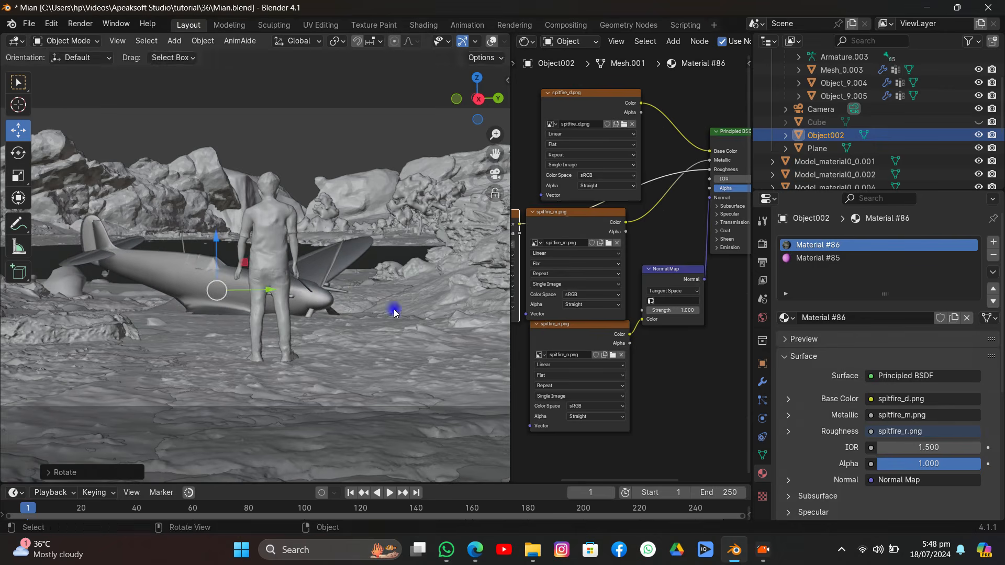
left_click(393, 312)
key("r")
key("r")
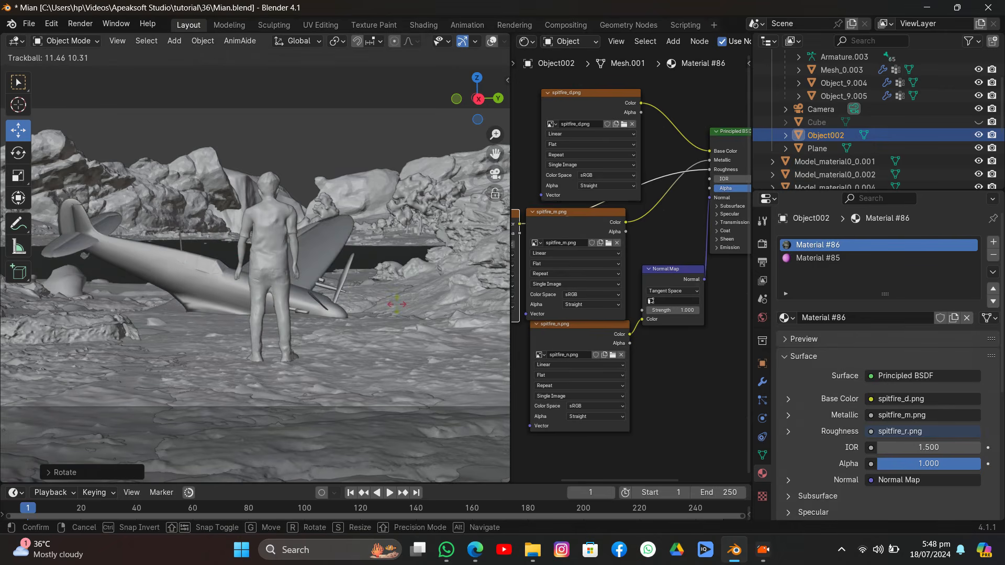
Finish the current rotation of the Spitfire, scale it up about 1.28 times, and reposition it behind the standing man
left_click(397, 305)
key("s")
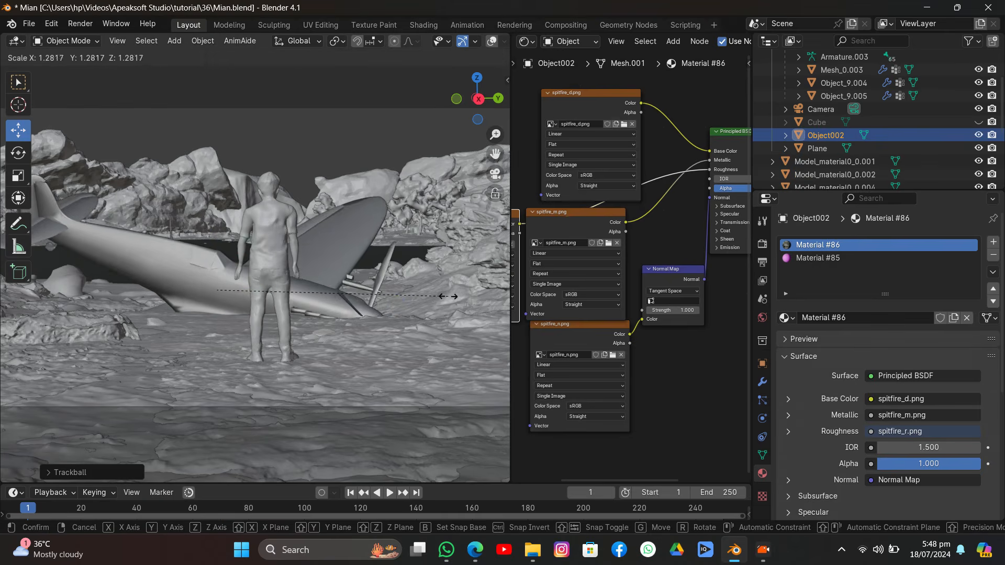
left_click(320, 272)
scroll(300, 268, "down", 2)
key("g")
left_click(347, 265)
Tilt the Spitfire freely with trackball rotation and enlarge it about 1.06 times so it lies across the ground
key("r")
key("r")
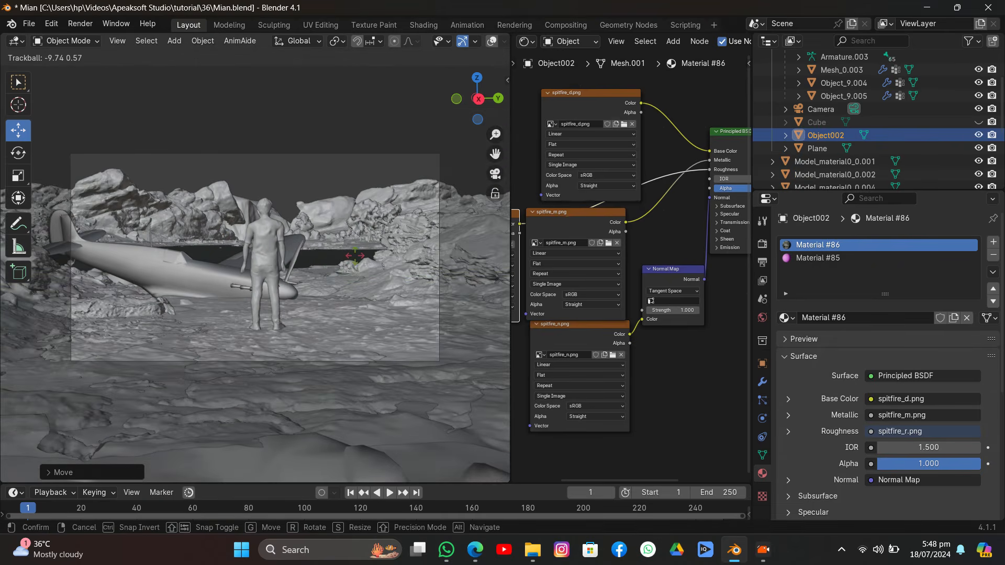
left_click(355, 257)
key("s")
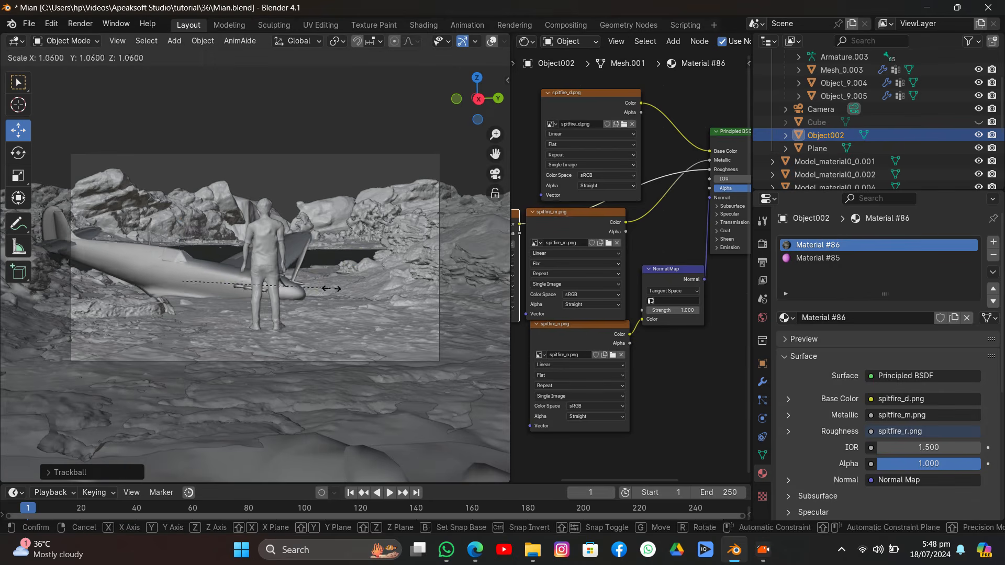
left_click(283, 283)
key("r")
key("r")
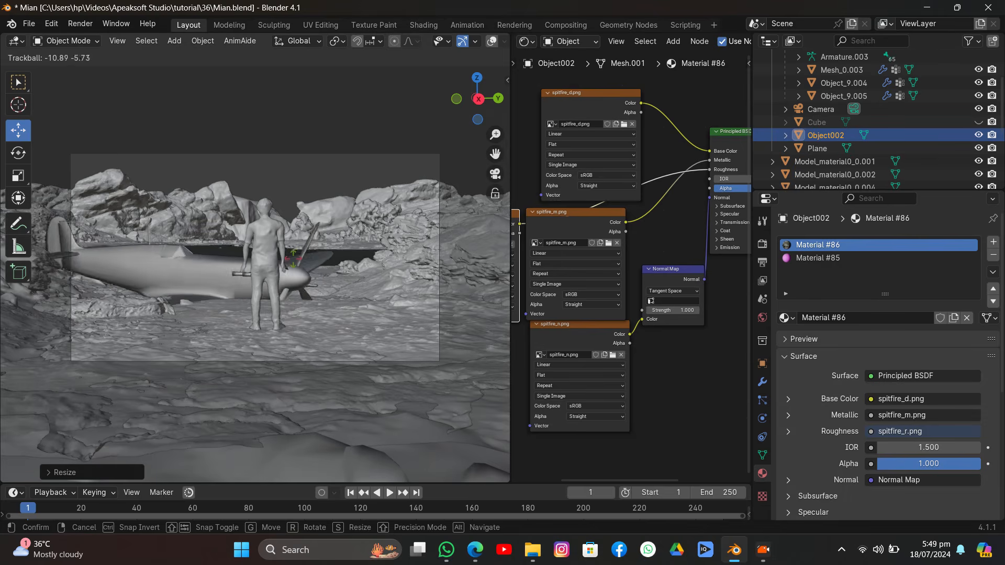
left_click(285, 283)
Isolate the Spitfire in local view with overlays shown and add a cube mesh
middle_click_drag(284, 283, 284, 283)
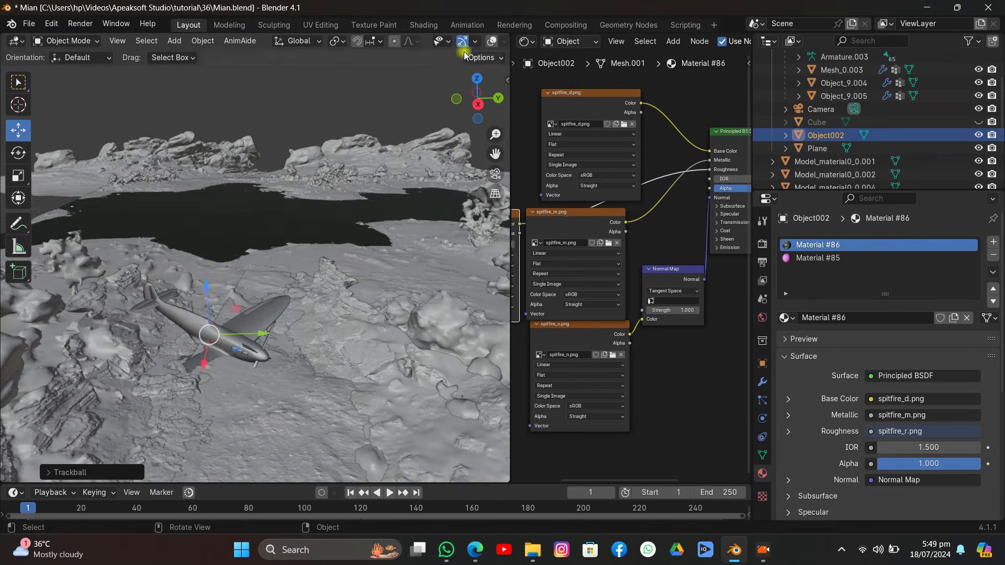
key("shift+alt+z")
key("KP_Divide")
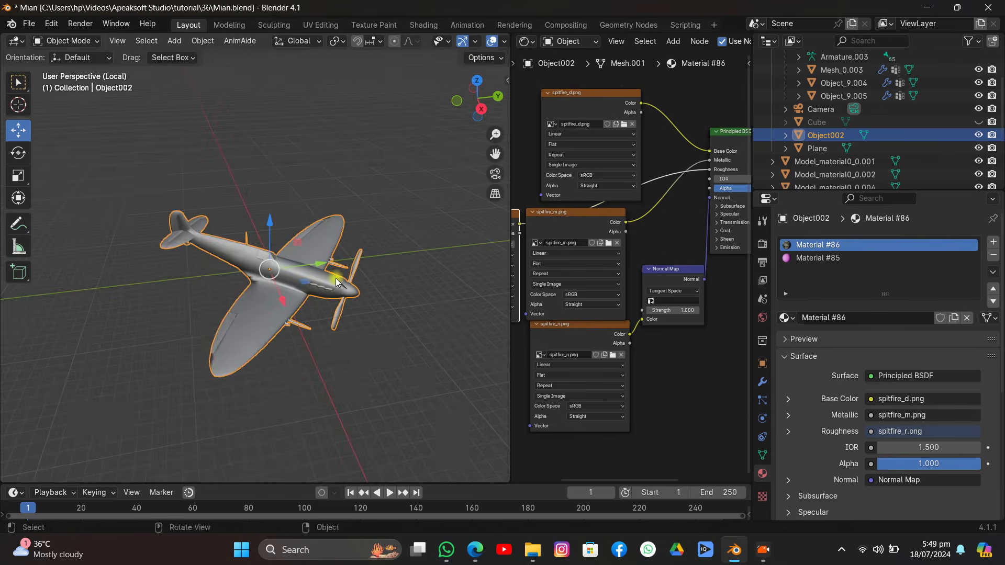
key("shift+a")
mouse_move(246, 280)
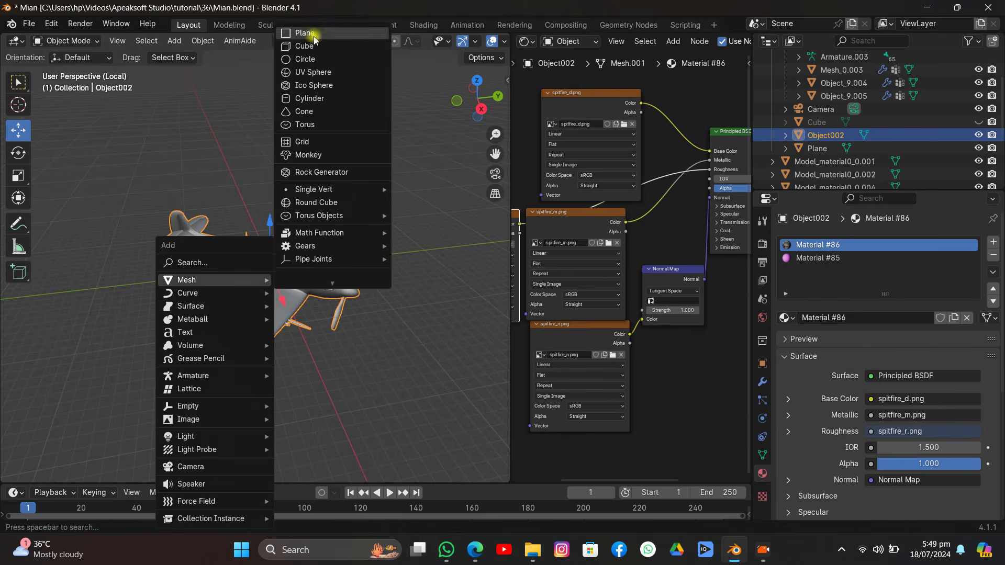
left_click(309, 45)
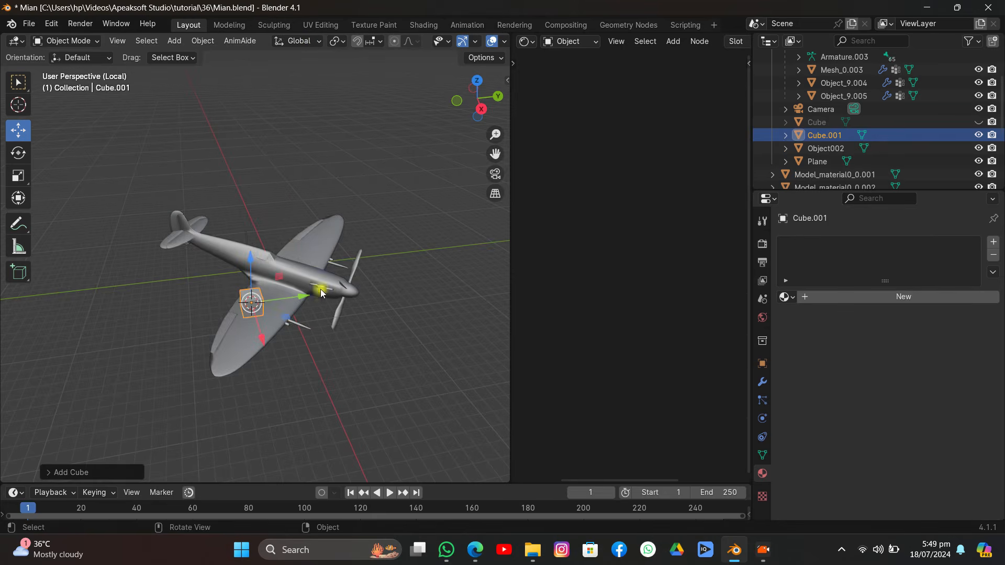
Rotate the cube in top view by about -43° to align with the fuselage, and set the transform orientation to Local
left_click(475, 82)
key("r")
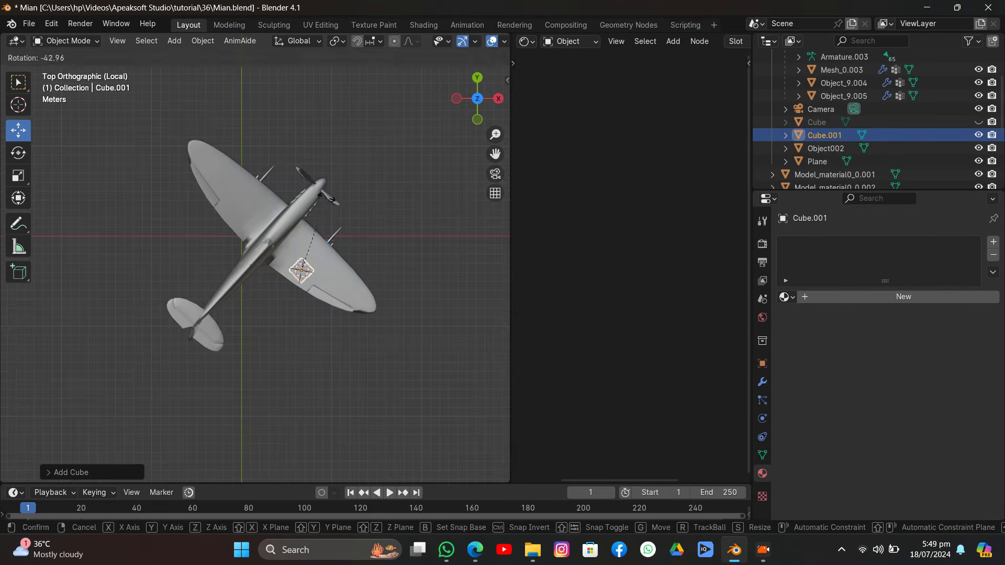
left_click(329, 200)
left_click(299, 41)
left_click(269, 97)
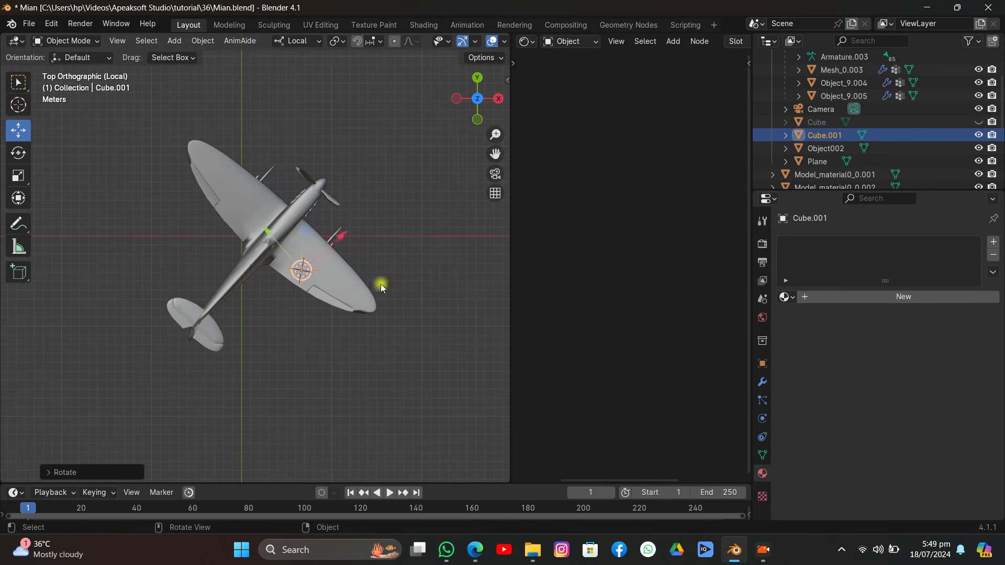
Scale the cube along its local Y and X axes into a thin slab and shift it to cross the starboard wing
key("s")
key("y")
left_click(316, 292)
key("s")
key("x")
left_click(428, 204)
middle_click_drag(356, 246, 253, 170)
left_click_drag(249, 230, 251, 240)
middle_click_drag(251, 240, 301, 272)
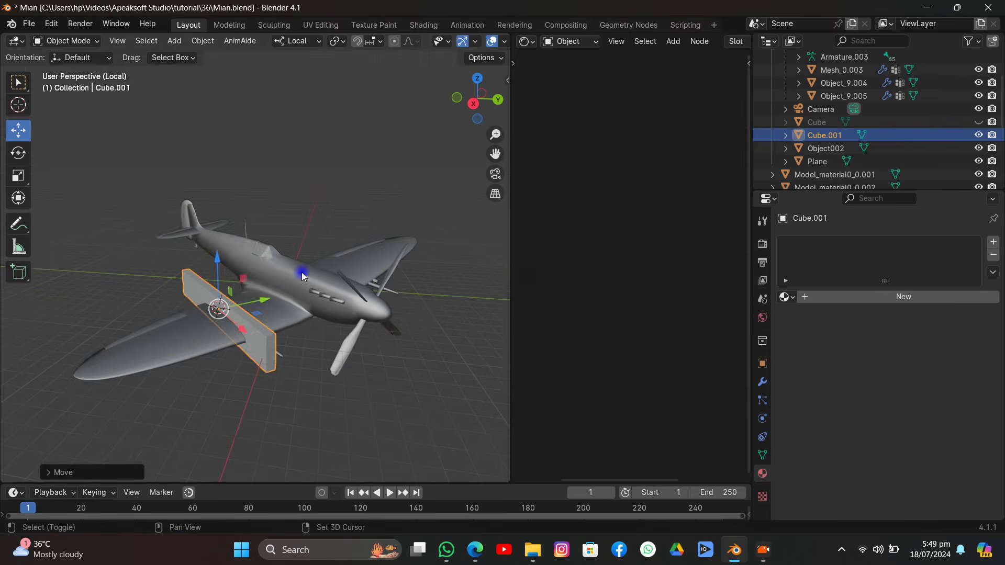
Subtract the slab from the Spitfire with a Boolean difference and show the plane's modifiers
left_click(302, 272)
key("ctrl+minus")
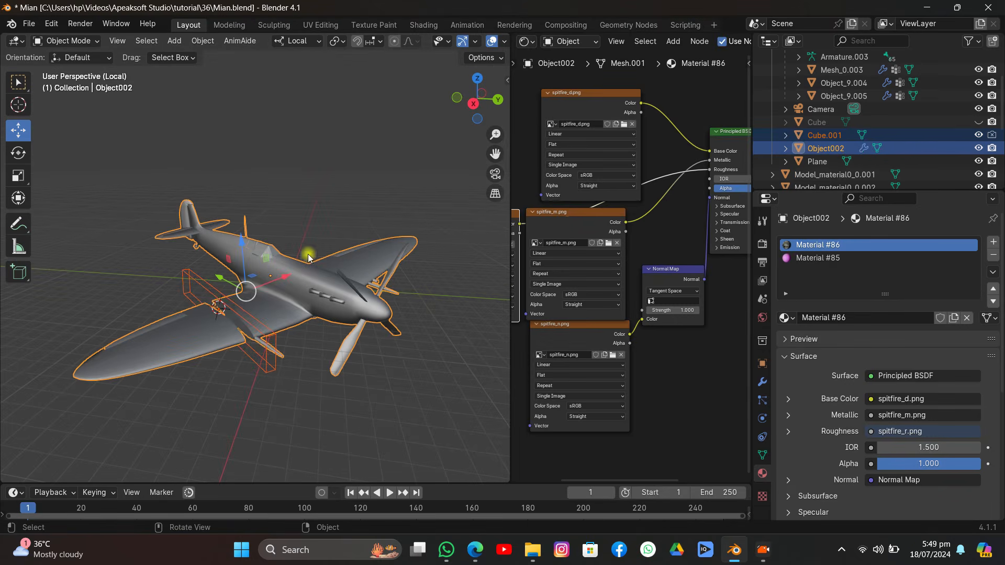
left_click(763, 376)
left_click(961, 291)
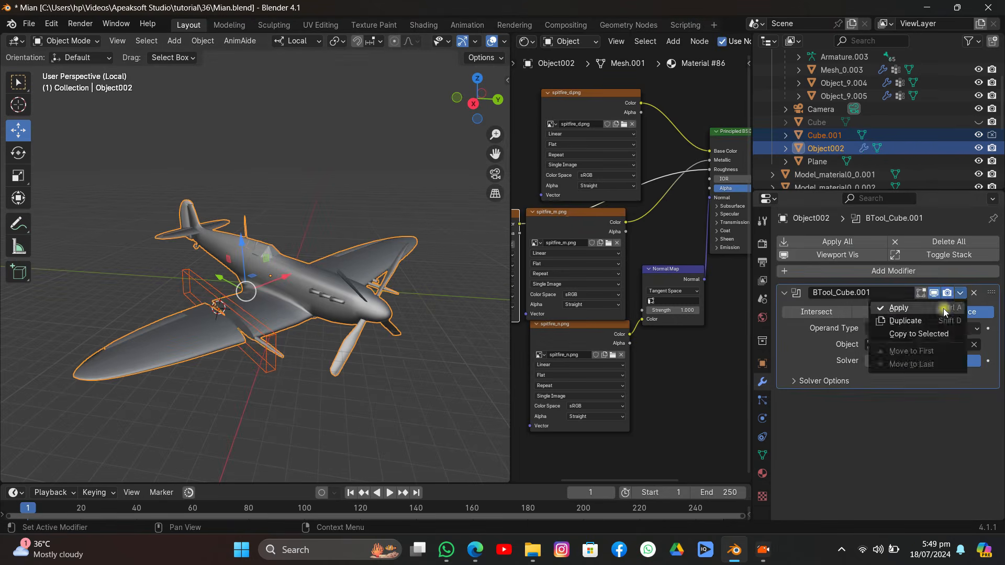
left_click(898, 317)
left_click(265, 341)
left_click_drag(257, 304, 440, 268)
right_click(440, 268)
left_click(347, 293)
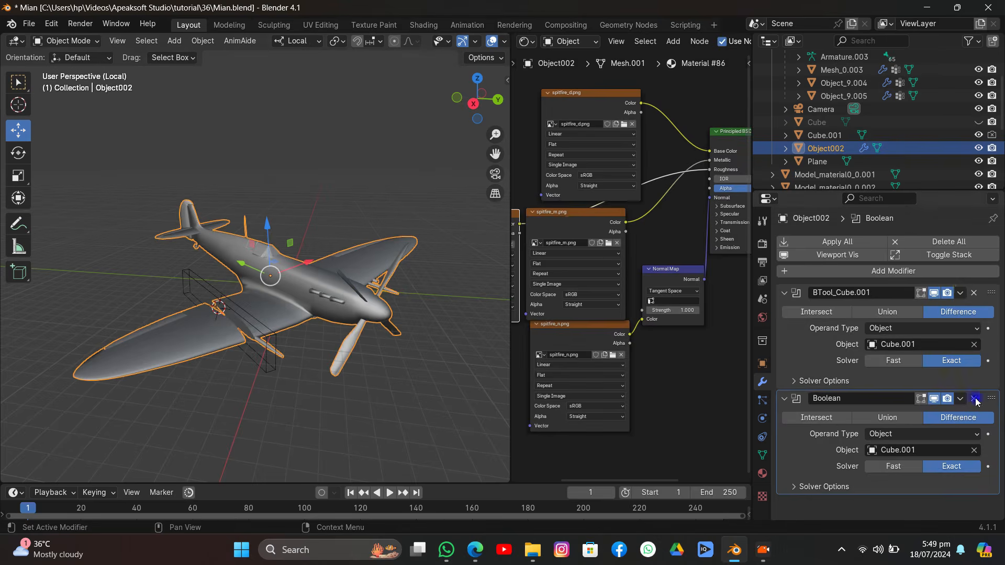
left_click(975, 400)
Apply the Boolean modifier on the Spitfire
left_click(961, 292)
left_click(911, 307)
Move the slab over to cross the outer part of the port wing and make it thinner along local Y
left_click(181, 278)
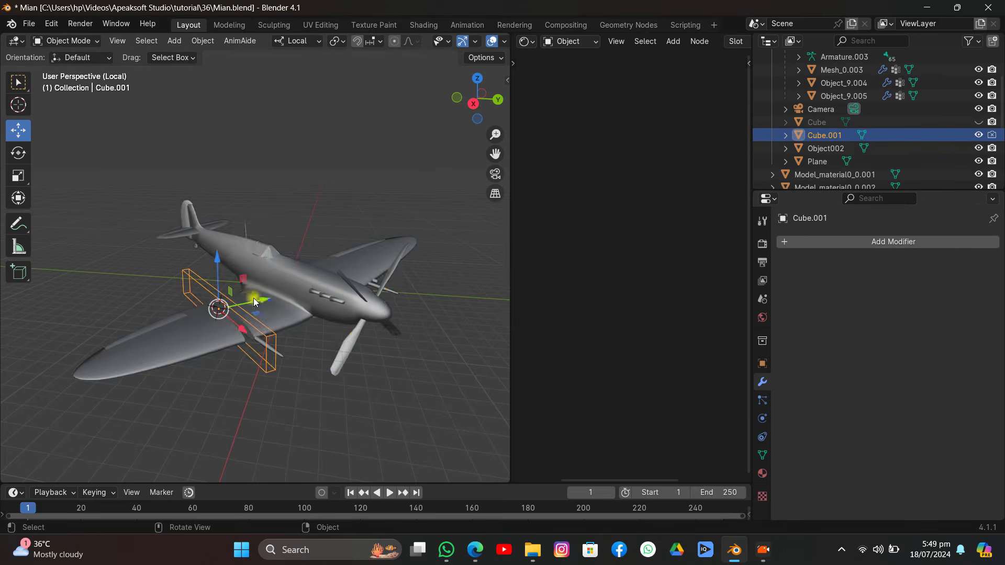
left_click_drag(253, 298, 427, 256)
middle_click_drag(427, 256, 357, 248)
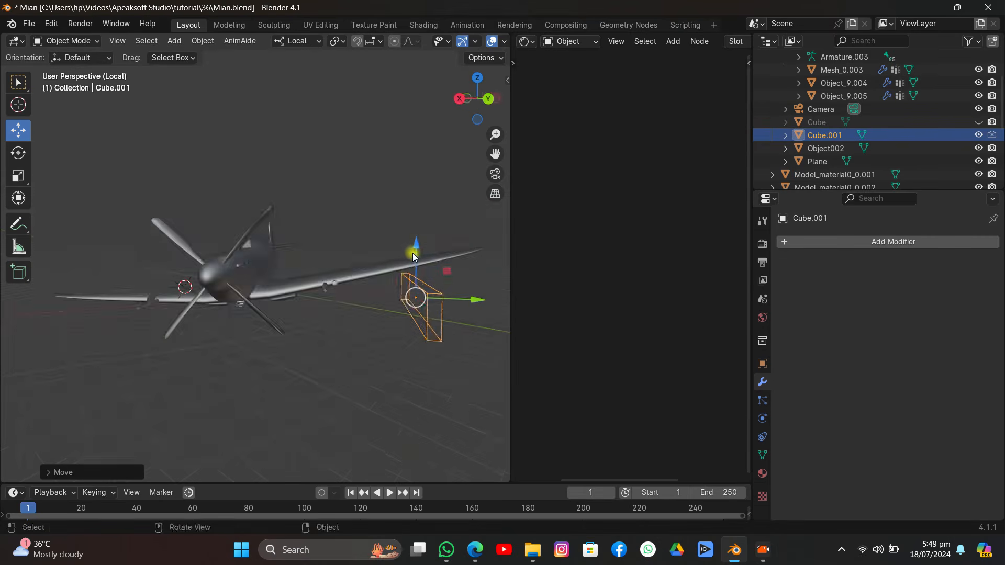
left_click_drag(414, 257, 413, 228)
left_click_drag(457, 269, 445, 268)
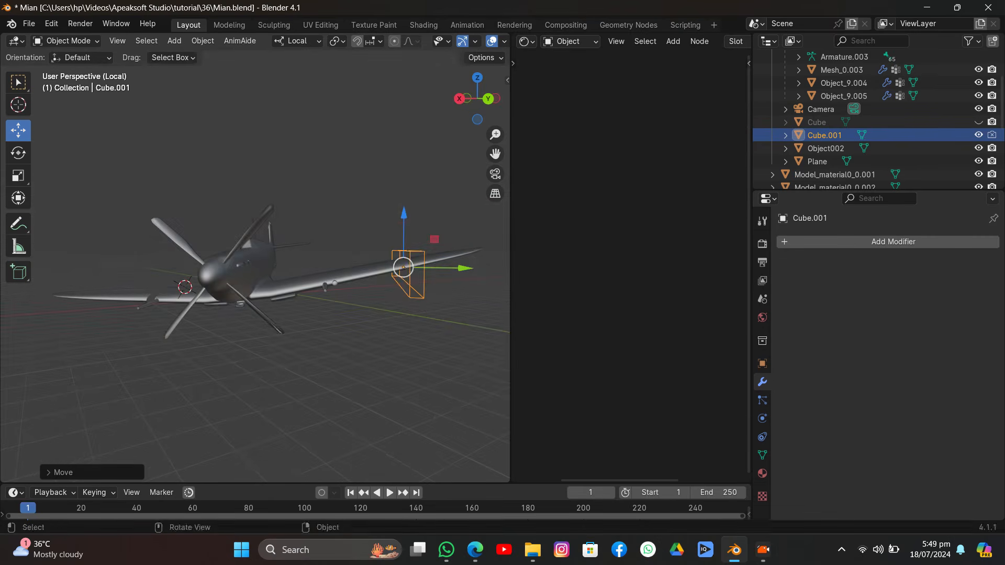
key("s")
key("y")
left_click(406, 269)
Cut the port wing by subtracting the slab from the Spitfire with a Boolean difference, and apply the modifier
left_click(384, 274, "shift")
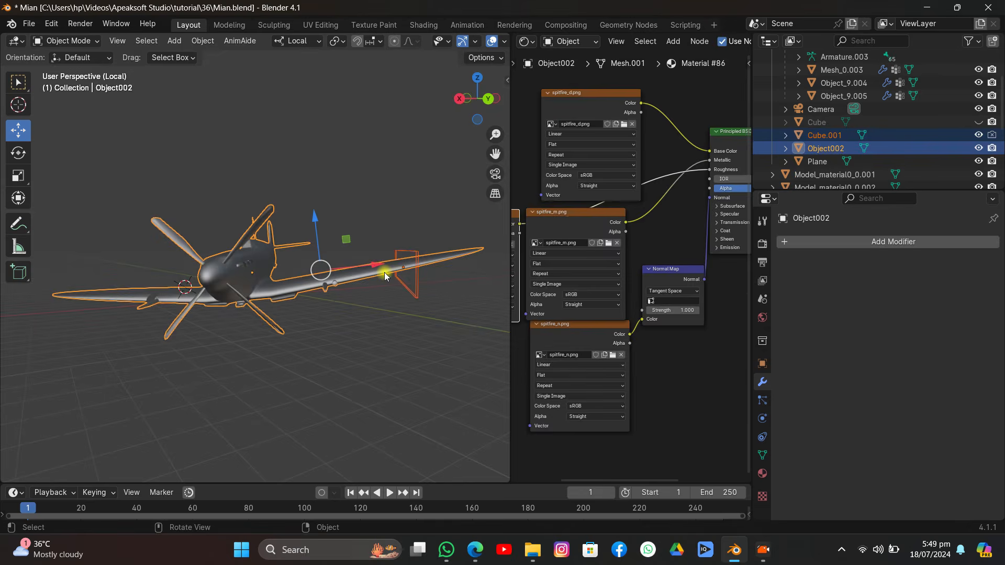
key("ctrl+KP_Subtract")
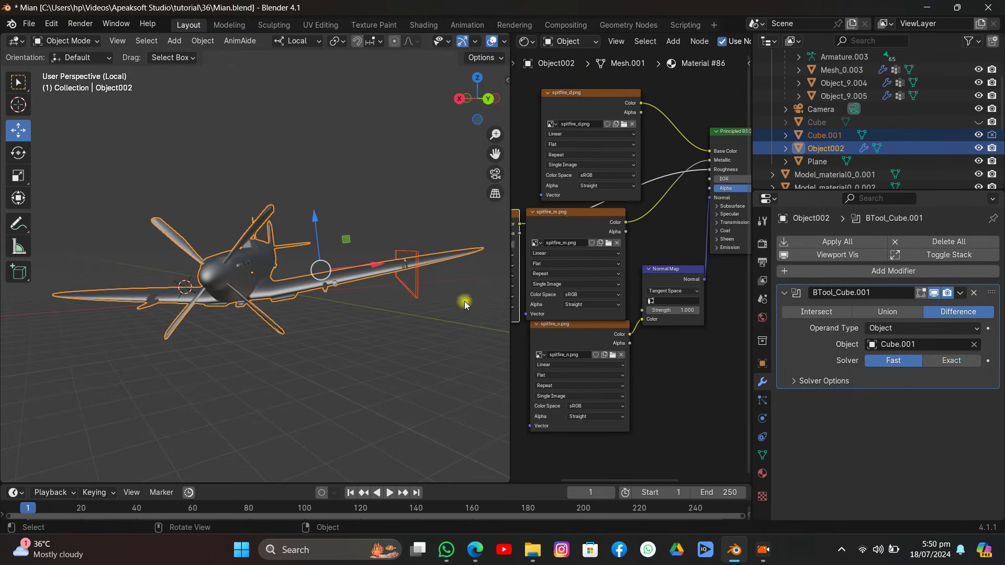
middle_click_drag(463, 300, 418, 310)
scroll(418, 310, "up", 3)
left_click(960, 292)
left_click(899, 308)
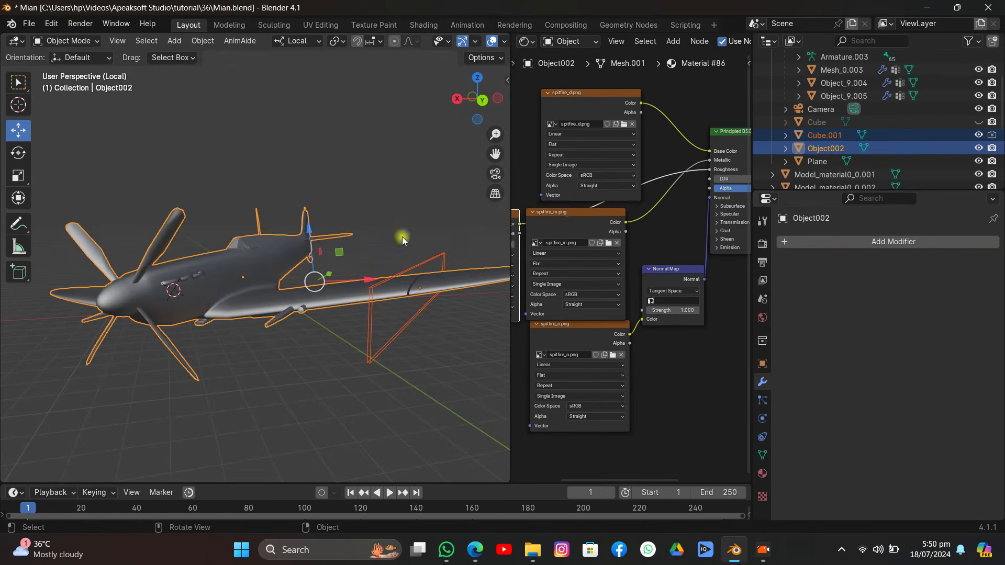
Delete the slab used as the cutter
left_click(414, 269)
key("x")
left_click(397, 254)
Select the cut-off outer section of the starboard wing in the Spitfire's mesh and separate it into its own object
middle_click_drag(398, 255, 409, 284)
left_click(288, 318)
key("Tab")
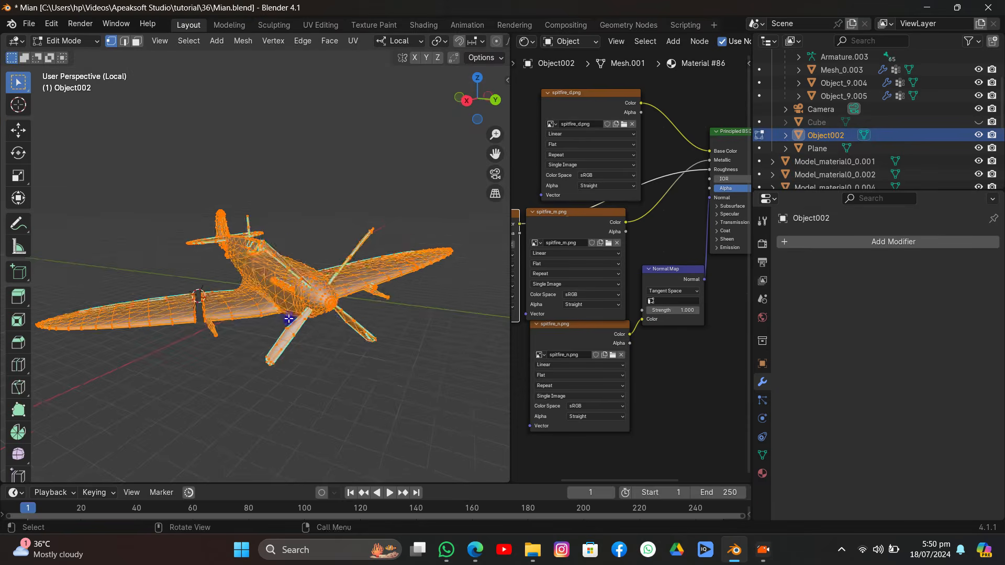
middle_click_drag(287, 318, 274, 325)
left_click(141, 284)
key("c")
mouse_move(140, 284)
left_mouse_down()
mouse_move(124, 307)
mouse_move(162, 320)
mouse_move(57, 316)
mouse_move(125, 327)
left_mouse_up()
key("Escape")
key("p")
left_click(175, 293)
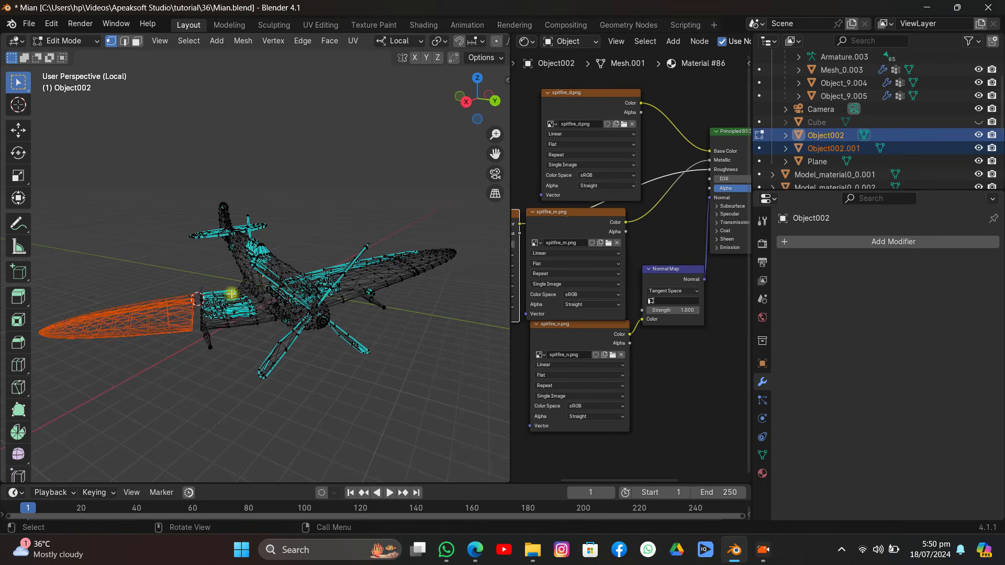
Select all linked geometry of the cut-off outer section of the port wing
middle_click_drag(357, 281, 331, 286)
left_click_drag(493, 156, 408, 170)
scroll(192, 247, "up", 4)
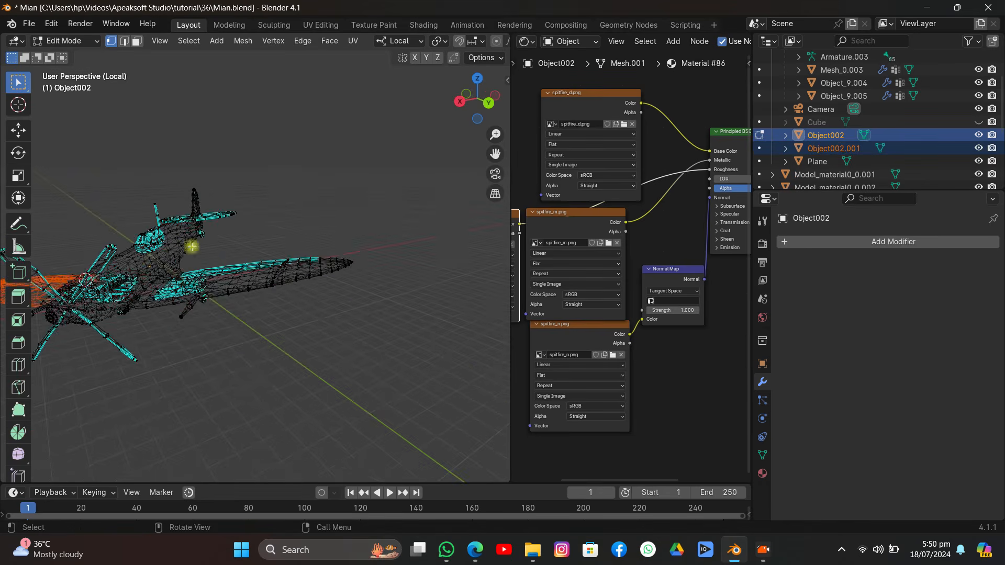
middle_click_drag(200, 252, 228, 261)
left_click_drag(479, 113, 475, 100)
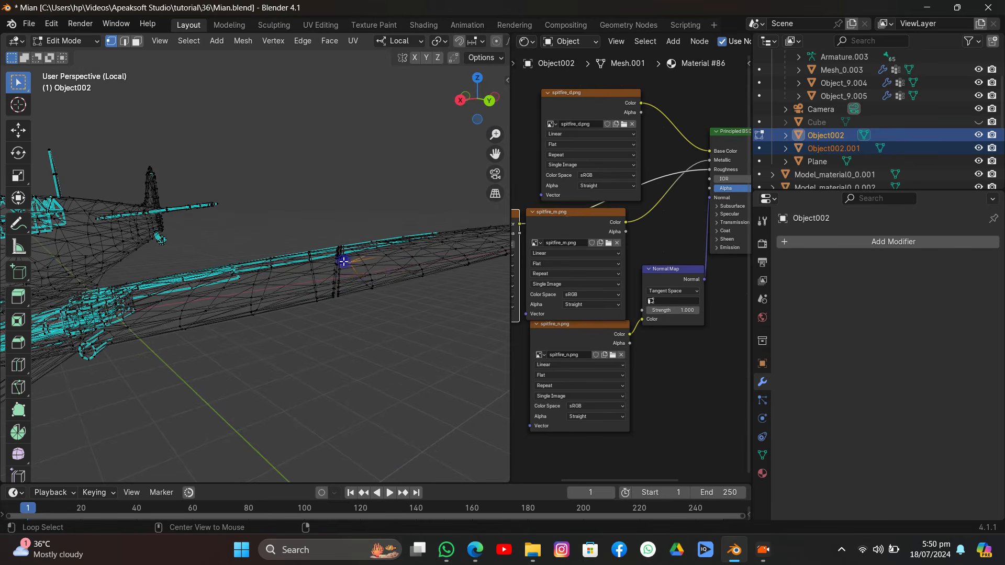
left_click(366, 274)
key("ctrl+l")
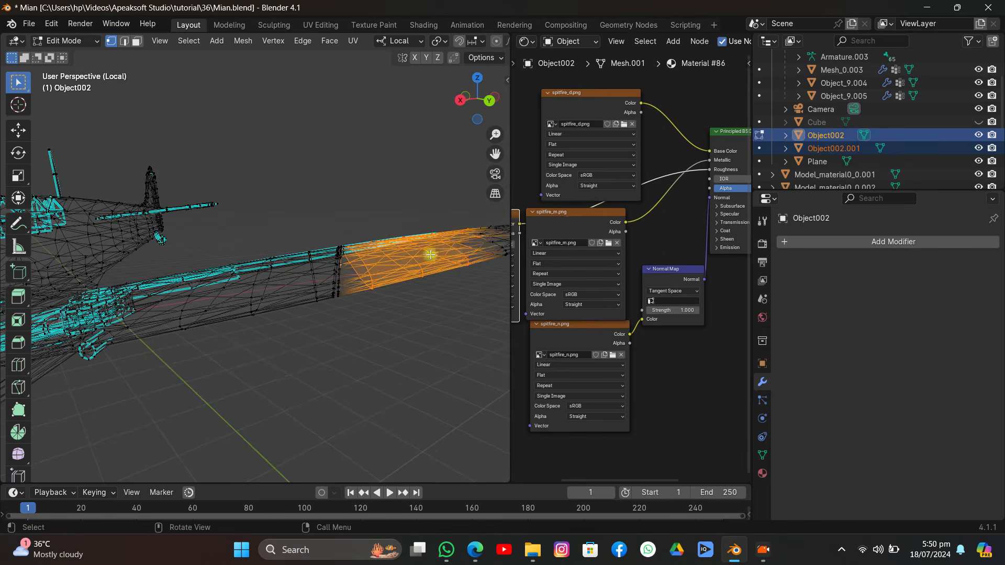
Check the selected port wing section from above in solid shading, and return to wireframe
key("g")
right_click(414, 220)
key("z")
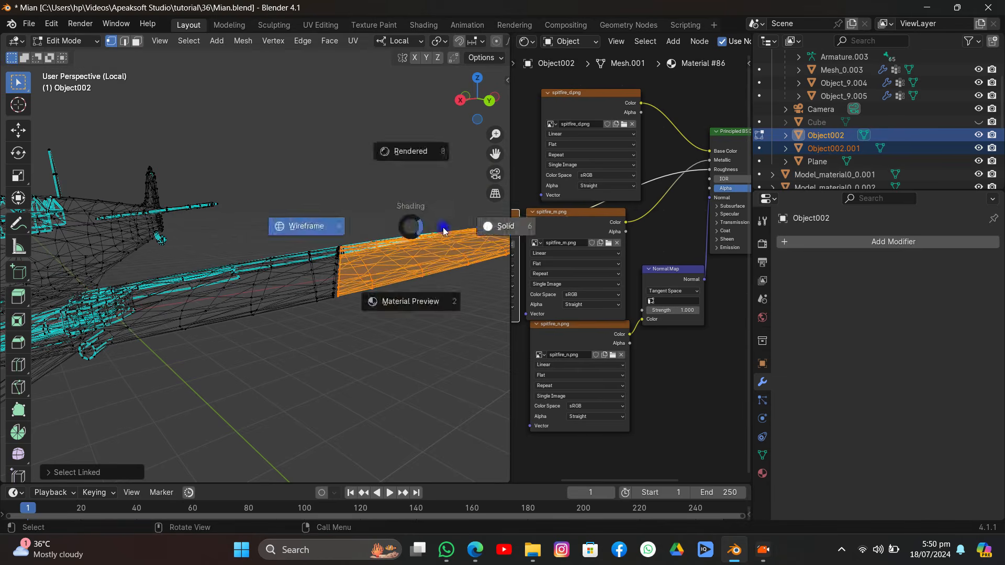
left_click(455, 229)
mouse_move(401, 240)
middle_mouse_down()
mouse_move(399, 324)
mouse_move(364, 352)
mouse_move(379, 350)
middle_mouse_up()
key("z")
left_click(360, 347)
Add the missing leading-edge geometry to the port wing selection with circle select, and separate the selection into its own object
key("c")
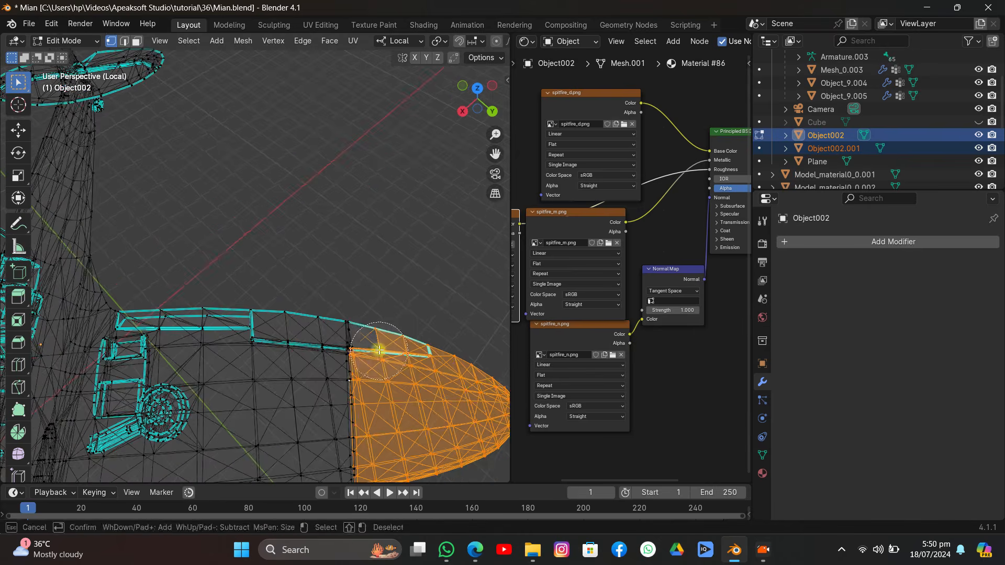
key("Escape")
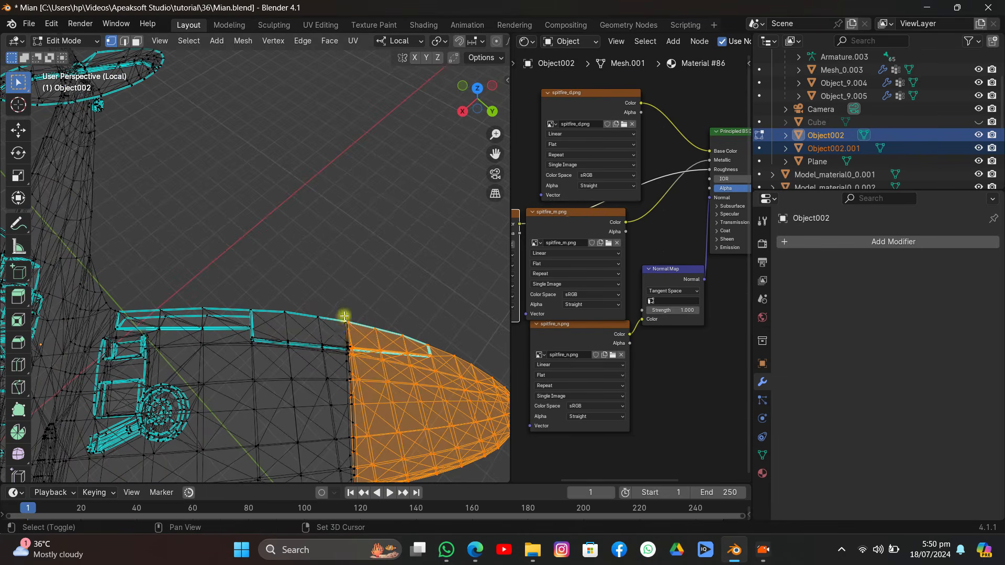
middle_click_drag(362, 325, 295, 314)
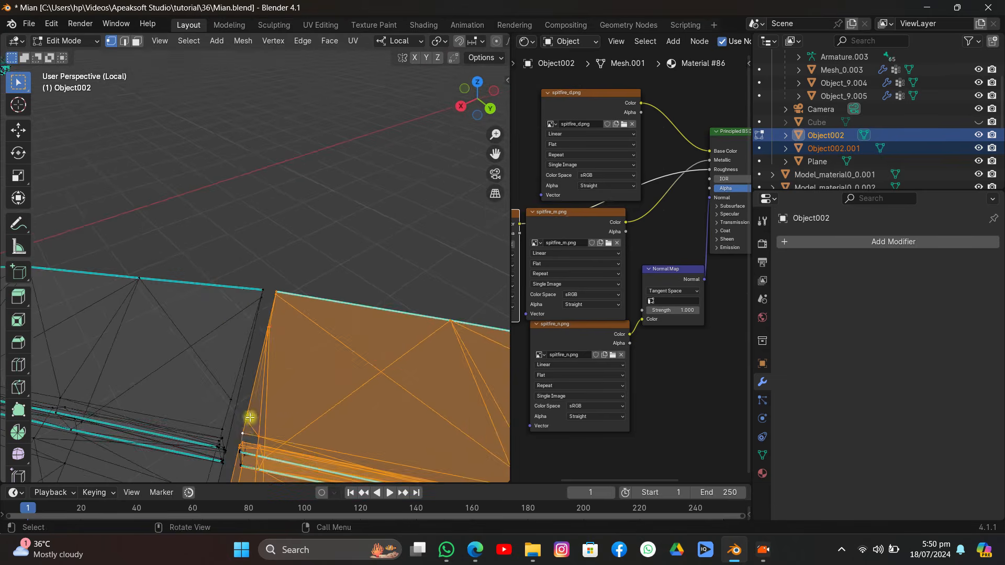
middle_click_drag(249, 417, 302, 322)
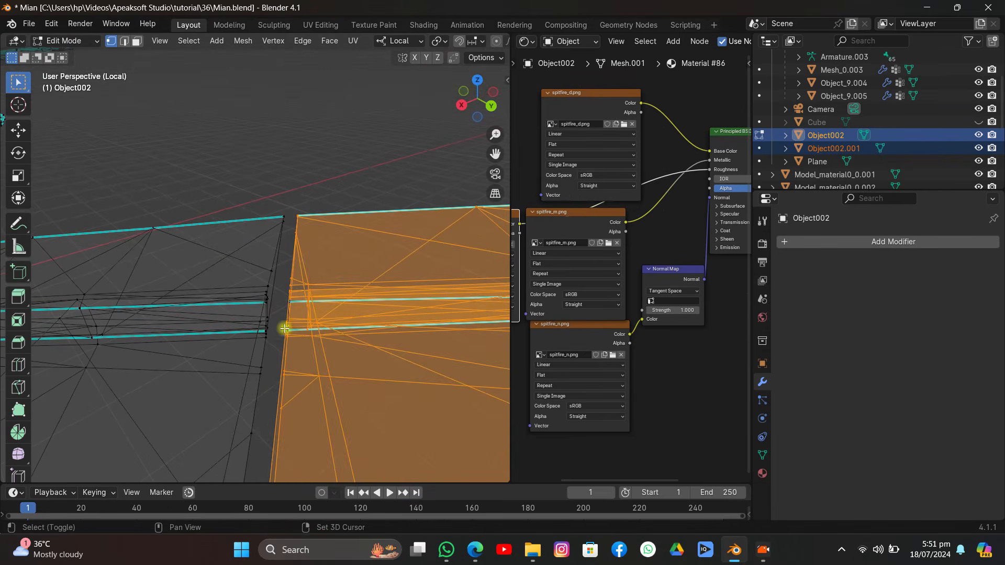
key("c")
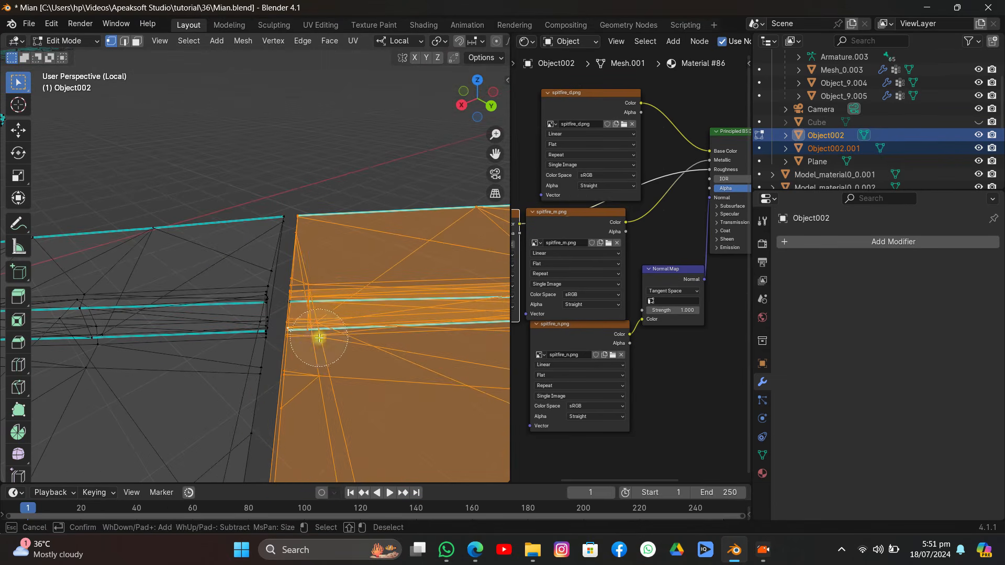
key("Escape")
scroll(319, 337, "down", 9)
middle_click_drag(318, 337, 334, 335)
scroll(334, 335, "up", 6)
key("p")
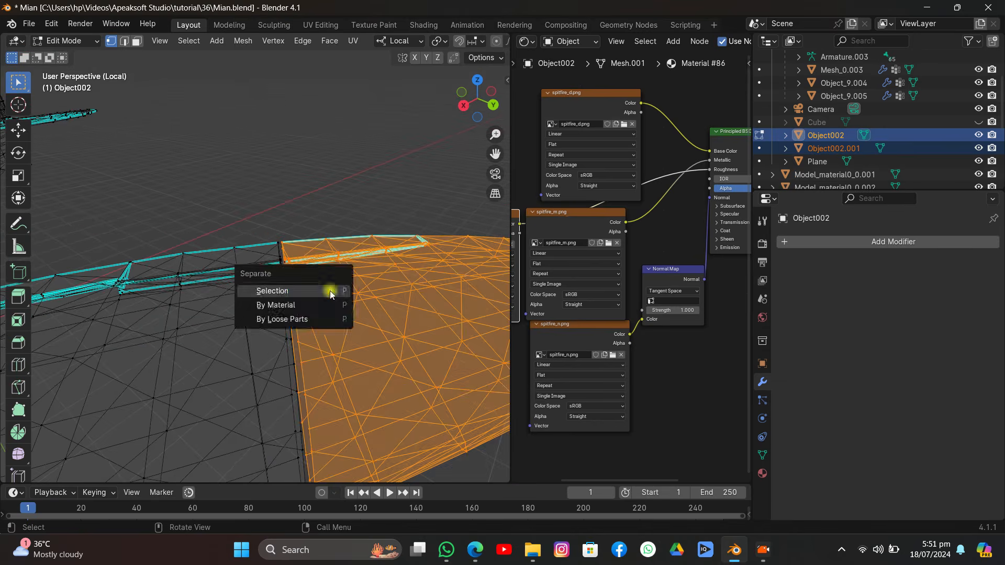
left_click(330, 295)
Place the 3D cursor on the cut edge of the separated port wing section and set the transform pivot point to 3D Cursor
key("Tab")
left_click(357, 304)
key("Tab")
middle_click_drag(357, 294, 363, 290)
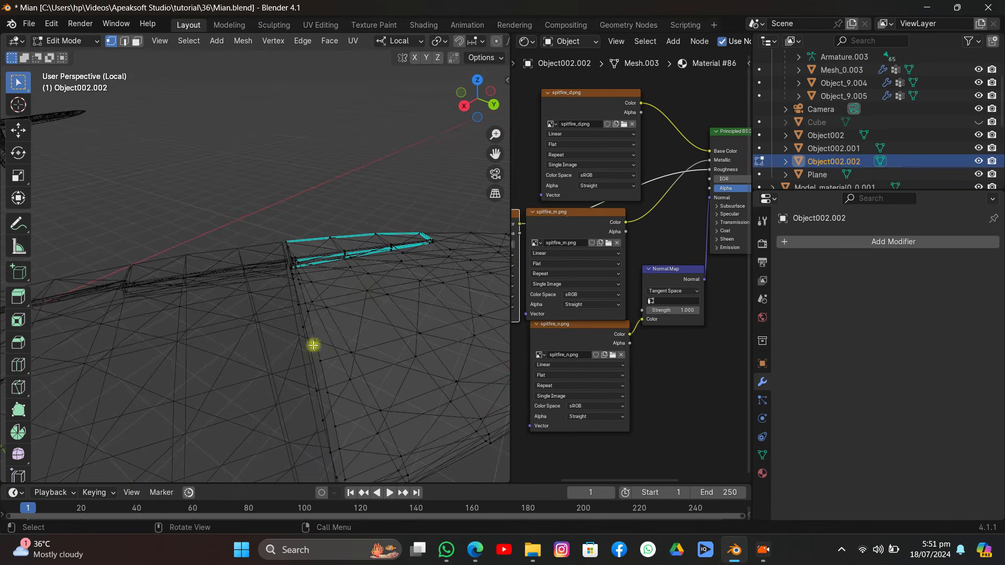
key("shift+s")
left_click(347, 370)
key("Tab")
left_click(336, 40)
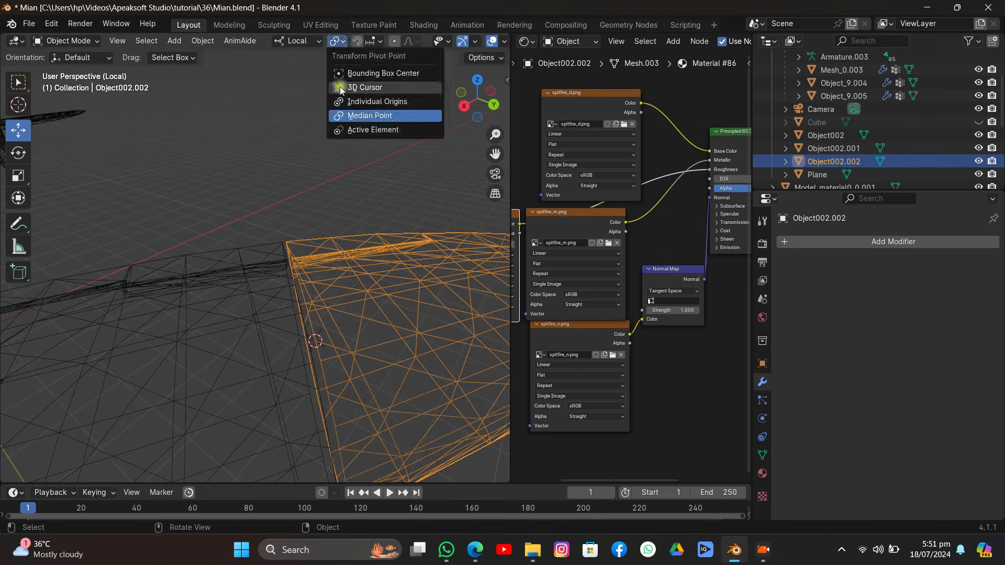
left_click(340, 87)
scroll(341, 176, "down", 5)
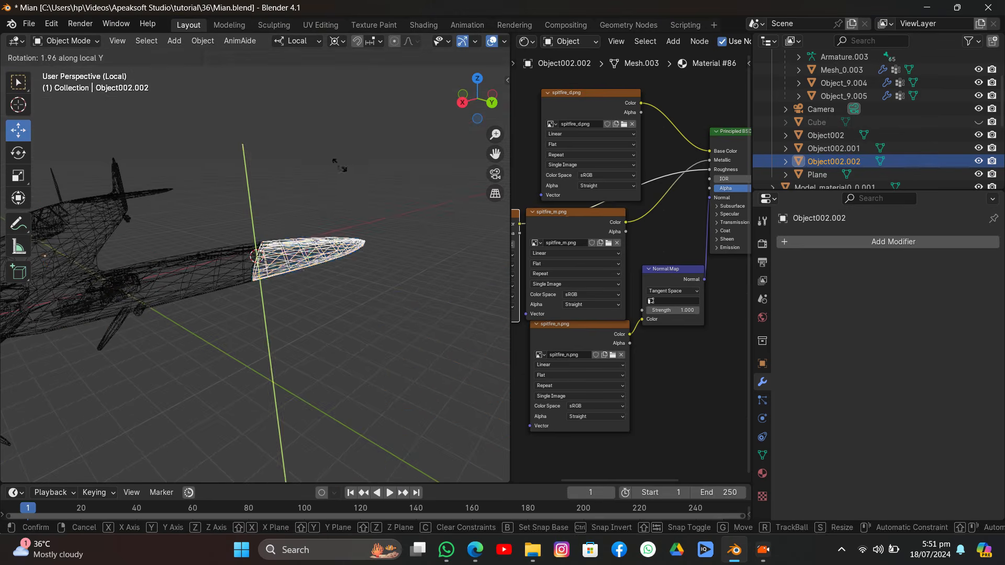
Set the origin of the separated port wing section to the 3D cursor at its cut edge
right_click(308, 159)
mouse_move(314, 146)
left_click(380, 189)
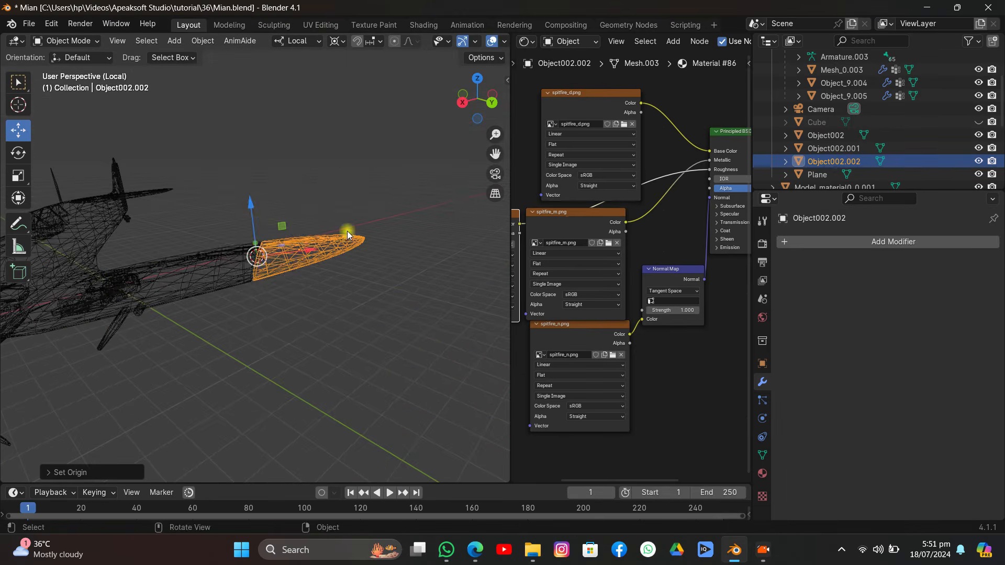
right_click(347, 231)
mouse_move(347, 231)
left_click(408, 257)
Change the transform pivot point from 3D Cursor to Median Point
left_click(293, 43)
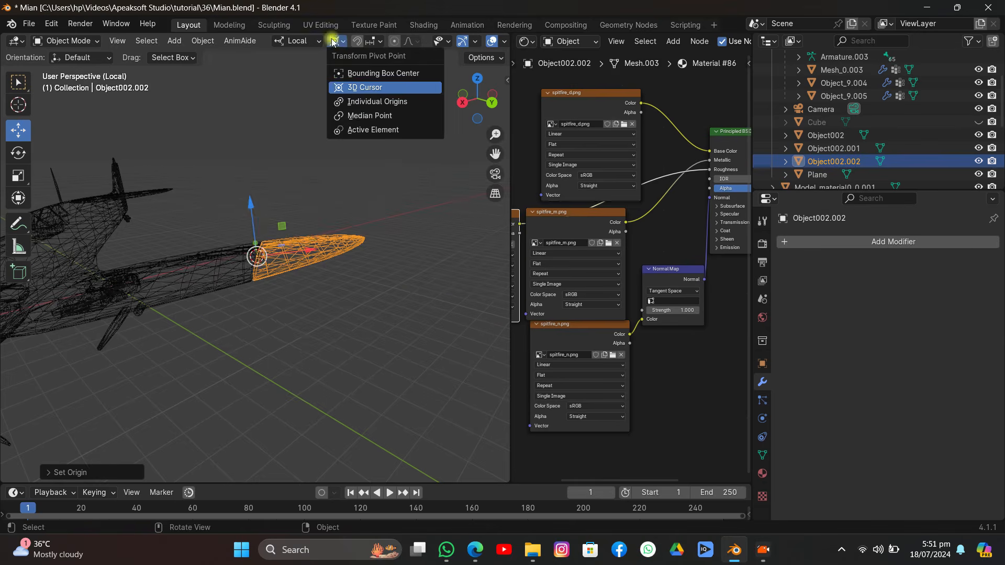
left_click(335, 41)
left_click(335, 41)
left_click(340, 115)
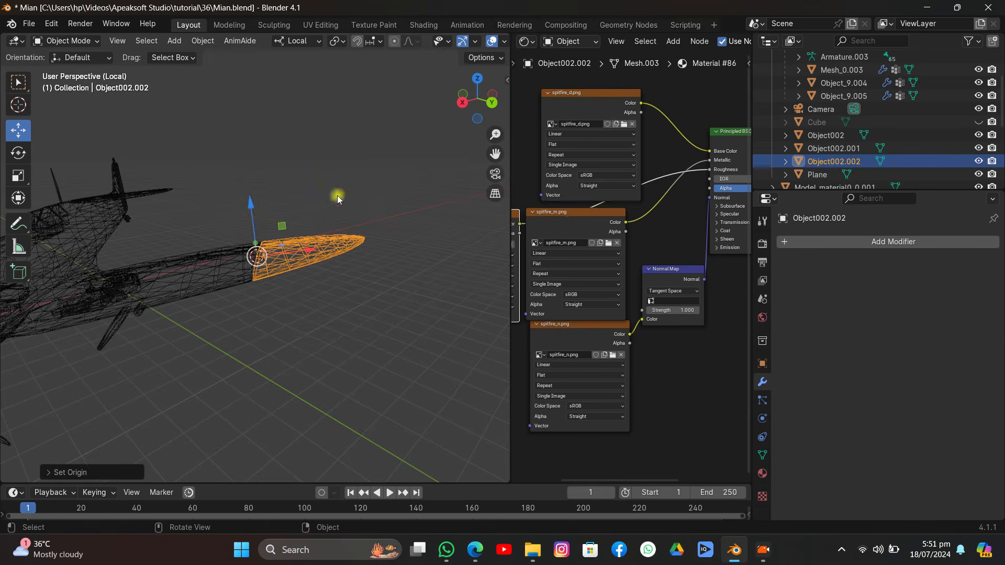
left_click(320, 42)
mouse_move(342, 42)
left_click(349, 101)
Rotate the separated port wing section about its local Y axis so it bends at the cut edge
key("r")
key("y")
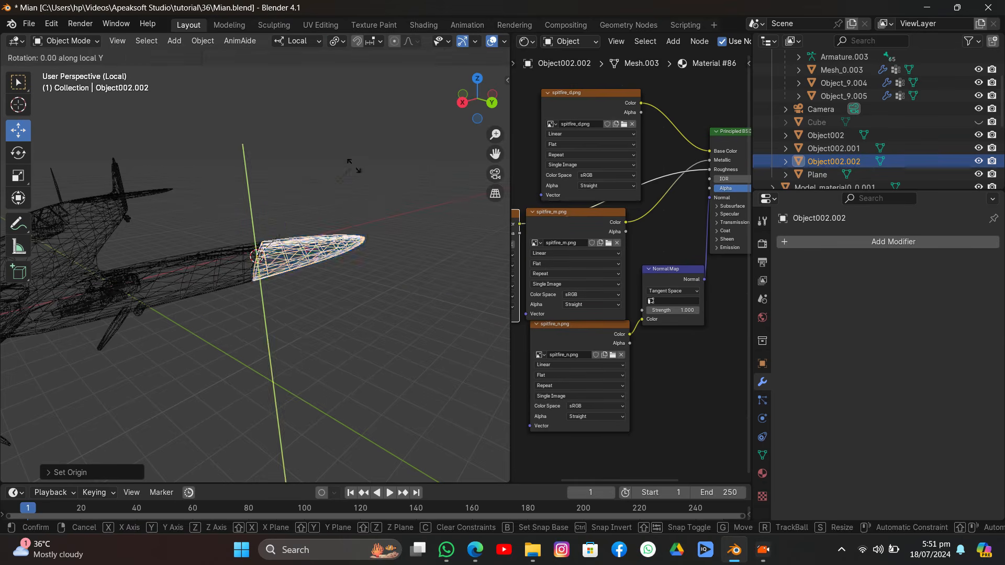
left_click(350, 242)
Select the separated starboard wing and set its origin to its center of mass (surface)
middle_click_drag(351, 242, 369, 240)
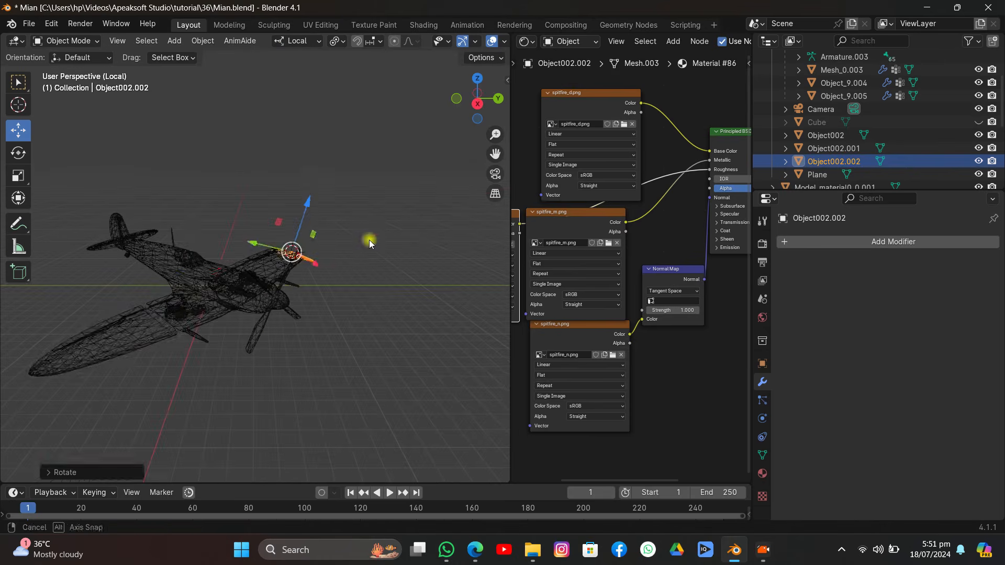
left_click(159, 328)
right_click(159, 328)
mouse_move(157, 325)
left_click(269, 366)
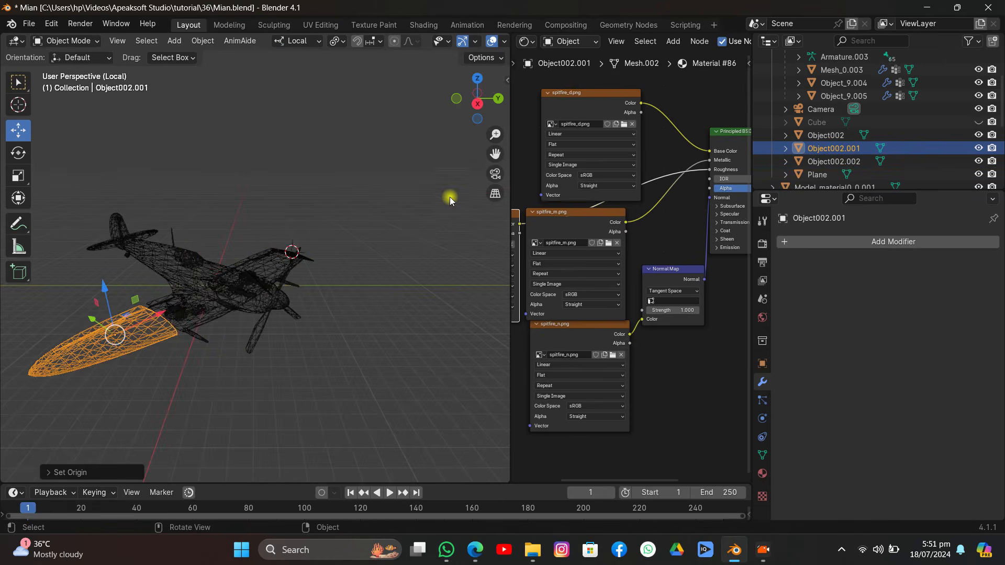
Leave local view to show the whole rocky scene and save the file
key("slash")
key("ctrl+s")
scroll(485, 43, "down", 2)
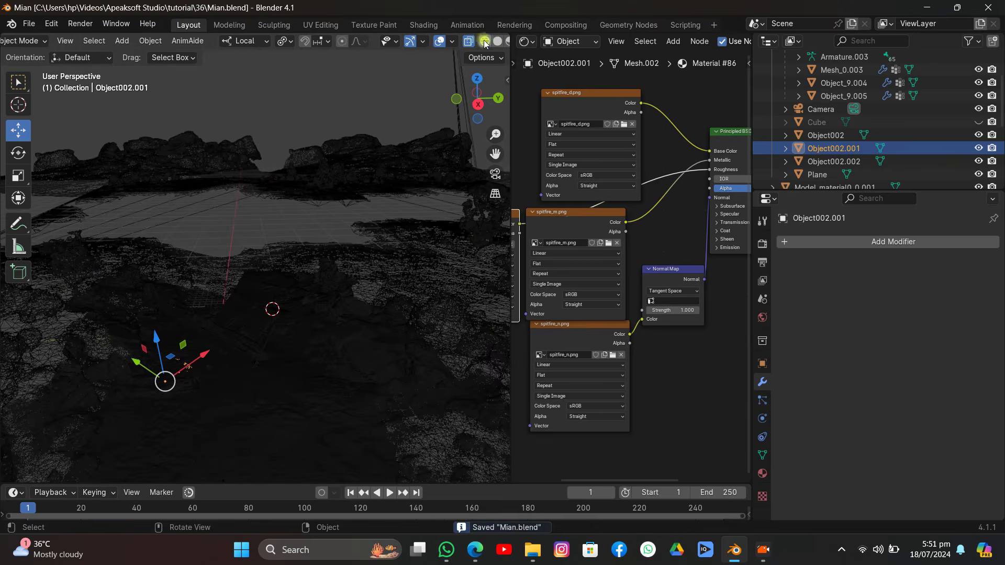
In solid shading, move the starboard wing onto the ground beside the fuselage and tilt it with a free trackball rotation
left_click(496, 42)
middle_click_drag(362, 138, 372, 96)
scroll(328, 171, "up", 2)
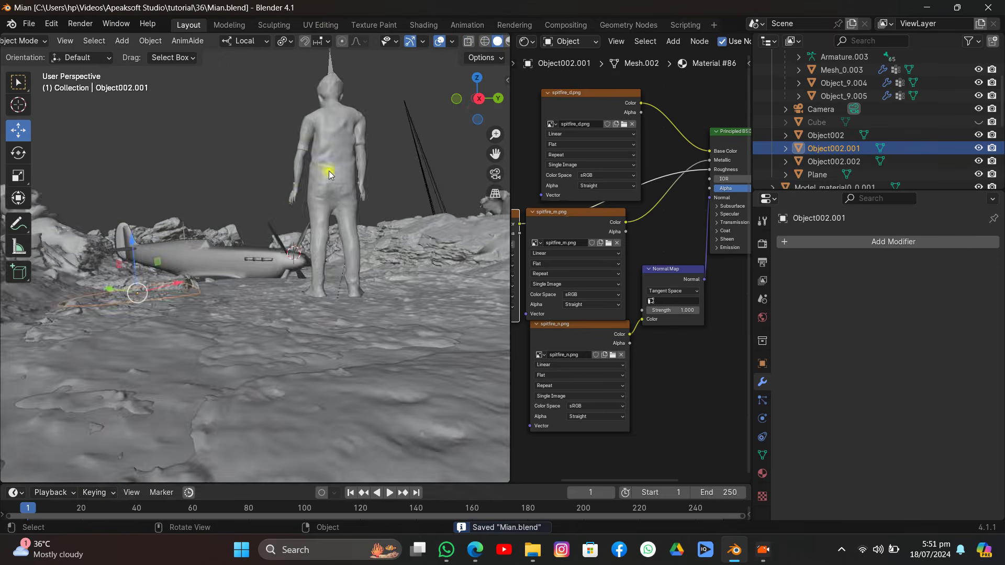
middle_click_drag(292, 198, 288, 211, "shift")
left_click_drag(133, 313, 150, 301)
key("r")
key("r")
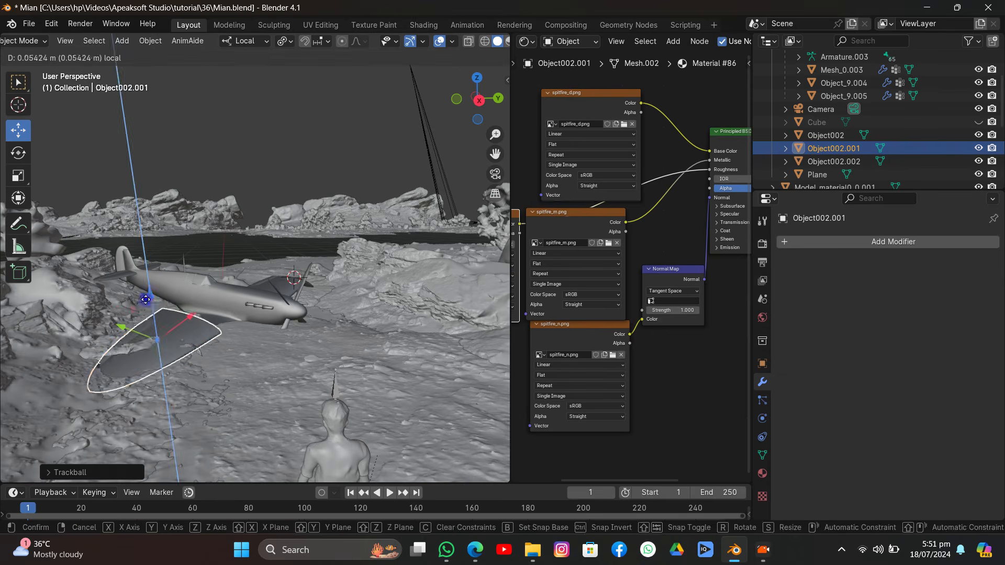
left_click(243, 310)
Scale the starboard wing down and adjust its tilt on the ground with another trackball rotation
key("s")
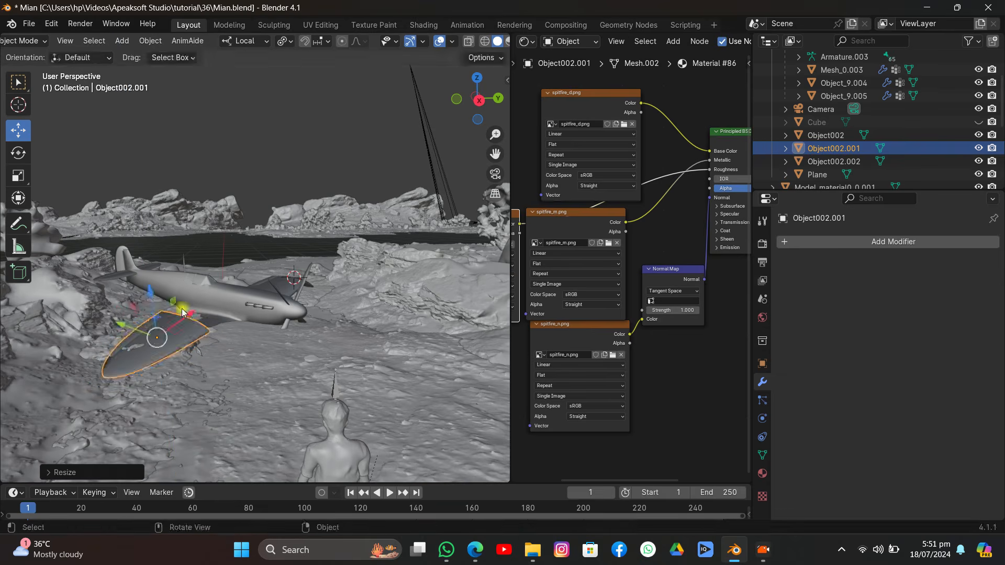
left_click(184, 325)
key("r")
key("r")
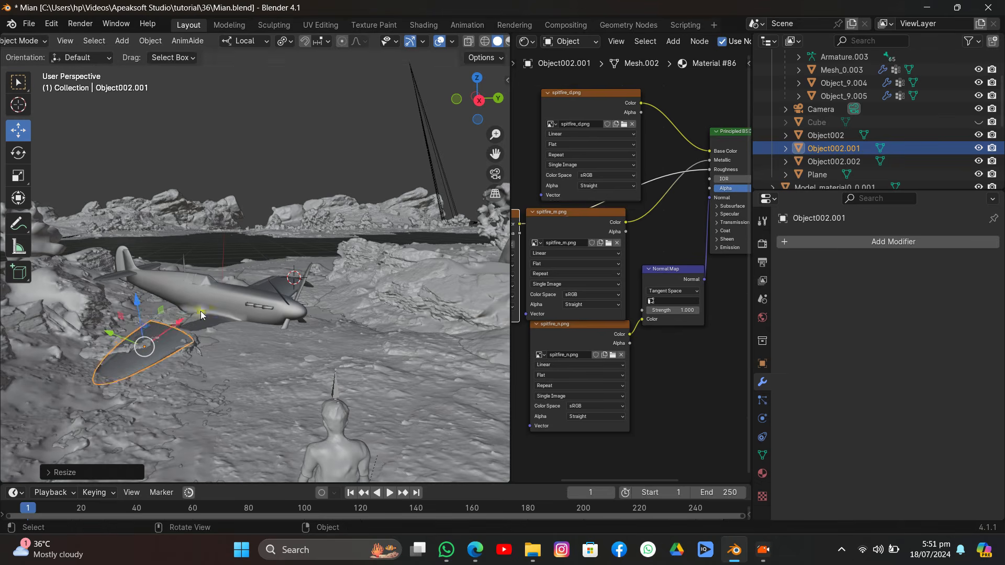
key("Return")
Return to the camera view, clear the selection, and save the file
key("KP_0")
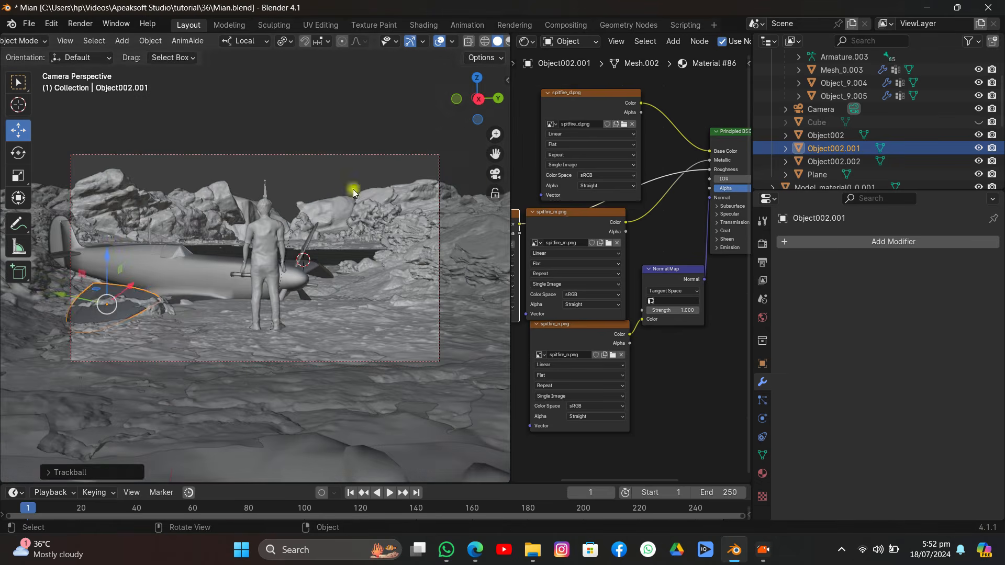
left_click(332, 122)
key("ctrl+s")
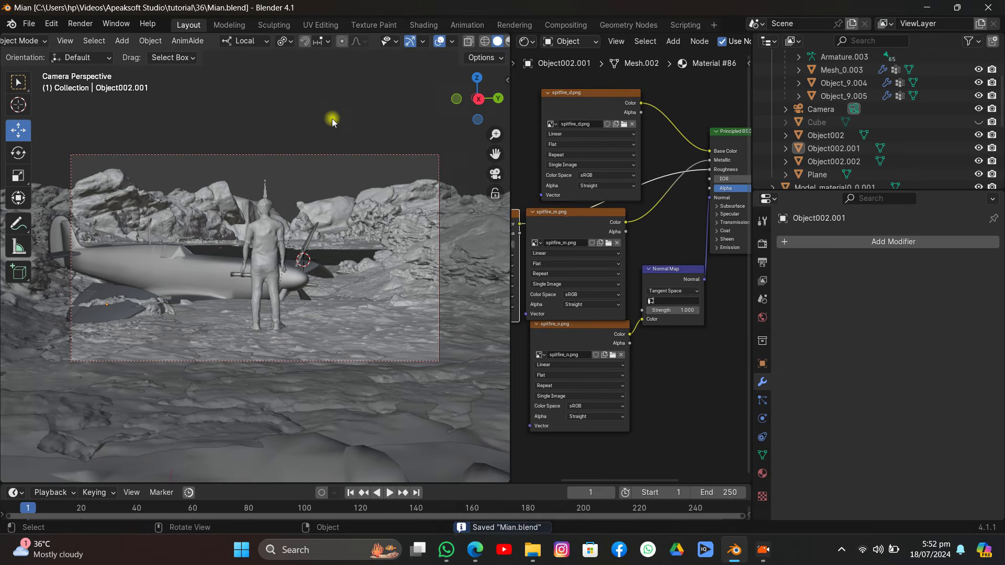
Rotate the separated port wing section freely in the camera view and deselect it
left_click(328, 275)
key("r")
key("r")
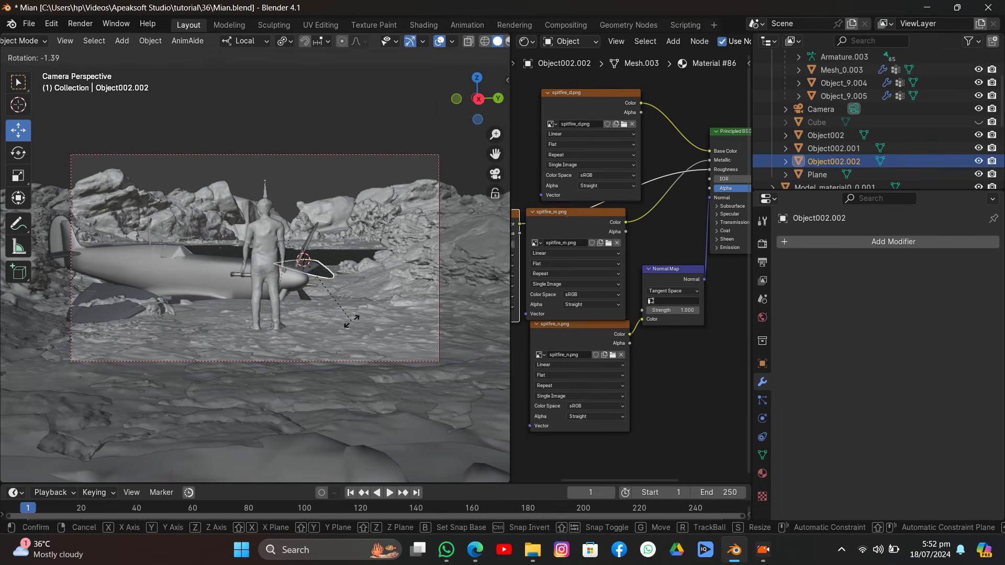
key("Return")
left_click(338, 171)
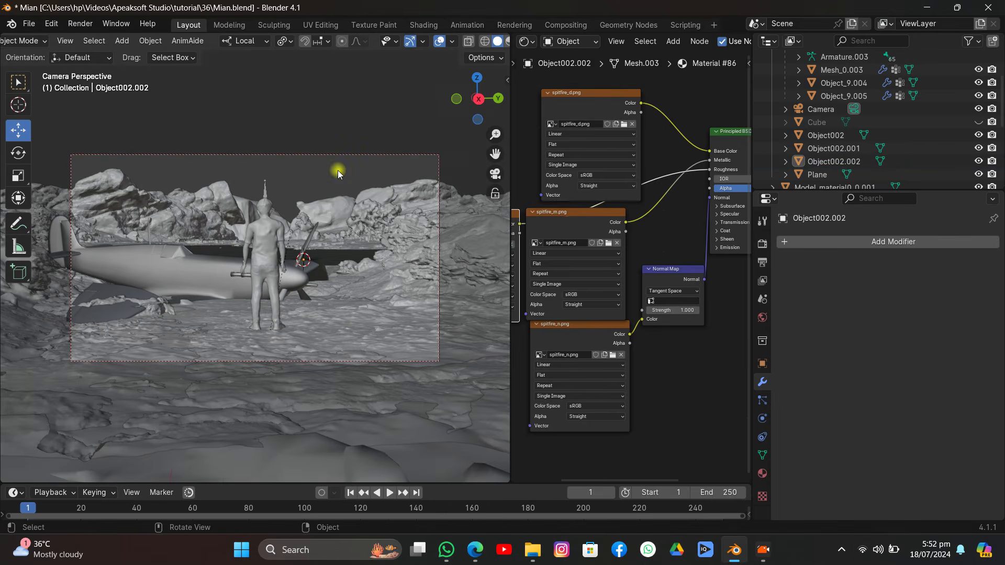
Add a mesh cube and move it in front of the aircraft's nose
left_click(304, 254)
scroll(305, 255, "up", 3)
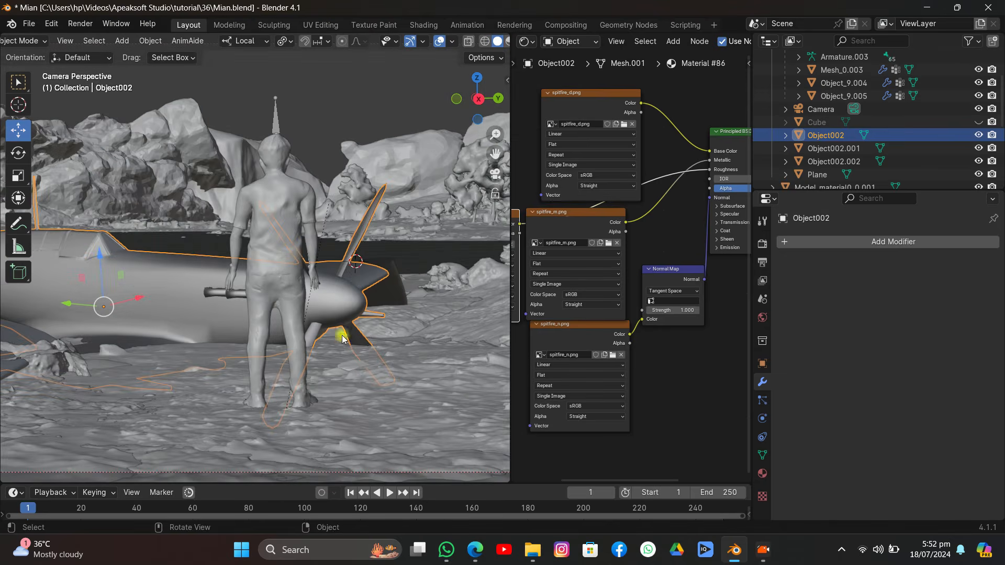
key("shift+a")
mouse_move(335, 272)
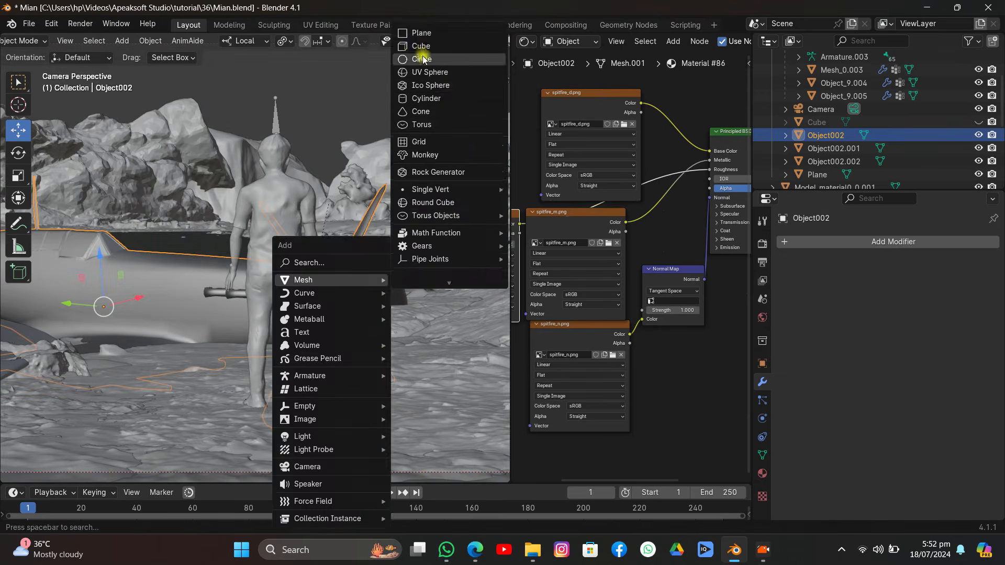
left_click(422, 50)
left_click_drag(359, 230, 361, 249)
middle_click_drag(361, 249, 332, 268)
left_click_drag(181, 319, 126, 363)
Rotate the cube about its local Z axis and position it beneath the propeller
key("r")
key("z")
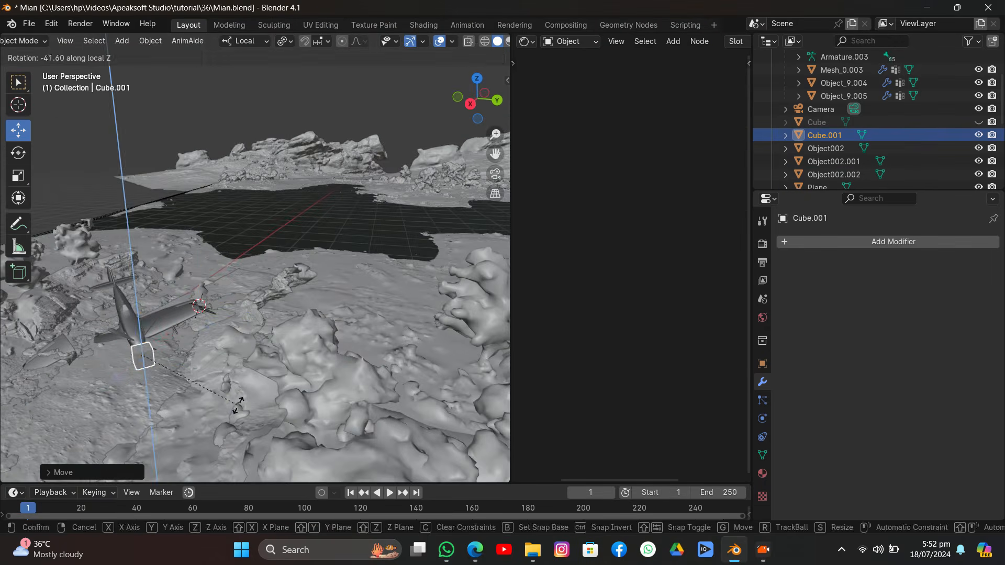
left_click(240, 401)
middle_click_drag(240, 401, 294, 304)
scroll(294, 305, "up", 4)
left_click_drag(274, 302, 268, 364)
left_click_drag(303, 418, 231, 412)
left_click_drag(169, 401, 181, 394)
Stretch the cube about three times along its local X axis and shift it vertically under the nose
key("s")
key("y")
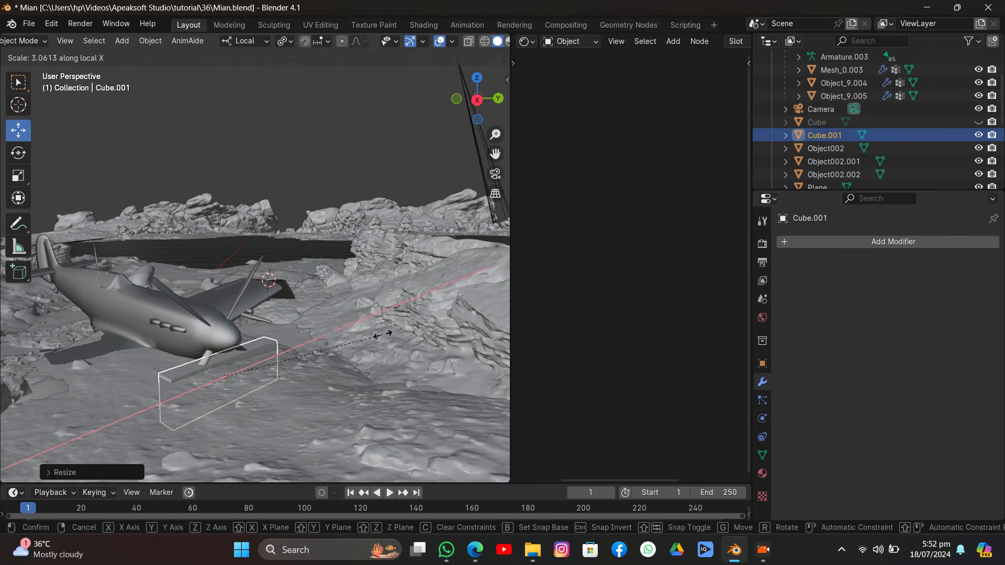
left_click(340, 374)
left_click_drag(230, 329, 225, 343)
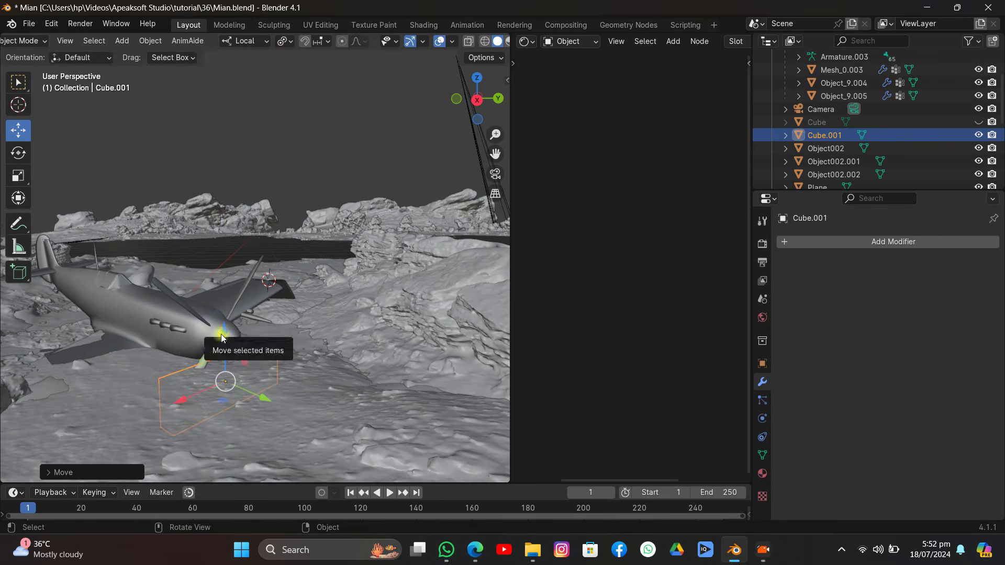
left_click(210, 323)
left_click(271, 346)
Flatten the cube along its local Z axis and raise it to intersect the lower propeller blades
middle_click_drag(270, 346, 275, 328)
scroll(275, 330, "up", 3)
scroll(275, 329, "down", 3)
scroll(275, 329, "down", 5)
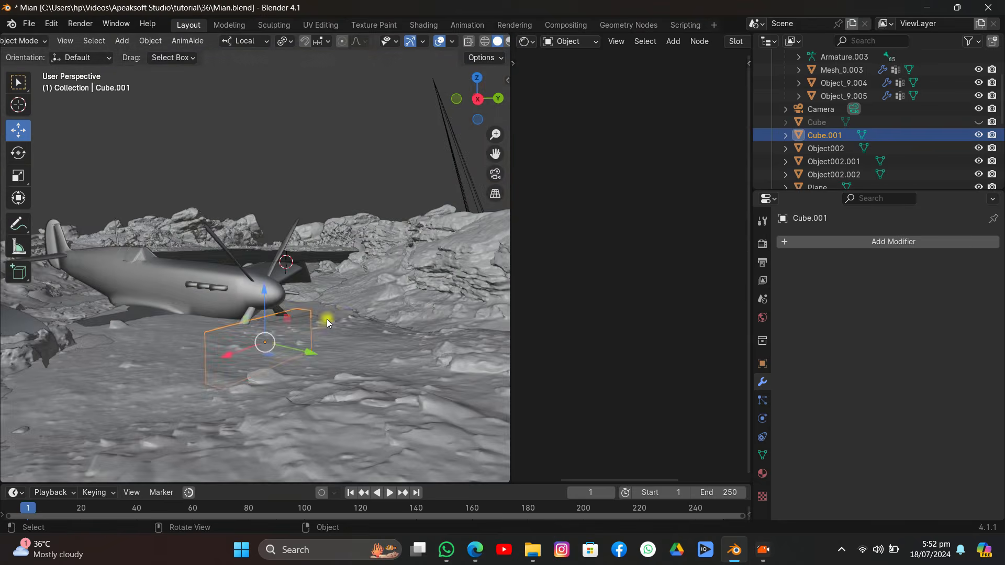
key("s")
key("z")
key("z")
left_click(262, 335)
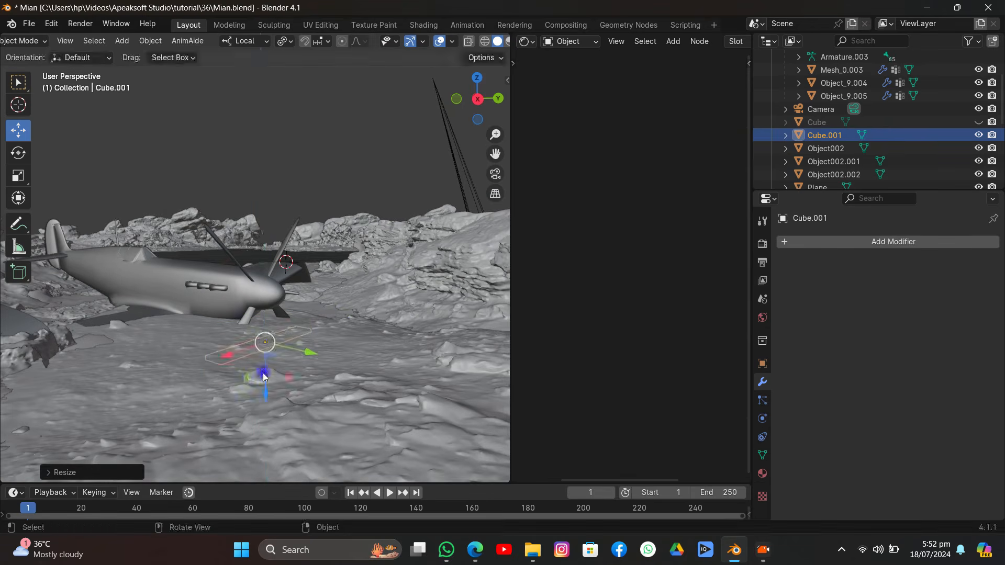
left_click_drag(264, 375, 255, 347)
Cut the flattened cube out of the aircraft body with an Exact Boolean Difference and apply the modifier
left_click(252, 301, "shift")
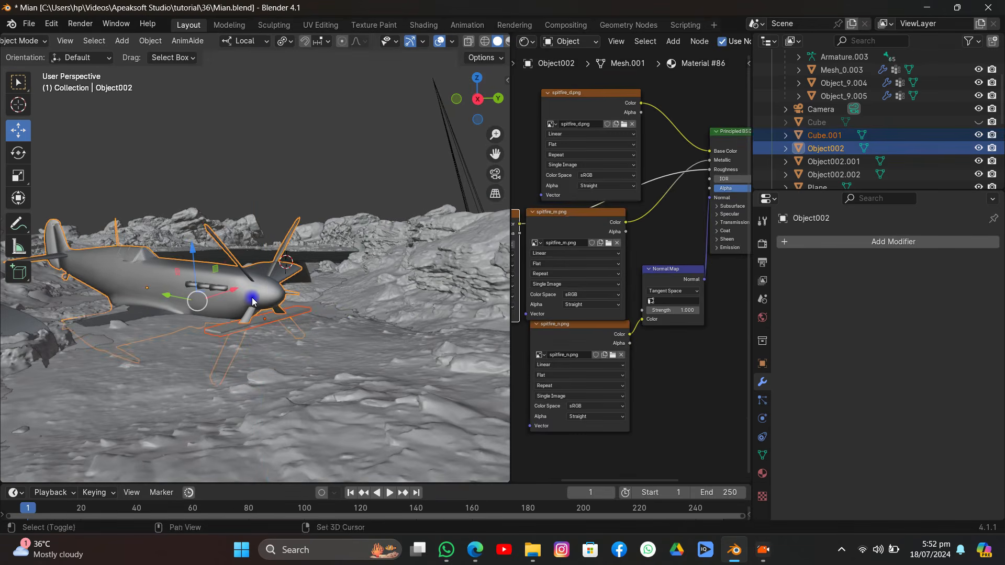
key("ctrl+KP_Subtract")
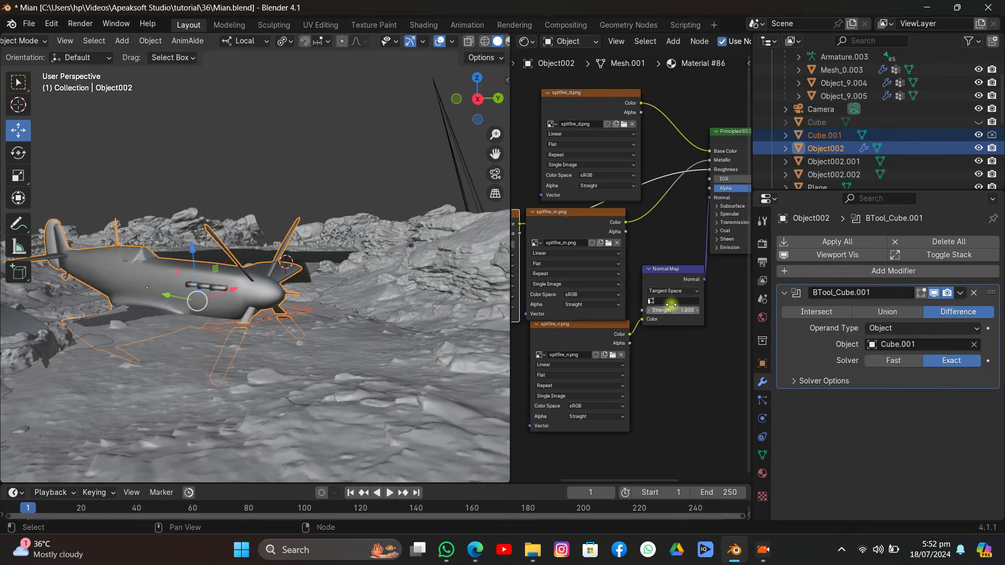
left_click(960, 292)
left_click(904, 308)
Delete the cutter cube beneath the aircraft's nose
left_click(300, 314)
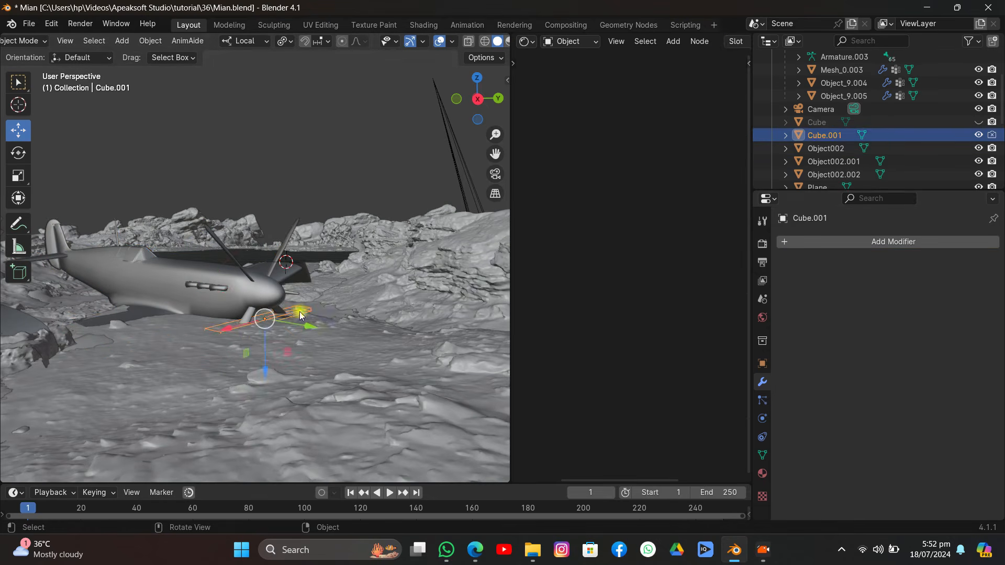
key("x")
left_click(298, 312)
In the aircraft's wireframe mesh, select all linked geometry of the two cut-off lower propeller blade ends
left_click(275, 293)
key("Tab")
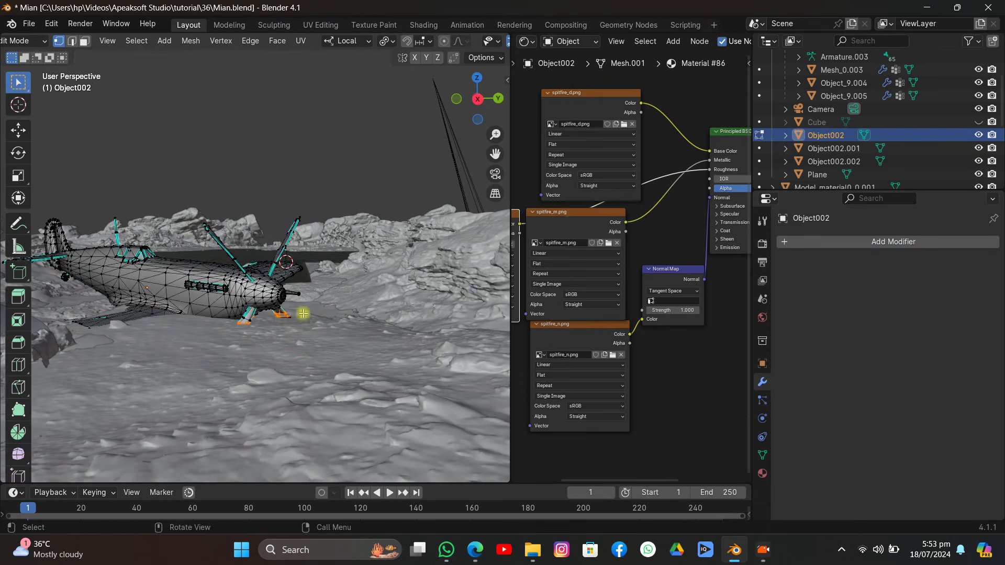
key("shift+z")
middle_click_drag(304, 313, 289, 300)
key("l")
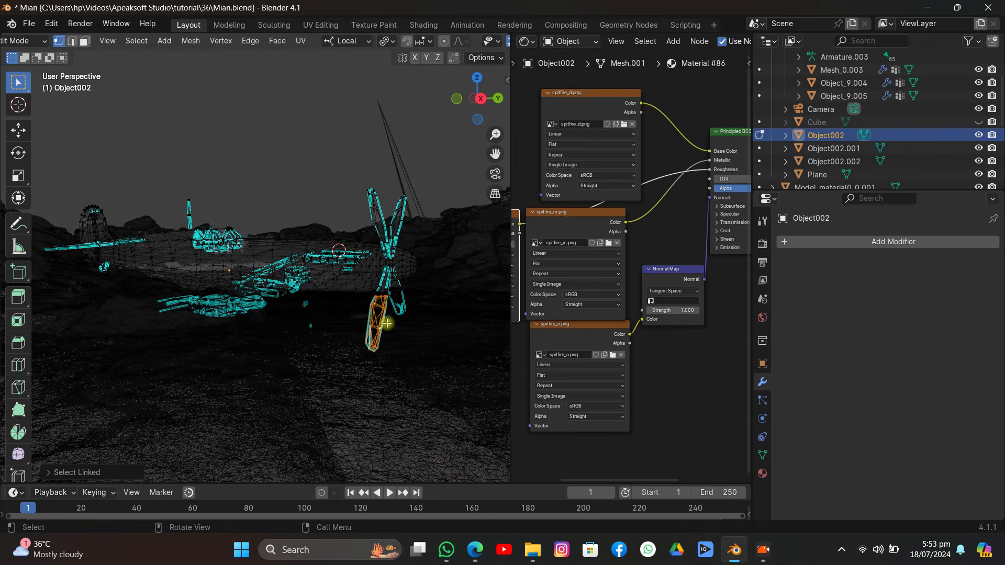
right_click(416, 306)
key("Escape")
Separate the selected blade ends into their own object and select that object in Object Mode
key("g")
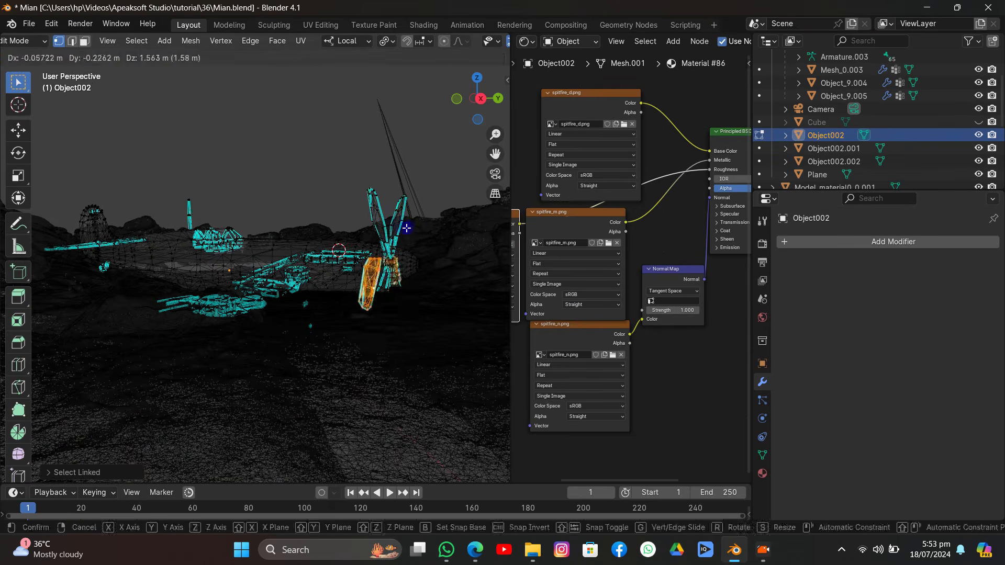
right_click(406, 229)
key("p")
left_click(407, 229)
key("Tab")
left_click(395, 291)
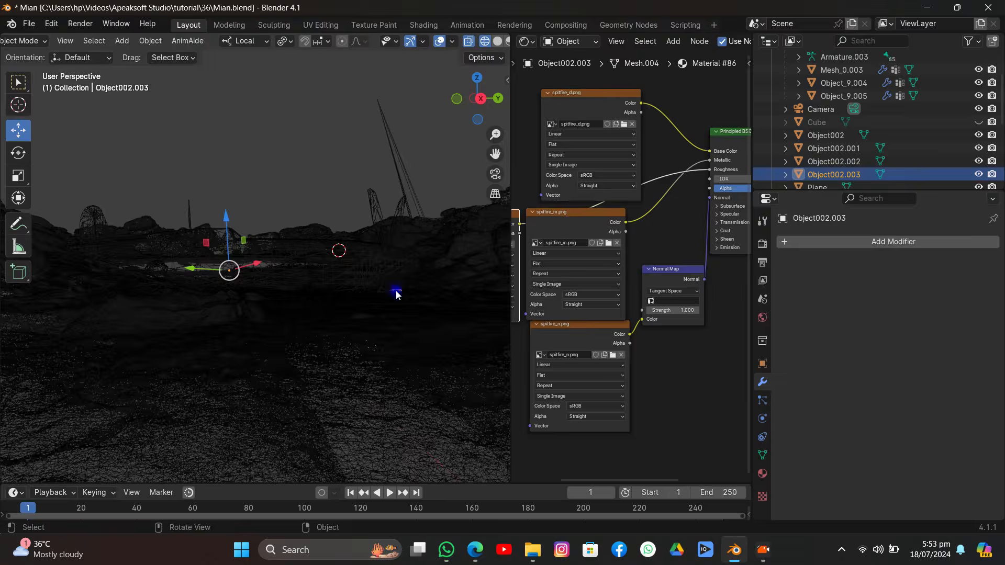
Set the blade-end object's origin to its center of mass (surface) and move it up above the ground
right_click(396, 291)
mouse_move(396, 291)
left_click(449, 332)
key("g")
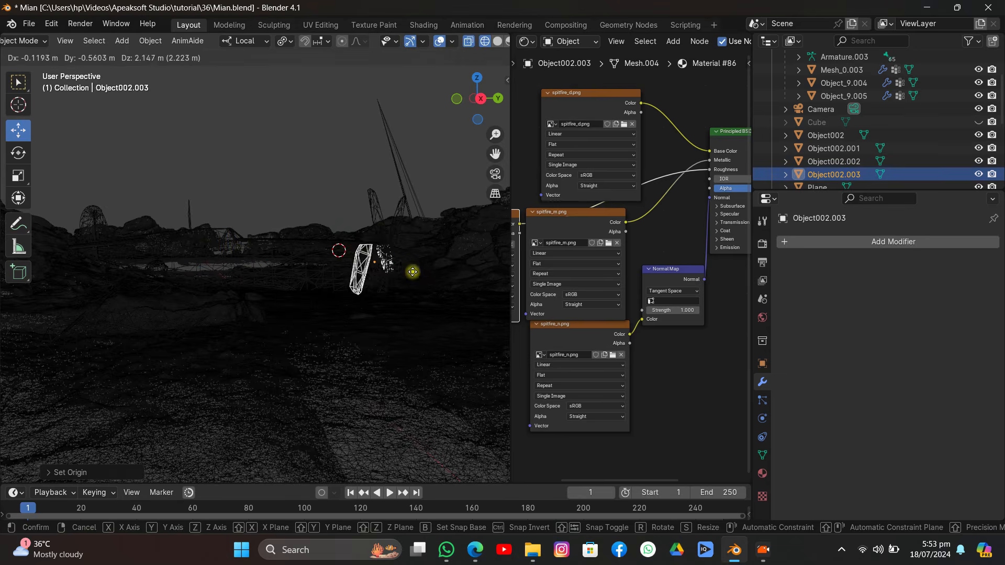
left_click(412, 270)
Box-select the far blade end in the blade-end mesh, separate it into its own object, and return to solid-shaded Object Mode
key("z")
left_click(442, 271)
middle_click_drag(423, 257, 407, 262)
key("Tab")
key("z")
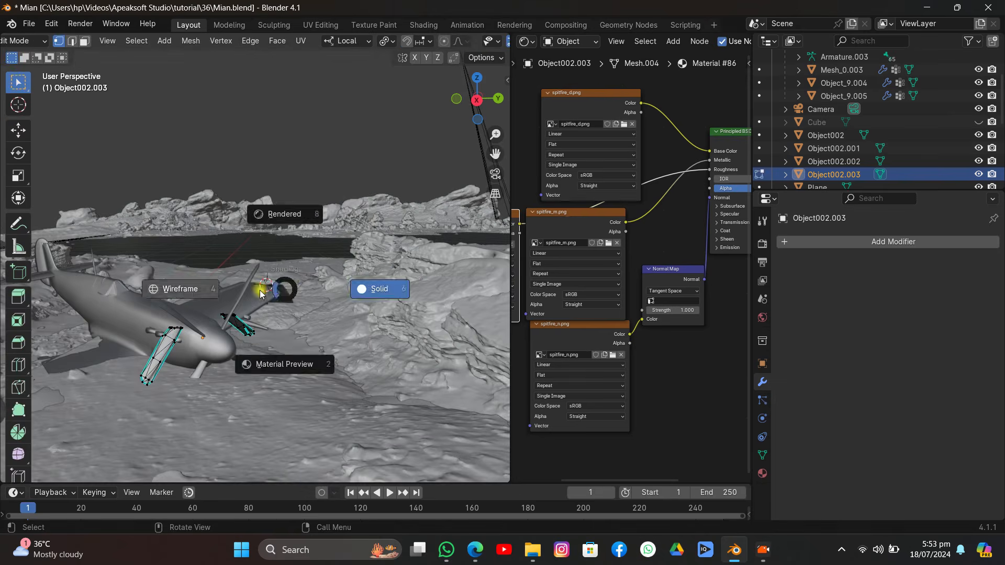
left_click(260, 288)
left_click_drag(271, 274, 226, 376)
key("z")
left_click(308, 377)
key("p")
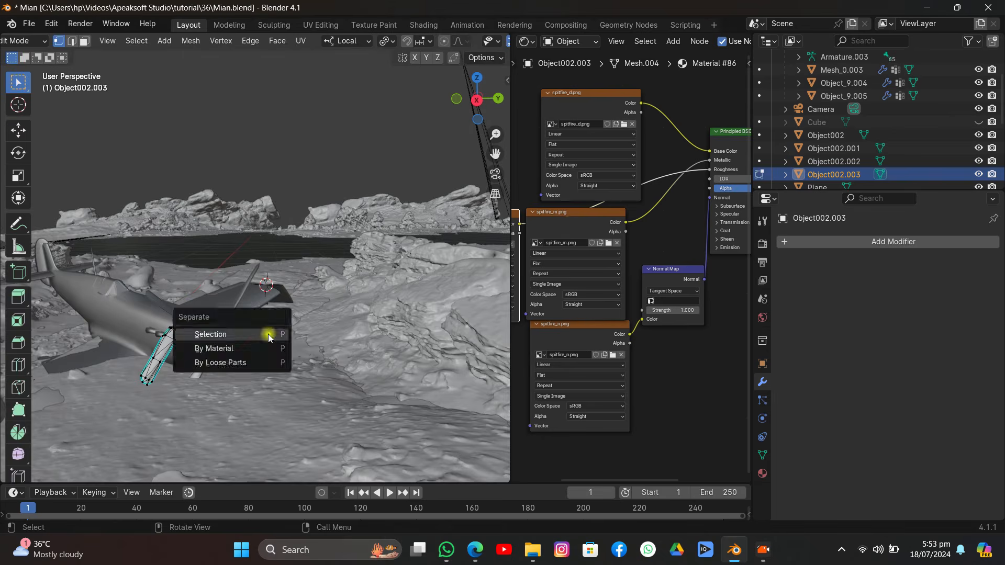
left_click(268, 334)
key("Tab")
Set the origins of both blade-end objects to their center of mass (surface)
right_click(268, 327)
mouse_move(269, 325)
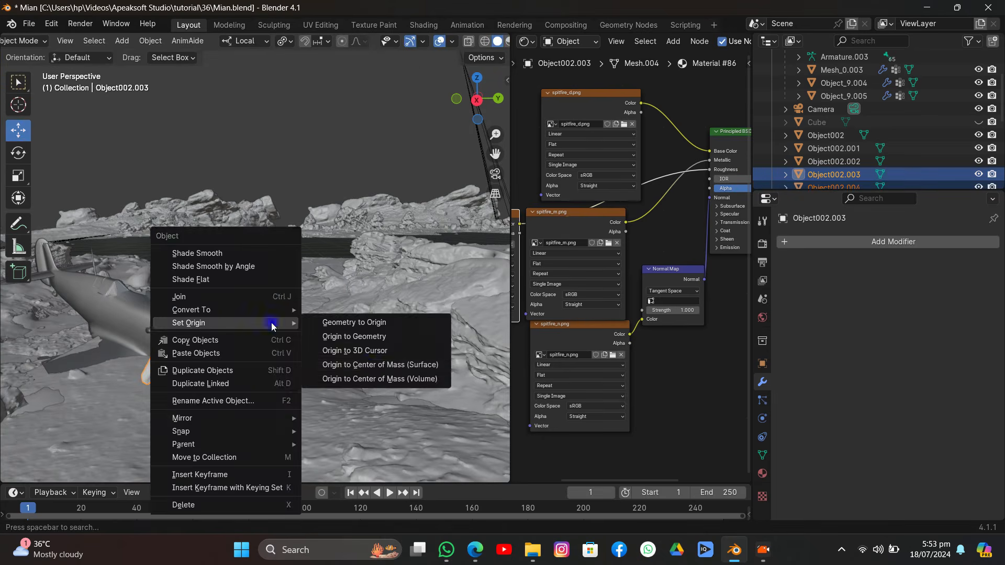
left_click(376, 366)
Rotate the near blade end, Object002.003, and lower it to lie flat on the ground beneath the Spitfire's nose
left_click(163, 365)
key("r")
key("r")
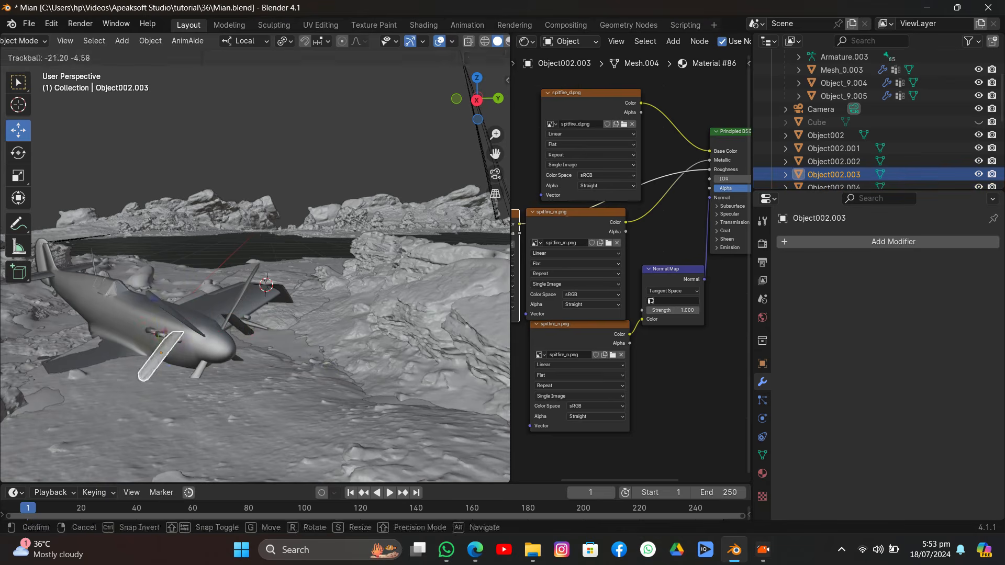
left_click(166, 337)
key("g")
left_click(168, 371)
key("r")
key("r")
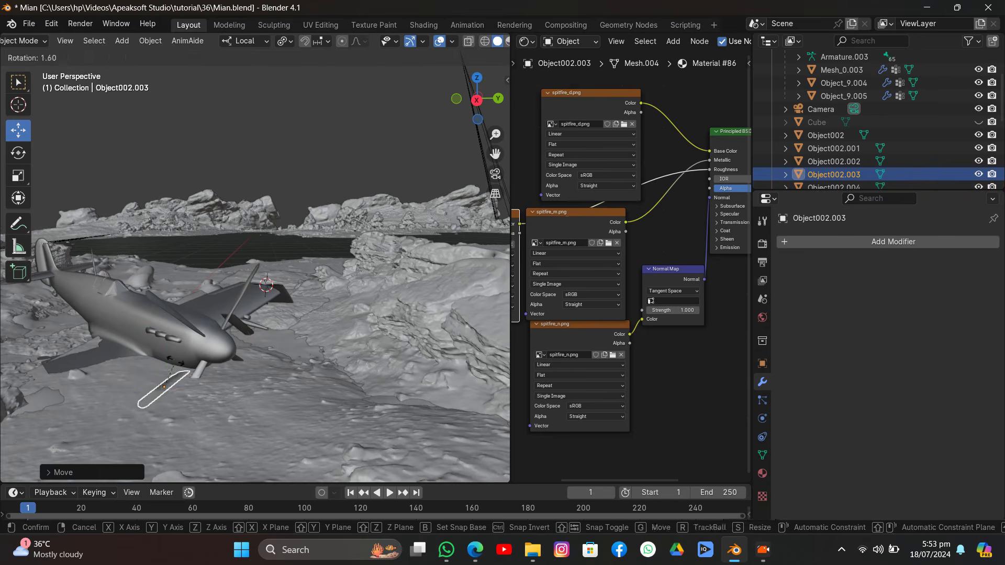
left_click(234, 323)
Rotate the far blade end, Object002.004, freely and move it down onto the ground beside the nose
left_click(239, 329)
key("r")
key("r")
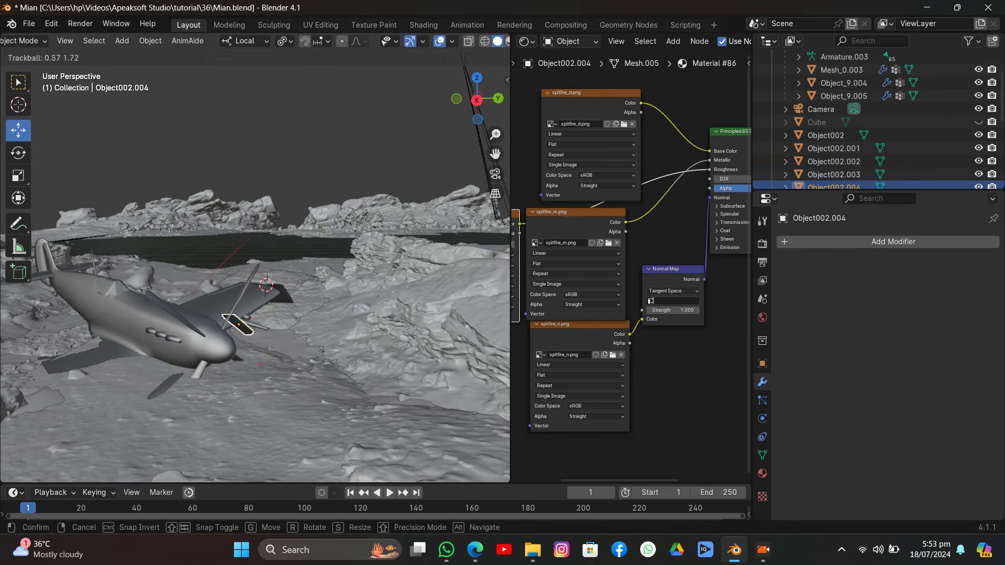
left_click(241, 330)
key("g")
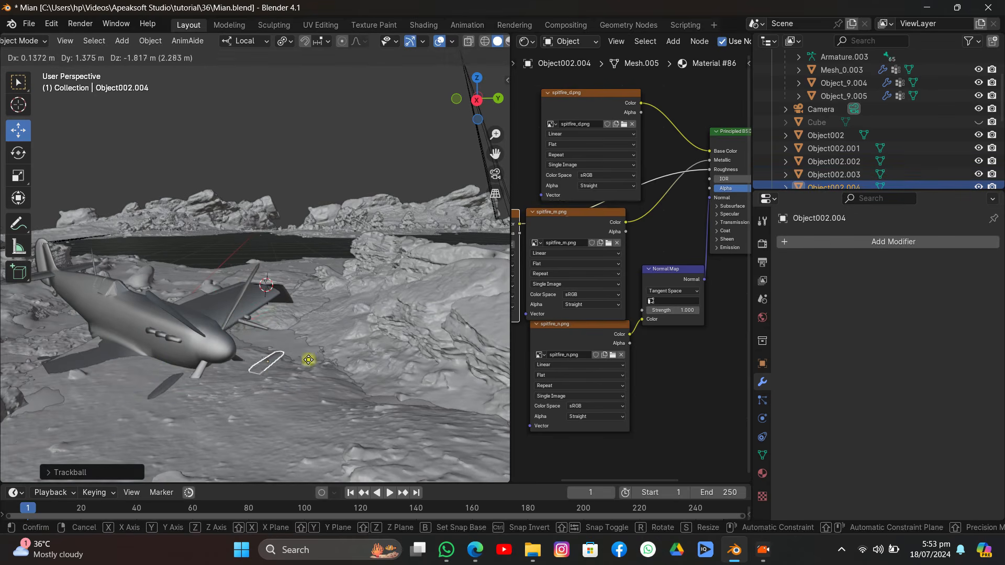
left_click(299, 340)
middle_click_drag(283, 277, 245, 264)
key("g")
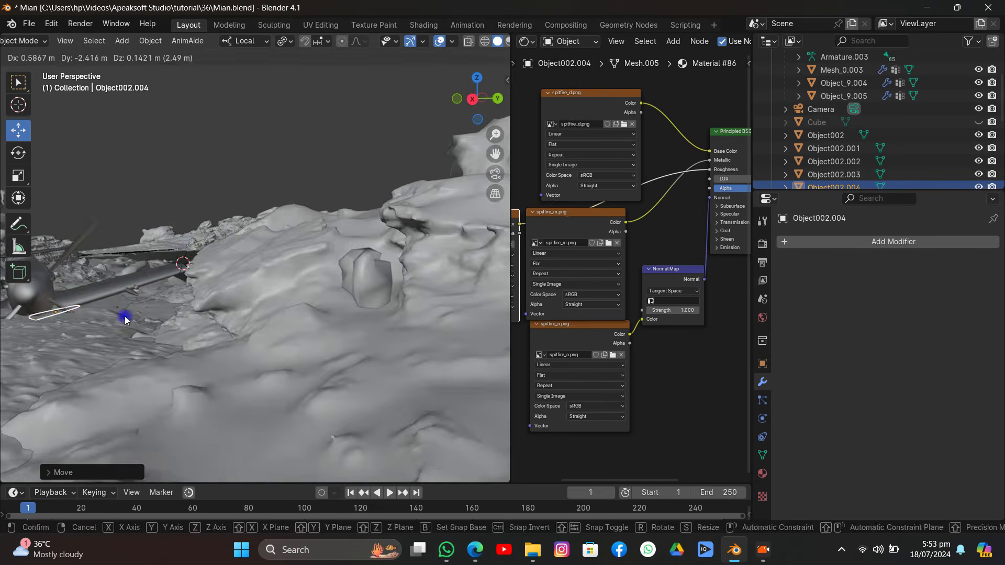
left_click(126, 317)
Hide the viewport overlays and set the transform orientation to Global
left_click(438, 42)
middle_click_drag(353, 203, 381, 209)
left_click(245, 42)
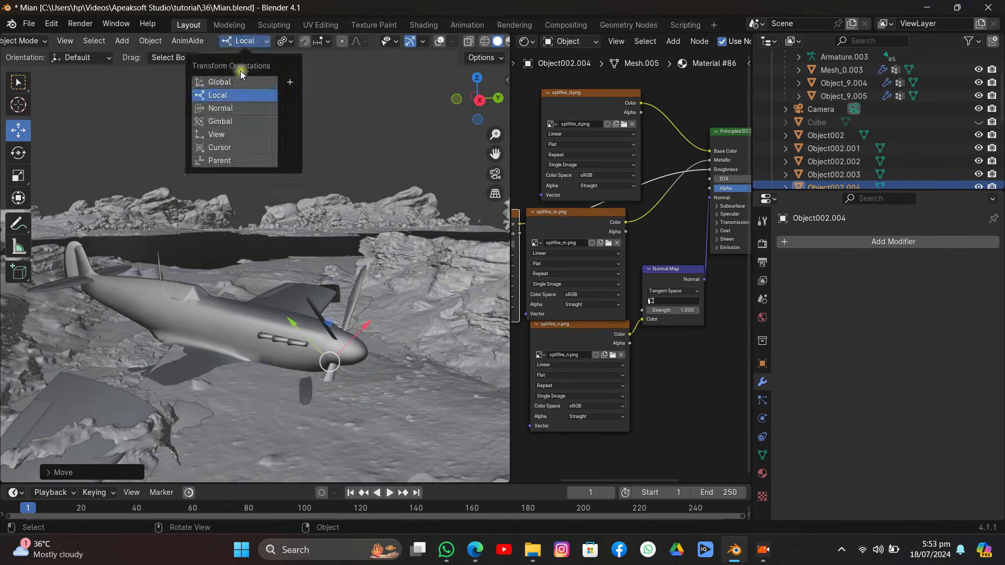
left_click(238, 81)
Reposition blade end Object002.004 on the ground just ahead of the nose and rotate it freely to follow the terrain
key("g")
key("y")
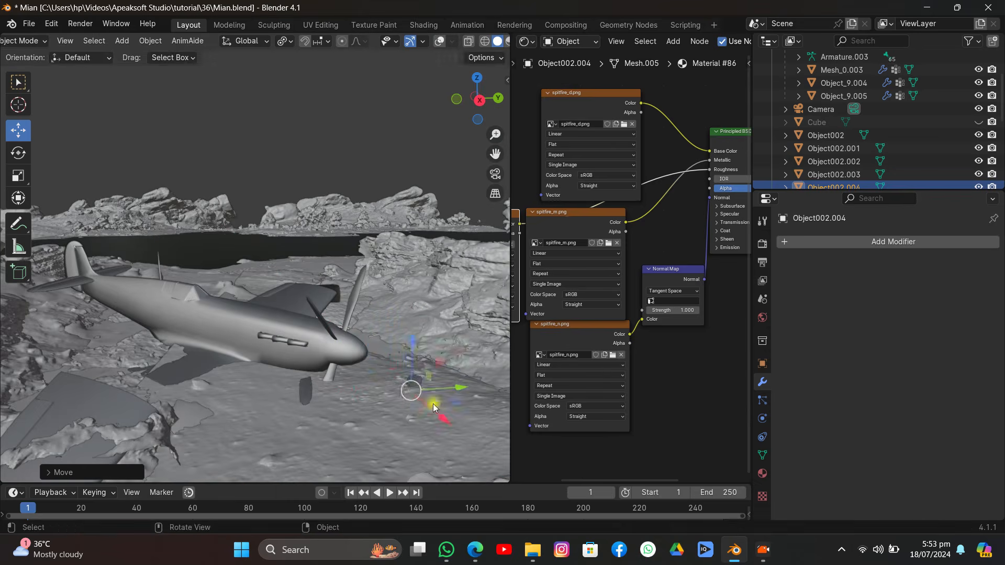
left_click_drag(413, 401, 410, 401)
left_click(370, 366)
left_click(370, 384)
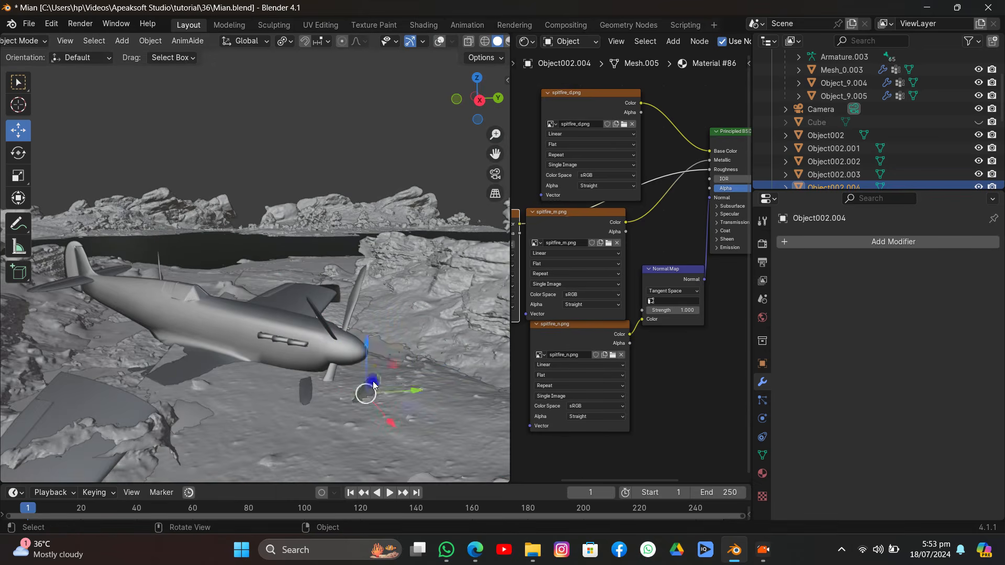
key("r")
key("r")
left_click(370, 381)
Rotate blade end Object002.003 freely so it rests against the ground slope
left_click(302, 383)
key("r")
key("r")
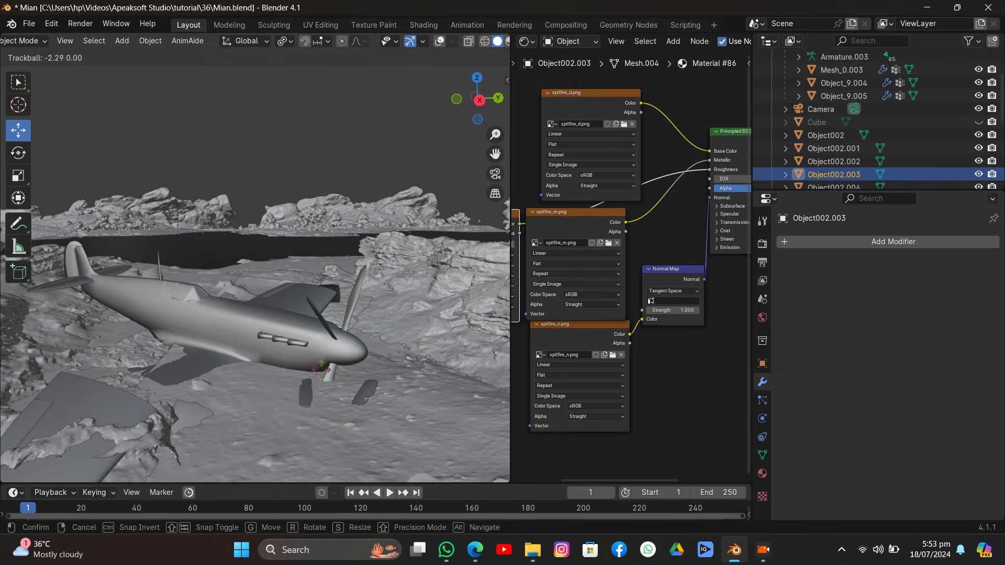
left_click(303, 383)
In the camera view, shift both blade ends sideways on the ground near the nose and save the file
left_click(494, 174)
left_click(365, 348)
left_click_drag(368, 349, 412, 312)
left_click(366, 153)
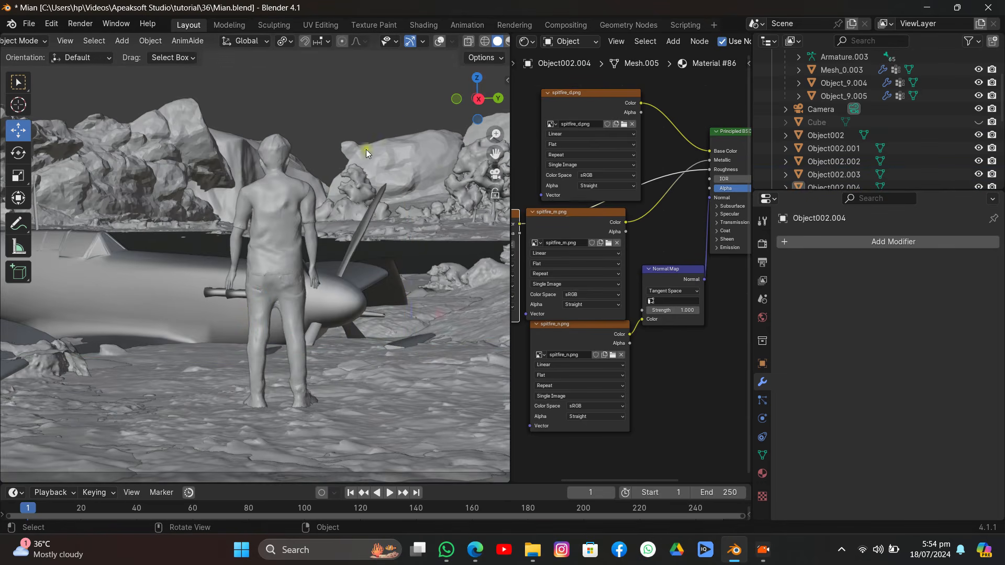
left_click(277, 350)
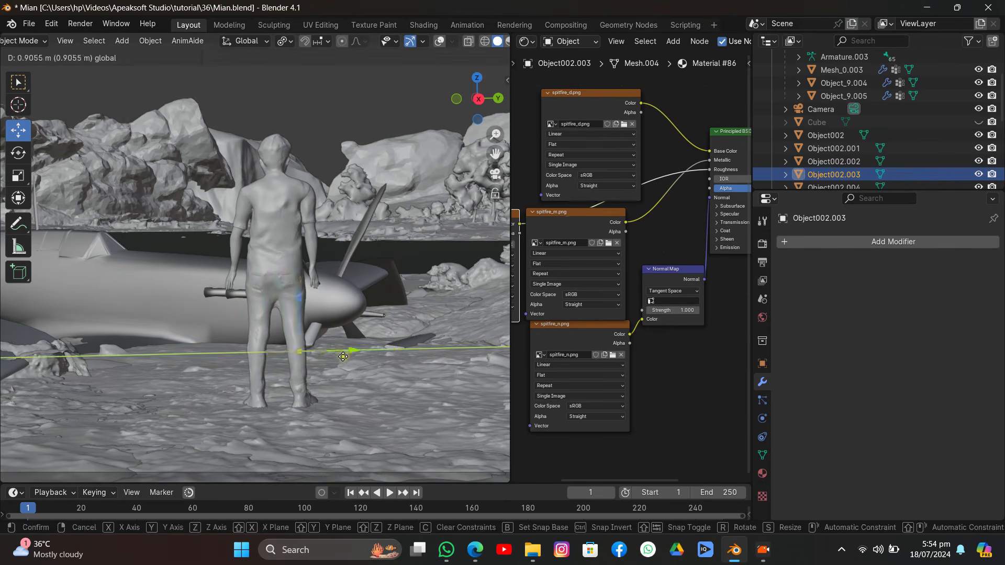
left_click(359, 90)
key("ctrl+s")
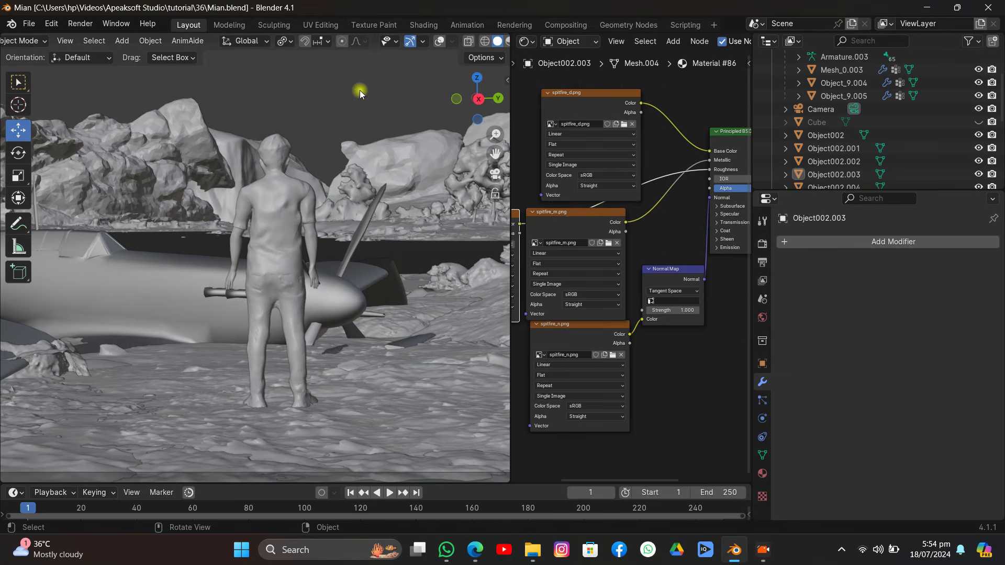
Scale the standing man's armature, Armature.002, down to 0.018 and save the file
scroll(845, 99, "up", 3)
left_click(842, 85)
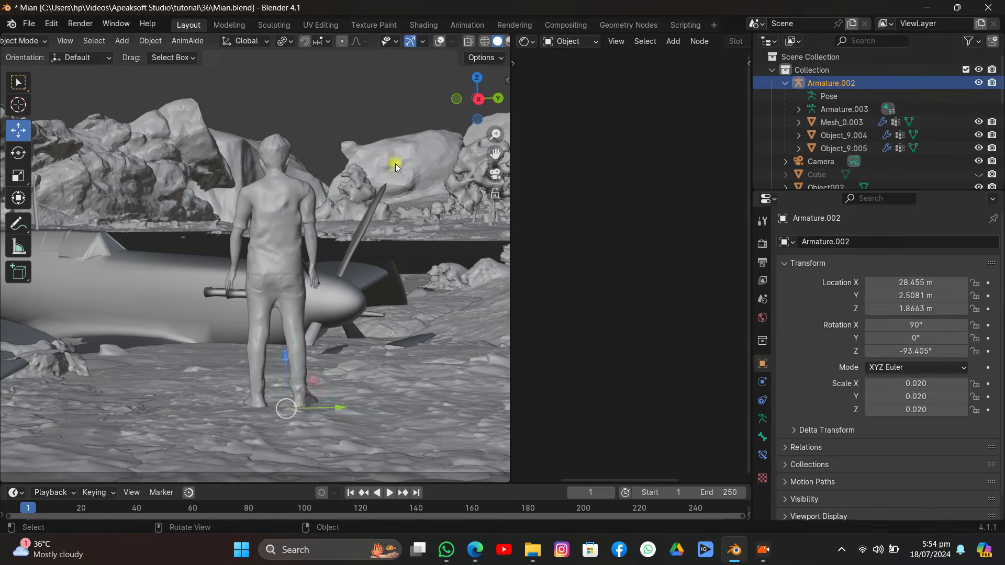
key("s")
left_click(423, 168)
left_click(369, 86)
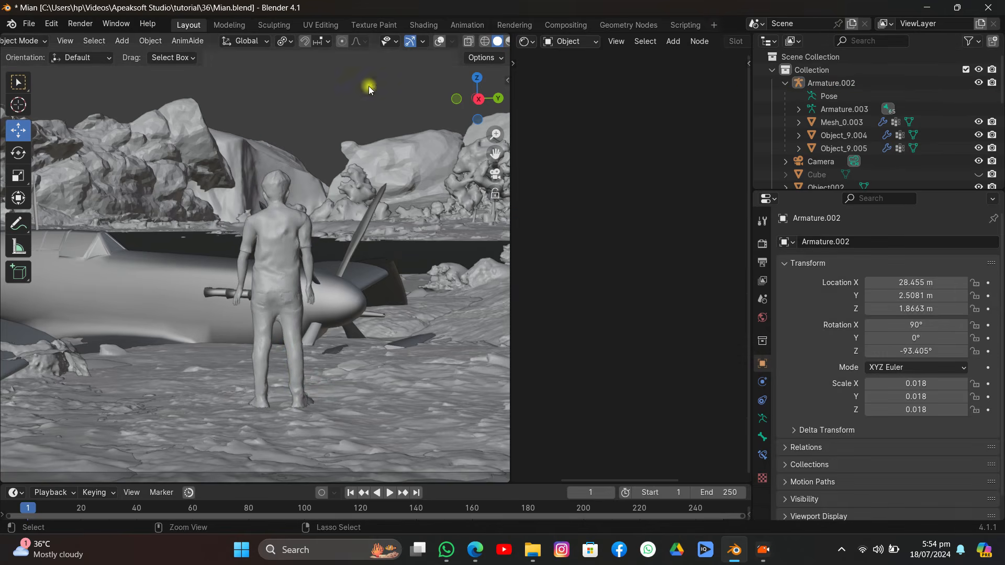
key("ctrl+s")
Examine the rendered camera view and the shader nodes of the fuselage's Material #85
key("KP_0")
scroll(481, 49, "down", 2)
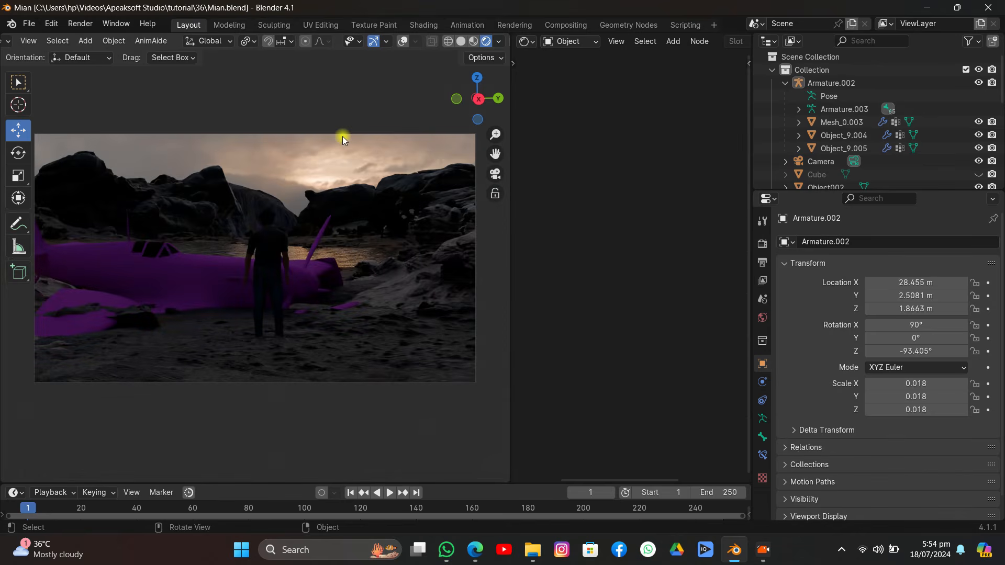
left_click(203, 272)
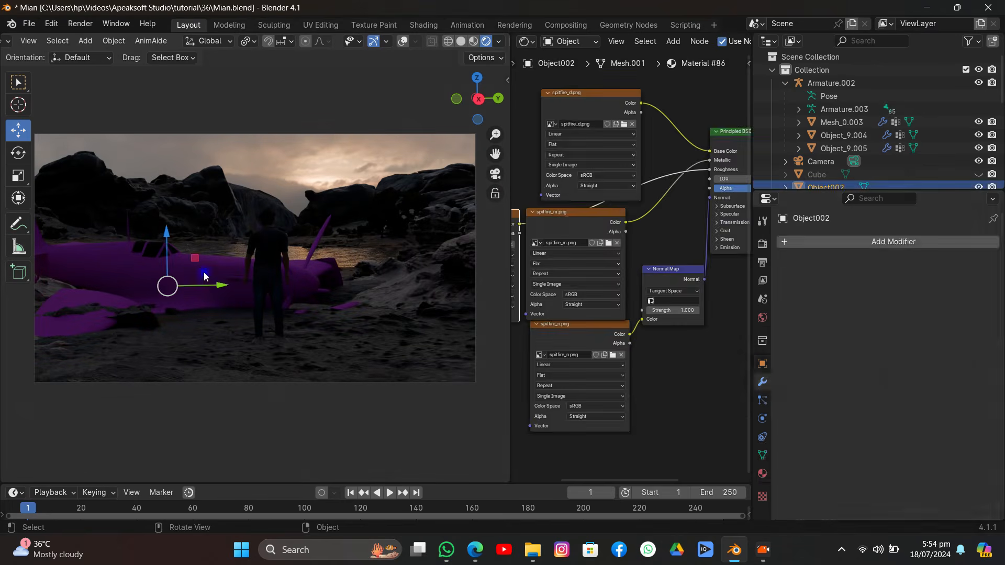
left_click(761, 473)
left_click(838, 258)
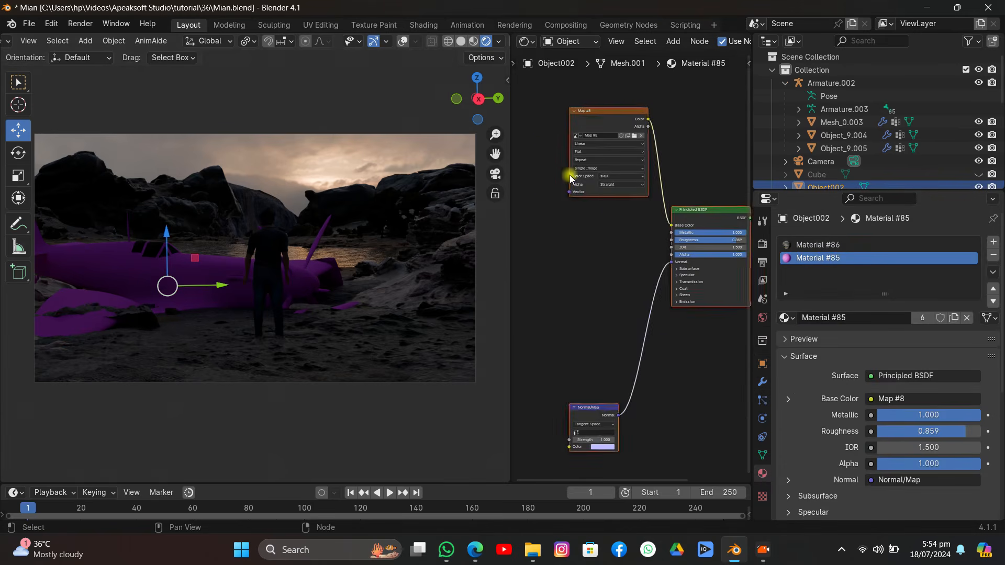
key("b")
left_click_drag(599, 512, 609, 460)
Replace Material #85 with Material #86 in the fuselage's second material slot
left_click(821, 245)
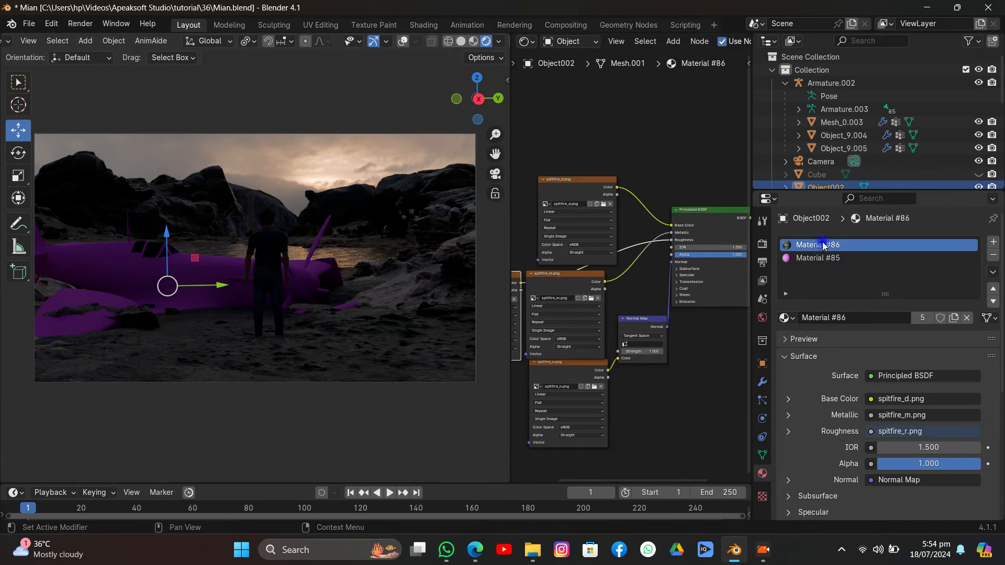
left_click(785, 318)
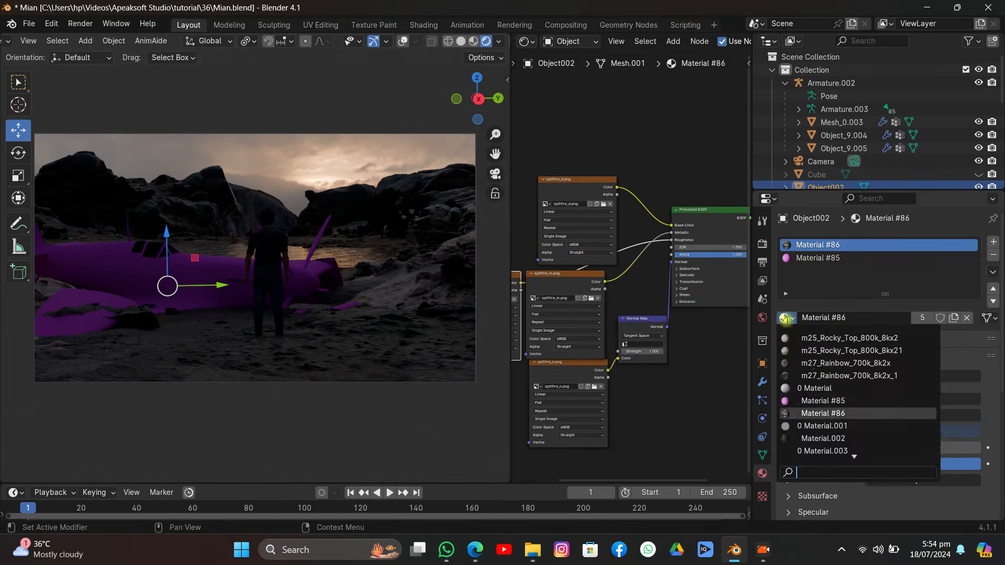
left_click(837, 258)
left_click(785, 318)
left_click(822, 413)
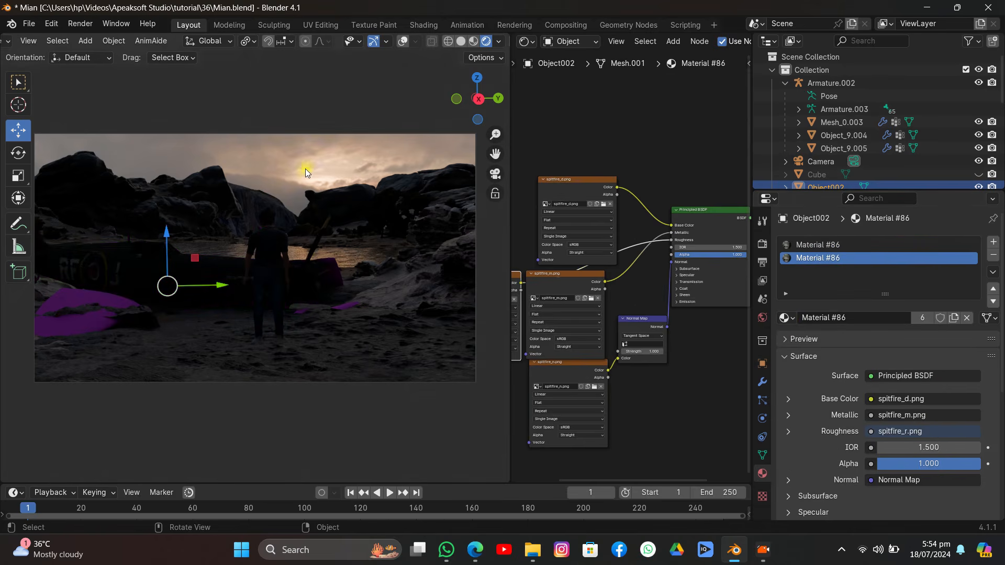
Replace Material #85 with Material #86 in the second slot of the detached foreground wing, Object002.001
left_click(98, 293)
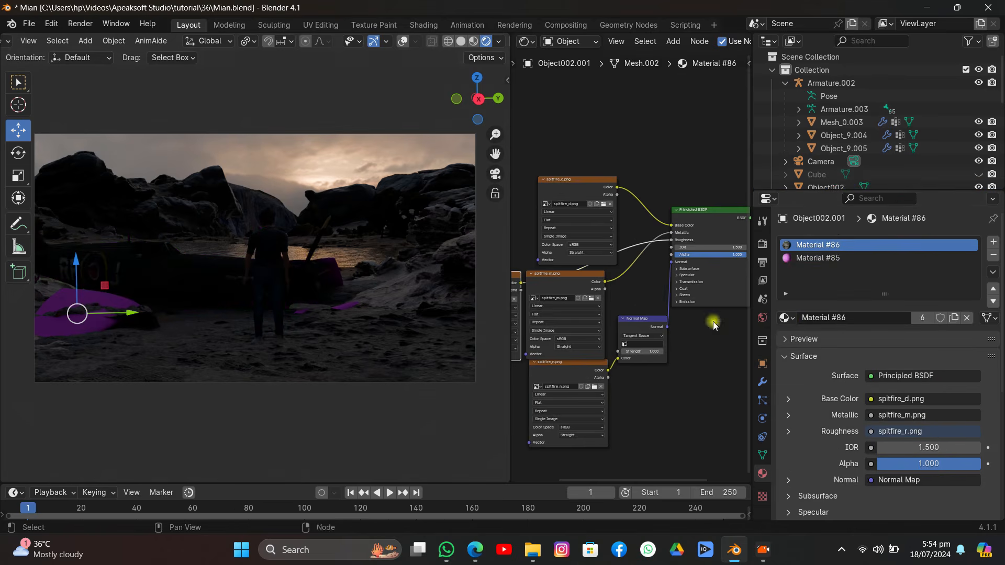
left_click(785, 317)
left_click(858, 413)
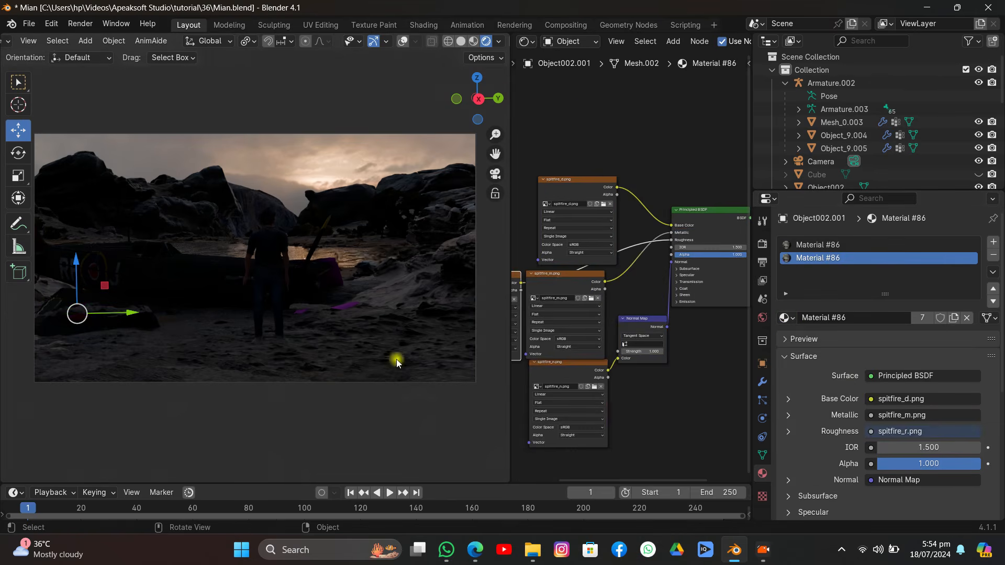
Replace Material #85 with Material #86 in the second slot of both blade ends, Object002.003 and Object002.004
left_click(351, 306)
left_click(784, 318)
left_click(837, 413)
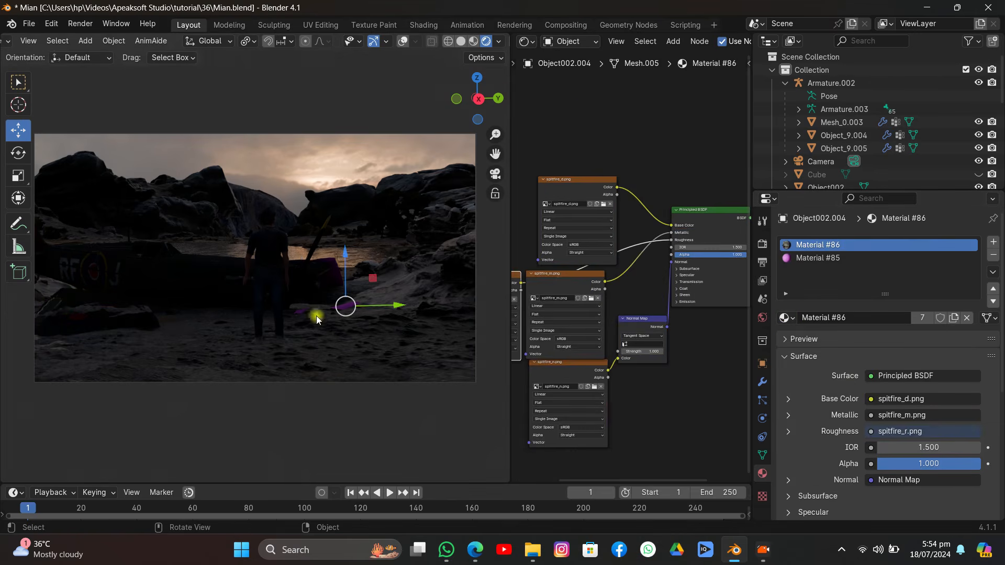
left_click(316, 315)
left_click(837, 259)
left_click(785, 318)
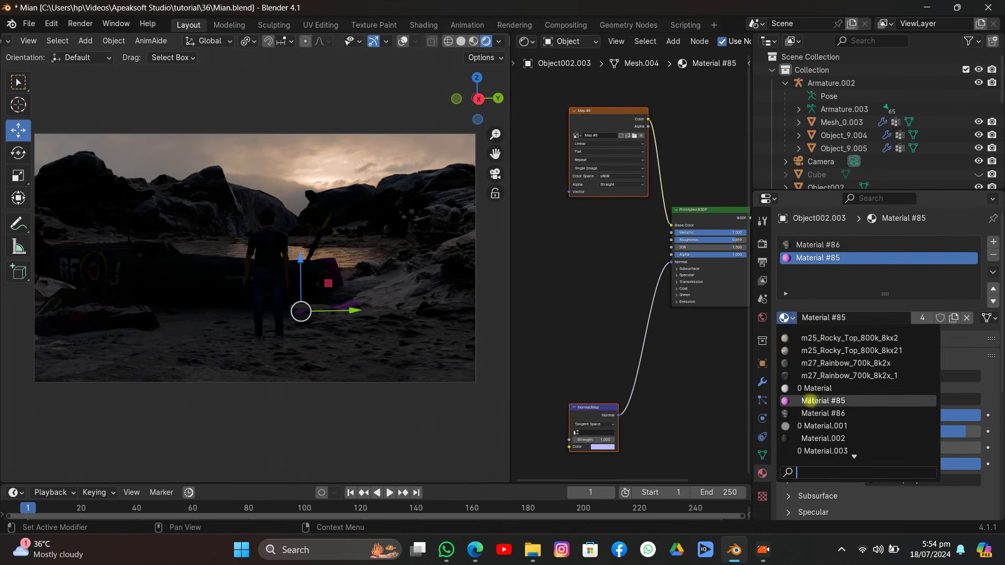
left_click(809, 400)
left_click(349, 304)
left_click(838, 259)
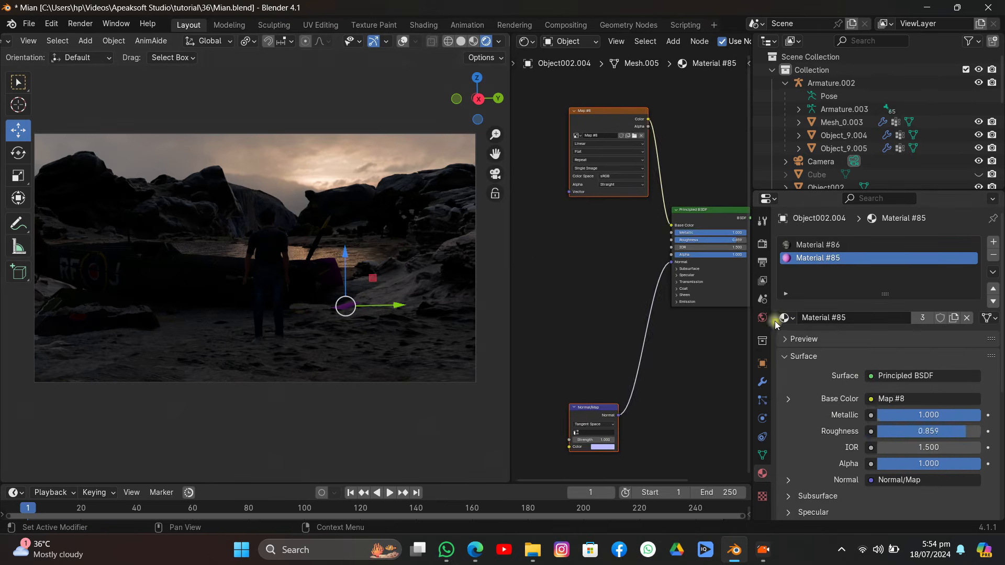
left_click(785, 318)
left_click(837, 412)
Replace Material #85 with Material #86 on the other detached wing, Object002.002, and unhide the Cube in the camera view
middle_click_drag(350, 204, 188, 340)
left_click(188, 341)
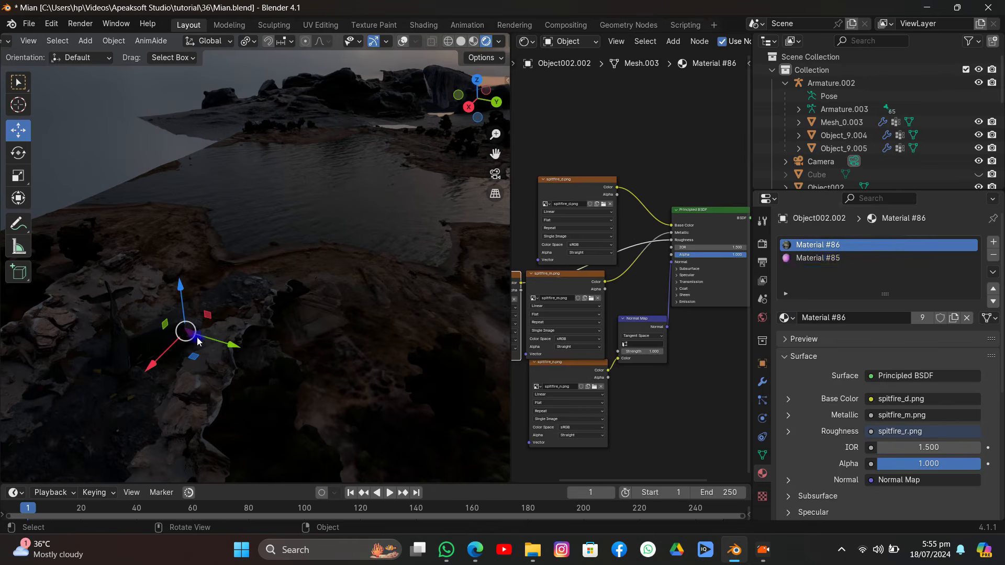
left_click(817, 258)
left_click(785, 317)
left_click(834, 413)
left_click(495, 174)
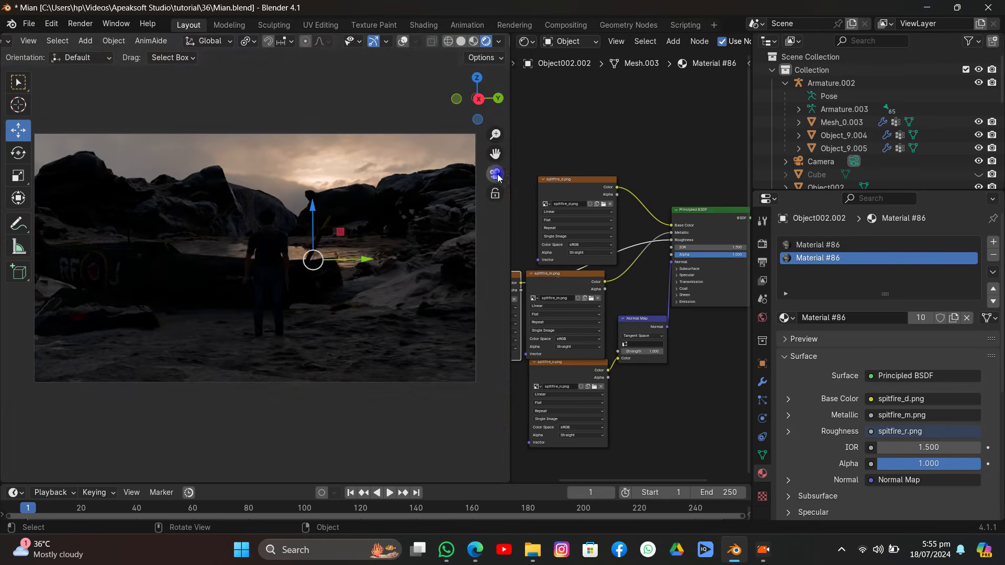
left_click(978, 174)
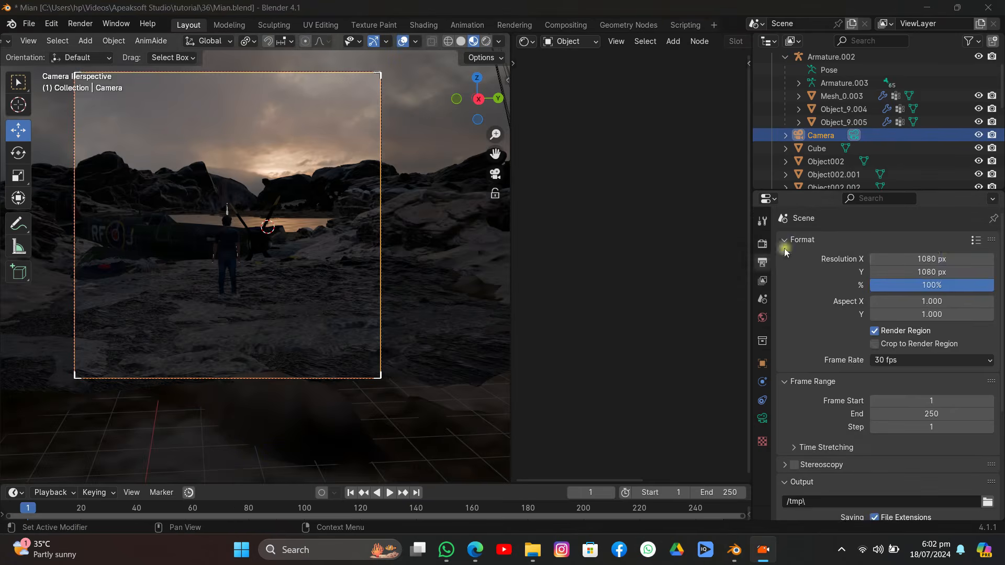
Set the camera's focal length to 101 mm and rotate the camera freely to reframe the man and plane
left_click(762, 418)
left_click_drag(902, 305, 921, 304)
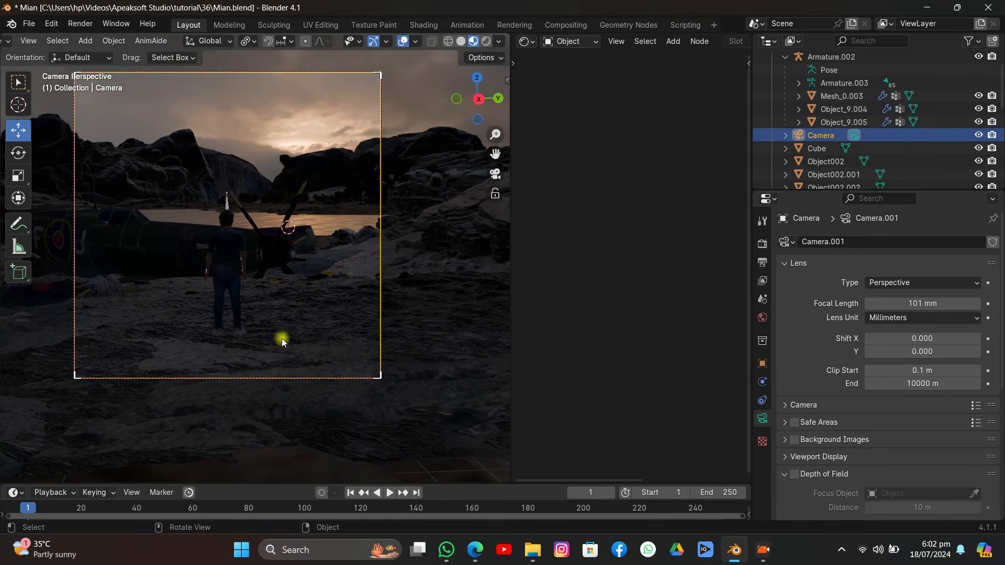
key("r")
key("r")
left_click(228, 228)
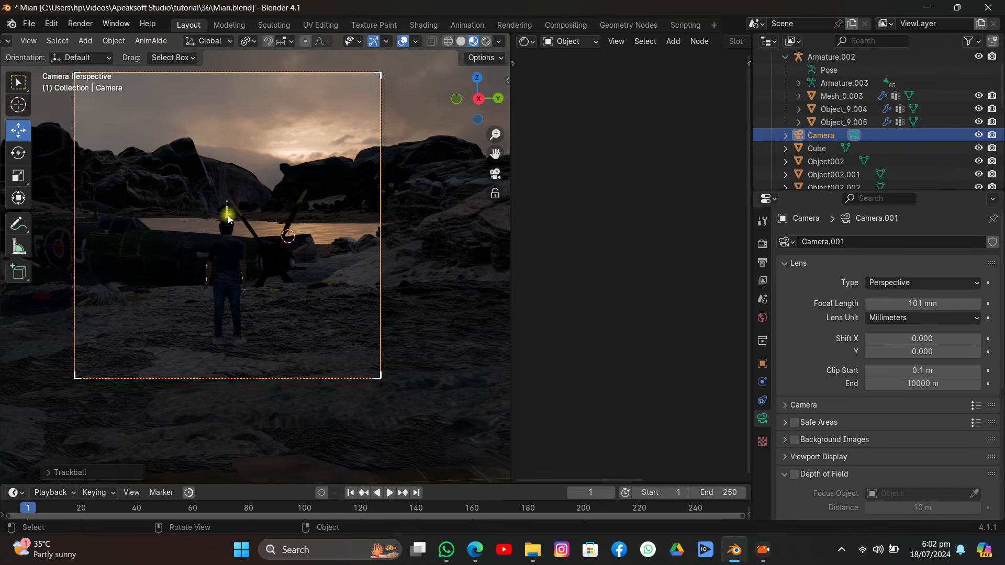
Scale the standing man's armature up slightly and shift it along the Y axis toward the plane's nose
left_click(231, 212)
key("s")
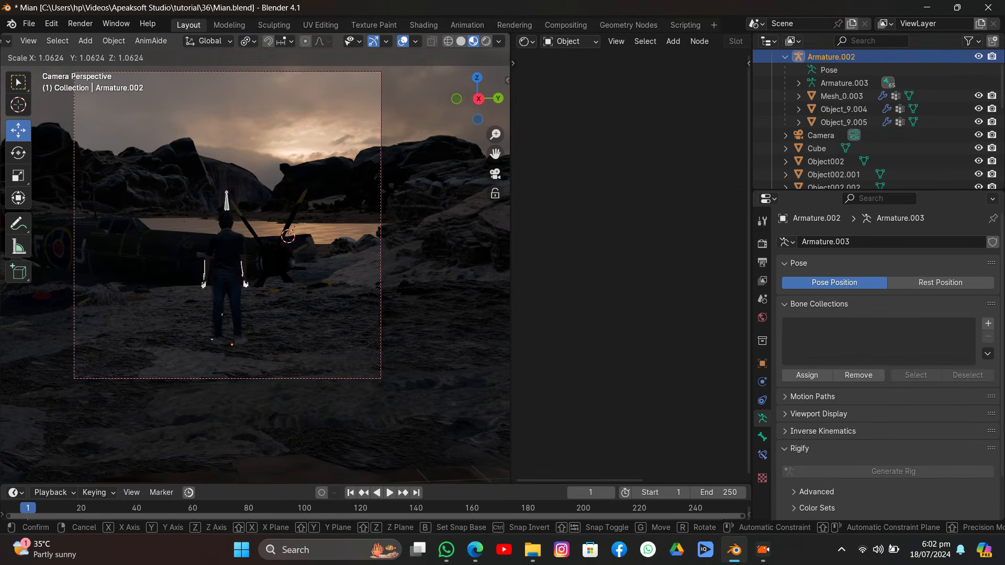
left_click(323, 175)
left_click_drag(283, 345, 300, 348)
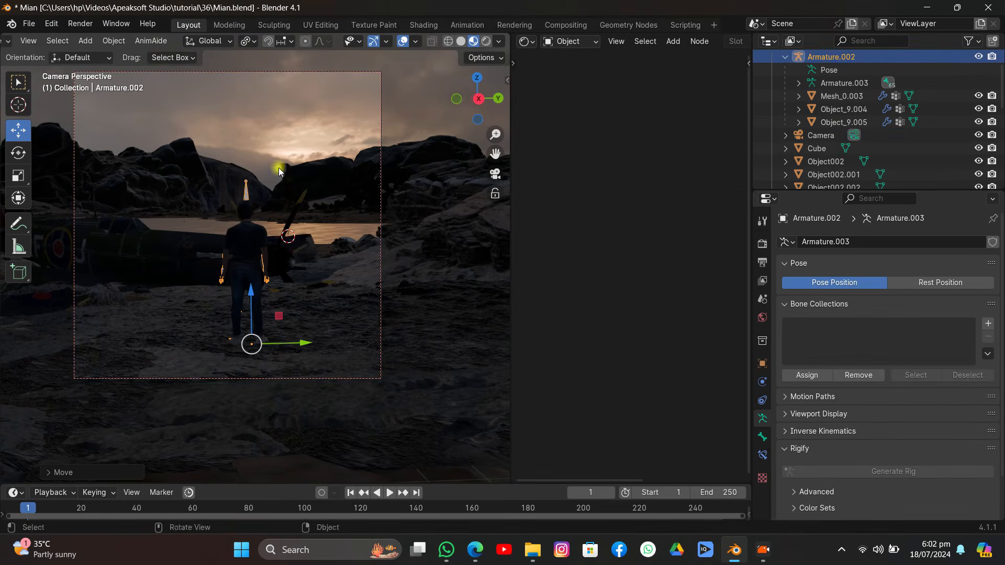
Display the World shader nodes and set the environment Mapping's Z rotation to 150°
left_click(568, 41)
left_click(556, 84)
middle_click_drag(682, 241, 790, 191)
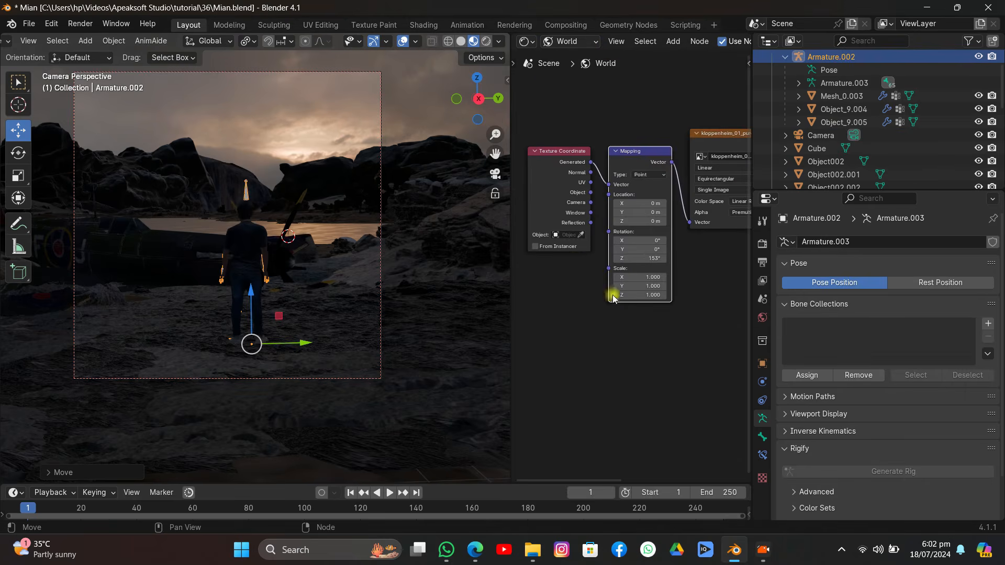
mouse_move(634, 258)
left_mouse_down()
mouse_move(618, 258)
mouse_move(626, 258)
left_mouse_up()
Check the composition in solid shading and switch the viewport to rendered shading
left_click(460, 42)
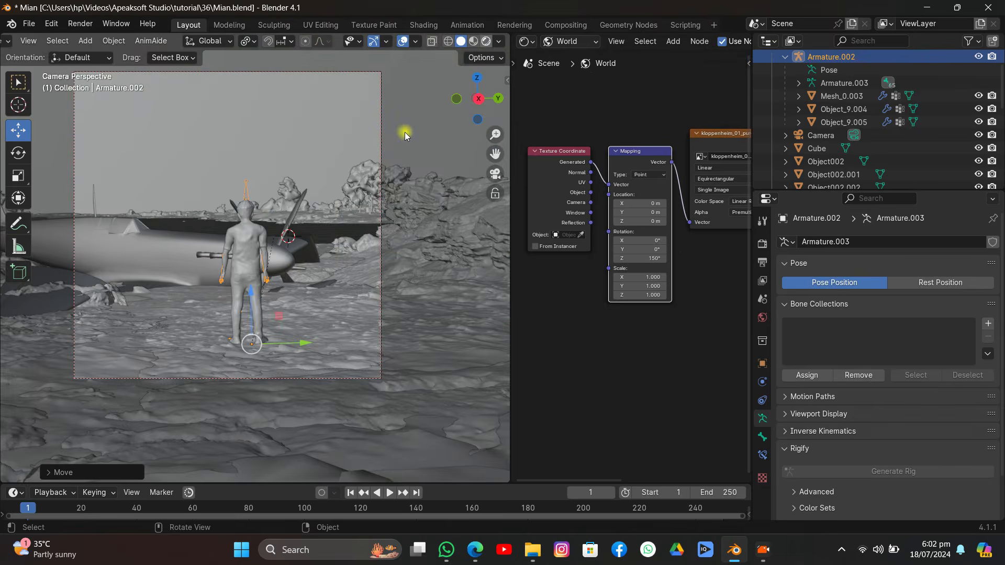
key("z")
key("8")
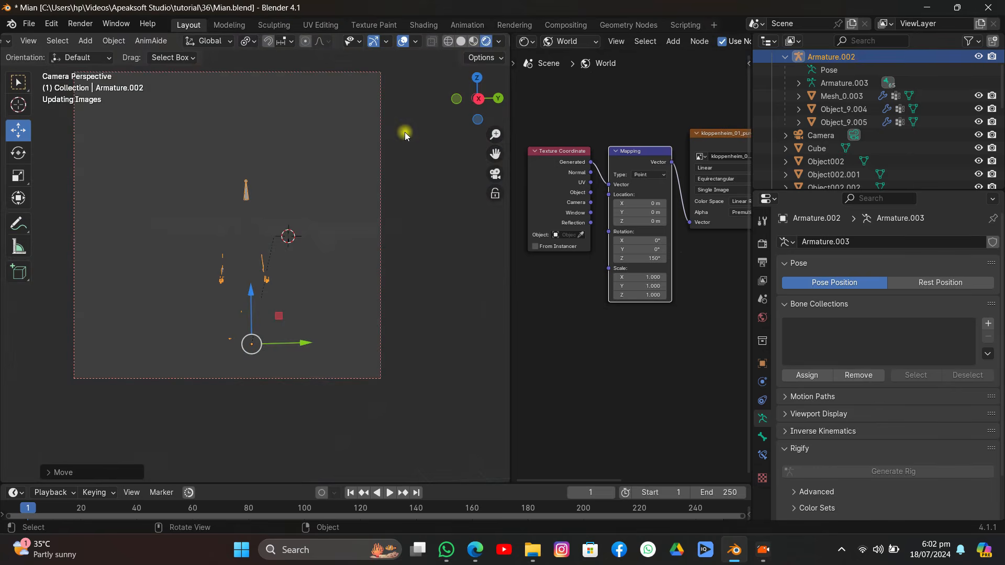
Save the scene file and hide the viewport overlays and gizmos to view the clean render
left_click(29, 24)
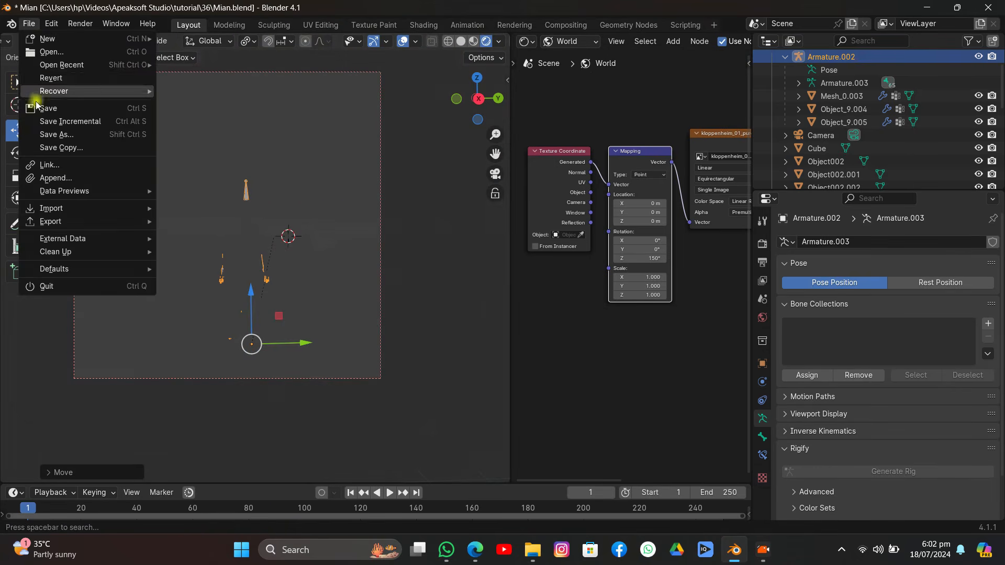
left_click(45, 105)
left_click(402, 42)
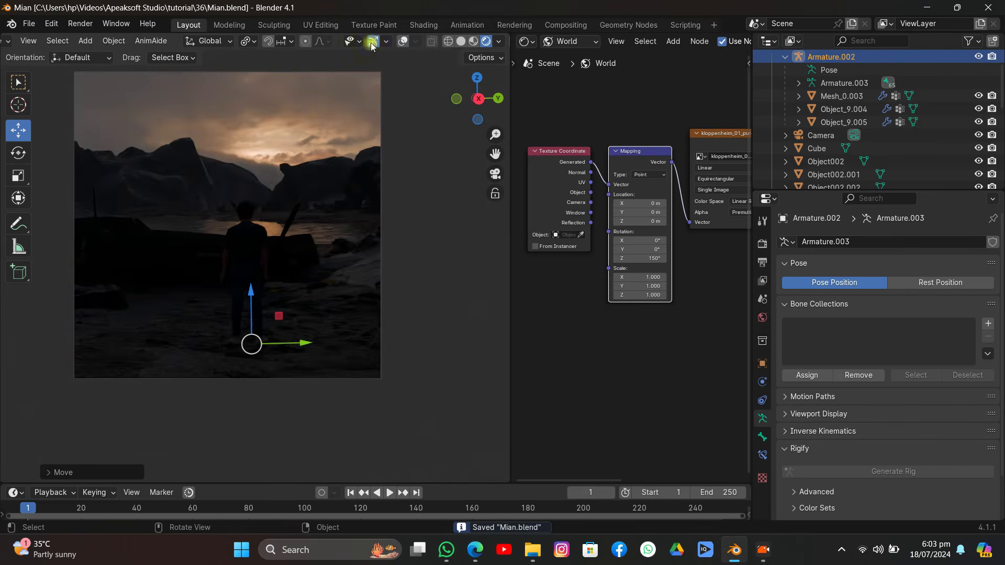
left_click(374, 41)
Unhide the defaultMaterial.002 ground mesh, select it, and turn the viewport overlays back on
scroll(878, 175, "down", 8)
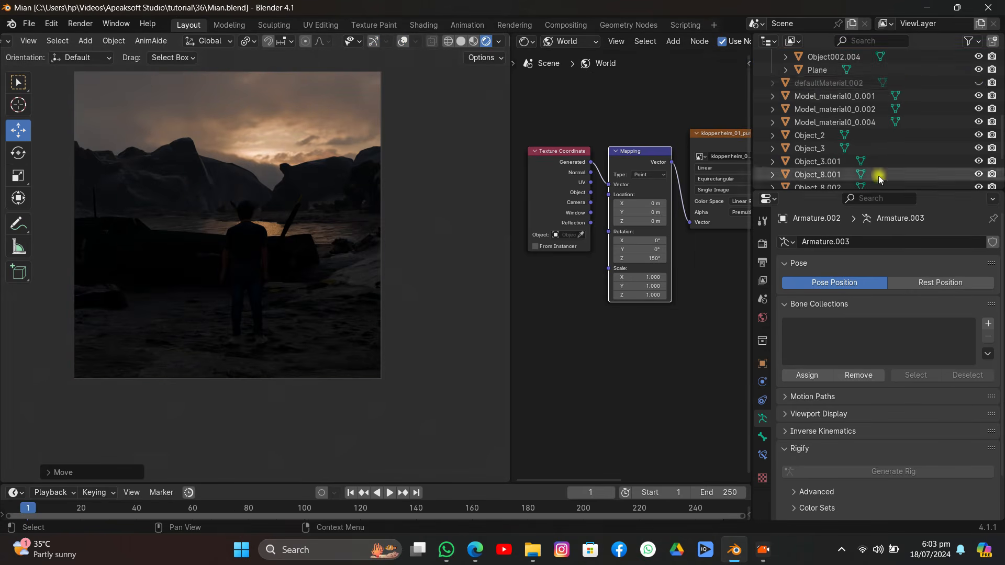
left_click(978, 83)
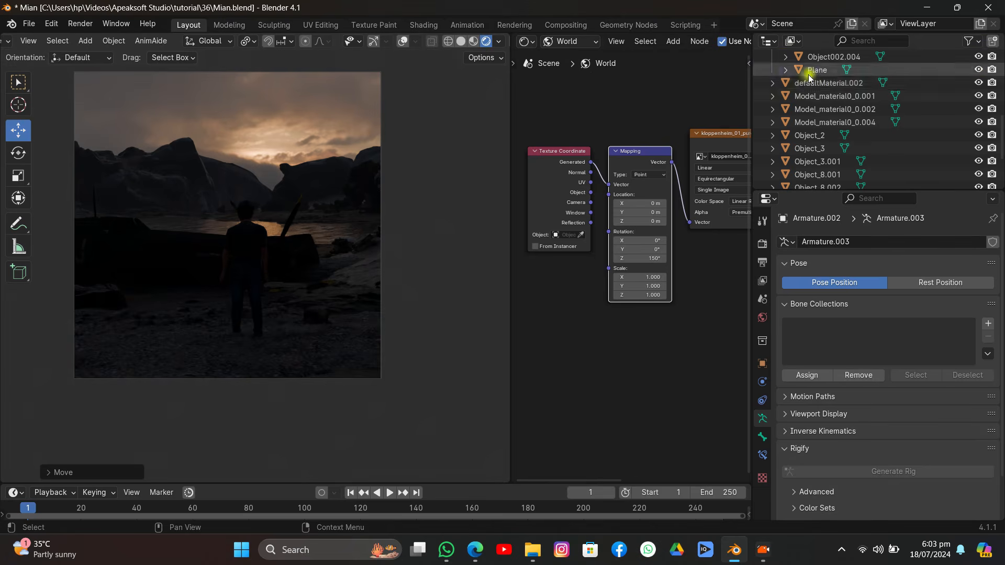
left_click(819, 83)
left_click(403, 41)
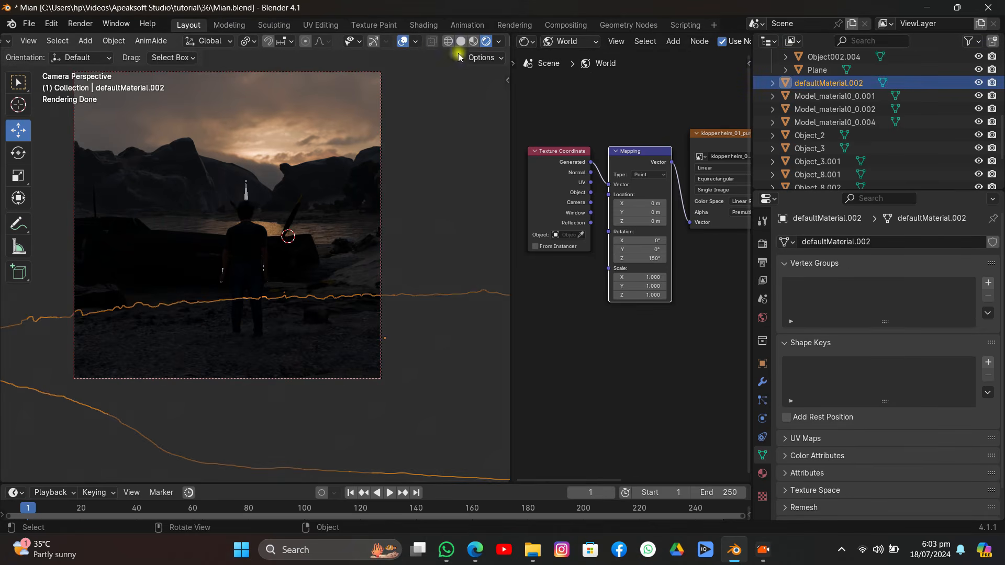
In solid shading, scale the defaultMaterial.002 ground mesh down slightly and move it about 5.6 m along negative Y, beneath the man
key("z")
key("s")
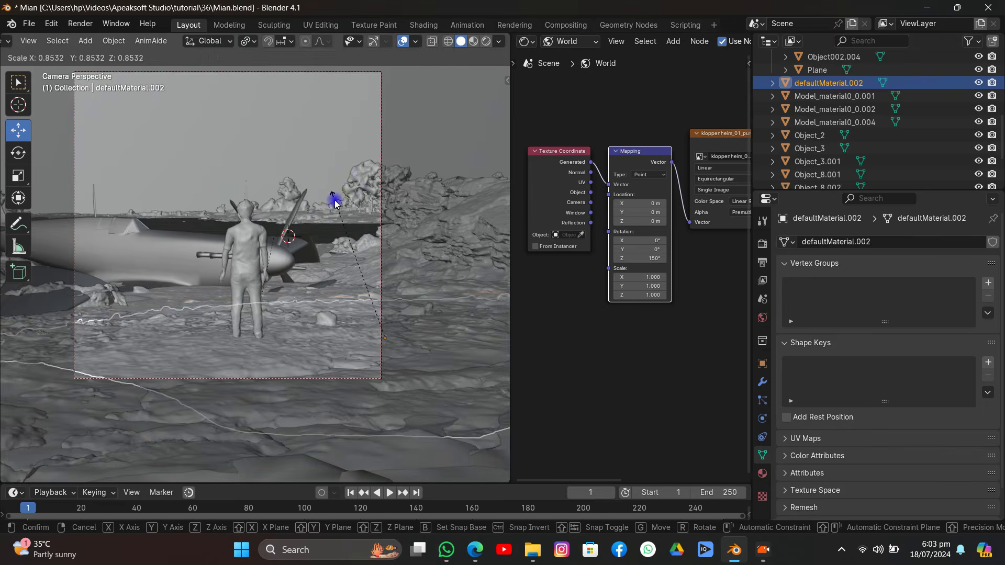
left_click(341, 214)
key("g")
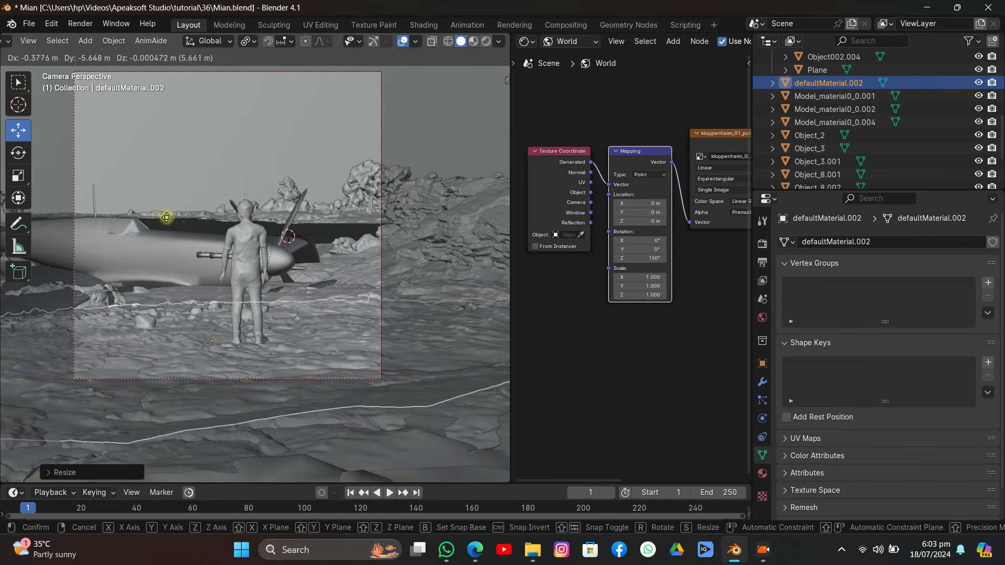
left_click(171, 214)
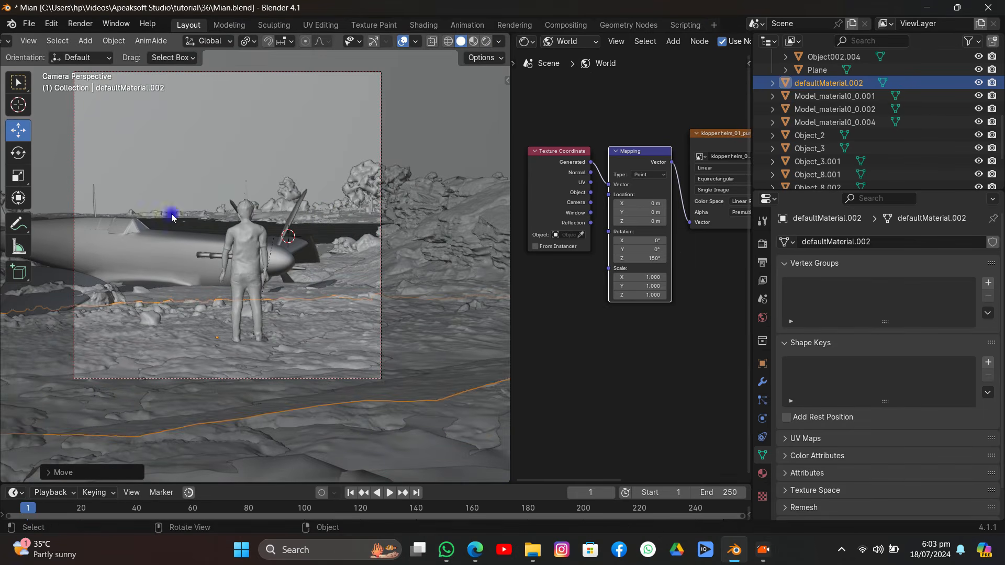
key("g")
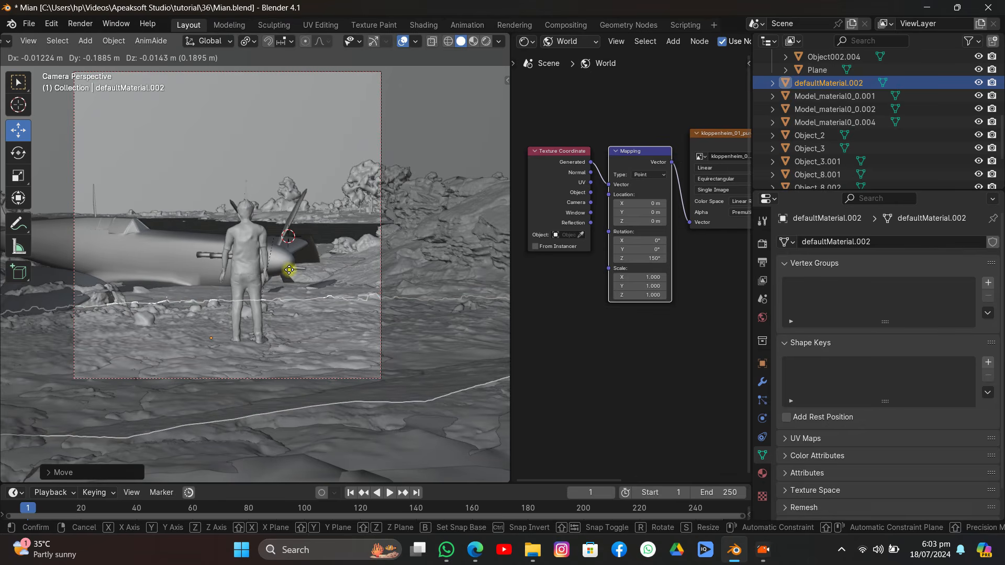
left_click(296, 276)
Try to move the Model_material0_0.002 terrain, and resize the defaultMaterial.002 ground mesh slightly
left_click(305, 312)
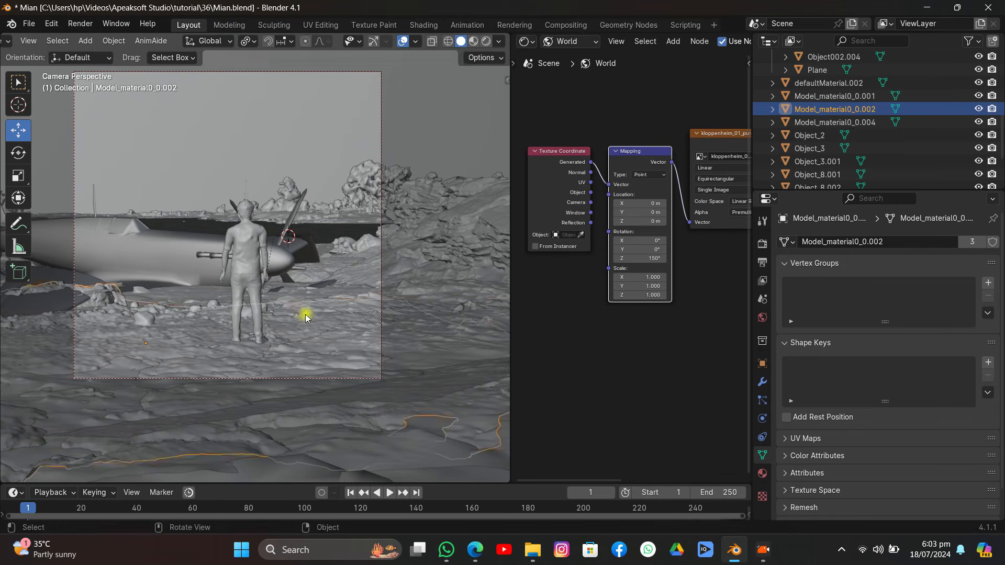
key("g")
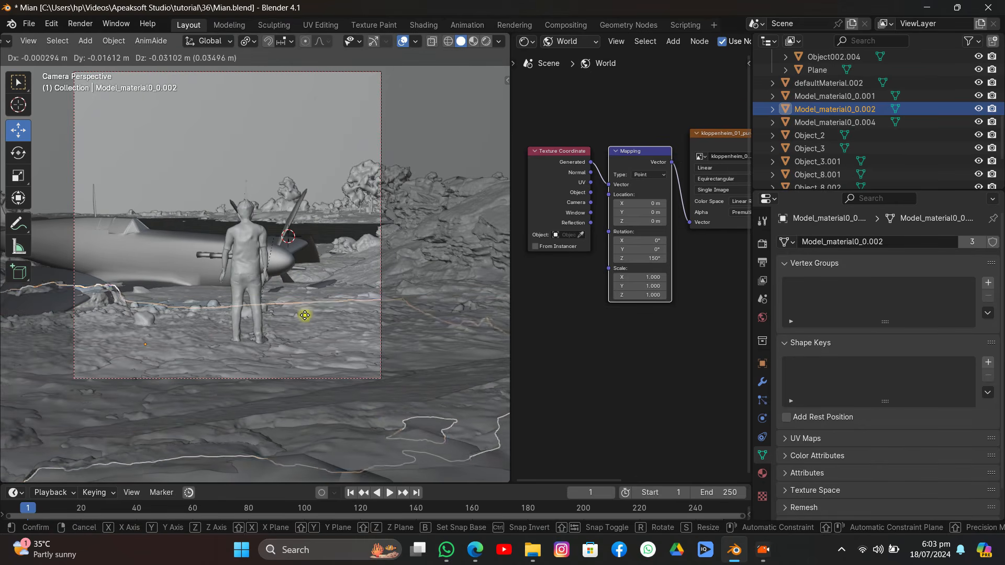
left_click(235, 343)
left_click(236, 343)
key("s")
left_click(352, 341)
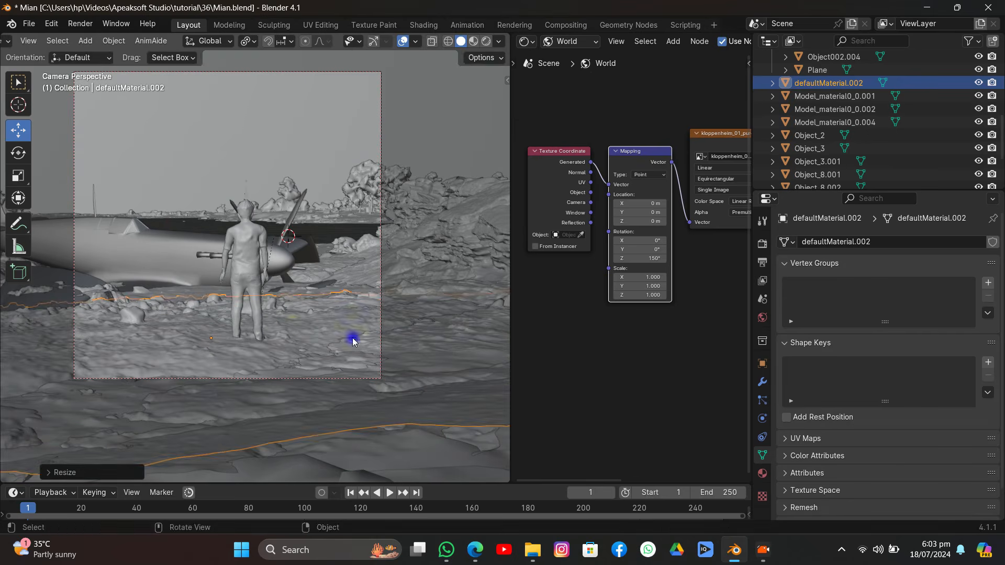
Nudge and freely rotate the ground mesh around the man's feet, and save the file
key("g")
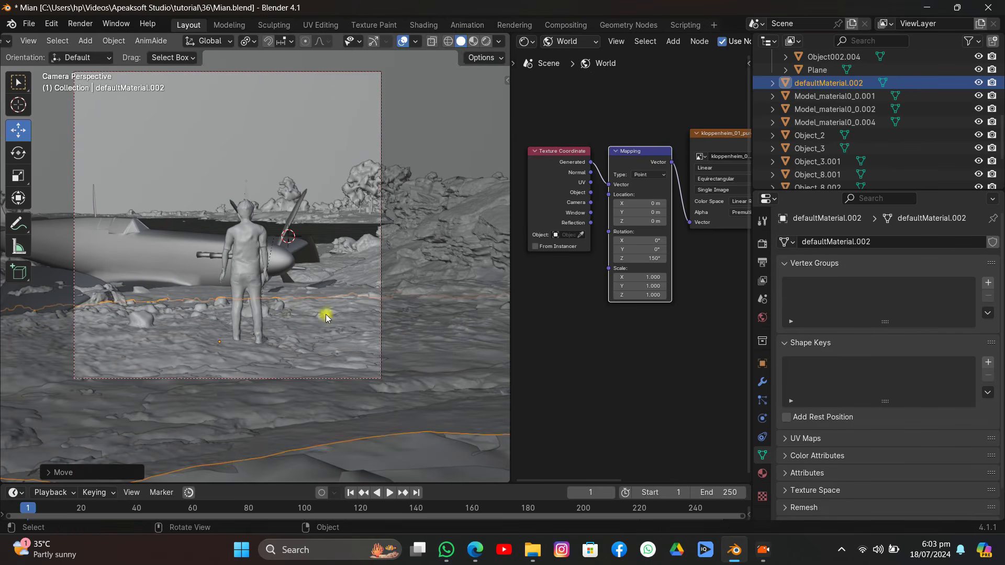
key("r")
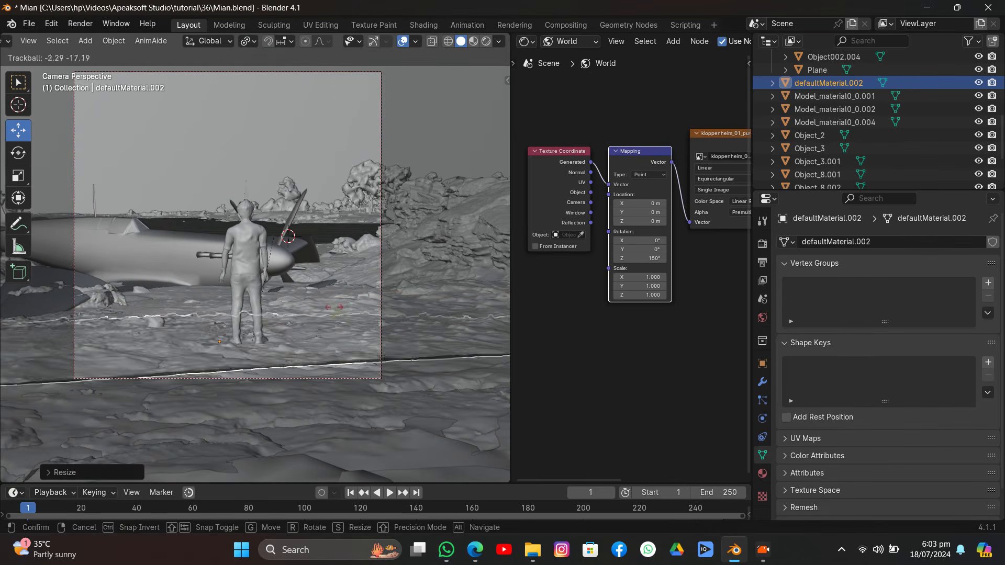
key("r")
right_click(307, 233)
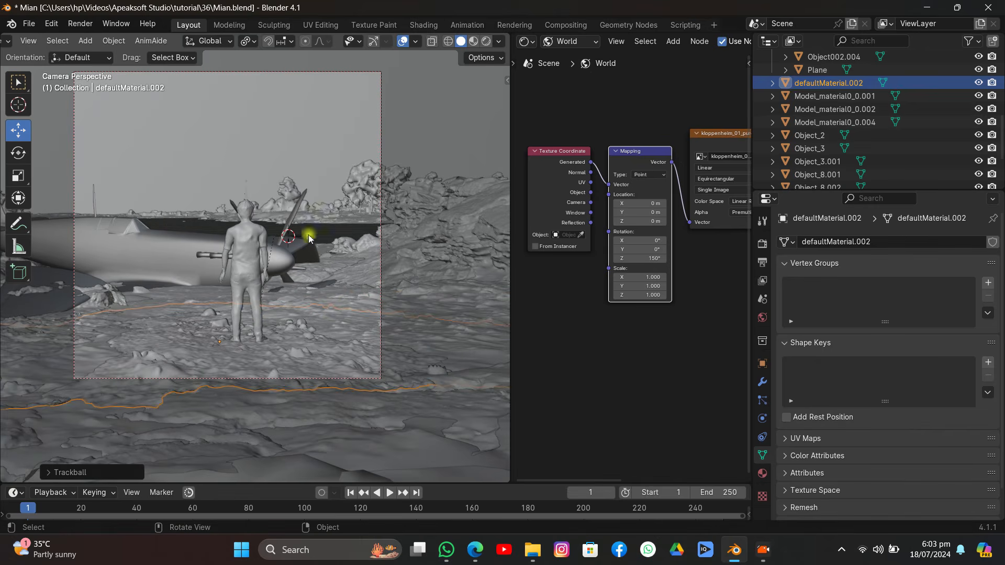
left_click(306, 147)
key("ctrl+s")
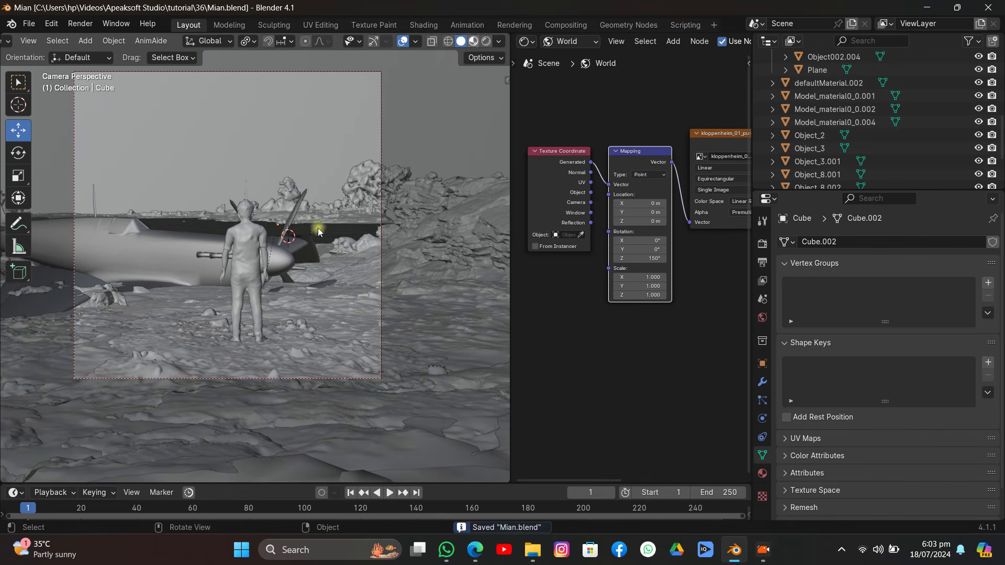
In material preview, show the gizmos, shift the ground mesh so it meets the man's feet, and save the file
key("z")
scroll(318, 227, "up", 5)
scroll(318, 228, "down", 4)
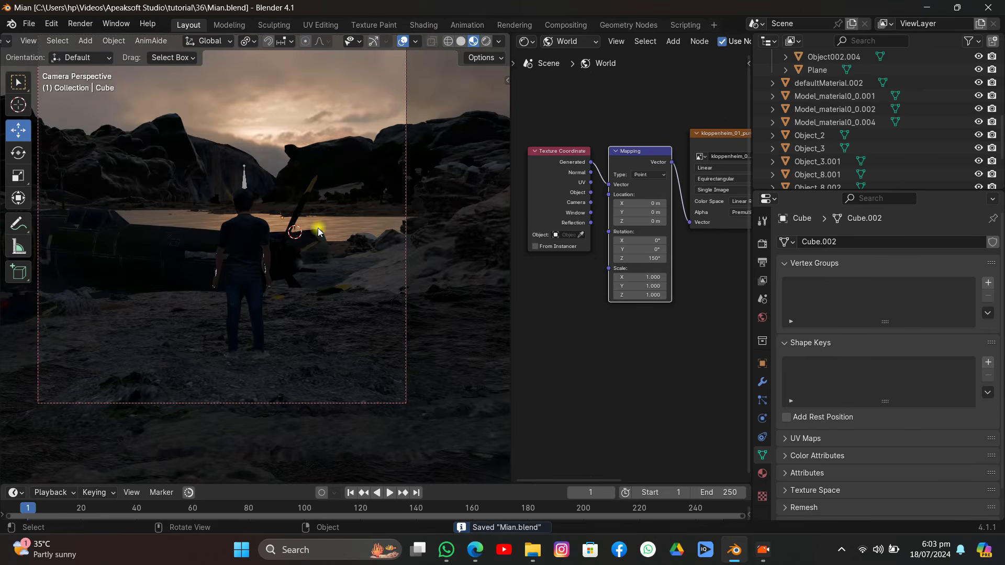
left_click(307, 329)
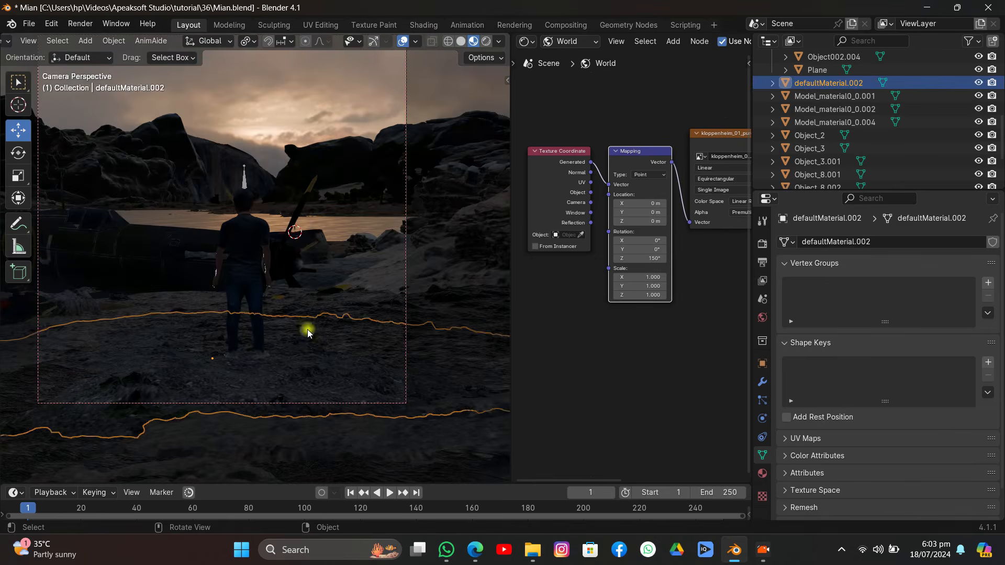
scroll(476, 191, "up", 3)
left_click(373, 42)
scroll(309, 202, "up", 4)
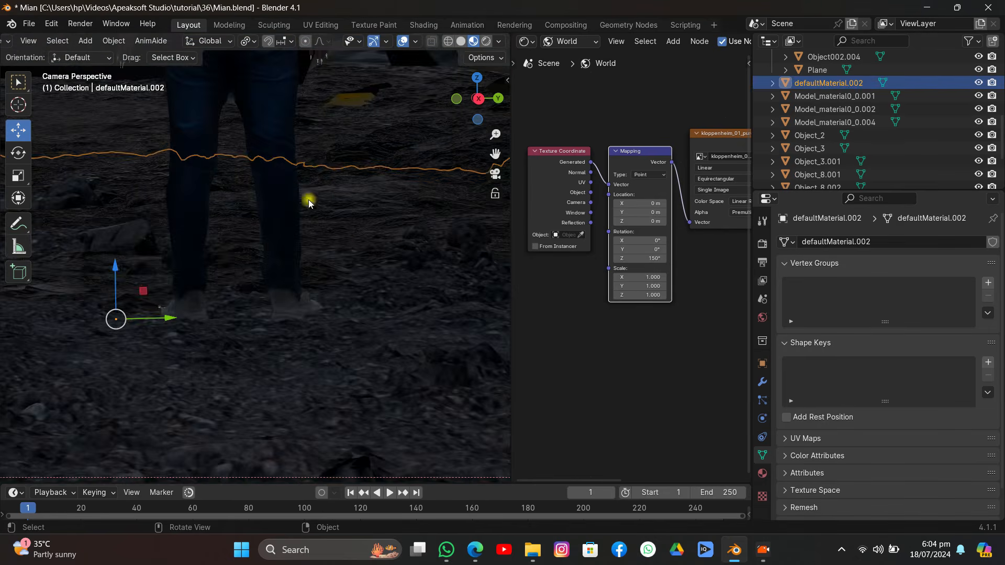
left_click_drag(135, 299, 254, 217)
left_click(373, 111)
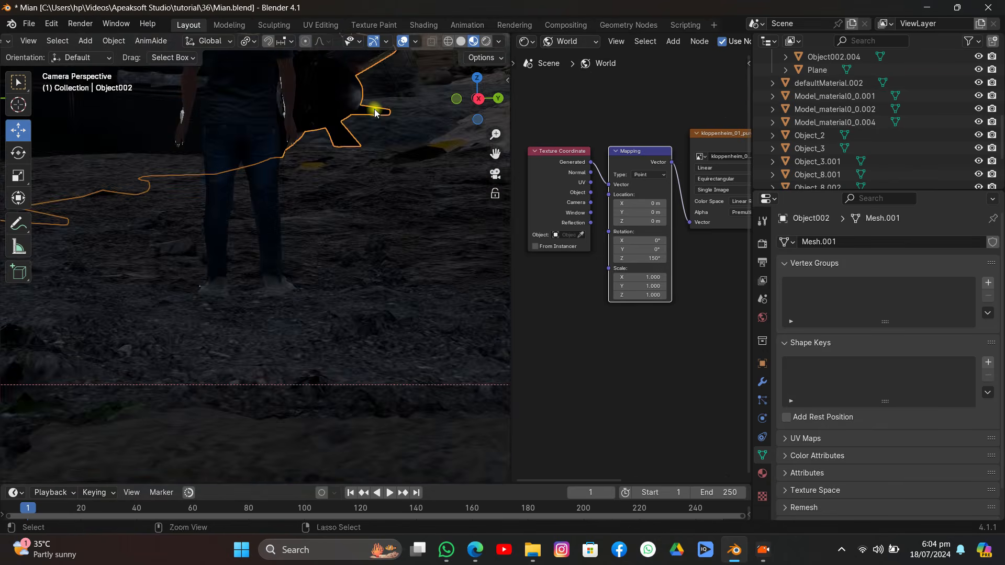
key("ctrl+s")
Set the World background strength to 0.2 in rendered shading and check the frame without overlays or gizmos
scroll(374, 110, "down", 3)
scroll(288, 174, "down", 3)
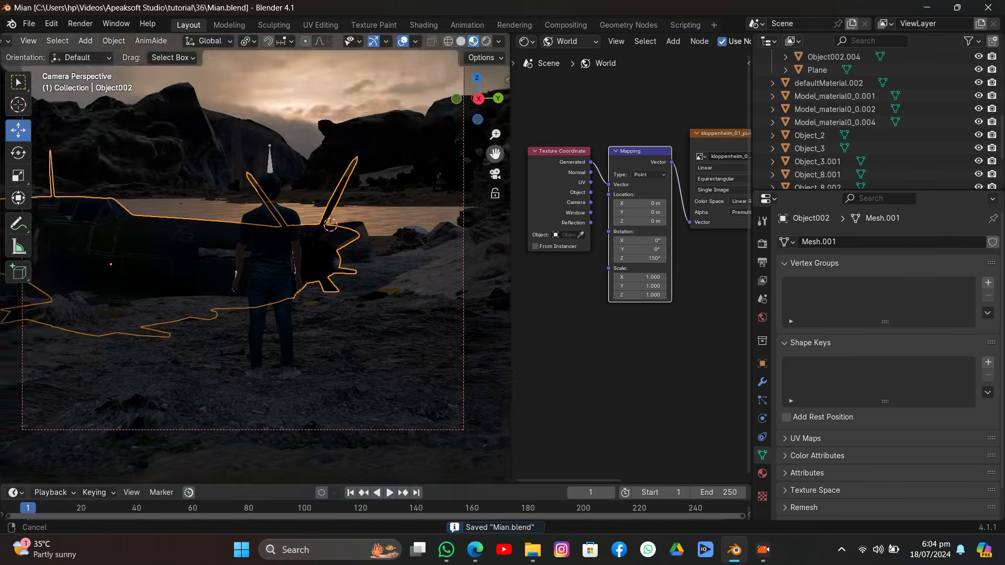
scroll(289, 174, "down", 2)
left_click(318, 92)
scroll(318, 92, "up", 2)
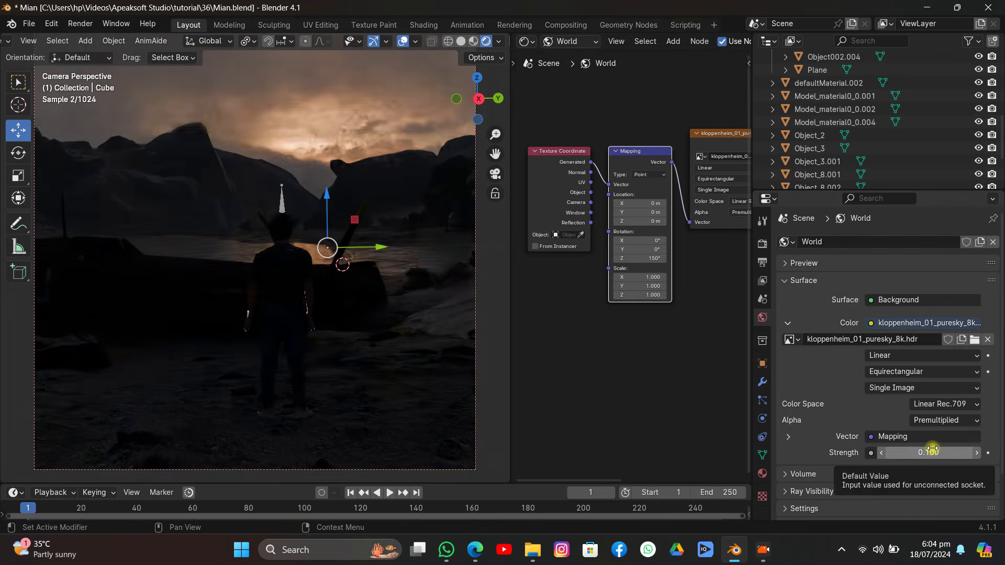
left_click(933, 452)
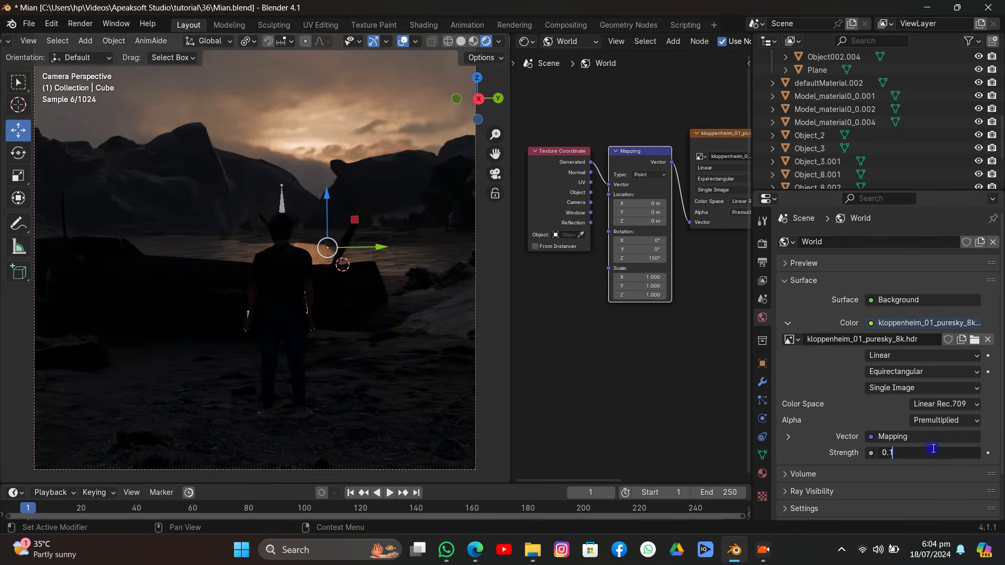
key("Return")
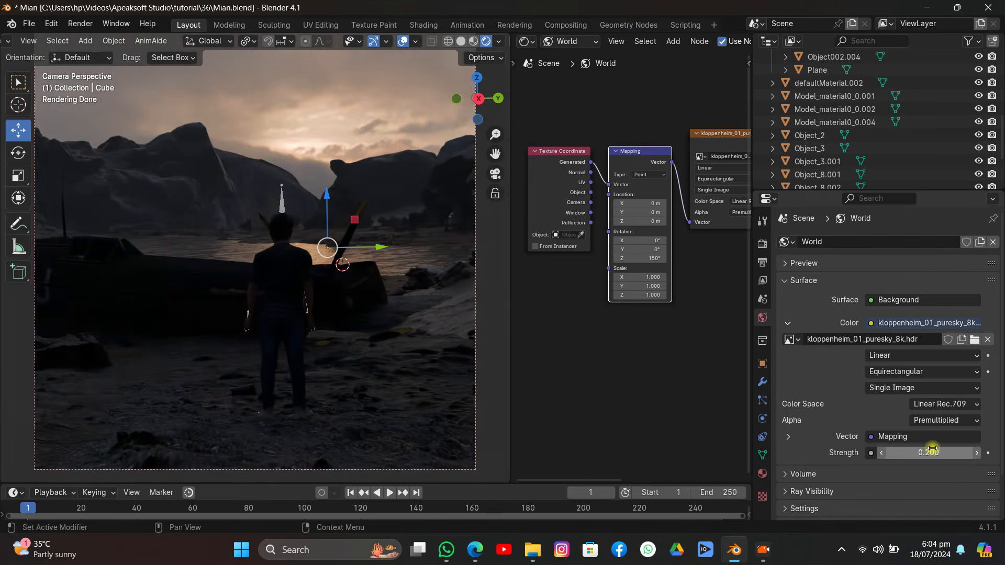
left_click(402, 41)
left_click(373, 42)
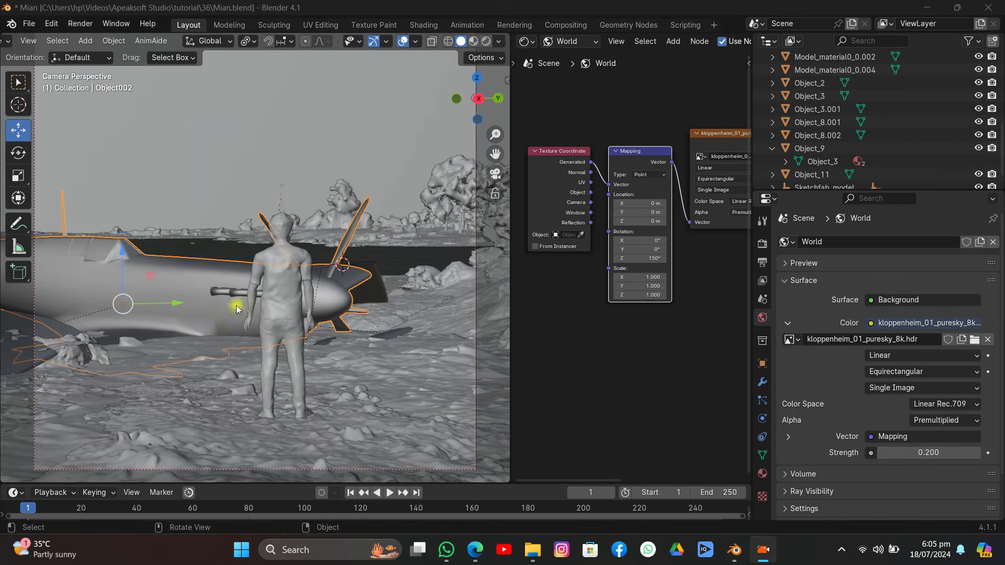
Shift the plane body Object002 slightly along negative Y behind the man in solid shading, and save the file
key("g")
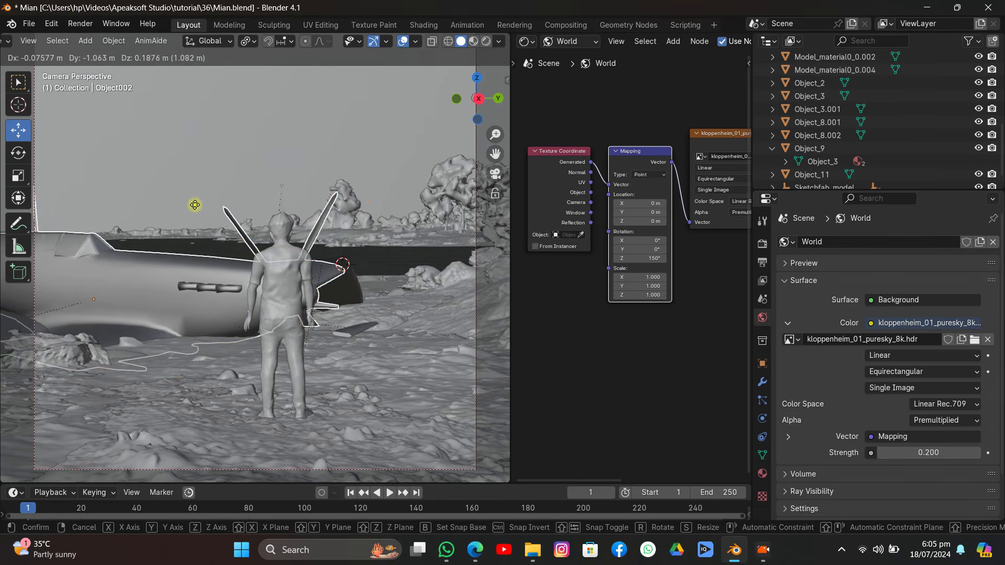
left_click(199, 206)
key("g")
left_click(211, 203)
left_click(333, 120)
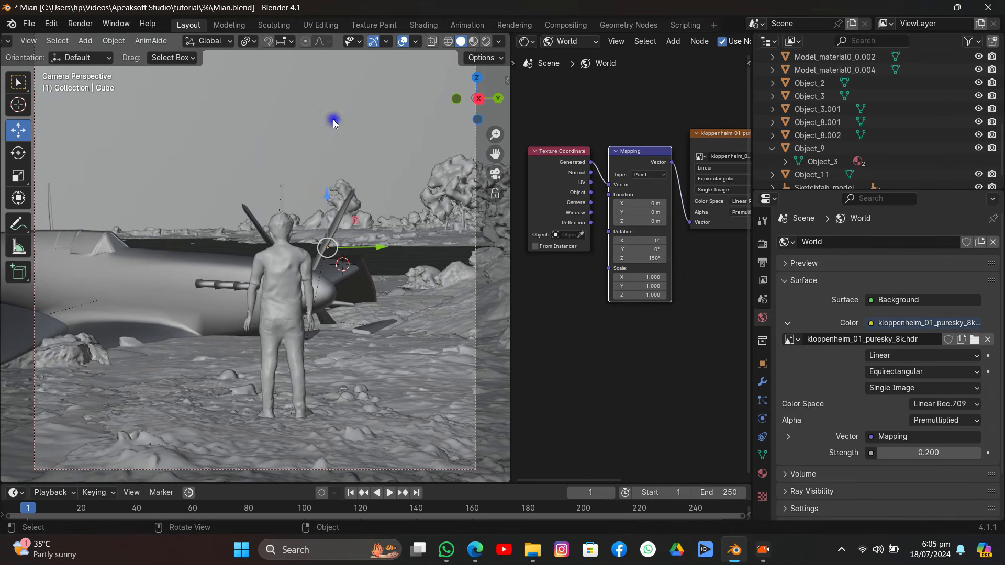
key("ctrl+s")
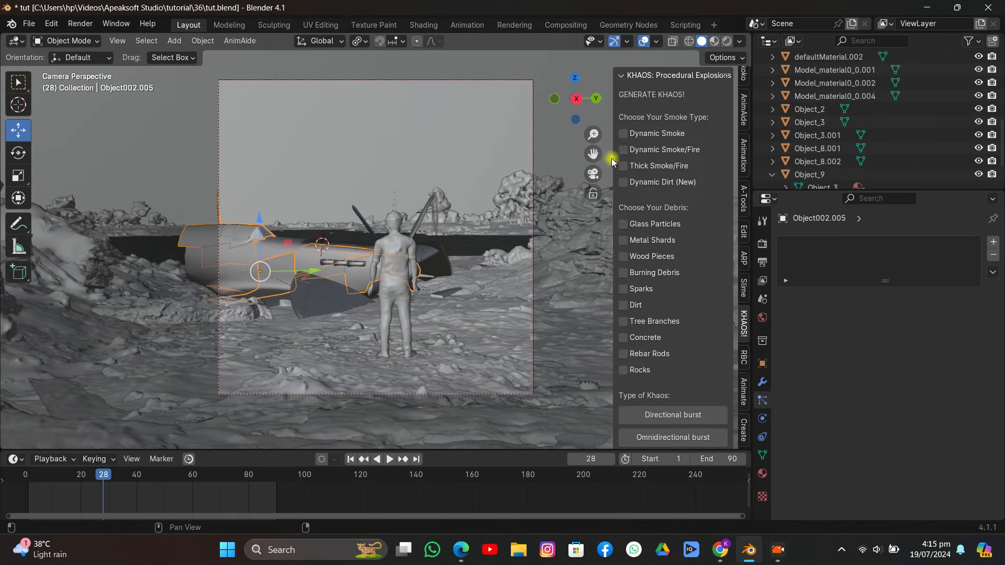
Examine the KHAOS add-on's explosion, extras and destruction settings, including the smoke plume's fuel rate and pulse timing options
left_click_drag(612, 156, 563, 156)
scroll(621, 193, "down", 10)
scroll(622, 198, "down", 15)
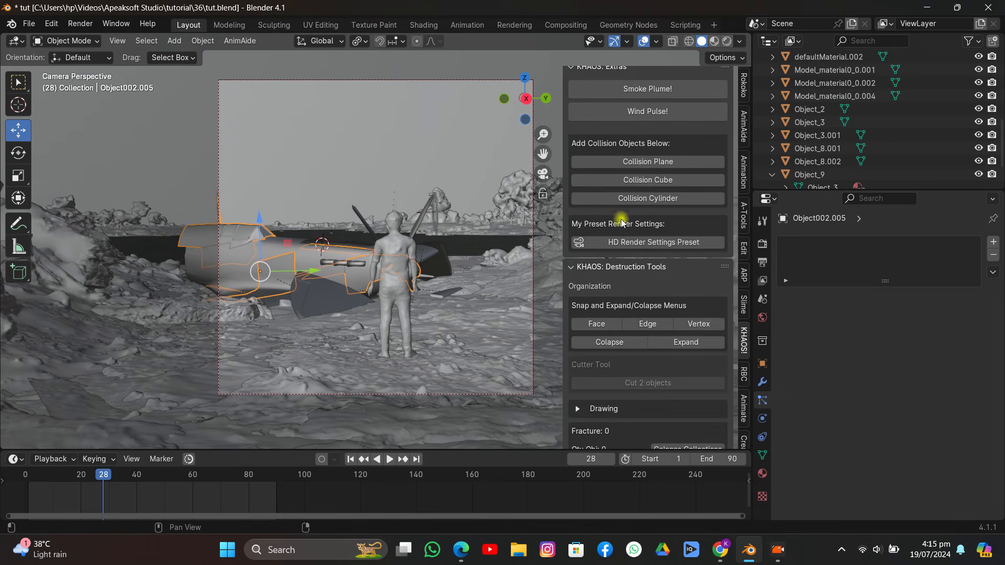
scroll(623, 199, "down", 6)
scroll(624, 209, "down", 2)
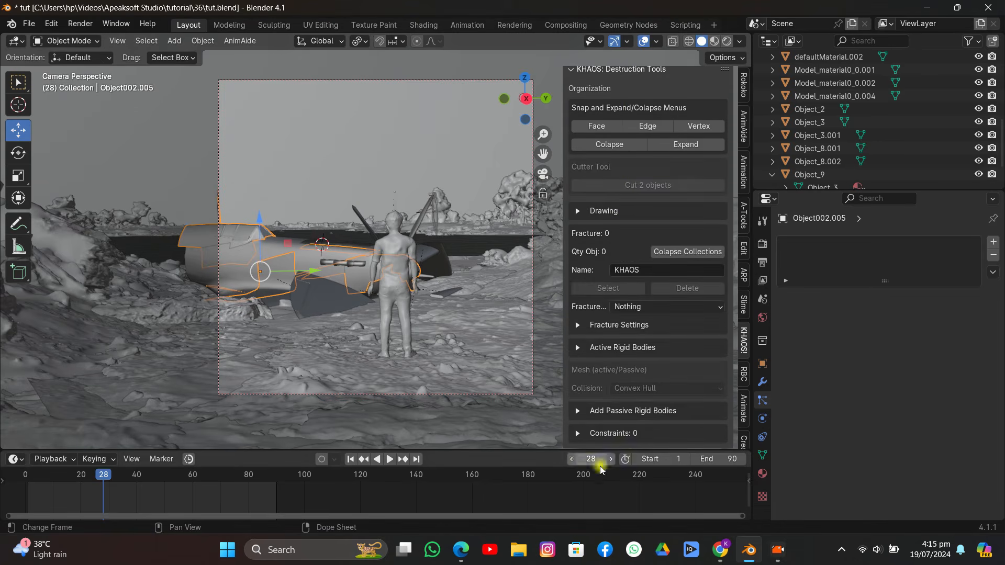
scroll(607, 314, "up", 15)
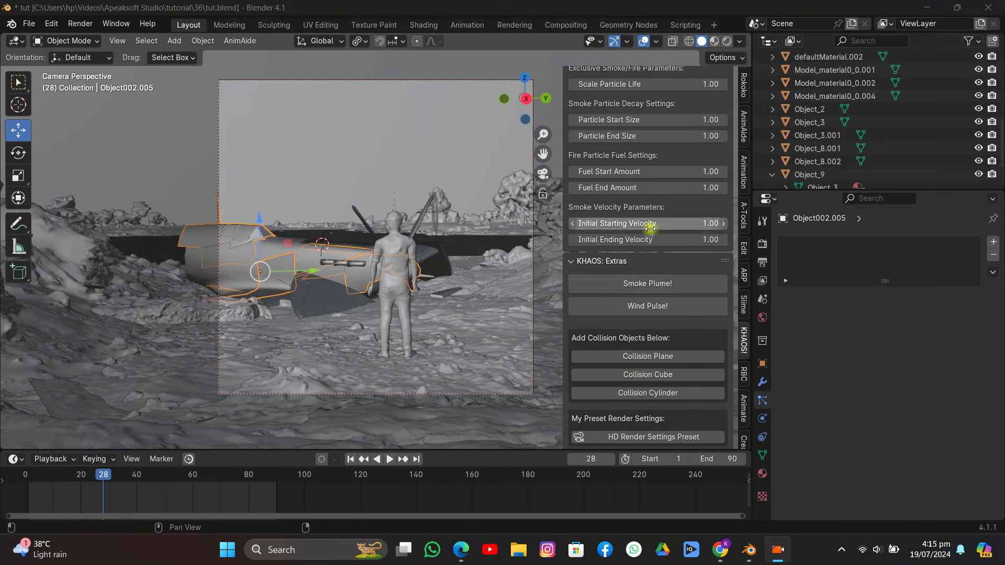
left_click(656, 289)
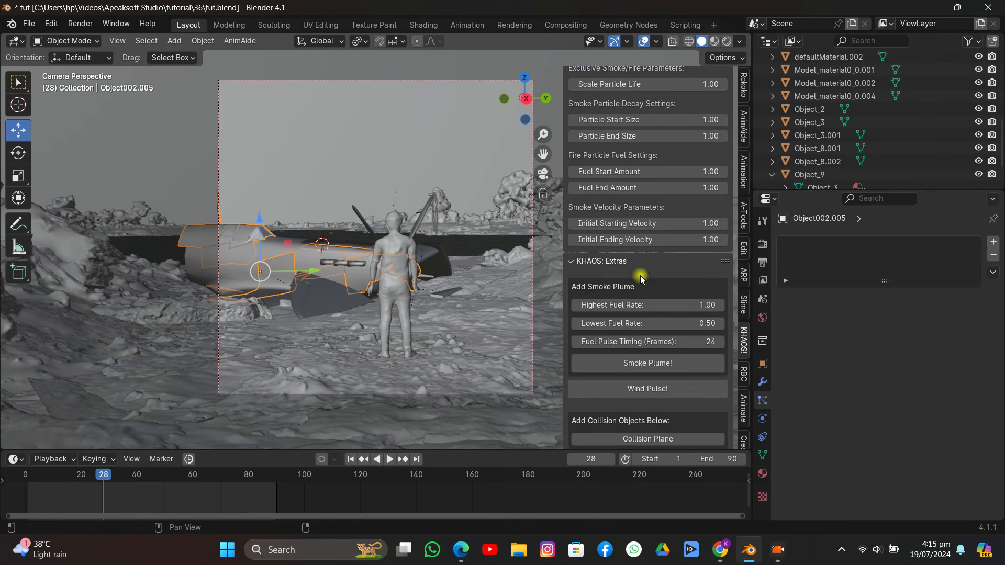
scroll(635, 282, "down", 2)
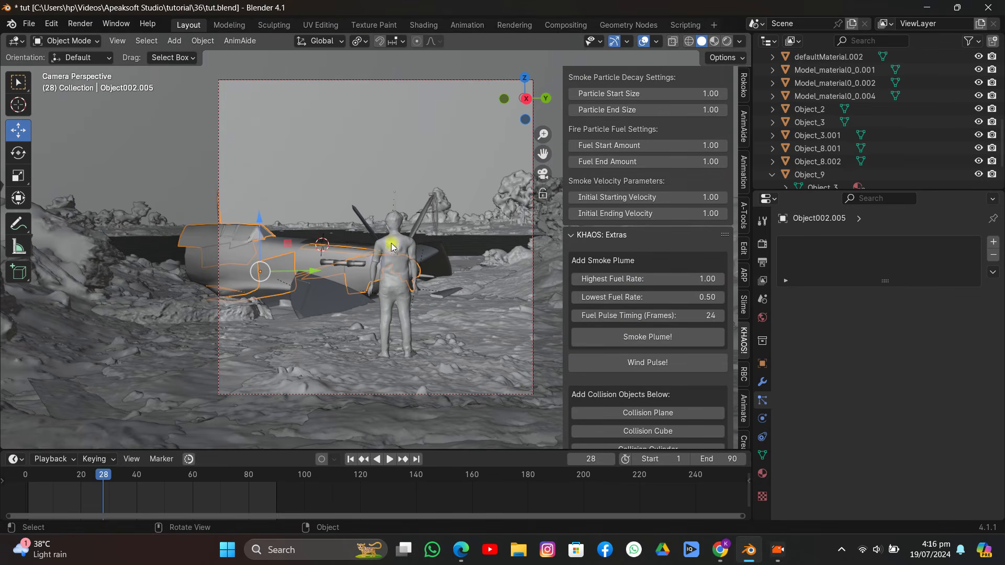
left_click(610, 335)
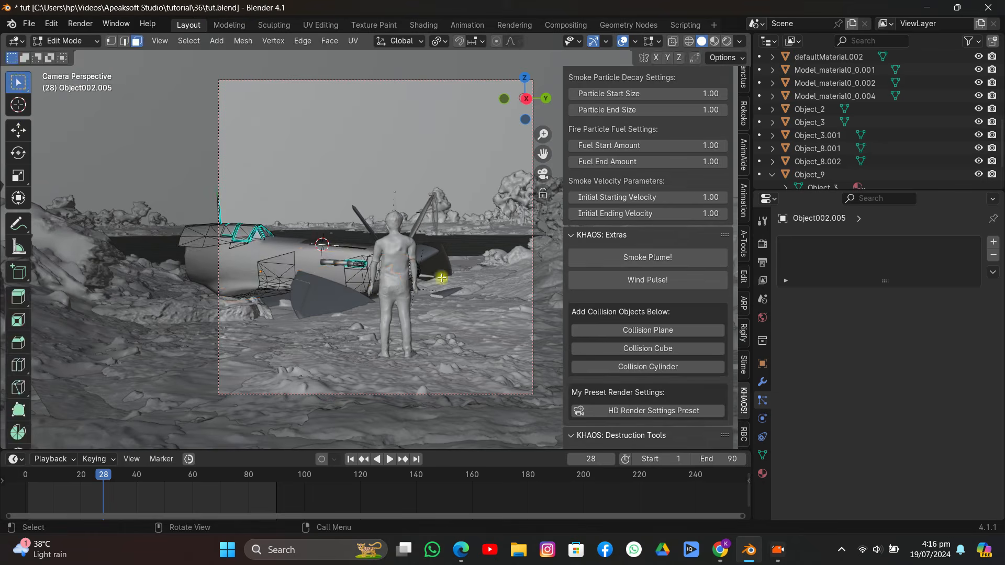
key("Tab")
key("shift+a")
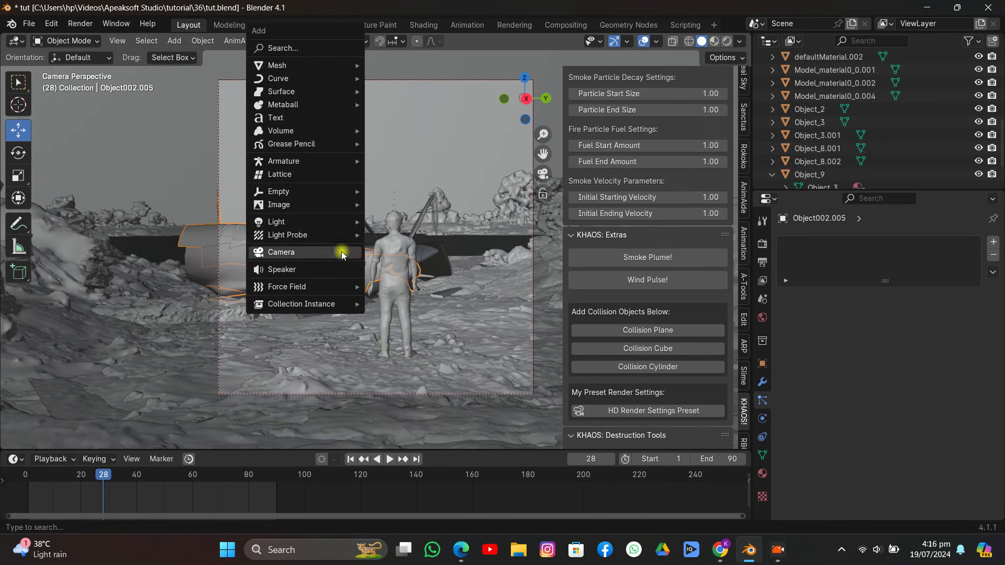
mouse_move(335, 66)
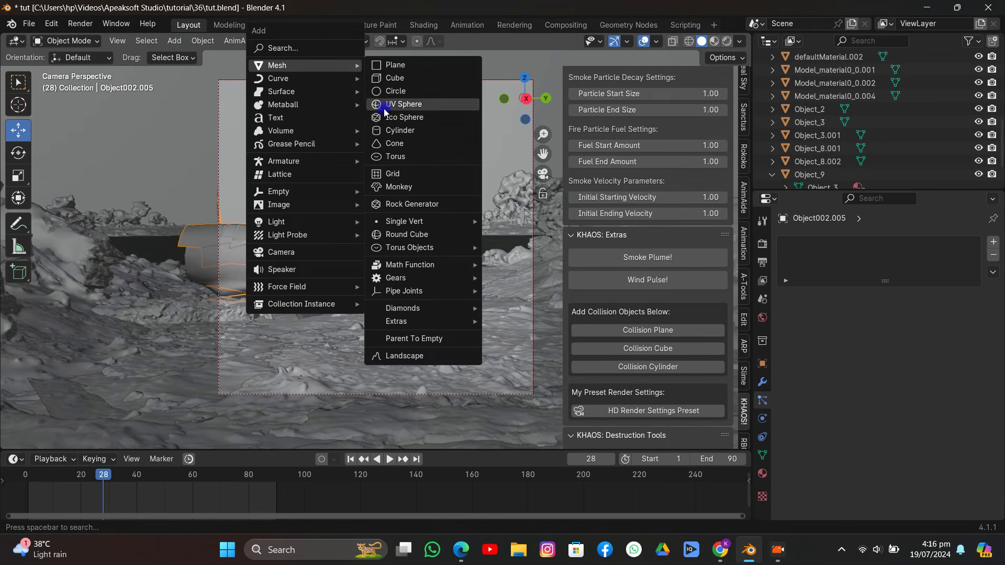
left_click(402, 104)
key("x")
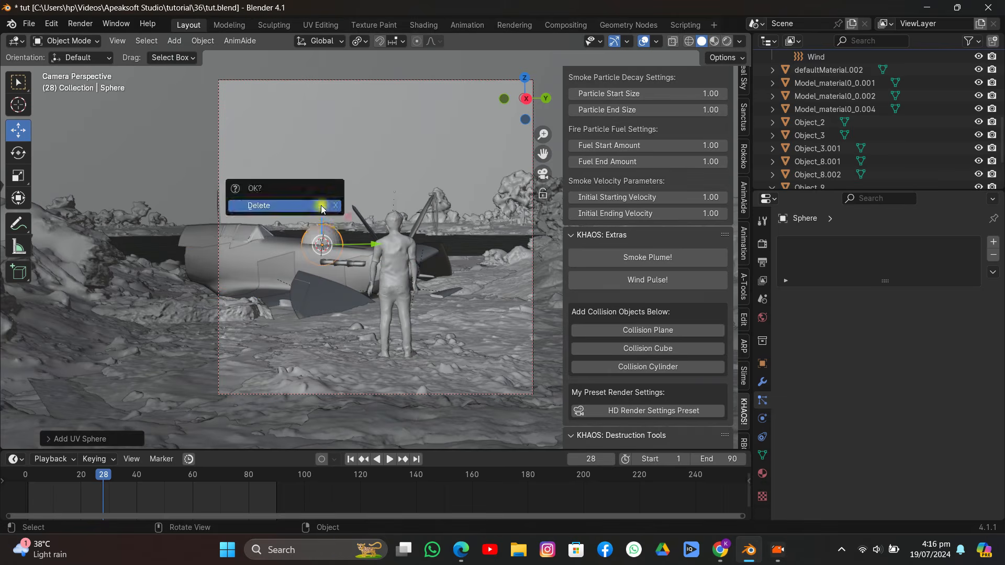
left_click(321, 205)
Add an ico sphere mesh at the 3D cursor on the plane's fuselage
key("shift+a")
mouse_move(322, 205)
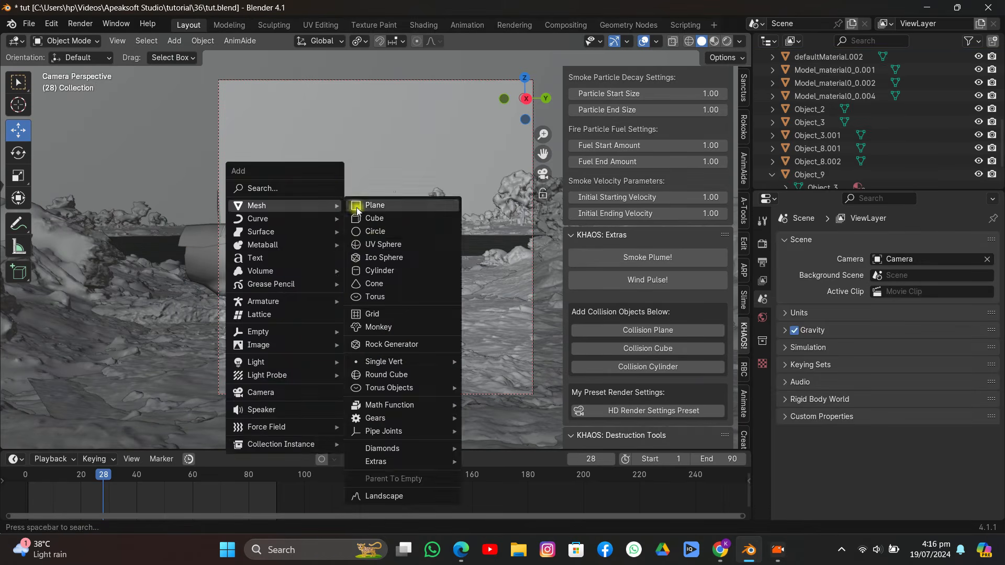
left_click(366, 257)
Randomize the ico sphere's geometry by an amount of about 0.5 m to give it a rough, irregular shape
key("Tab")
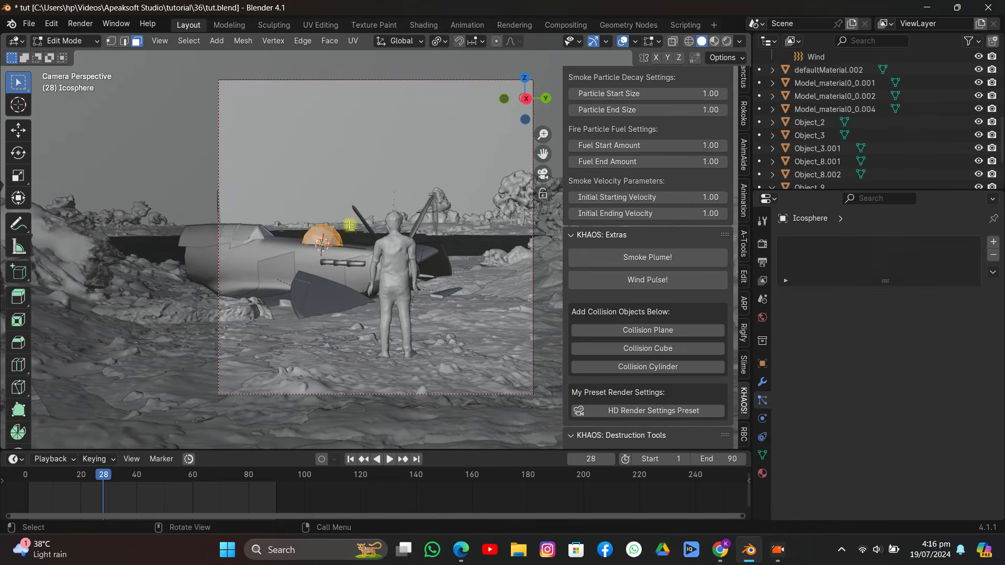
key("F3")
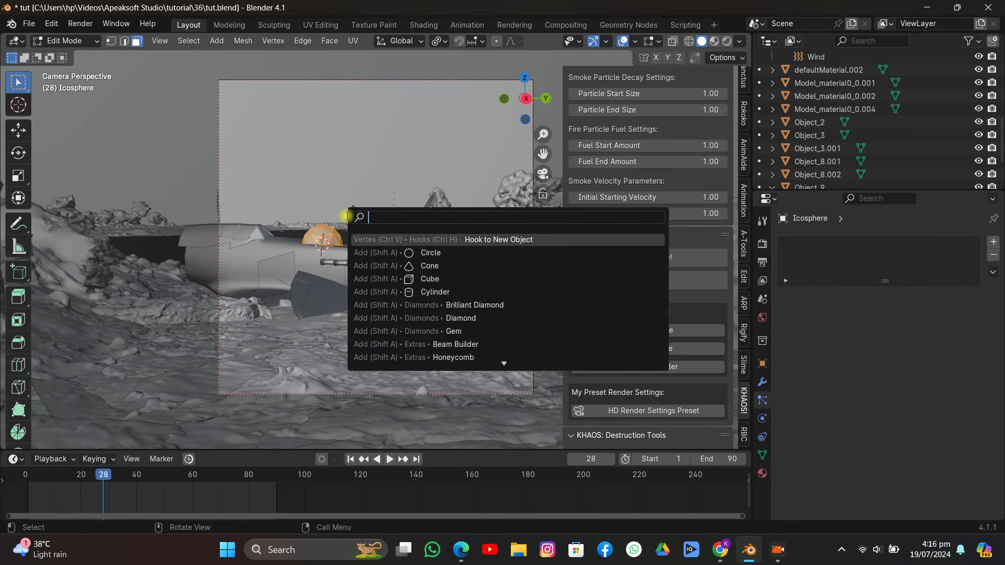
type("ran")
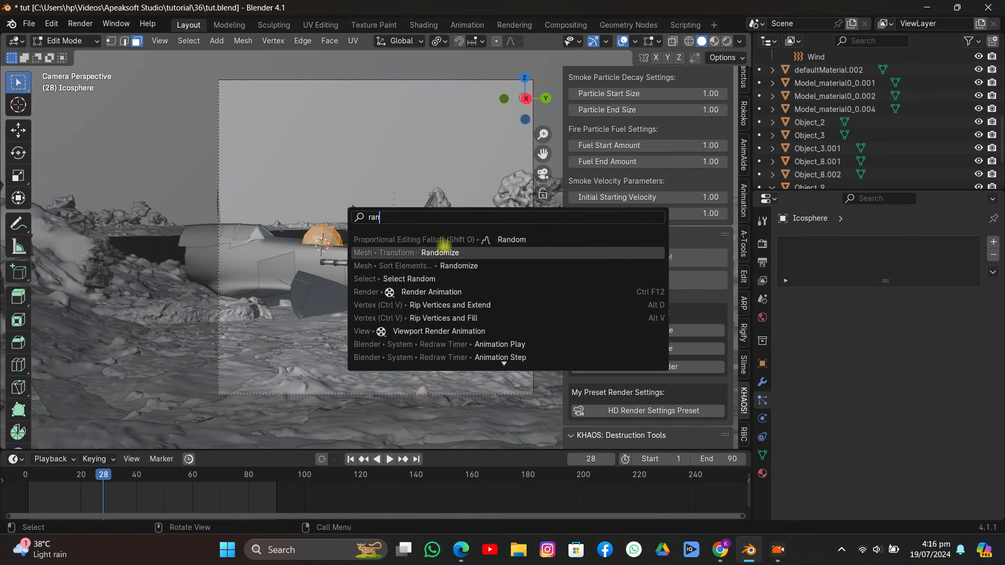
left_click(434, 252)
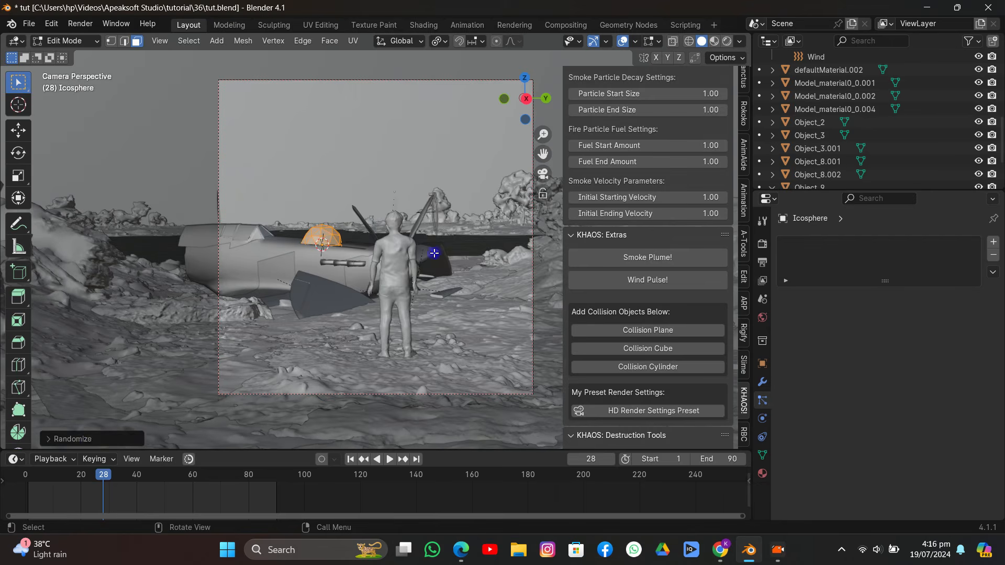
left_click(86, 439)
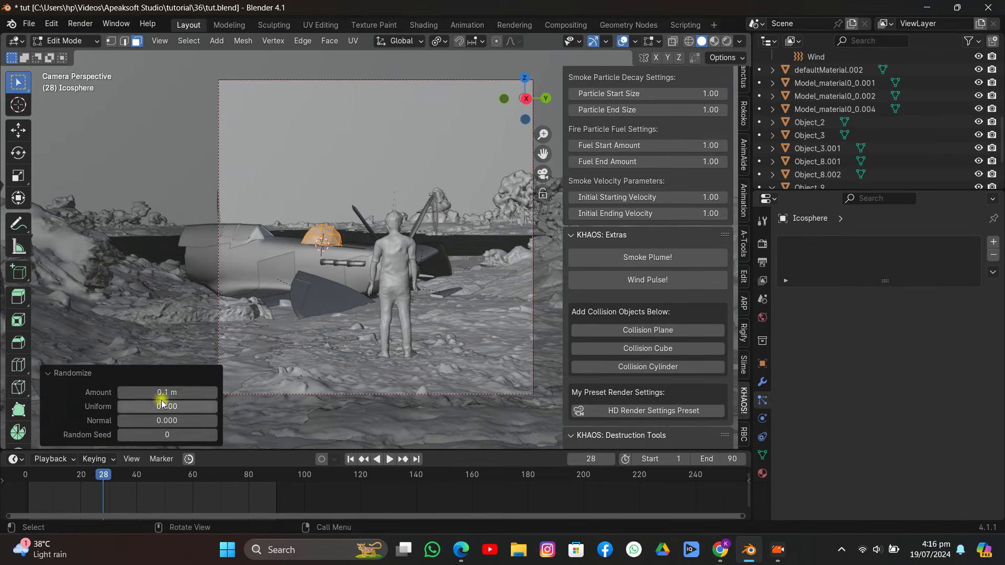
left_click_drag(119, 393, 157, 394)
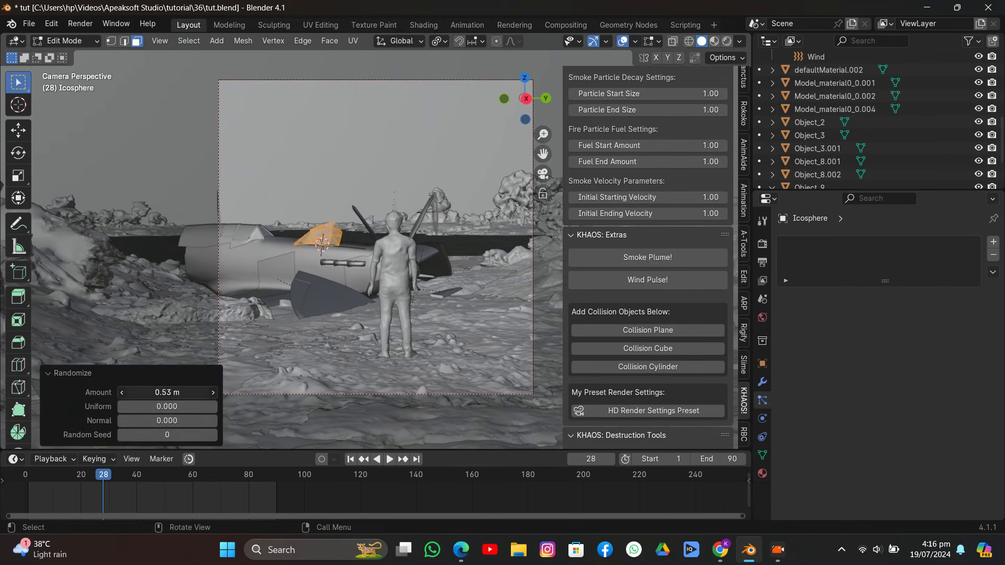
left_click(67, 373)
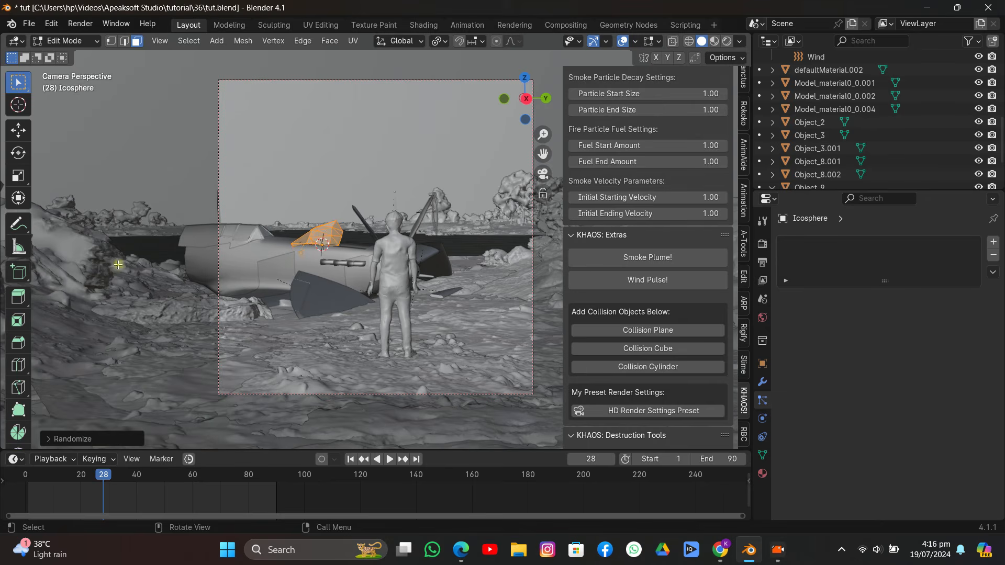
In Object Mode, lower the rough ico sphere into the fuselage and shift it slightly along positive Y
left_click(75, 40)
left_click(75, 57)
left_click_drag(319, 196, 325, 239)
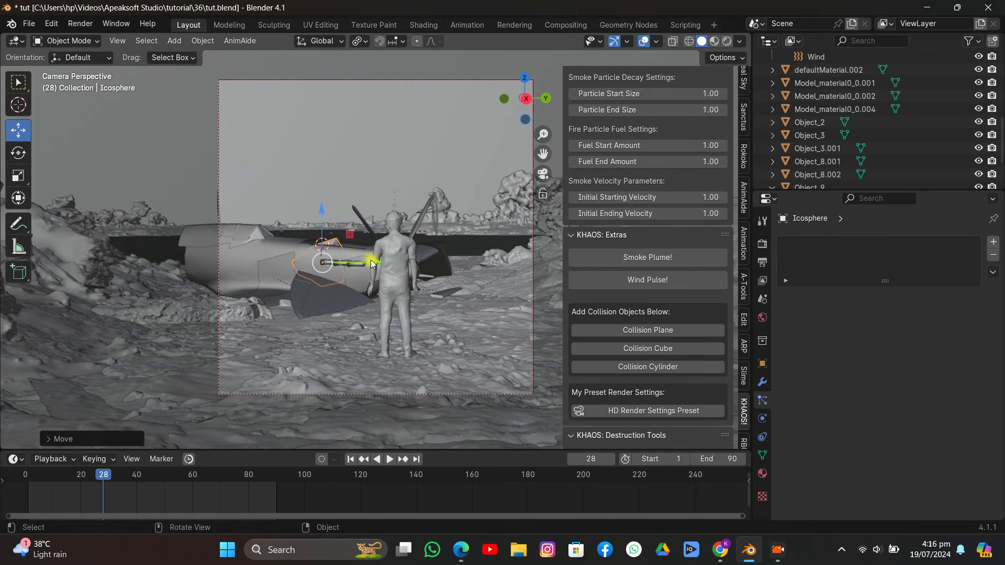
left_click_drag(373, 261, 383, 263)
Create a KHAOS smoke plume with the default fuel settings and lower its emitter slightly into the fuselage
left_click(642, 257)
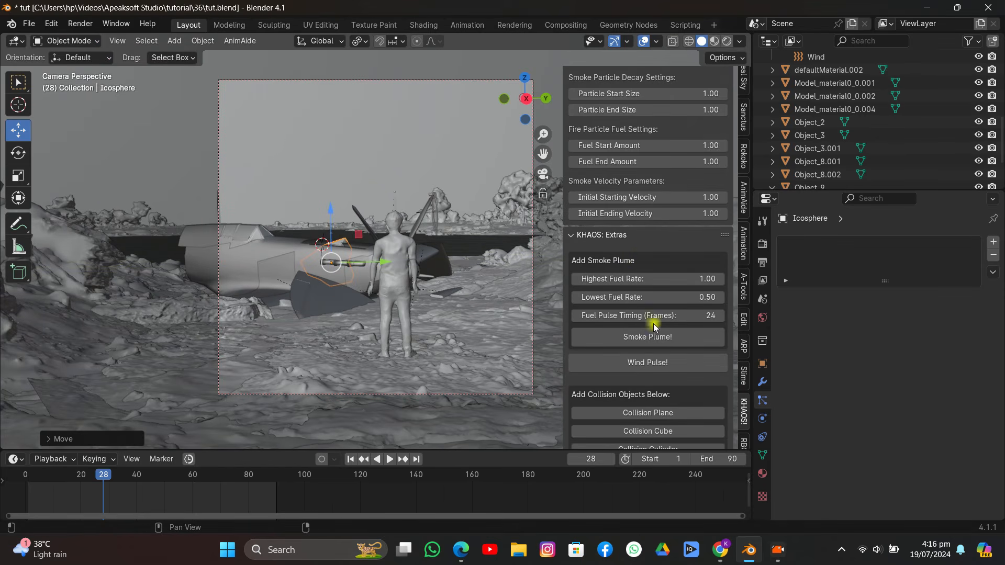
left_click(638, 339)
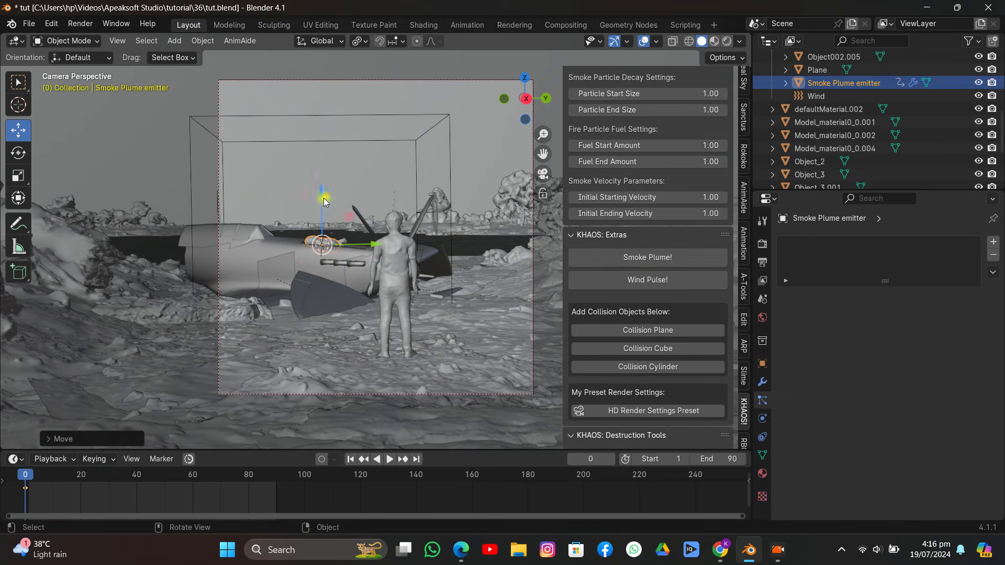
left_click_drag(322, 196, 331, 206)
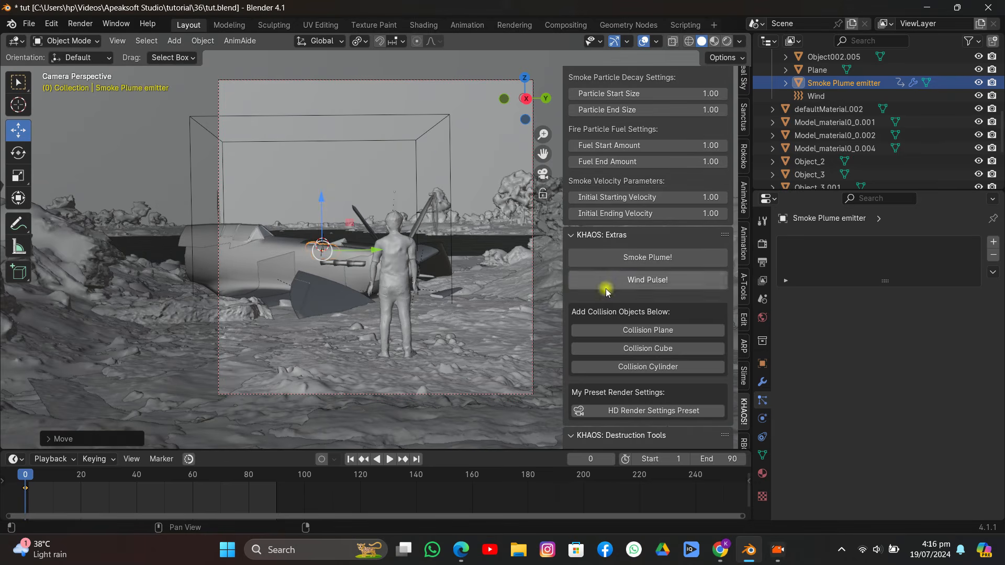
Add a KHAOS wind pulse with the default strength and timing, and rotate it -90 degrees about the Z axis
left_click(626, 281)
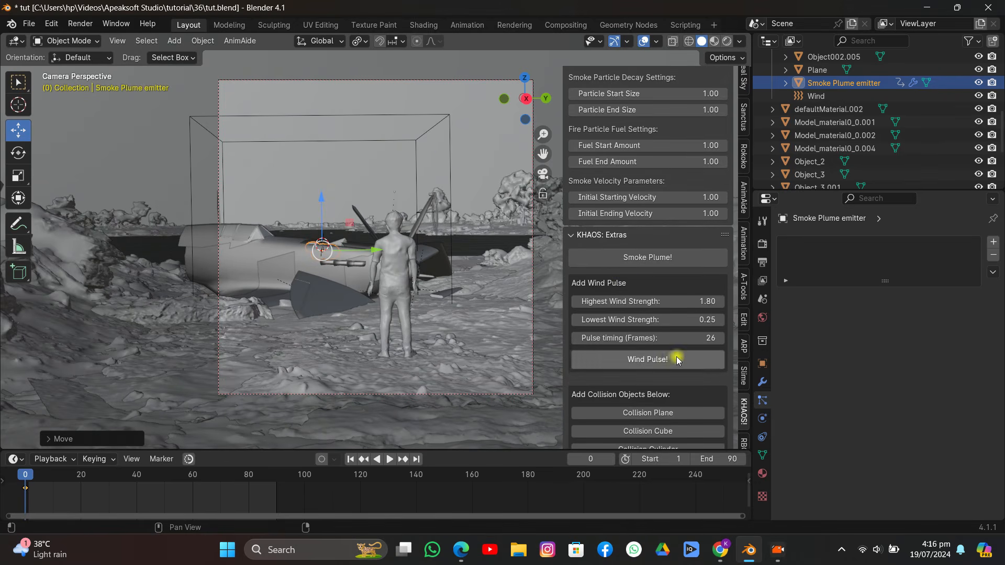
left_click(673, 360)
middle_click_drag(364, 196, 370, 231)
type("rz")
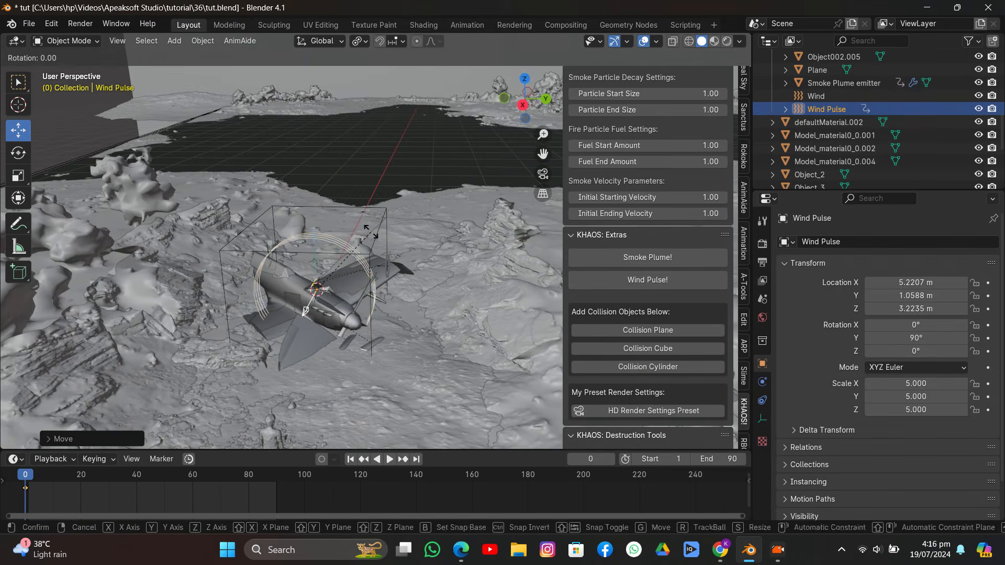
type("-90")
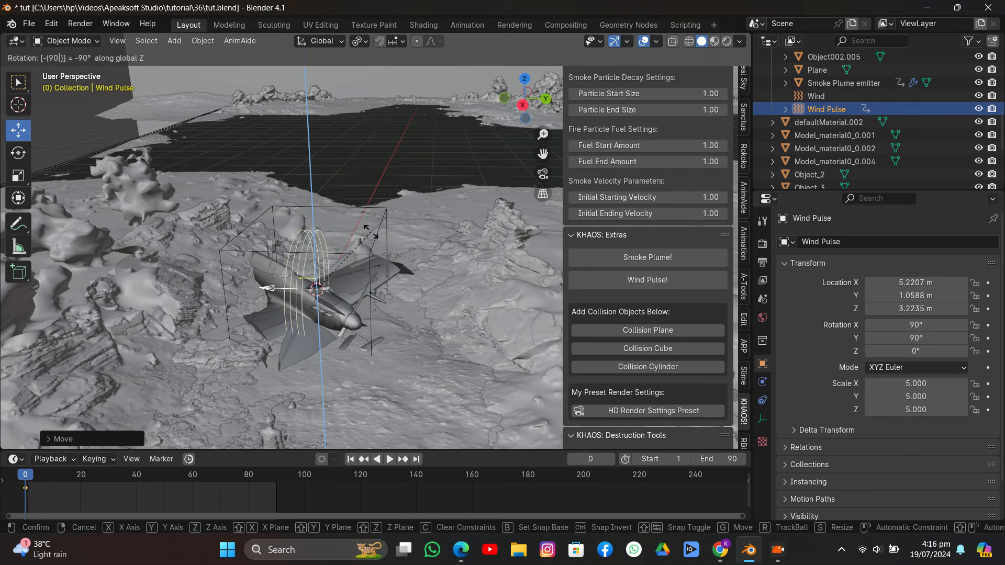
key("Return")
Move the wind pulse about 7.5 m along positive Y to the plane's nose side and return to the camera view
key("g")
key("y")
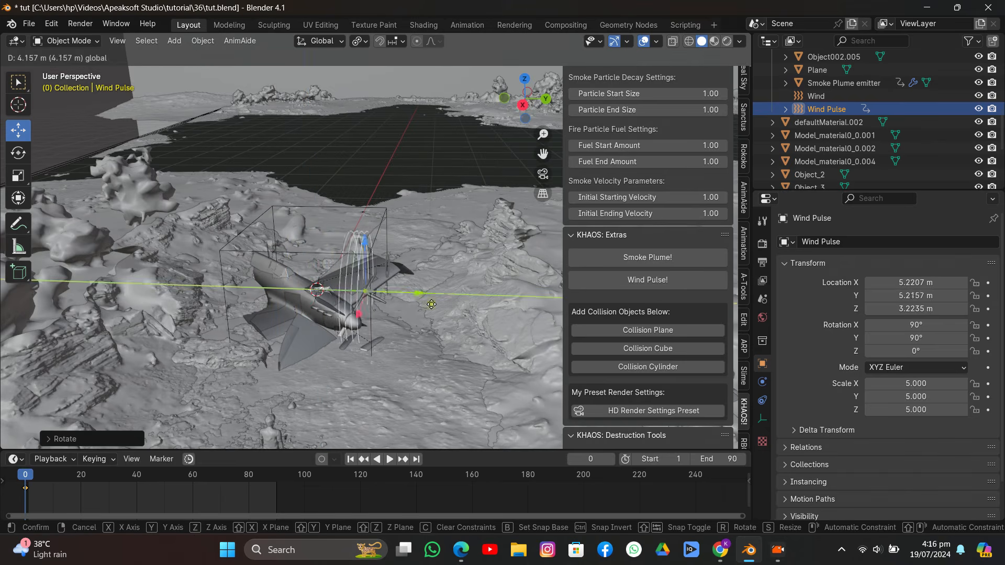
left_click(467, 302)
left_click(543, 173)
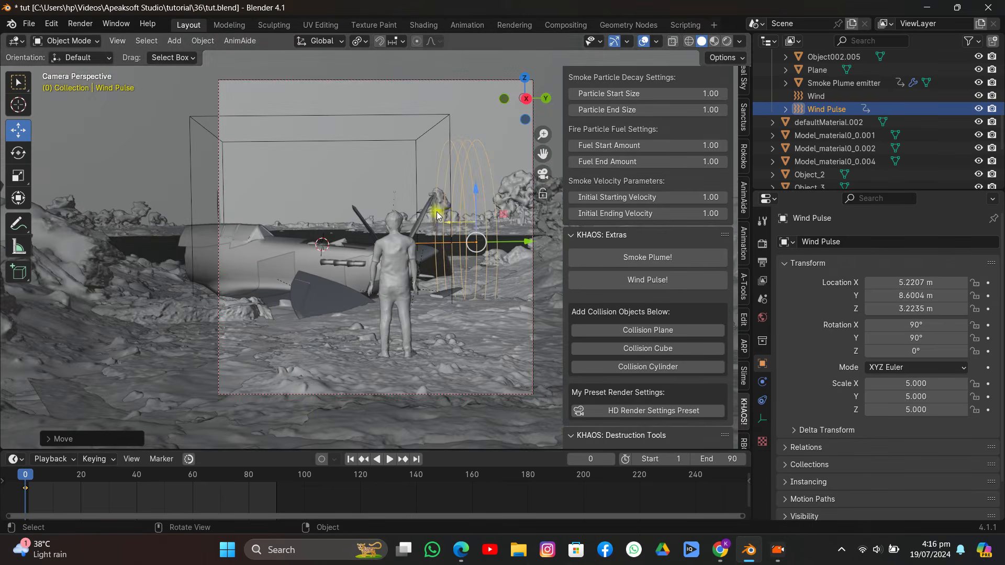
Return to frame 1 and set the smoke plume domain's resolution divisions to 156
left_click(350, 459)
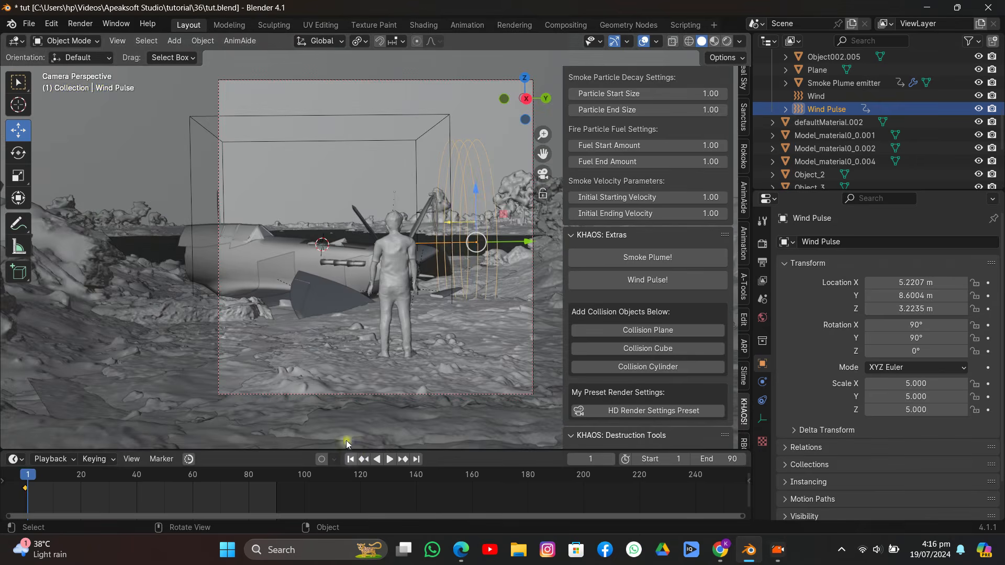
left_click(416, 141)
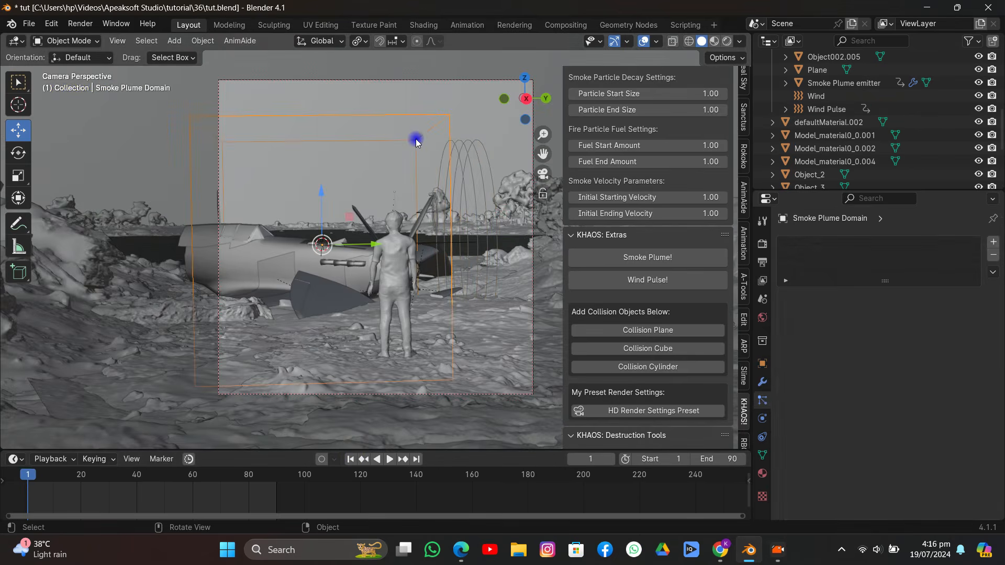
left_click(762, 418)
left_click(931, 381)
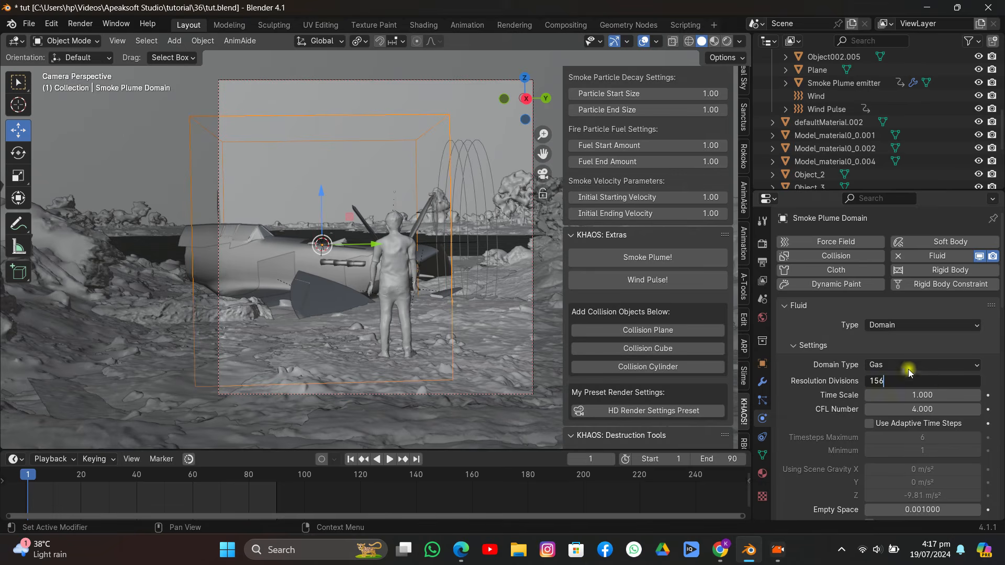
key("Return")
Set the smoke plume domain's cache type to All
scroll(890, 313, "down", 10)
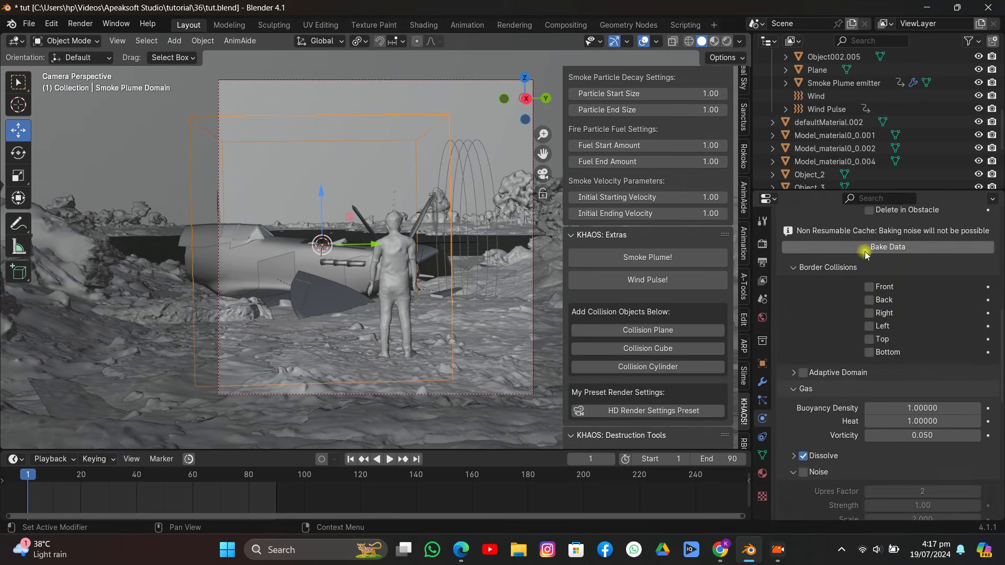
scroll(869, 261, "up", 10)
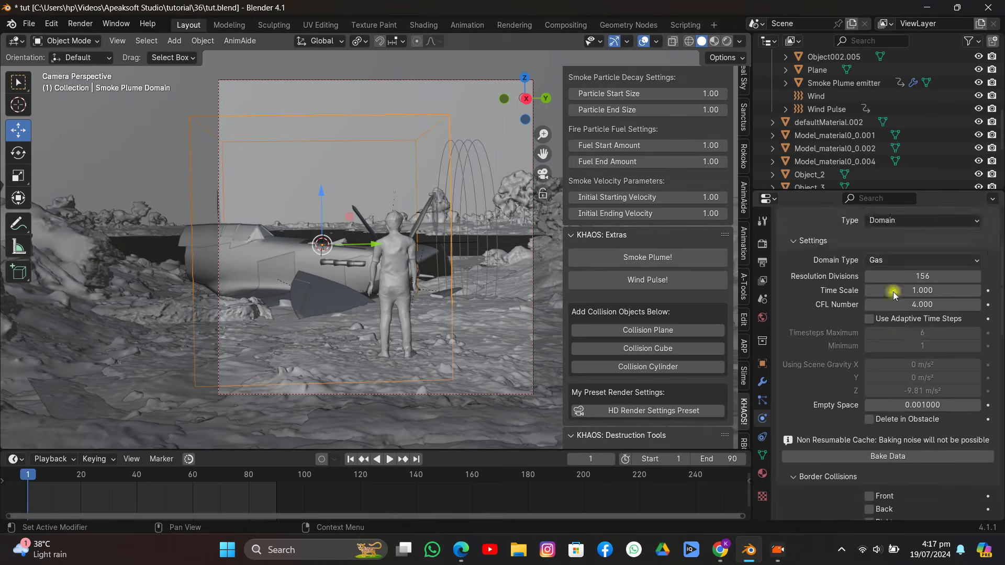
scroll(893, 291, "down", 10)
scroll(816, 298, "down", 5)
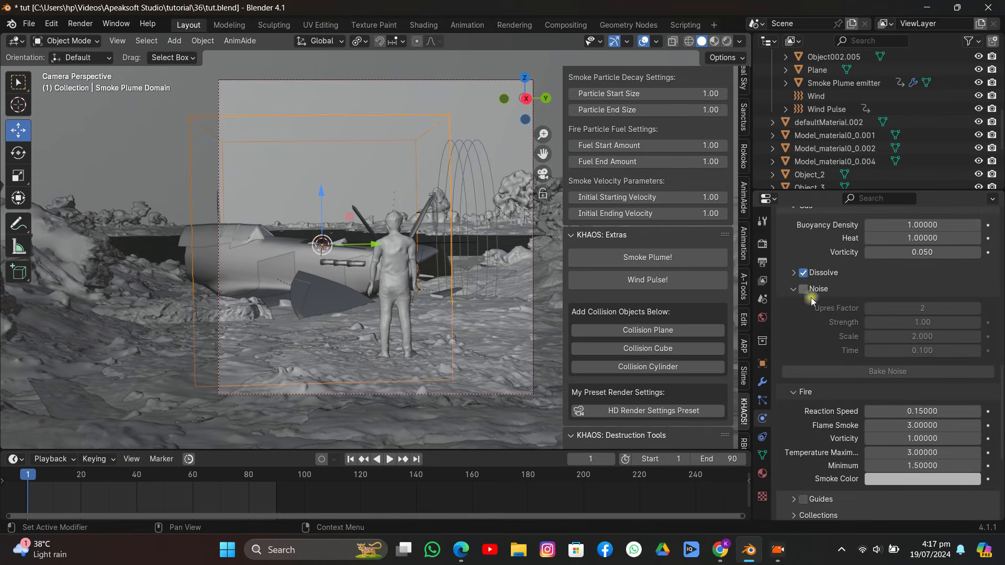
left_click(835, 291)
scroll(834, 293, "down", 6)
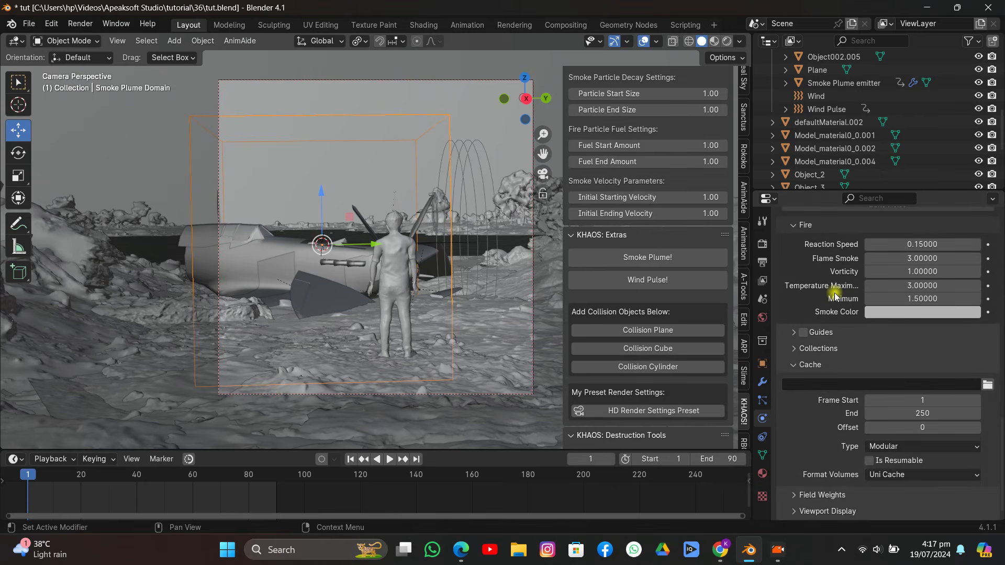
scroll(834, 296, "down", 1)
left_click(899, 430)
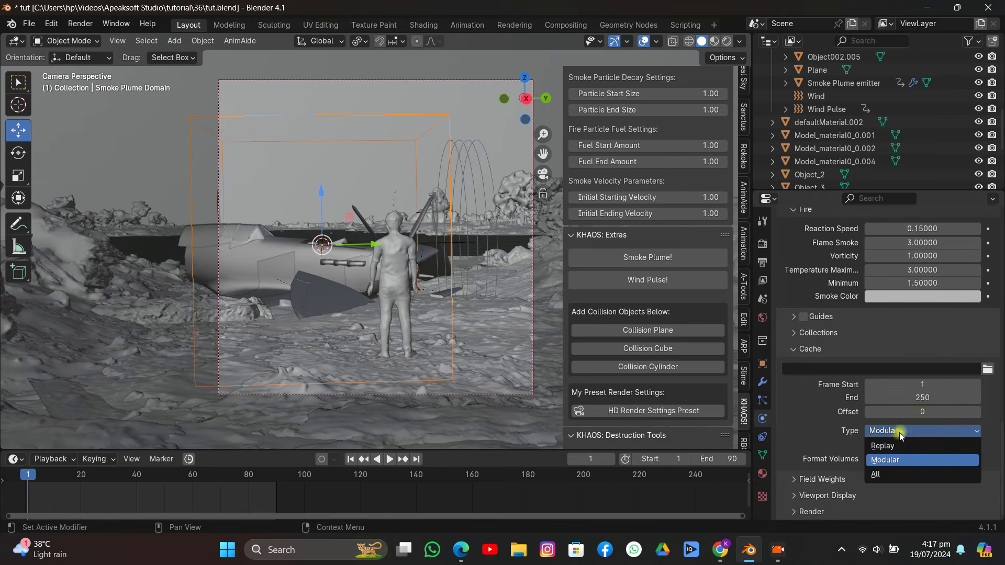
left_click(912, 430)
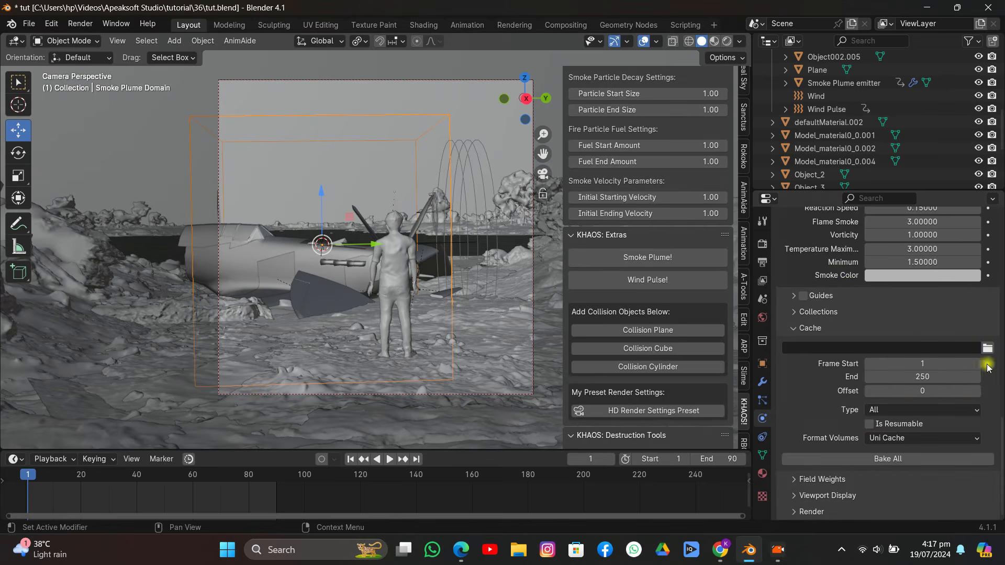
Browse for the domain's cache location and open the Videos\Apeaksoft Studio\tutorial\36 folder
left_click(988, 348)
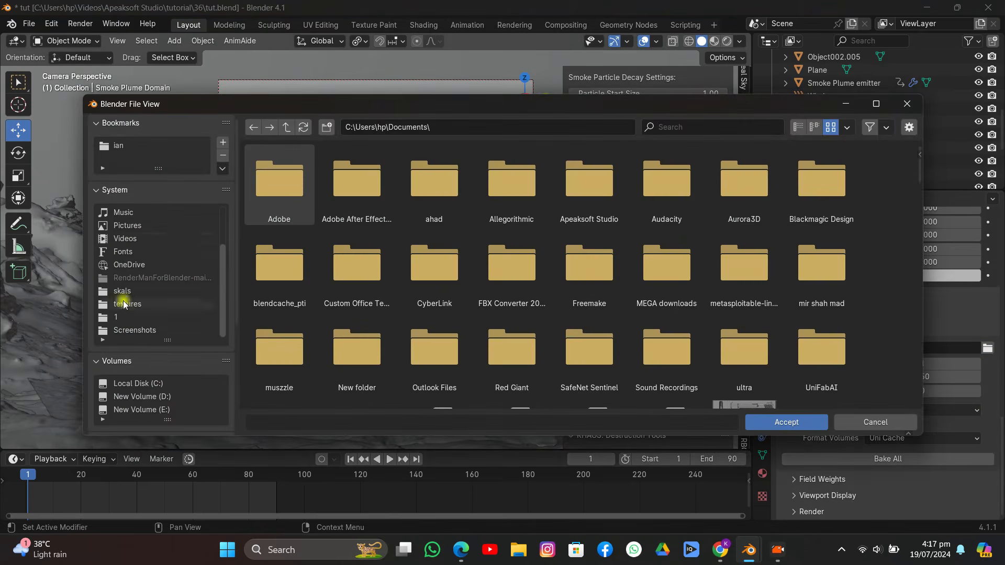
left_click(125, 238)
left_click(515, 200)
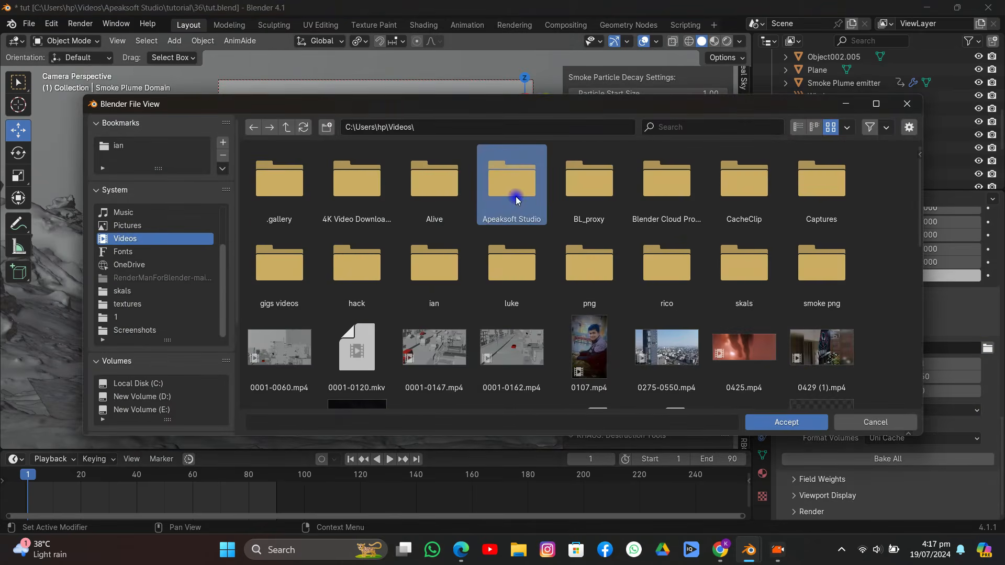
double_click(515, 199)
double_click(581, 195)
scroll(487, 317, "down", 2)
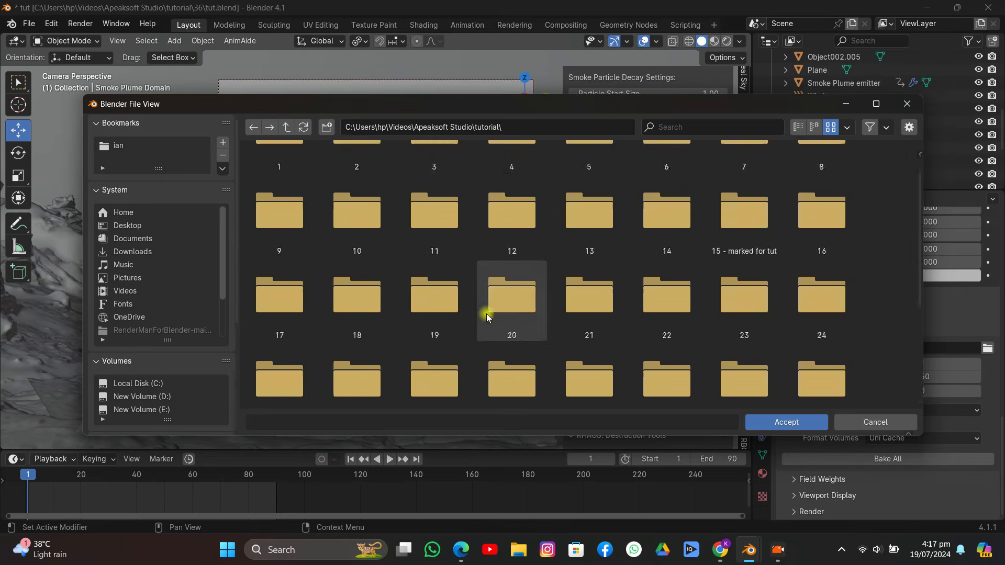
scroll(487, 316, "down", 3)
double_click(487, 314)
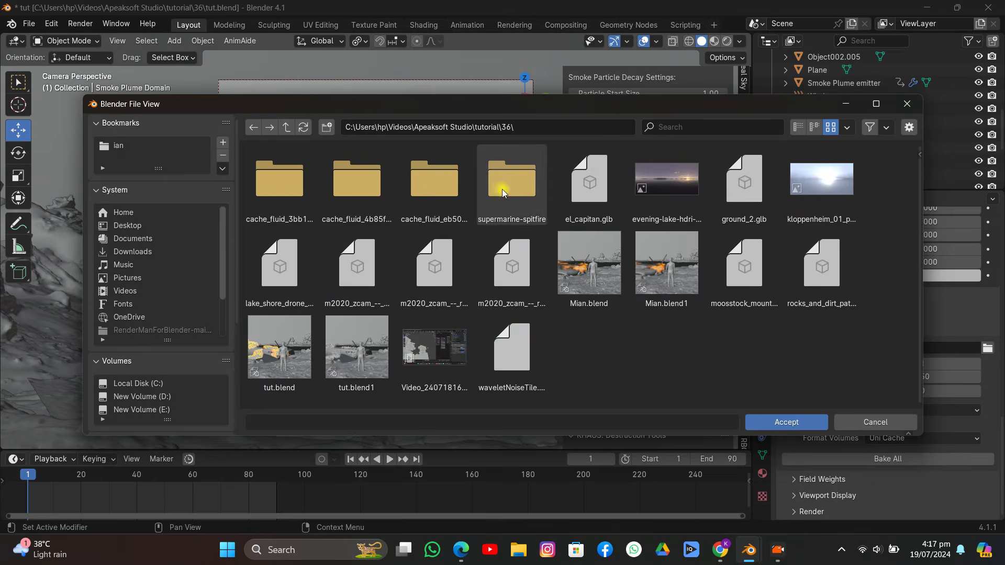
Create a new folder named cachefromkhaos in the project folder and select it for the smoke cache
left_click(327, 127)
type("c")
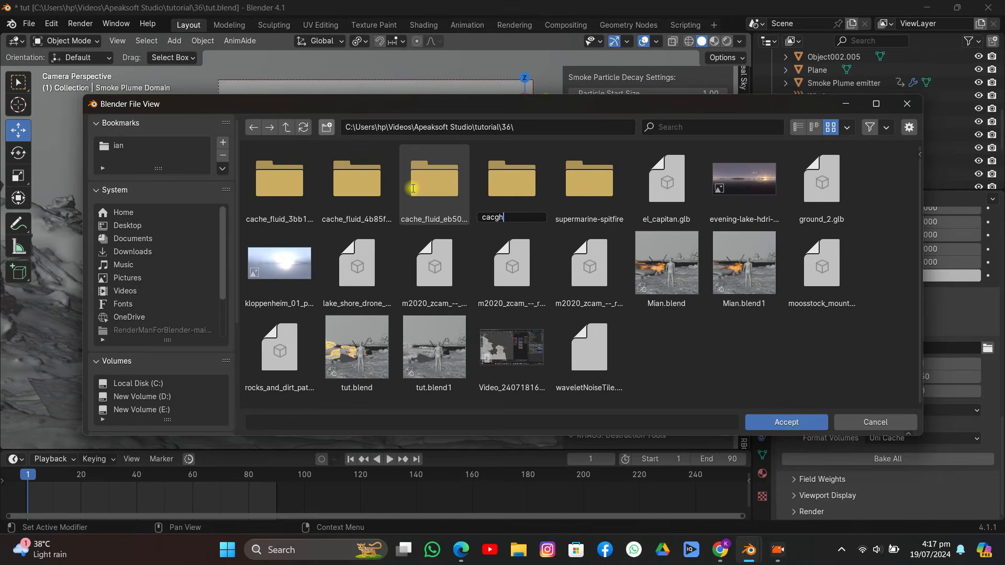
type("acgh")
key("BackSpace")
key("BackSpace")
left_click(511, 197)
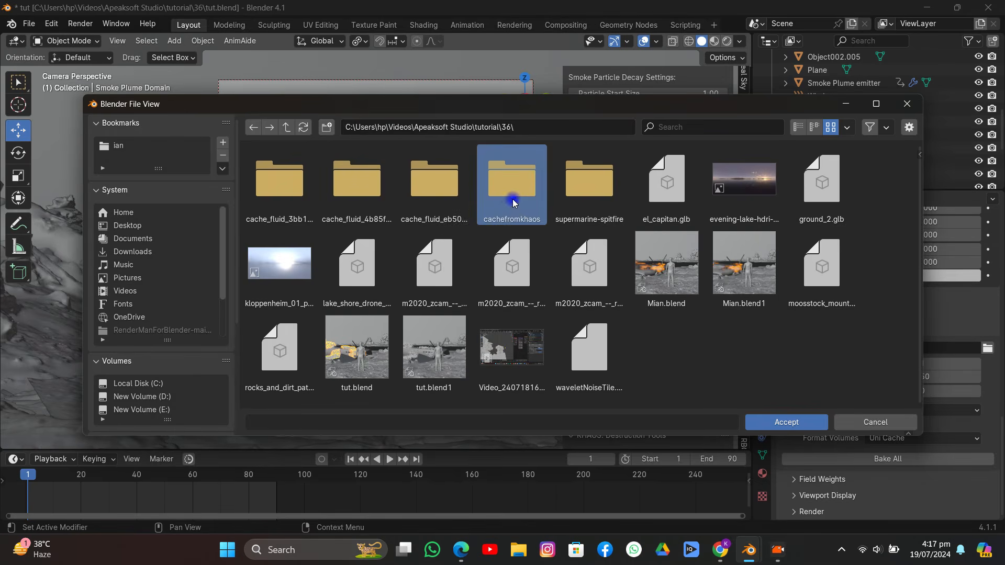
Accept the cachefromkhaos folder as the cache location, keep Uni Cache as the volume format, and save the file
double_click(511, 198)
left_click(786, 422)
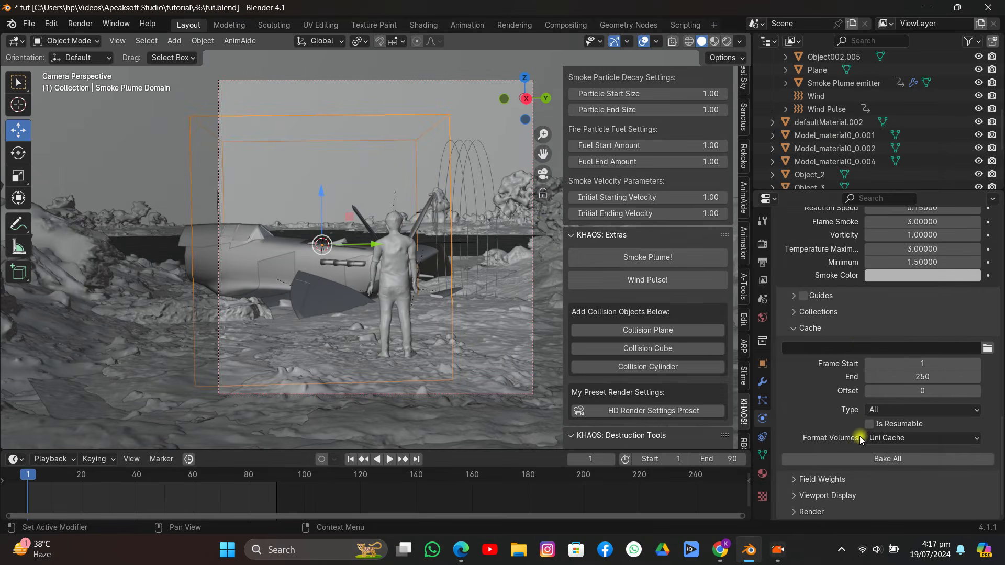
left_click(890, 438)
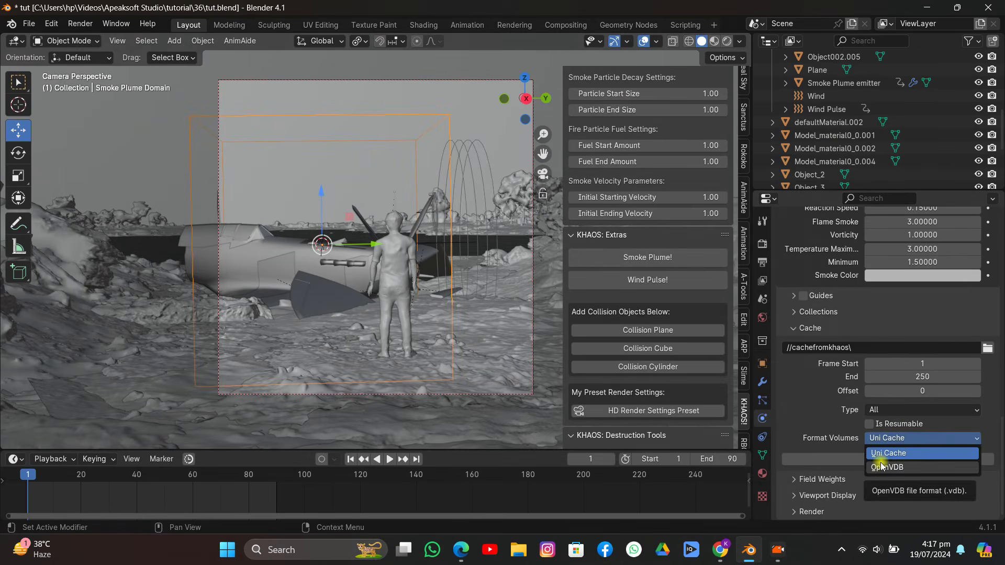
left_click(879, 455)
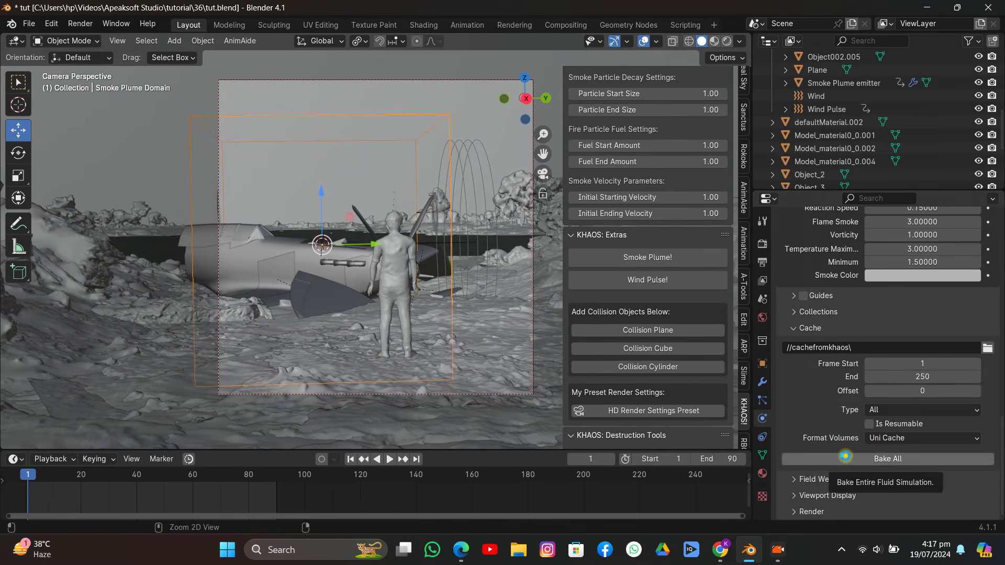
key("ctrl+s")
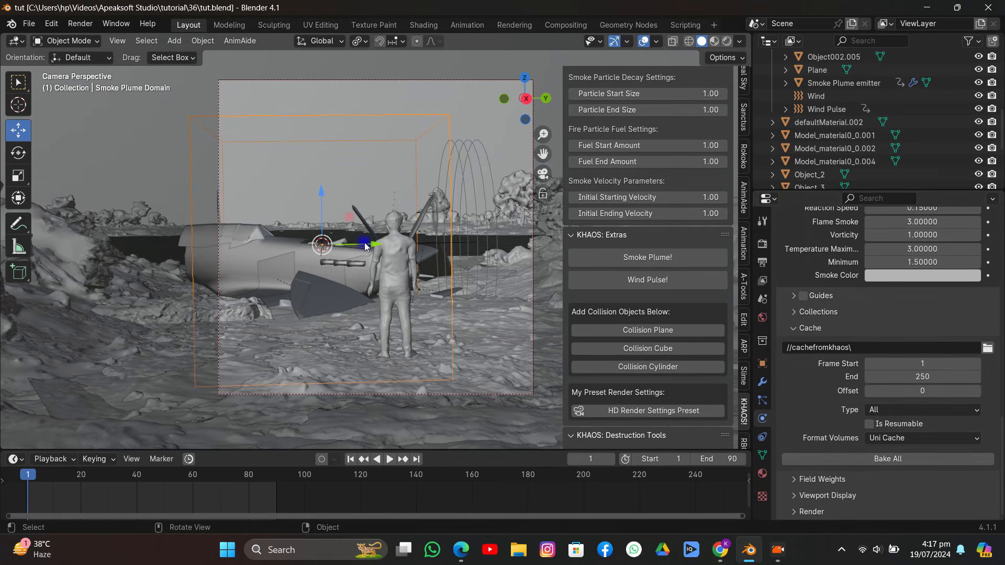
Move the smoke plume domain about -0.63 m along Y and bake the entire fluid simulation
left_click_drag(371, 244, 348, 241)
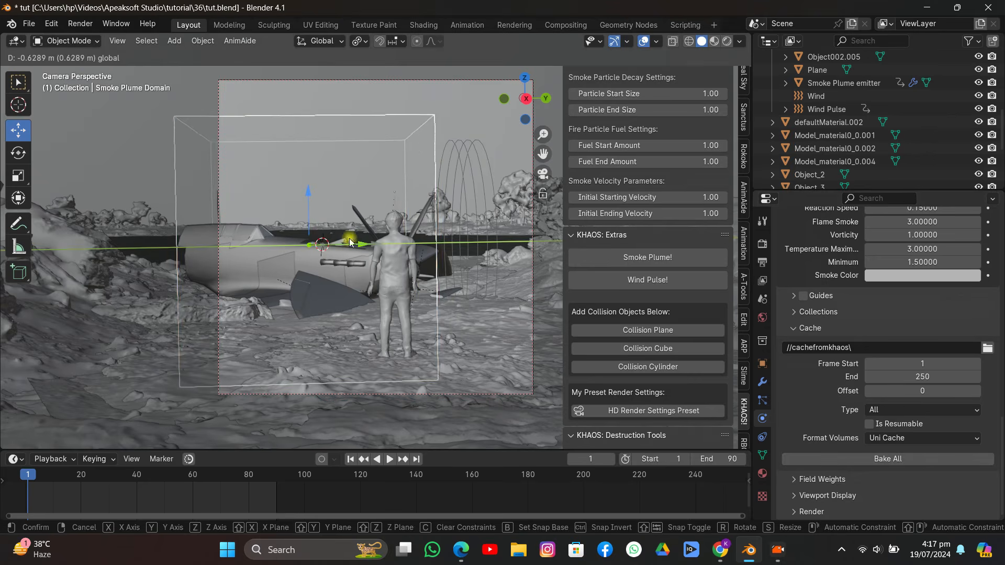
left_click(879, 458)
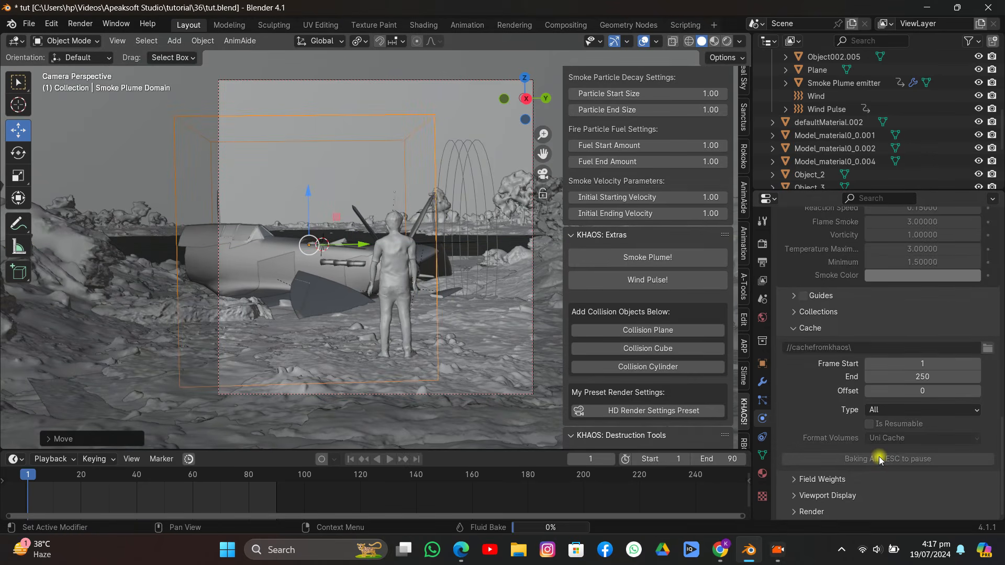
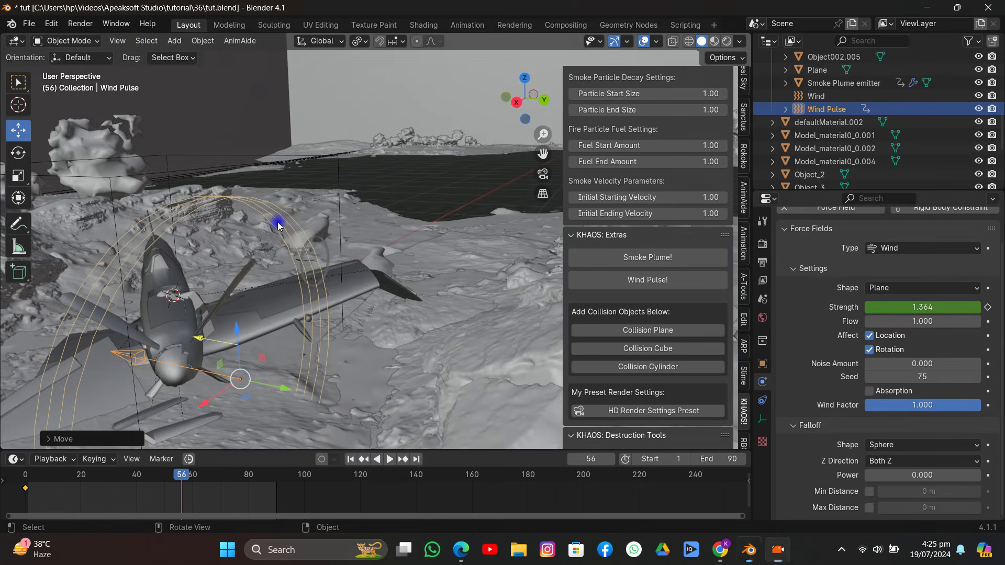
Rotate the Wind Pulse about -34° around the global Z axis and tilt it upward with a free trackball rotation
key("r")
key("z")
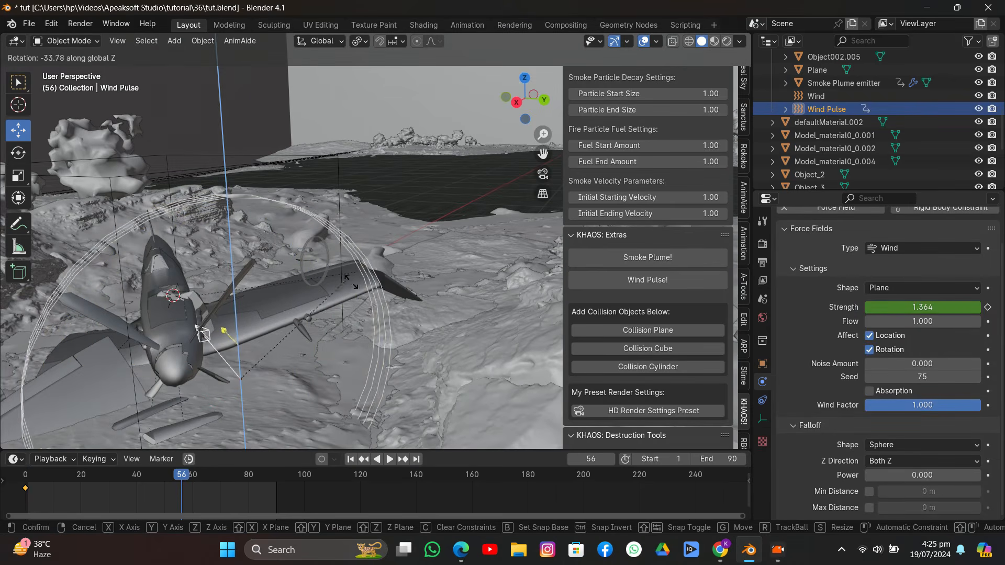
left_click(352, 284)
key("r")
key("r")
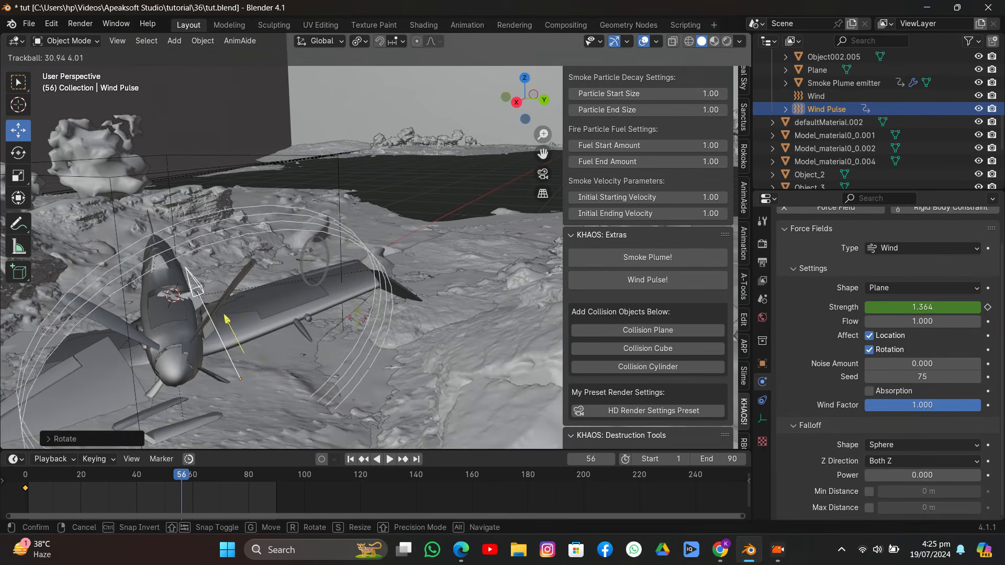
left_click(310, 315)
Fine-tune the Wind Pulse's tilt toward the aircraft with a free rotation from a side view
middle_click_drag(266, 310, 303, 294)
key("r")
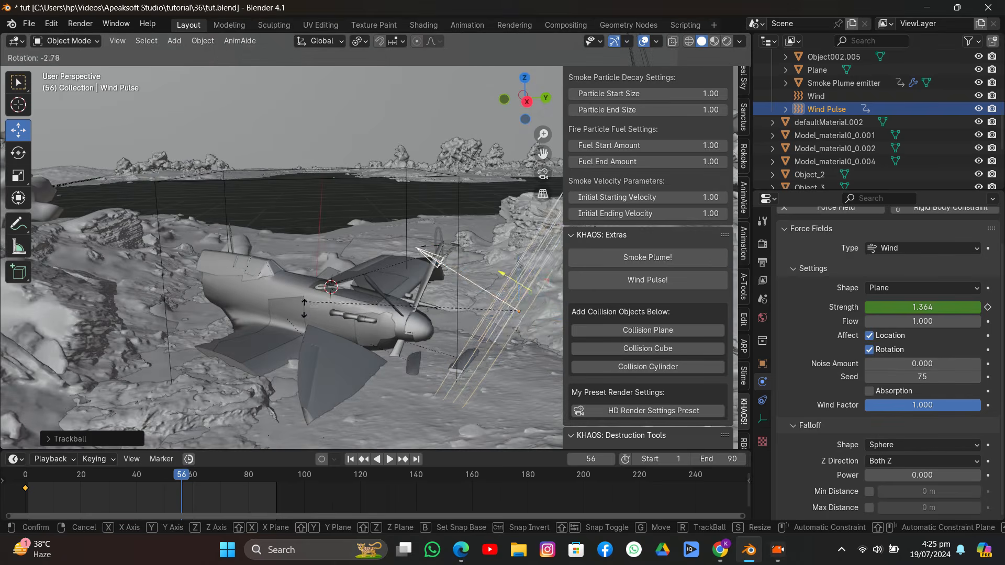
left_click(305, 336)
Select the smoke plume emitter on the fuselage and check its fluid flow settings
middle_click_drag(368, 255, 309, 295)
left_click(317, 306)
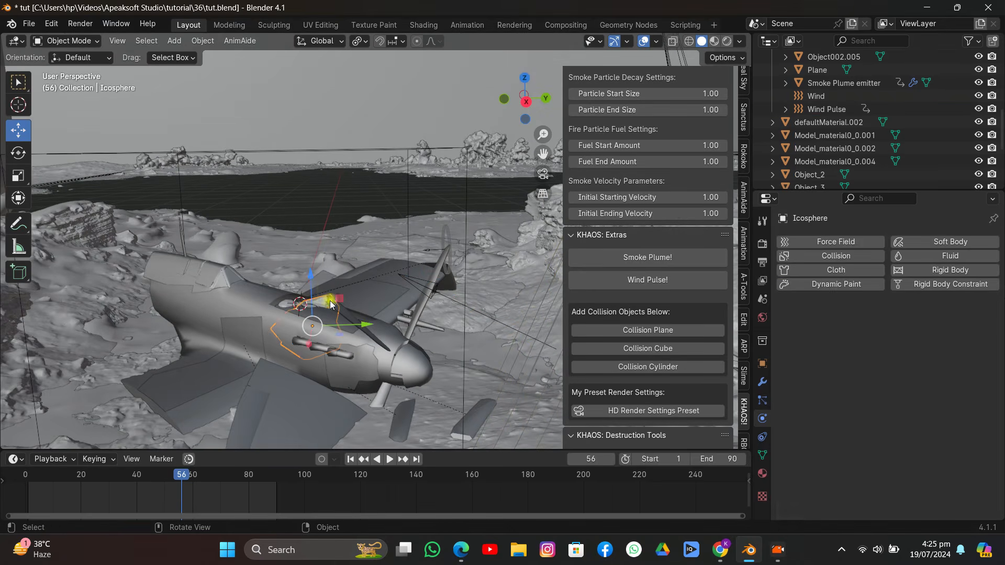
left_click(292, 307)
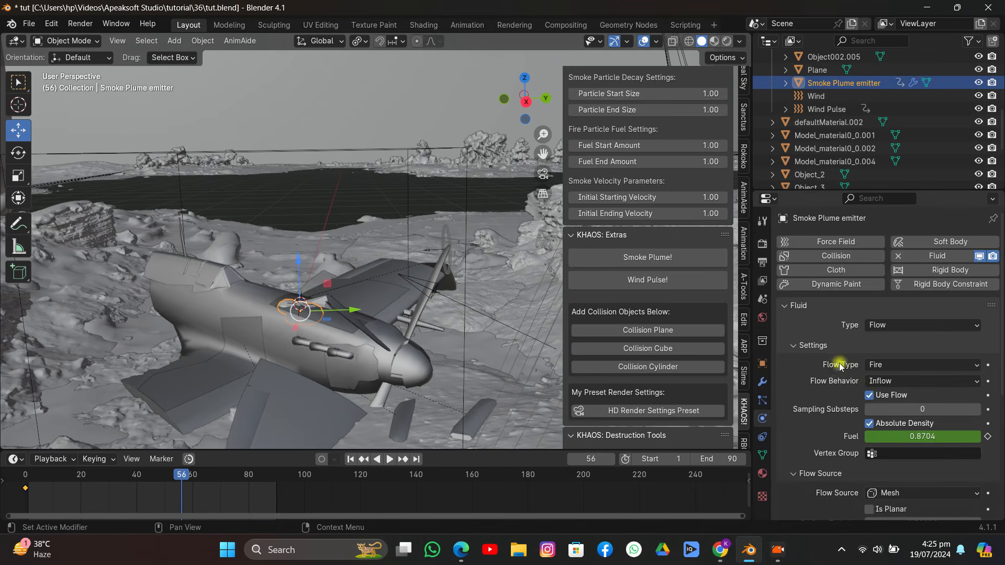
scroll(850, 417, "down", 3)
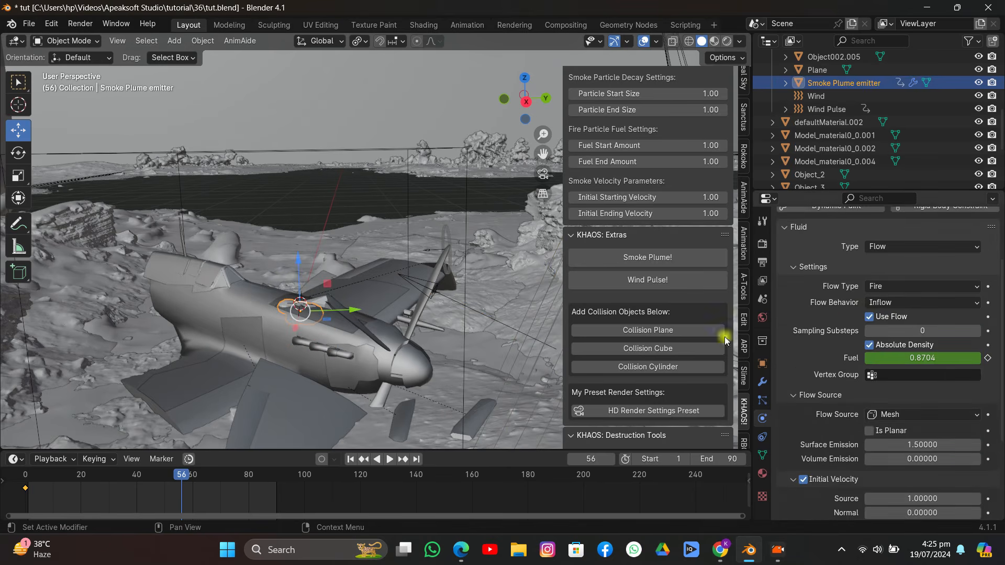
Select the smoke plume domain and shift its position around the crashed aircraft
left_click(306, 148)
middle_click_drag(306, 149, 332, 207)
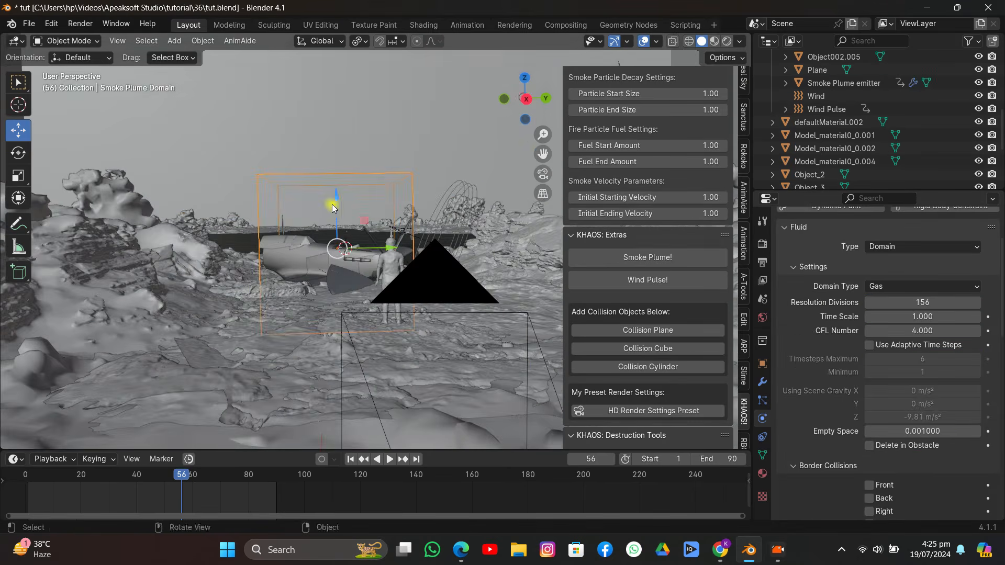
left_click_drag(332, 206, 364, 206)
middle_click_drag(365, 206, 346, 217)
scroll(354, 209, "up", 4)
scroll(869, 338, "down", 3)
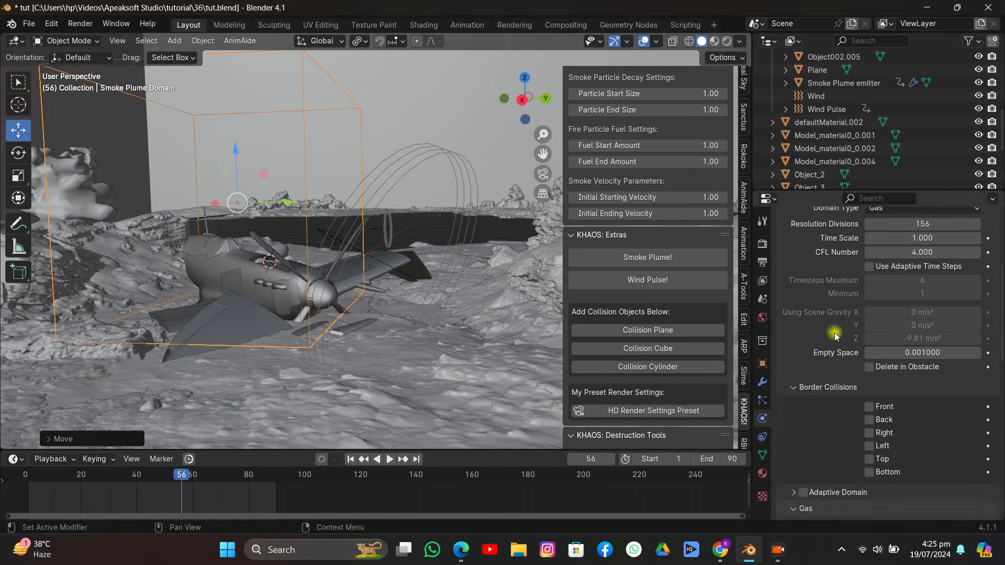
Set the smoke domain's cache frame start to -50 and end to 120, and save the file
scroll(884, 356, "down", 10)
double_click(896, 363)
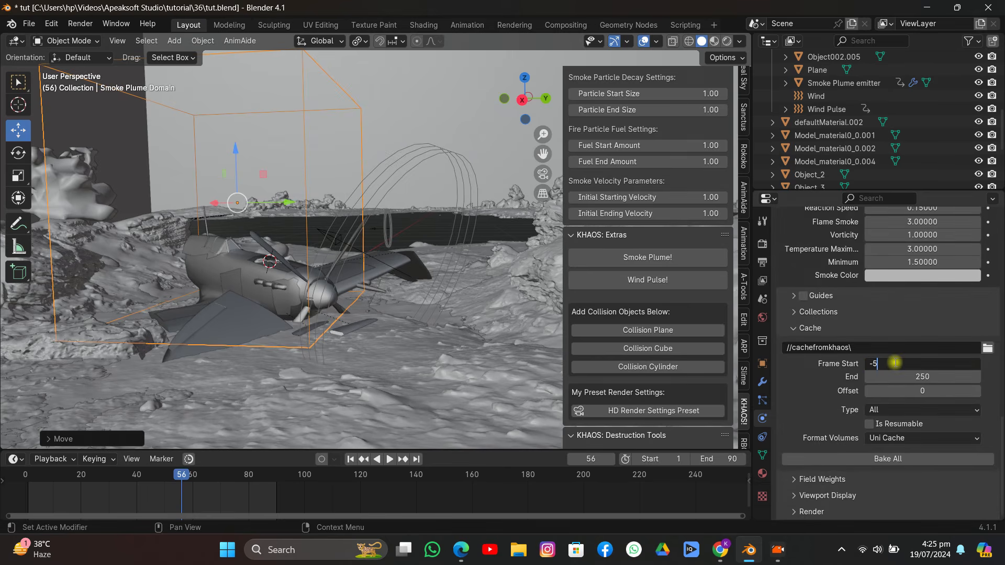
type("-50")
key("Return")
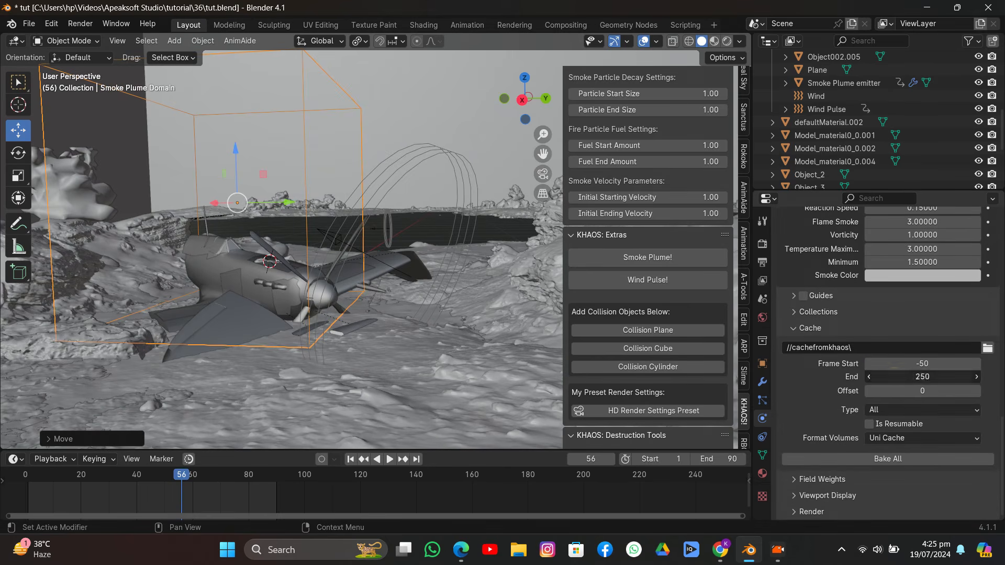
double_click(894, 375)
key("Return")
double_click(935, 361)
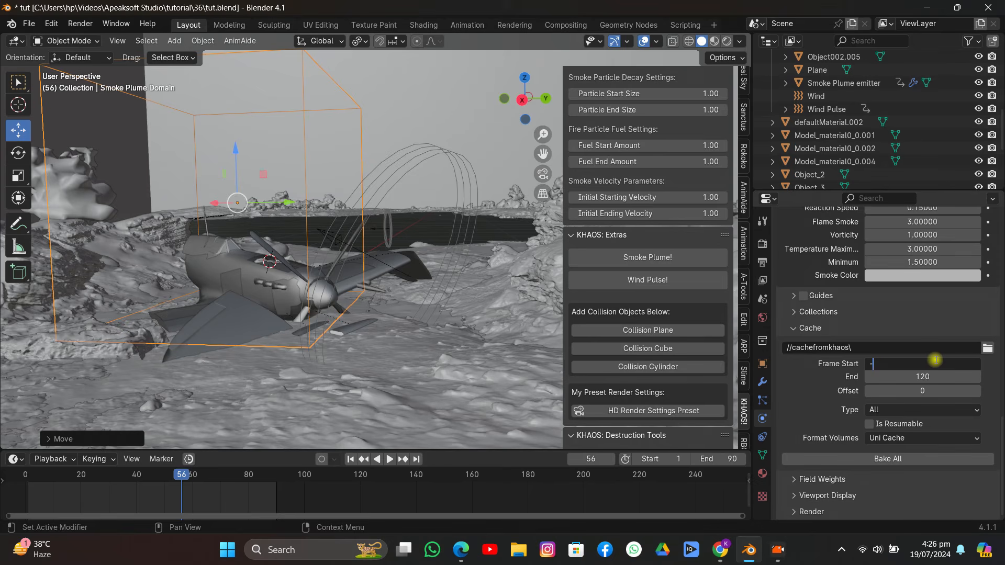
key("Return")
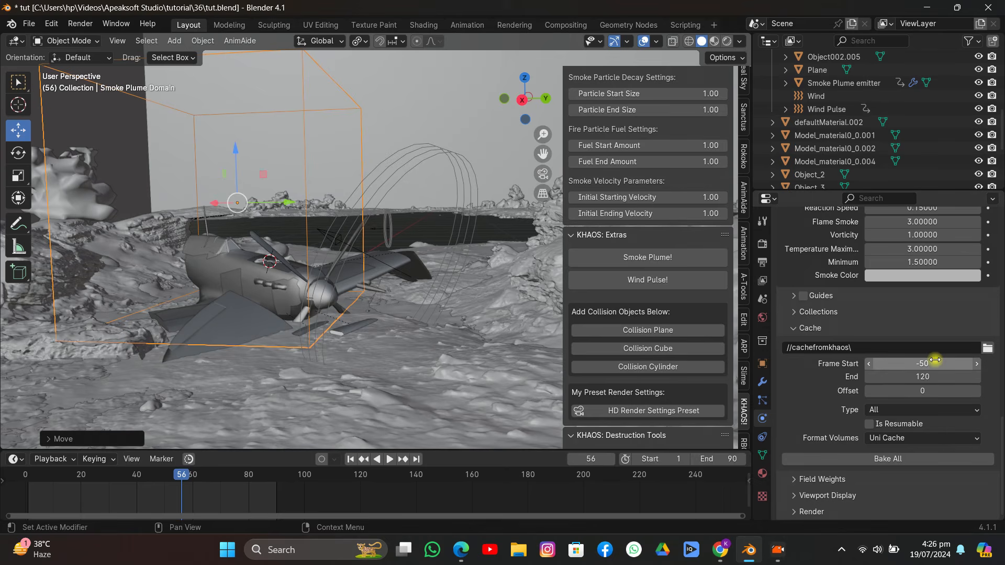
key("ctrl+s")
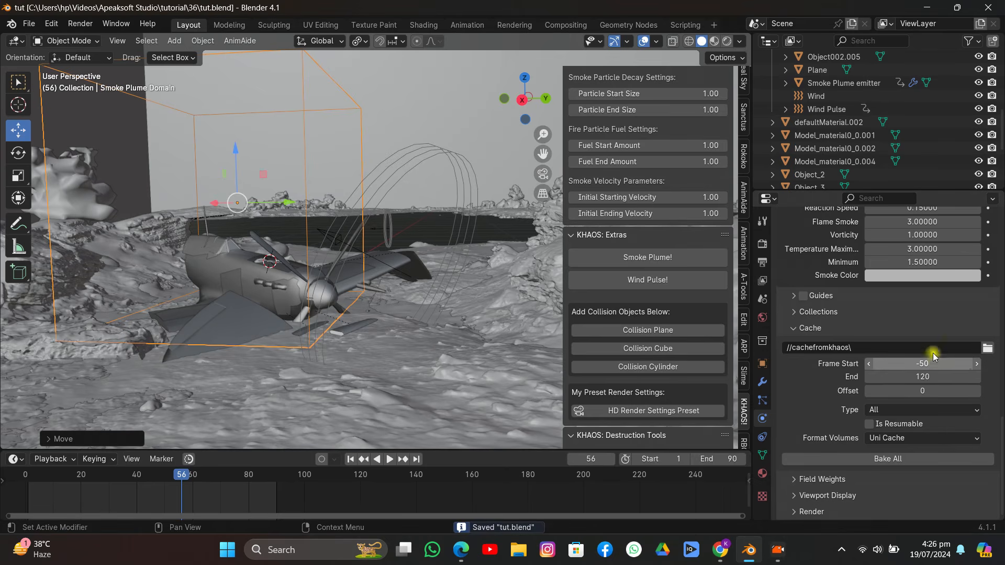
Set the smoke plume domain's resolution divisions to 140
middle_click_drag(277, 251, 293, 254)
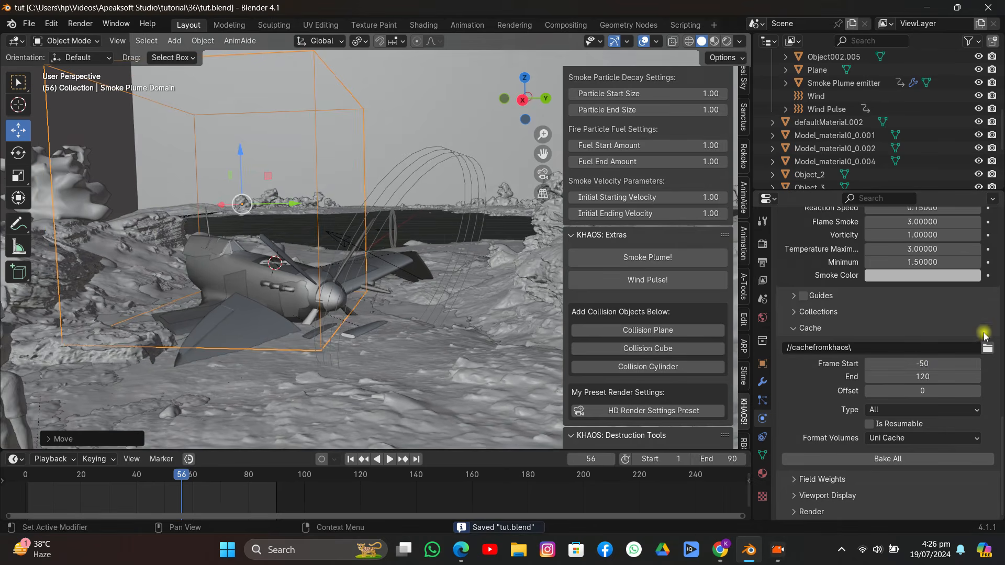
scroll(970, 322, "up", 12)
scroll(969, 323, "up", 10)
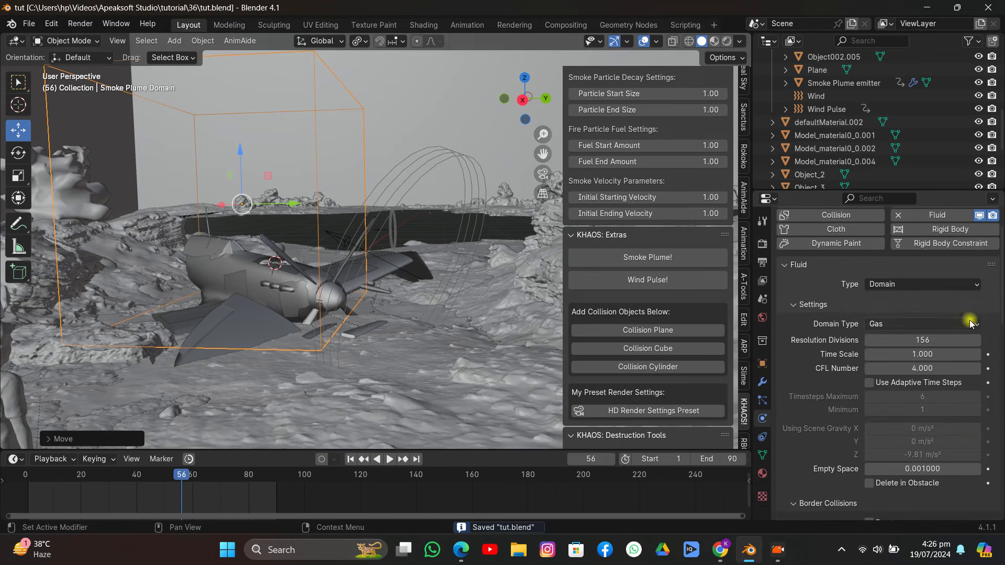
left_click(942, 338)
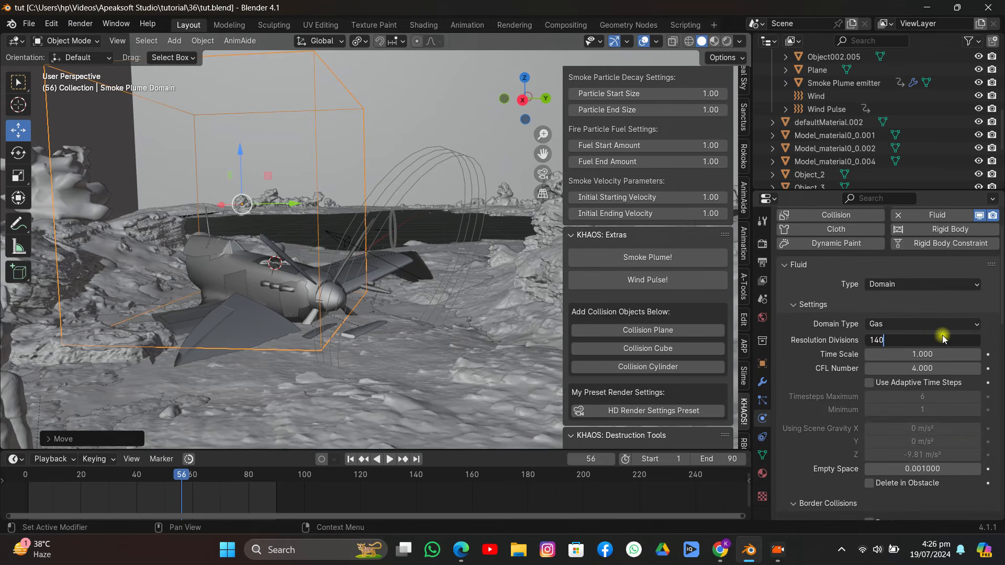
key("Return")
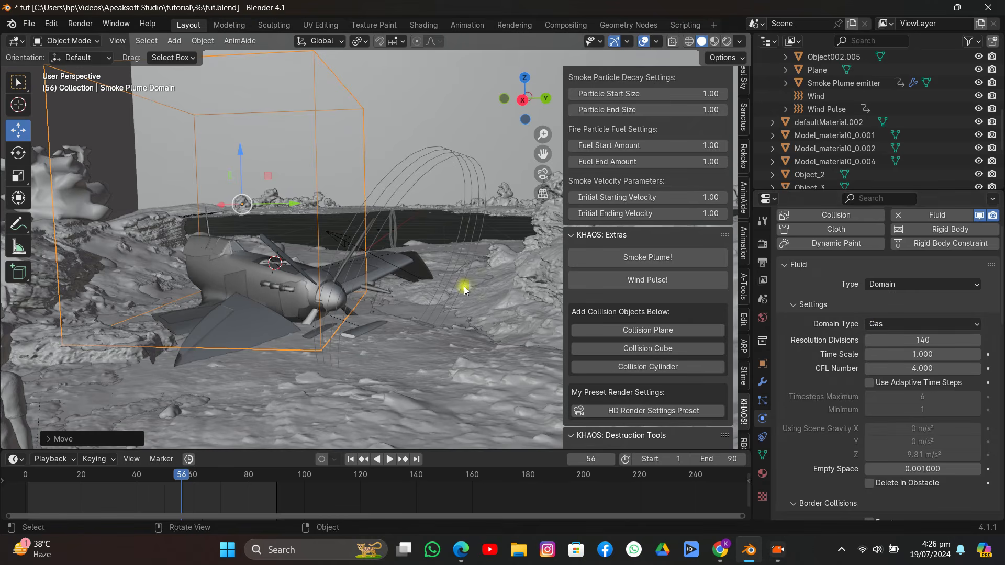
Select the smoke plume emitter on the fuselage and enable the Texture option in its flow settings
scroll(928, 287, "down", 15)
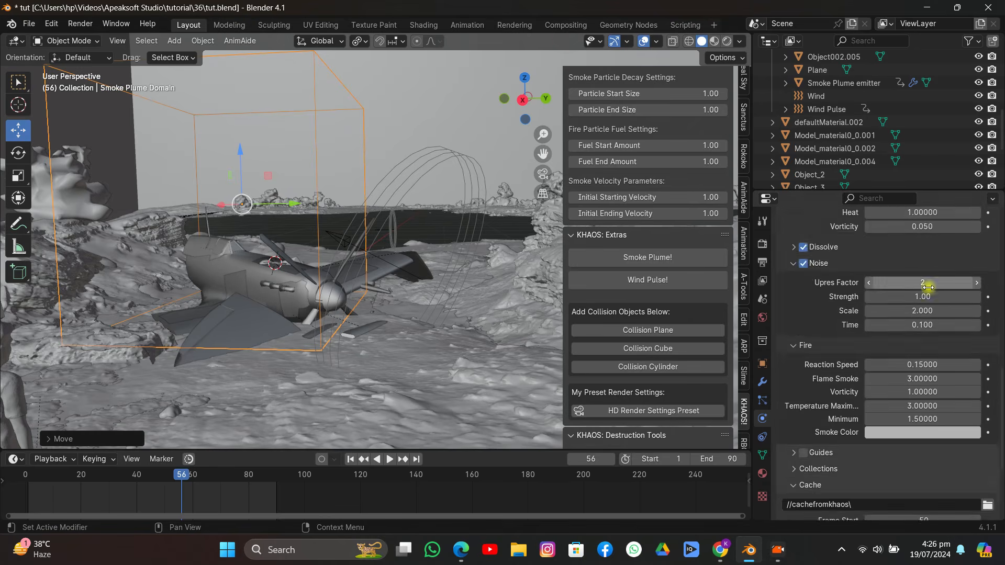
scroll(928, 287, "down", 5)
scroll(271, 272, "up", 6)
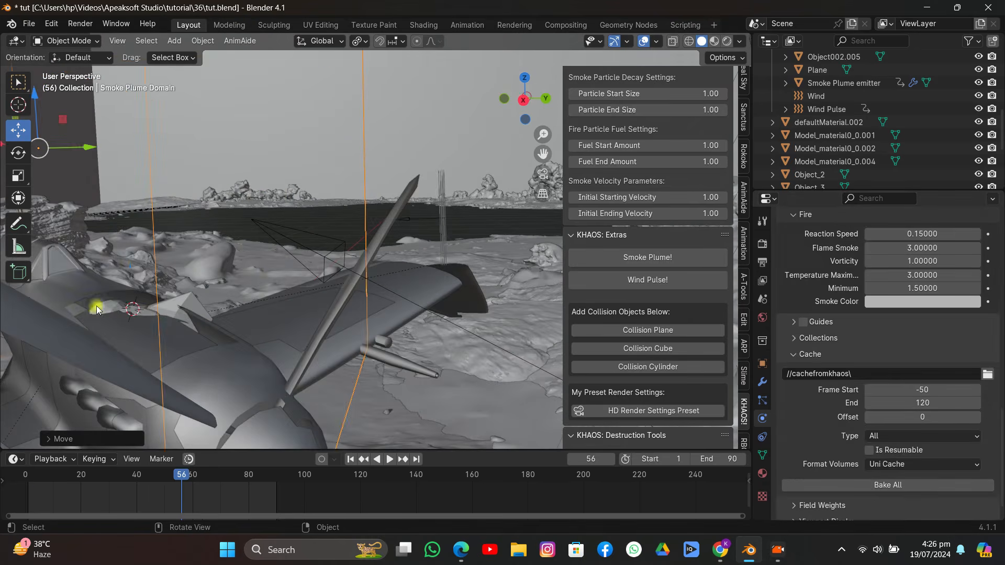
left_click(96, 307)
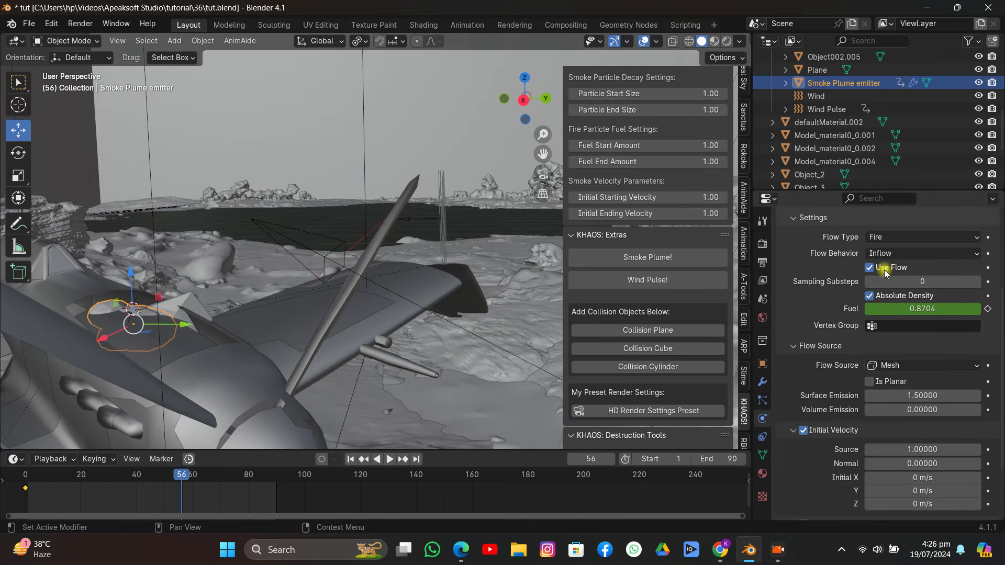
scroll(884, 272, "down", 5)
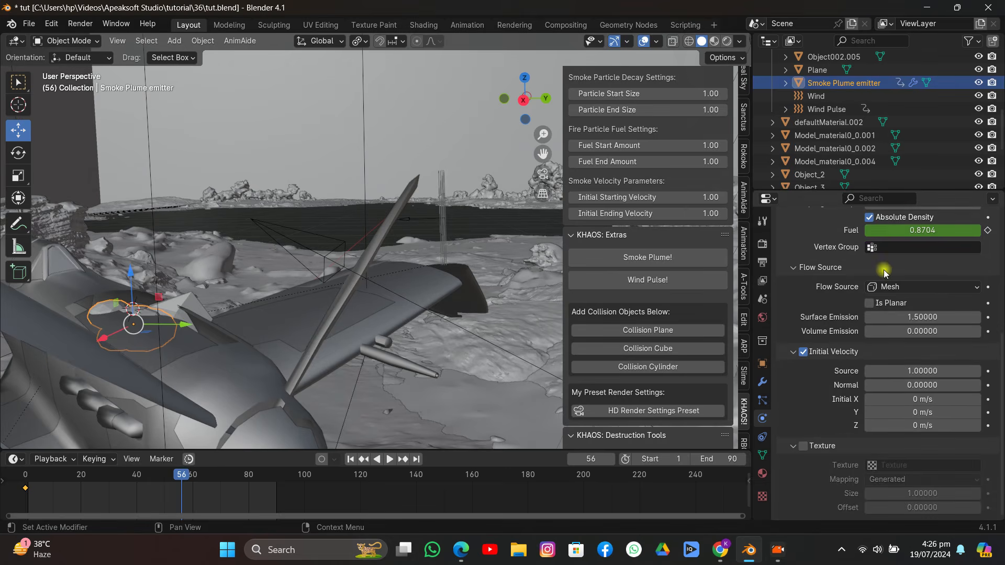
left_click(803, 446)
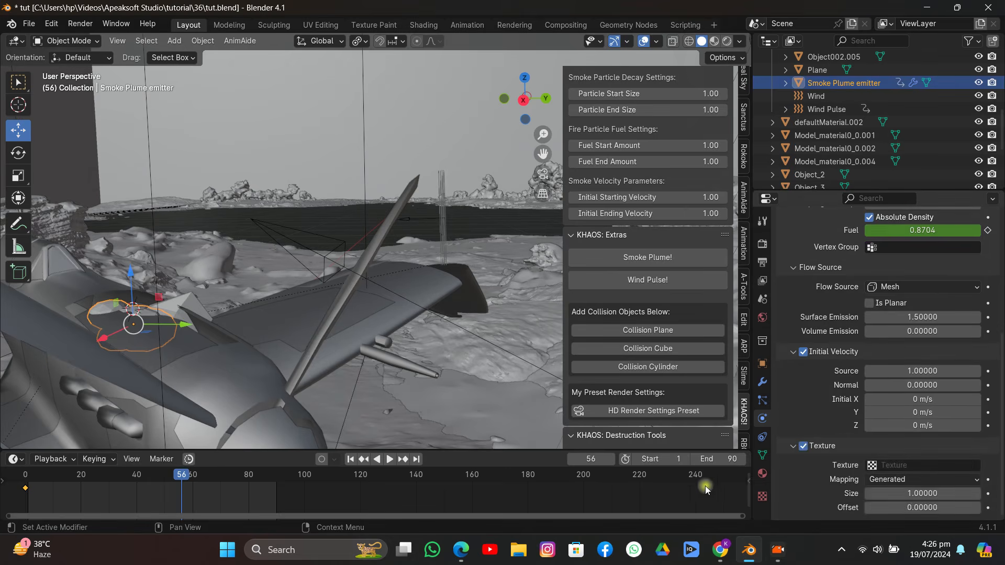
Check the existing Musgrave texture and assign Texture.001 as the smoke plume emitter's flow texture
left_click(762, 496)
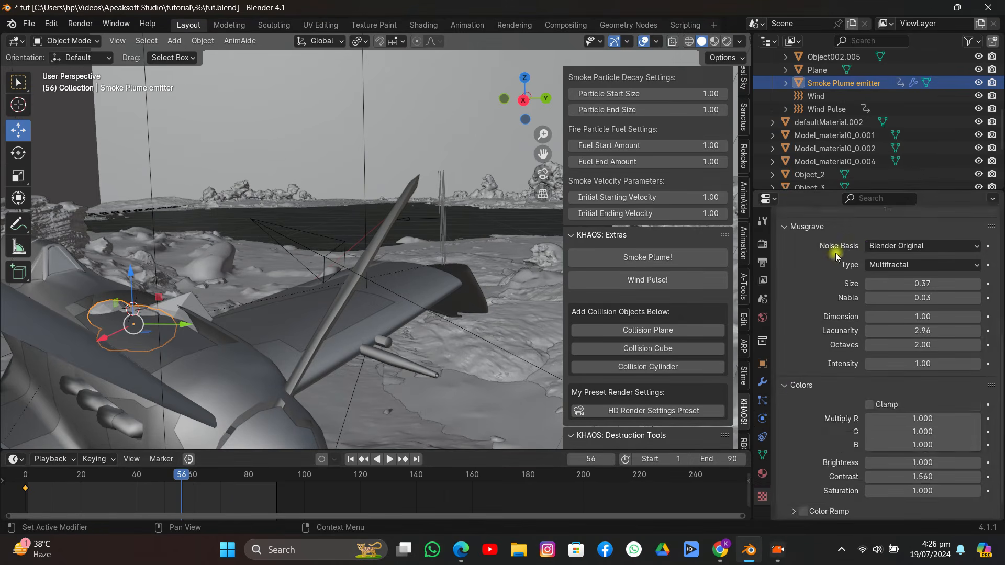
scroll(835, 252, "up", 6)
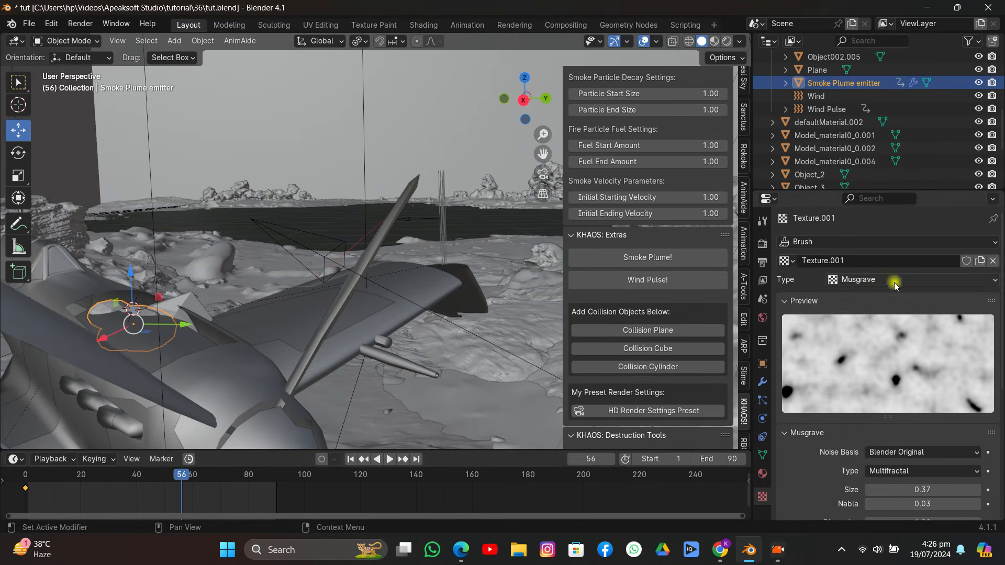
left_click(760, 420)
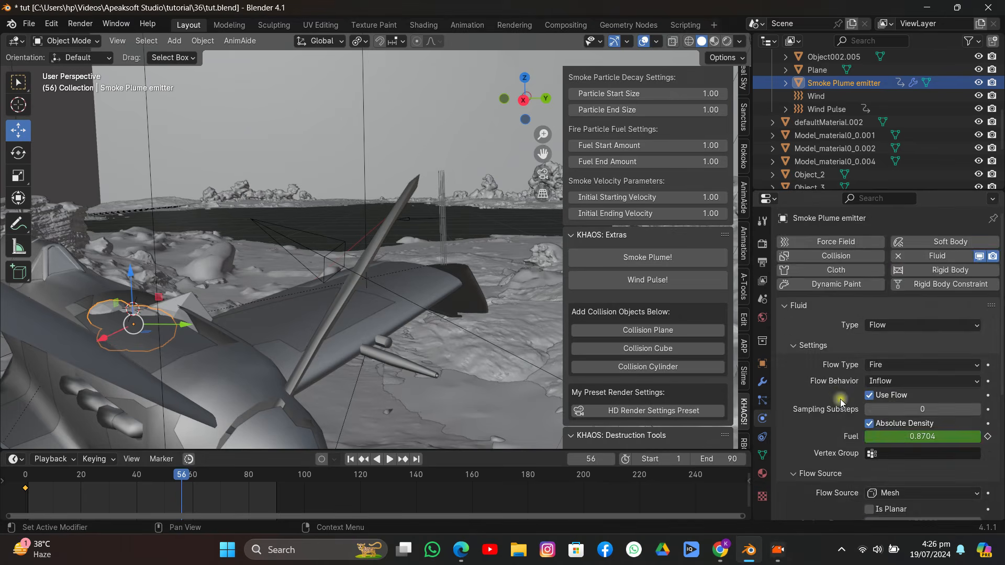
scroll(840, 399, "down", 8)
left_click(901, 465)
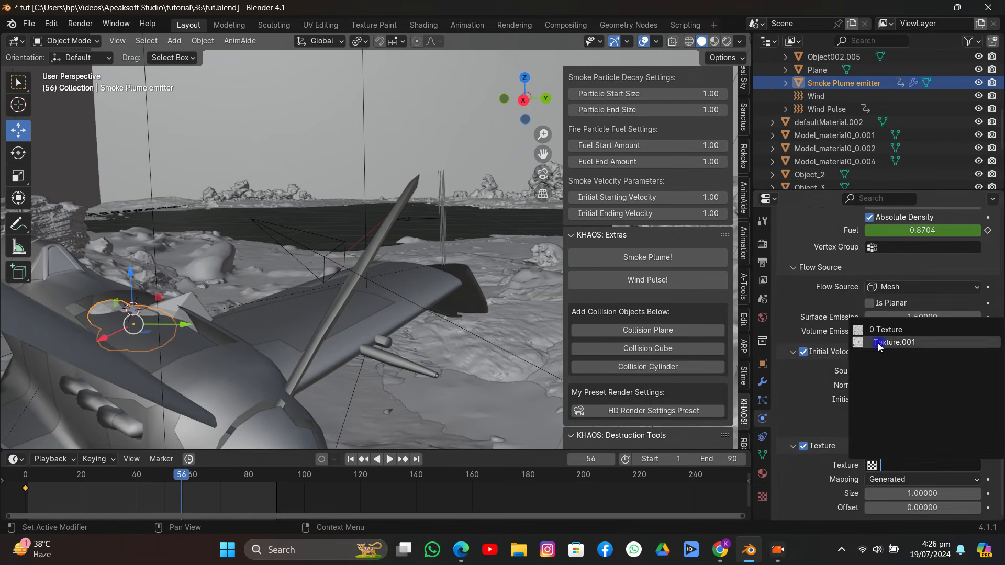
left_click(890, 343)
Select the smoke plume domain, review its gas, noise and fire settings, and bake its whole cache
scroll(407, 290, "down", 5)
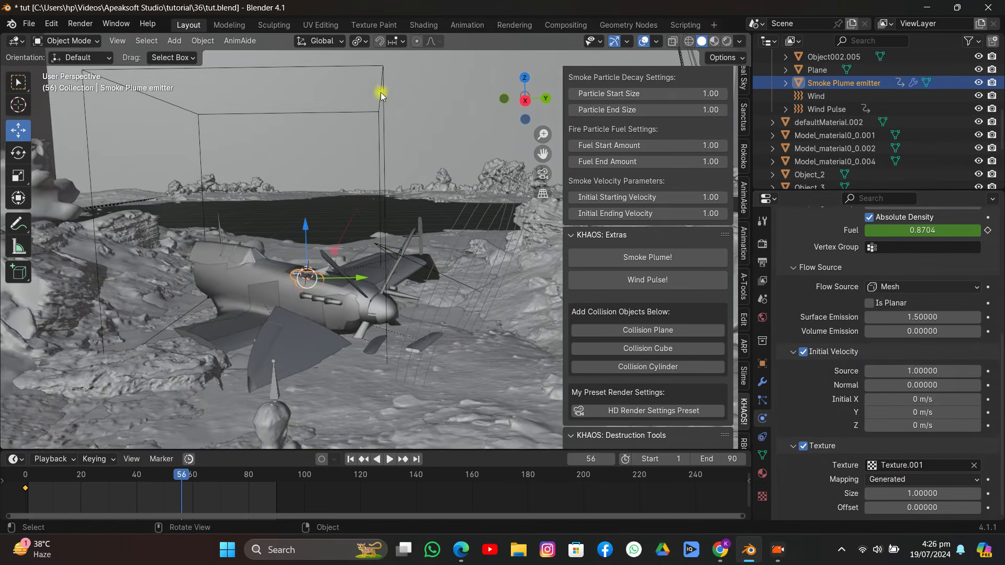
left_click(382, 65)
scroll(921, 316, "down", 10)
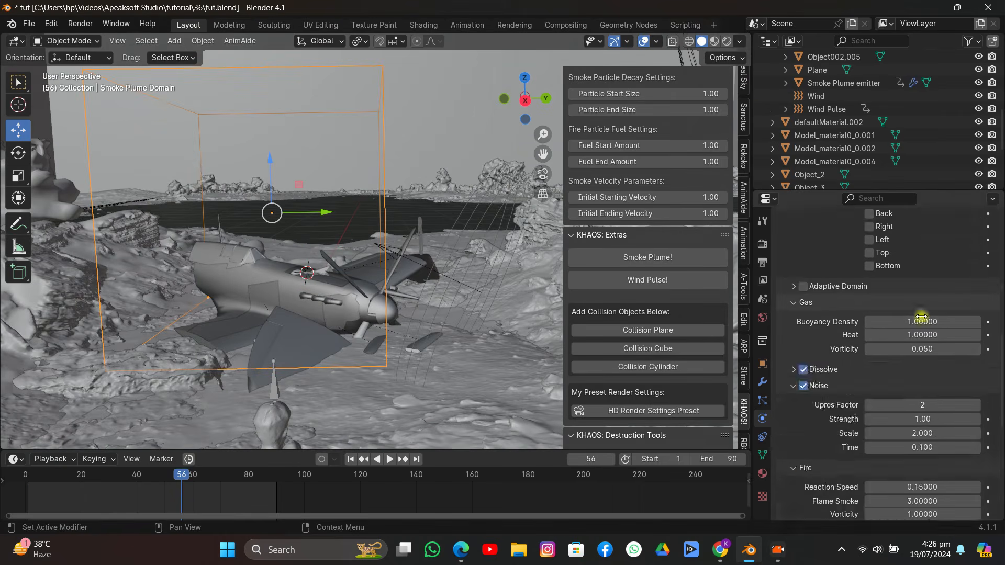
scroll(919, 316, "down", 5)
scroll(918, 316, "up", 10)
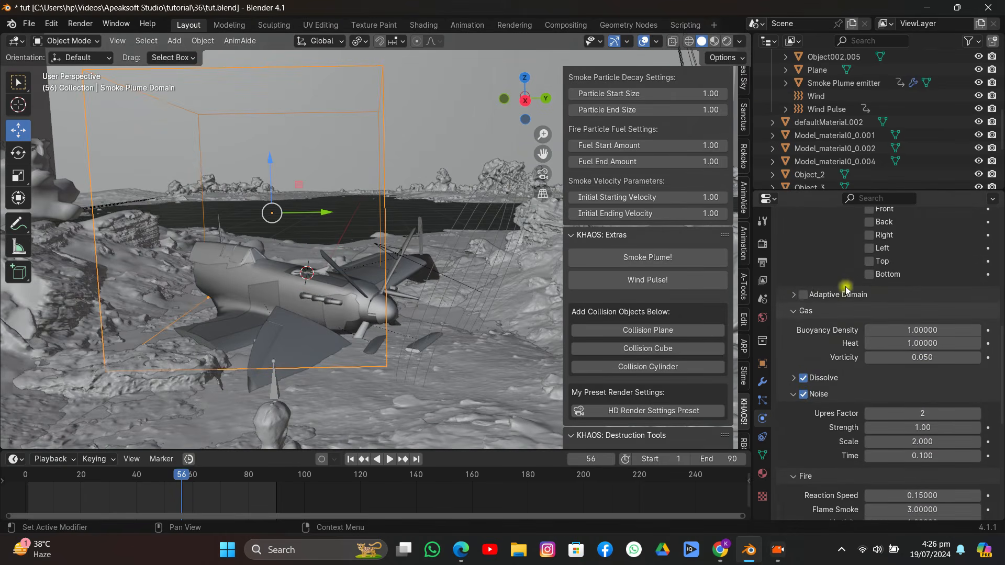
scroll(816, 303, "down", 10)
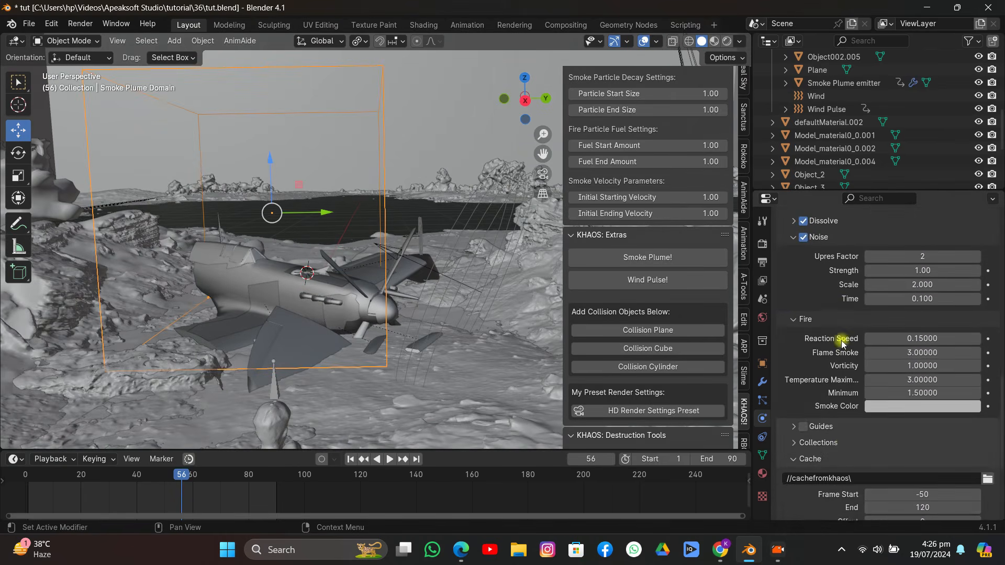
left_click(883, 459)
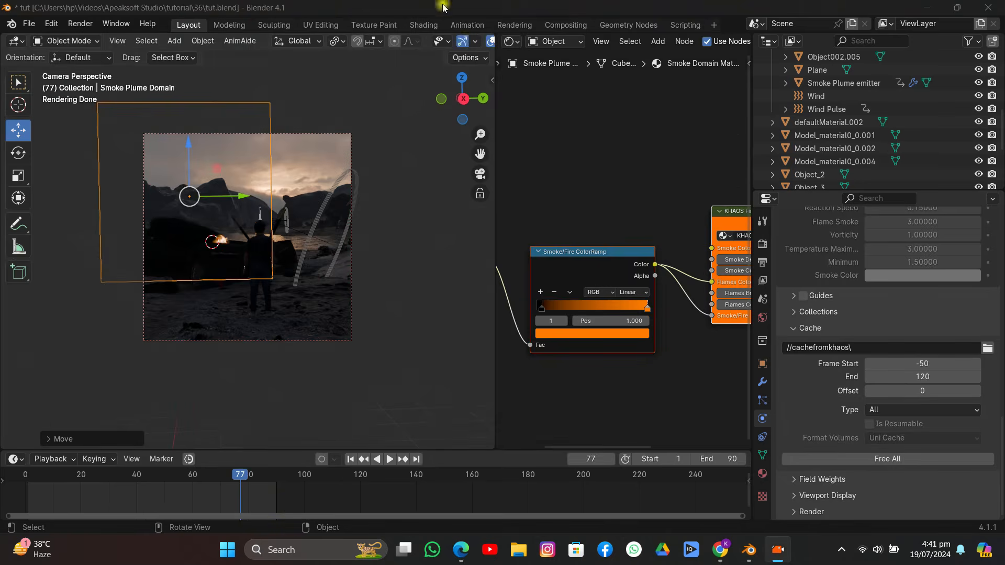
Hide the viewport overlays and shift the orange stop of the Smoke/Fire ColorRamp to position 0.956
scroll(463, 41, "down", 5)
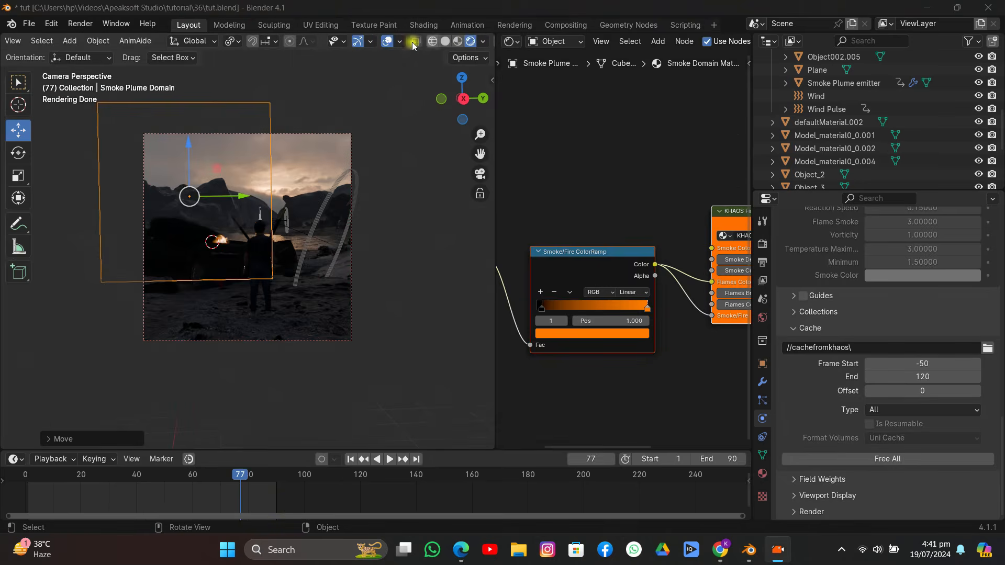
left_click(387, 41)
scroll(316, 149, "up", 2)
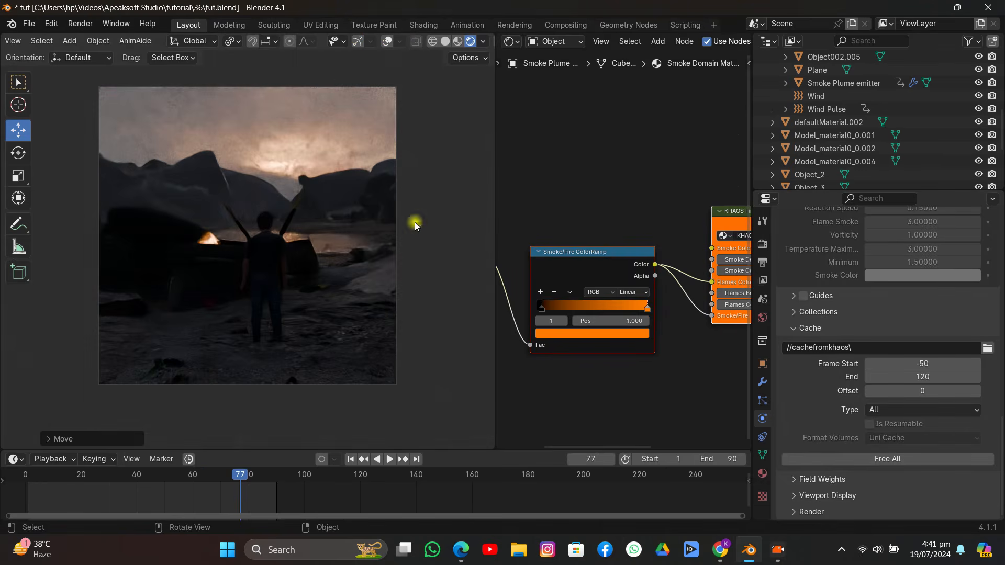
mouse_move(645, 312)
left_mouse_down()
mouse_move(547, 313)
mouse_move(641, 316)
left_mouse_up()
Try a Smoke Density of 1 on the KHAOS Fire Shader node
middle_click_drag(644, 249, 524, 240)
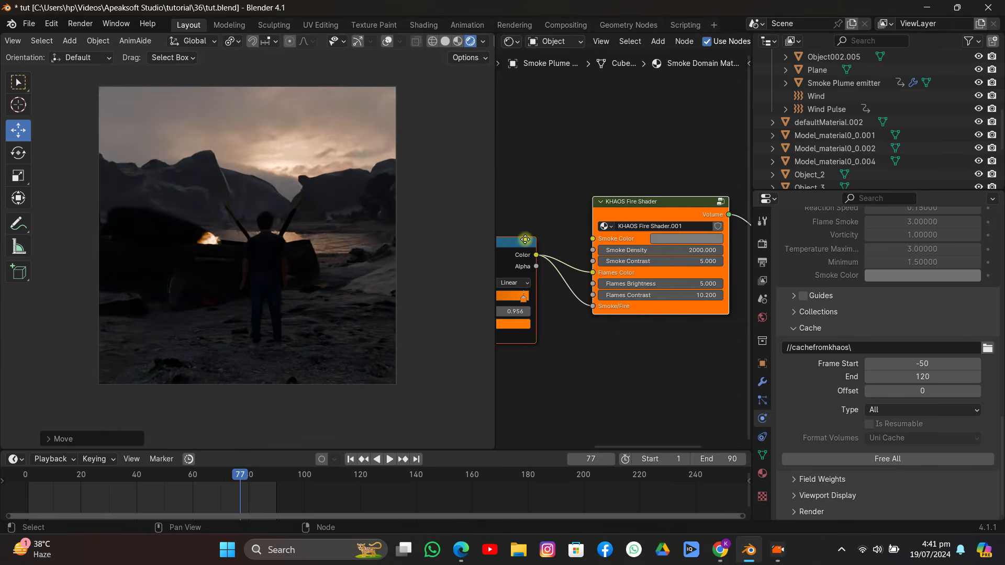
left_click_drag(634, 250, 630, 251)
left_click(630, 251)
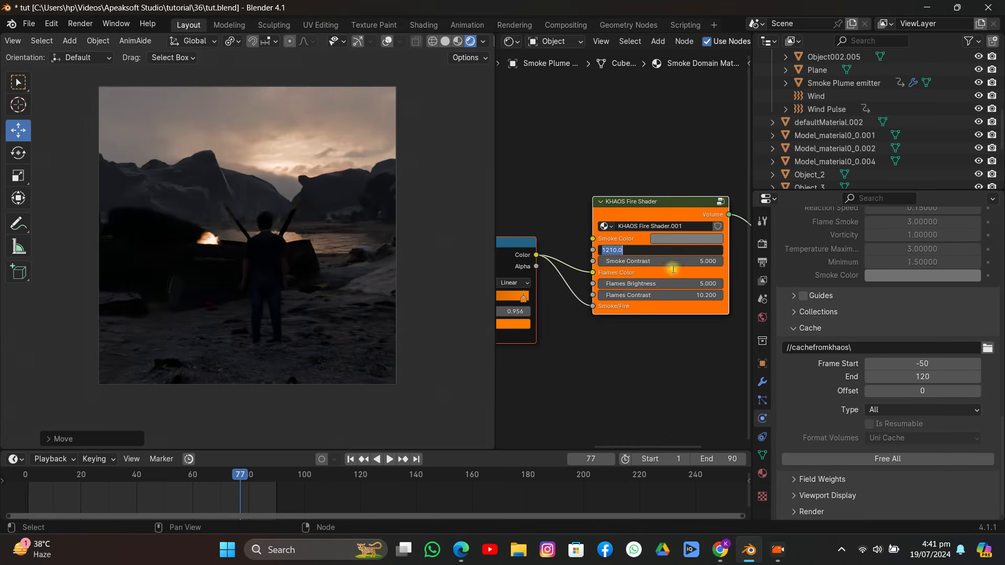
type("1")
key("Return")
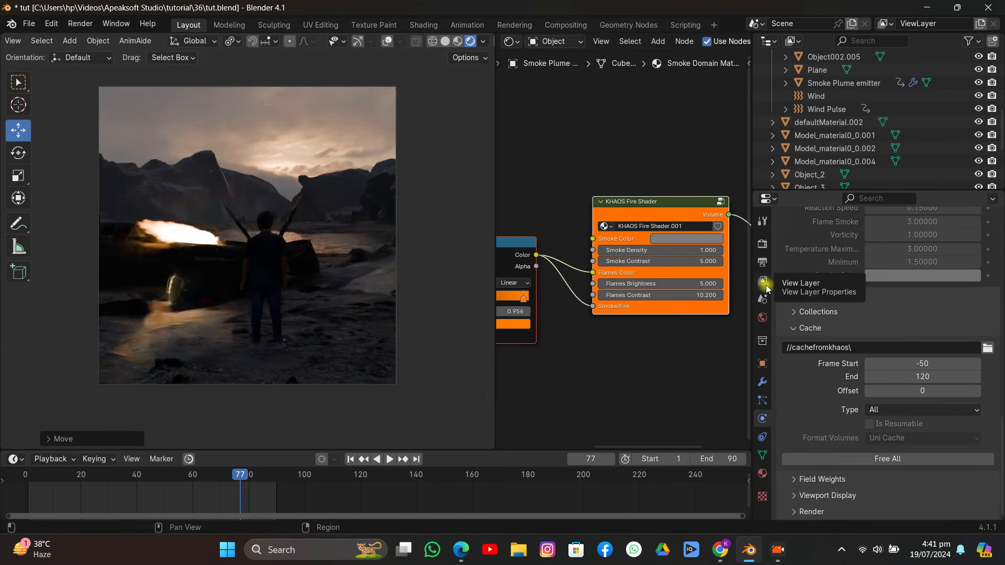
Try Smoke Density values of 500, 200 and 100 on the KHAOS Fire Shader node
left_click(635, 250)
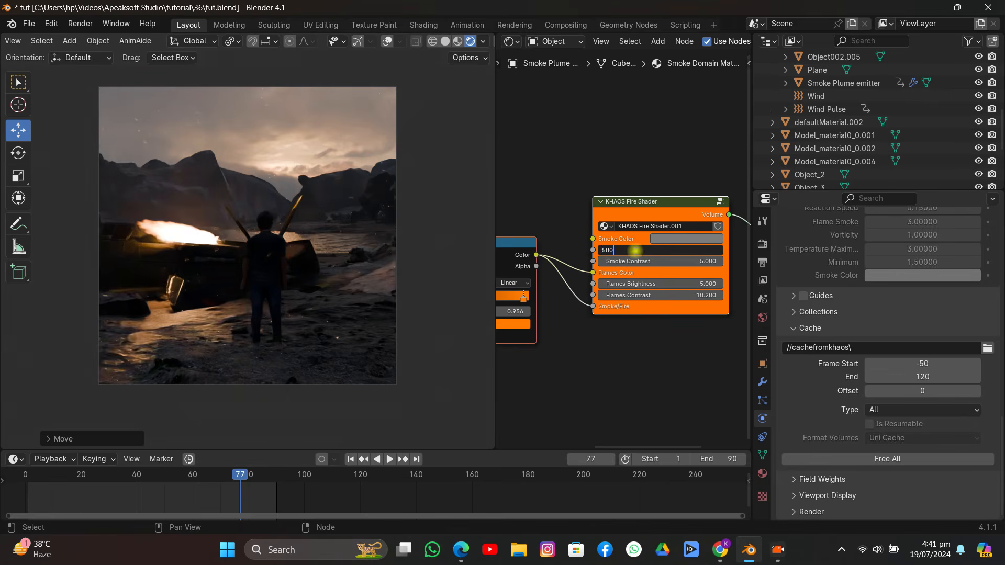
key("Return")
left_click(634, 250)
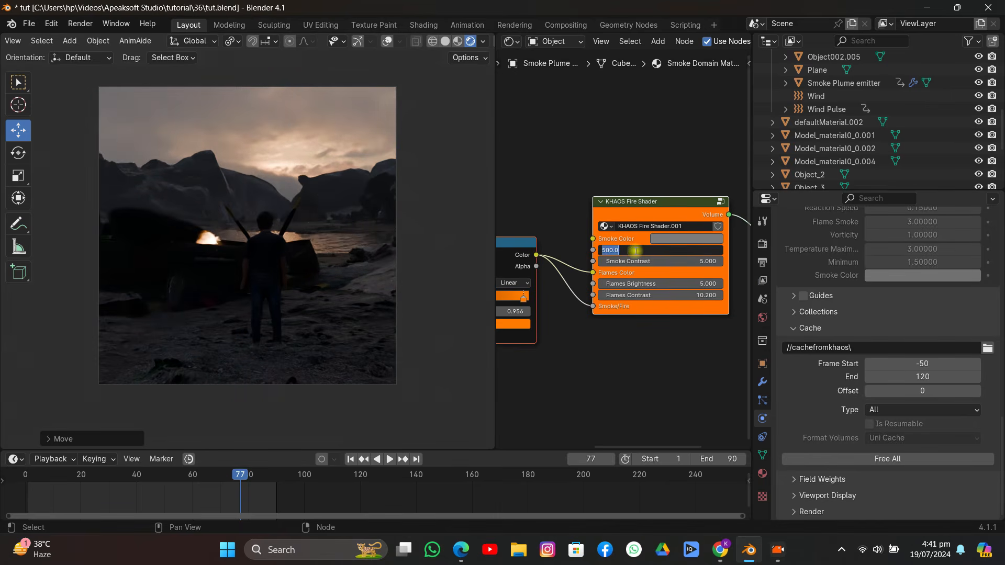
type("200")
key("Return")
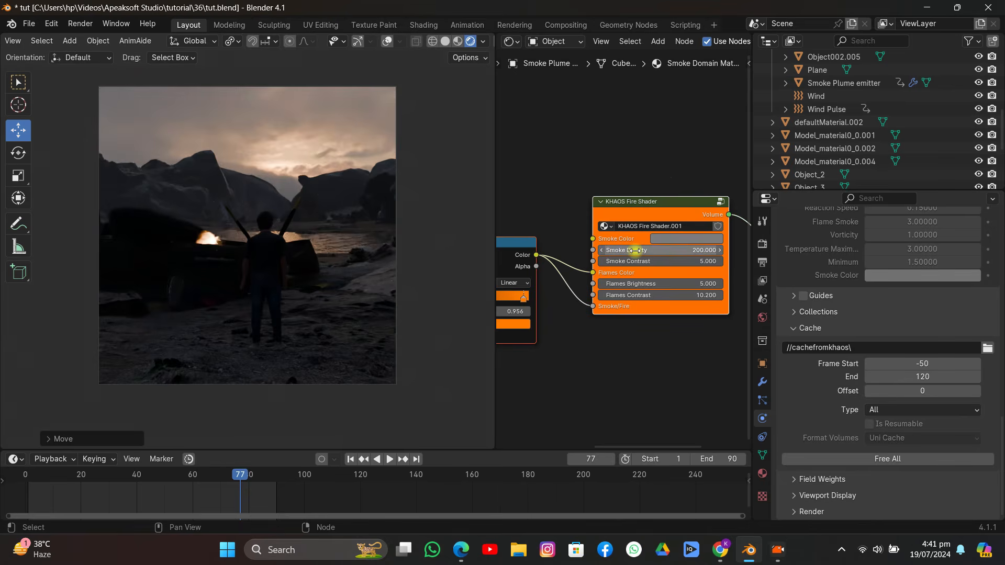
left_click(636, 250)
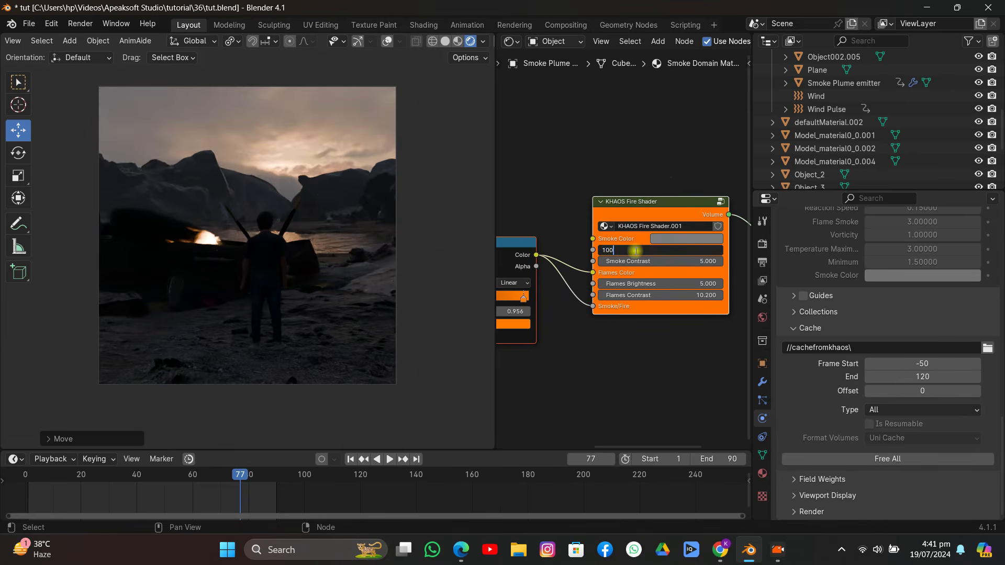
type("100")
key("Return")
Set the KHAOS Fire Shader's Smoke Density to 50 and save the file
left_click(635, 251)
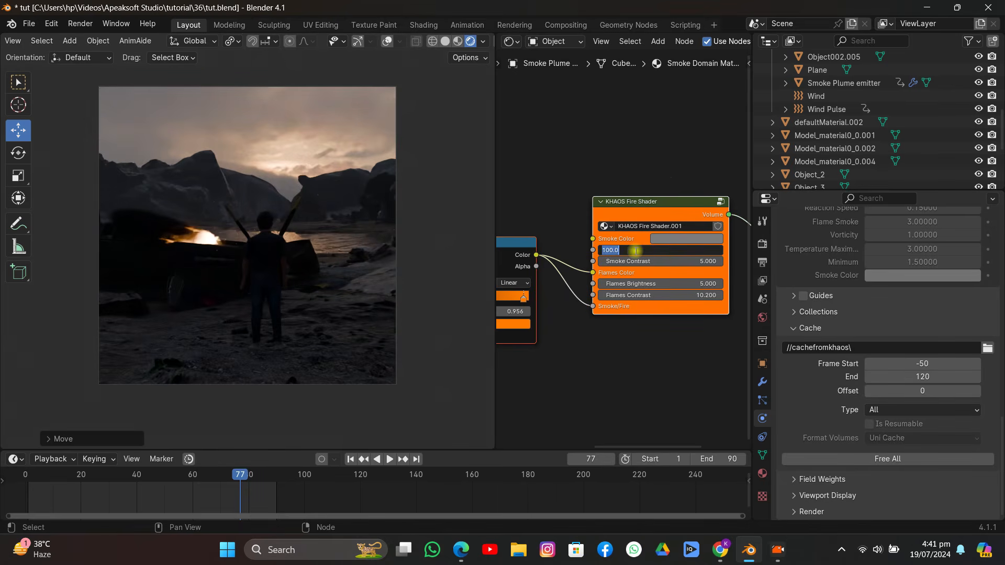
type("50")
key("Return")
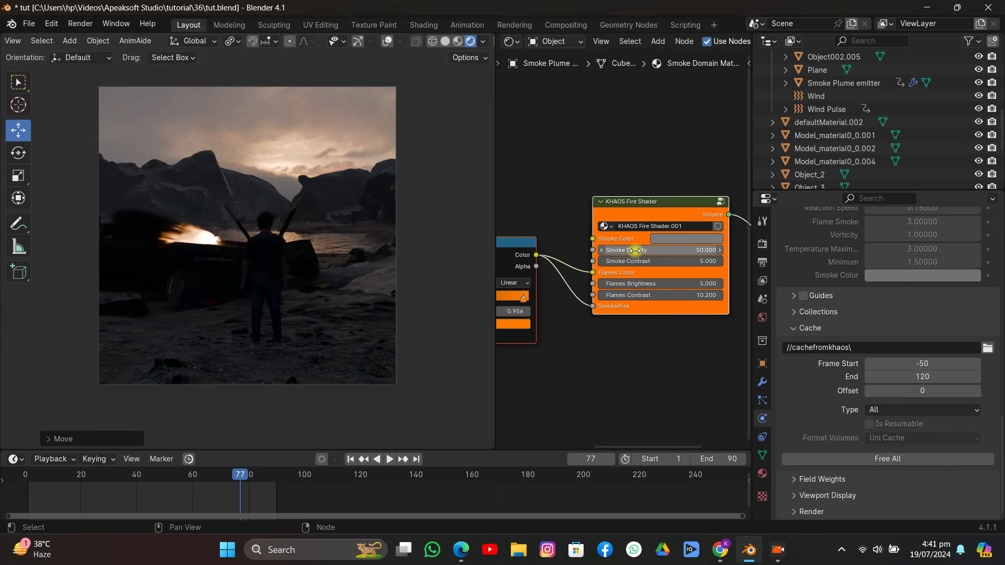
scroll(350, 190, "up", 2)
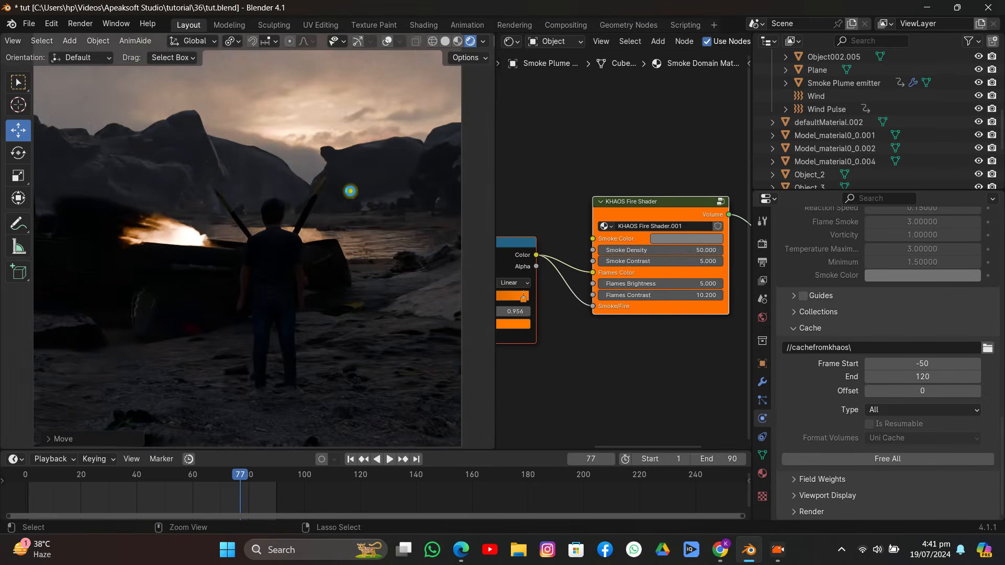
key("ctrl+s")
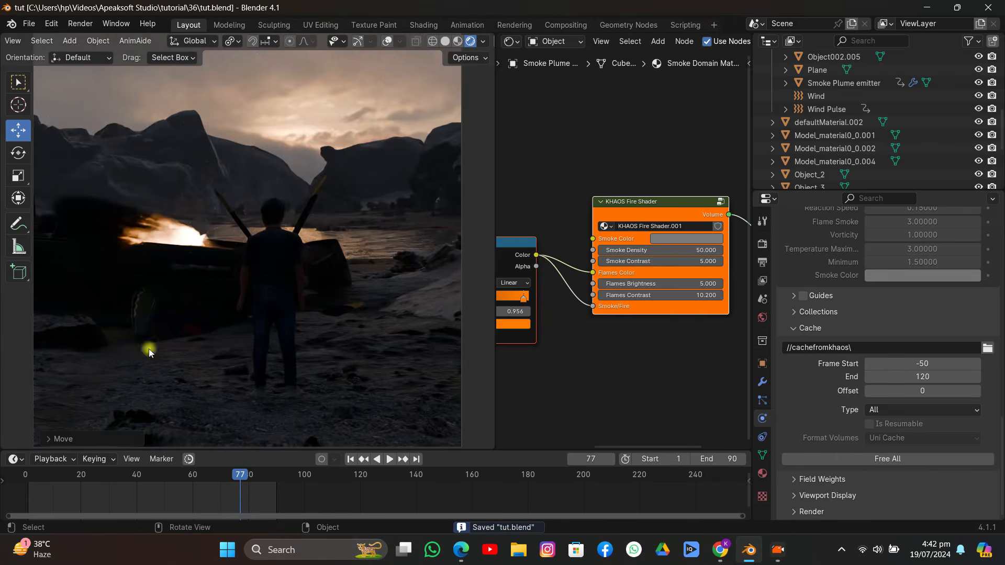
Play the baked smoke and fire briefly from frame 5 in the rendered camera view
left_click(41, 484)
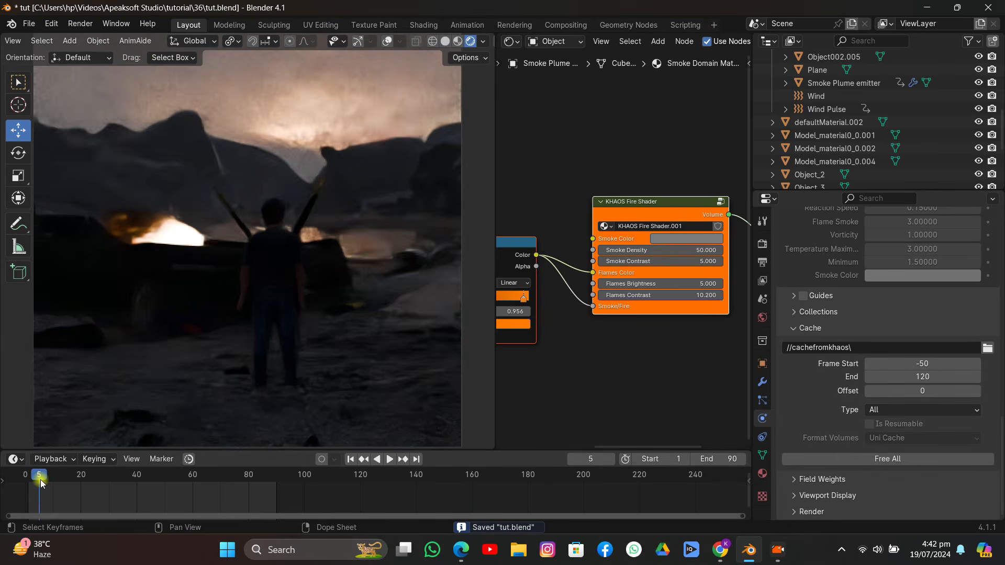
key("space")
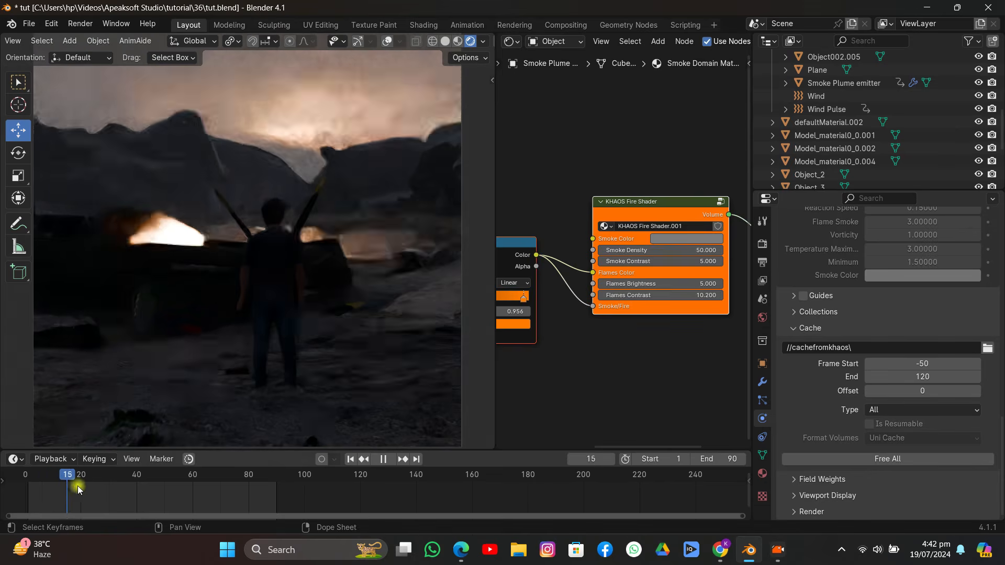
key("space")
Try the black stop of the Smoke/Fire ColorRamp at position 0.573
middle_click_drag(677, 336, 504, 335)
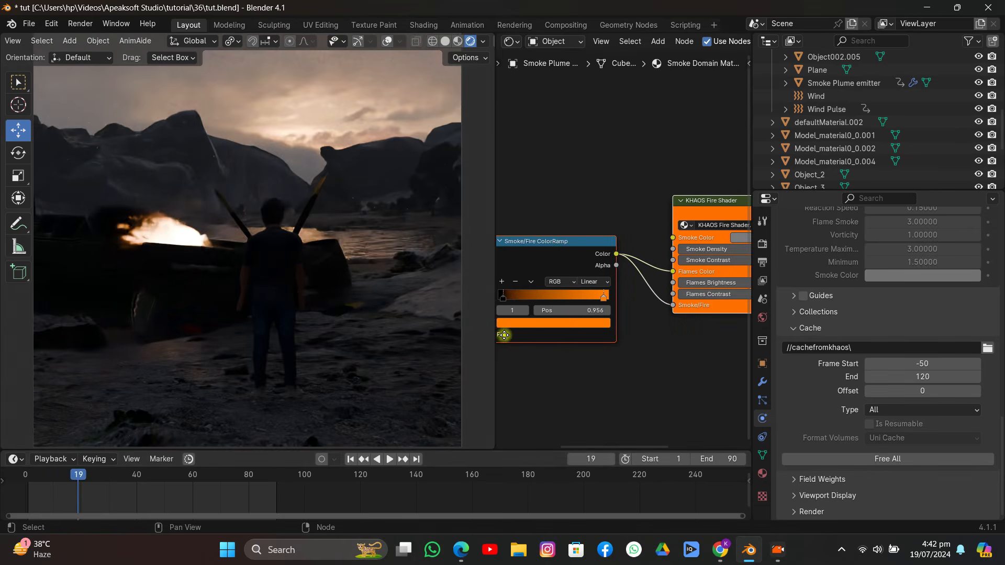
left_click(504, 298)
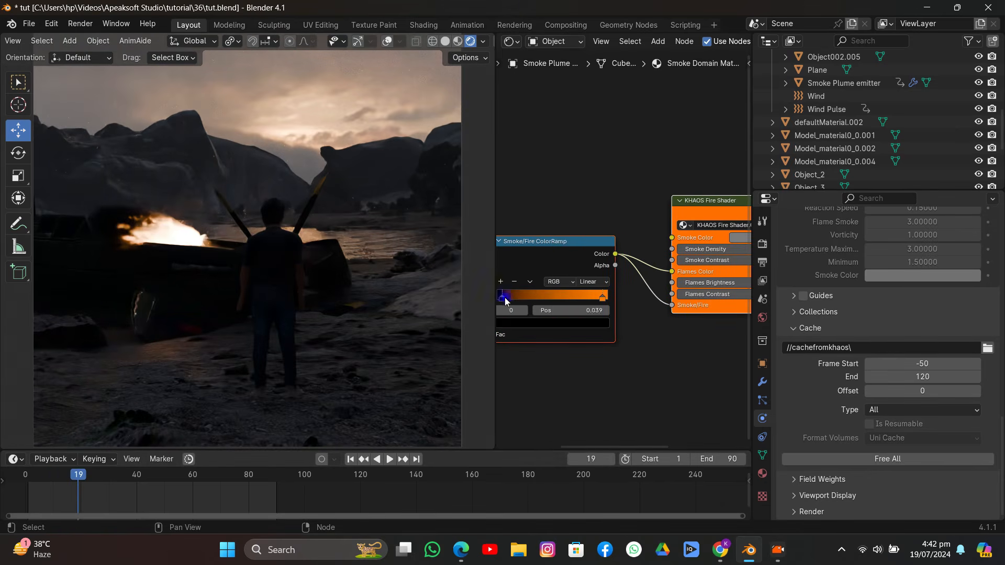
left_click_drag(505, 300, 566, 299)
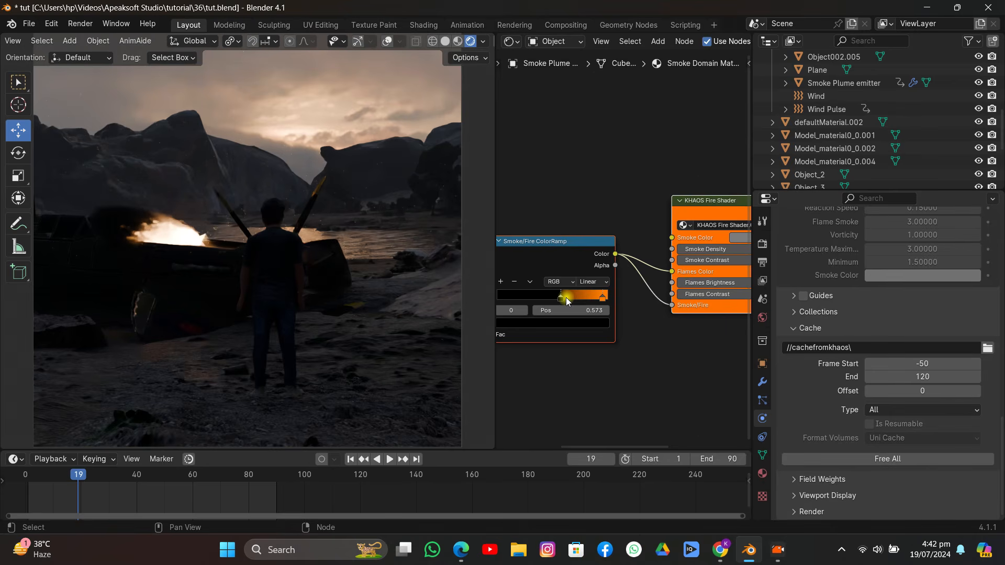
Show the overlays and gizmos, move the standing man's armature along Y in front of the fire, and save the file
left_click(386, 41)
left_click(357, 40)
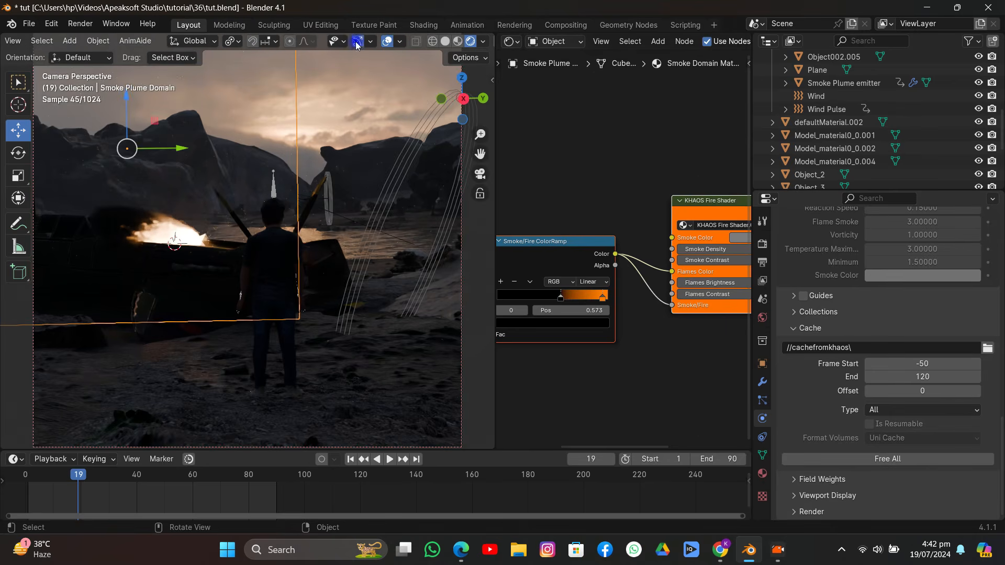
left_click(272, 188)
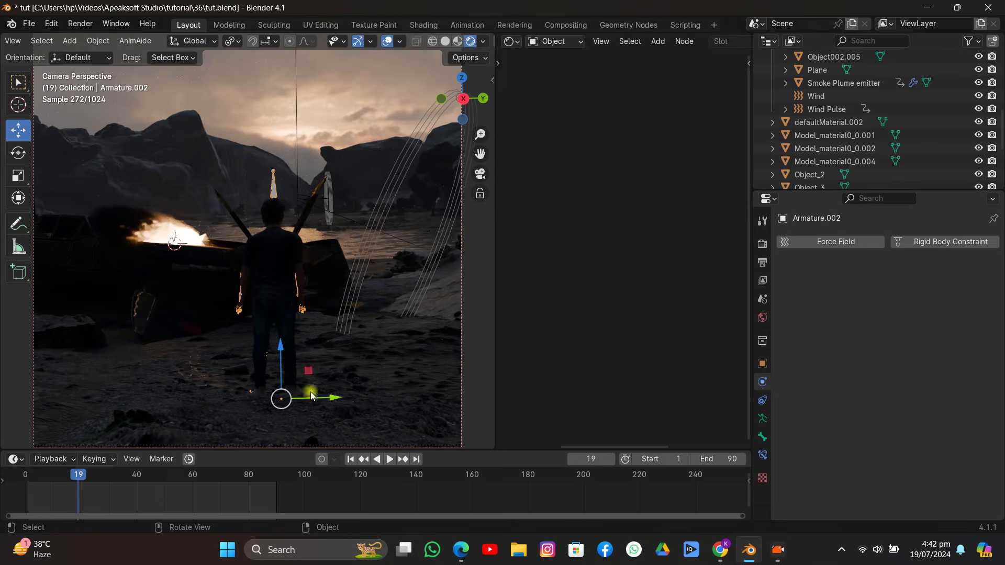
left_click_drag(330, 398, 254, 400)
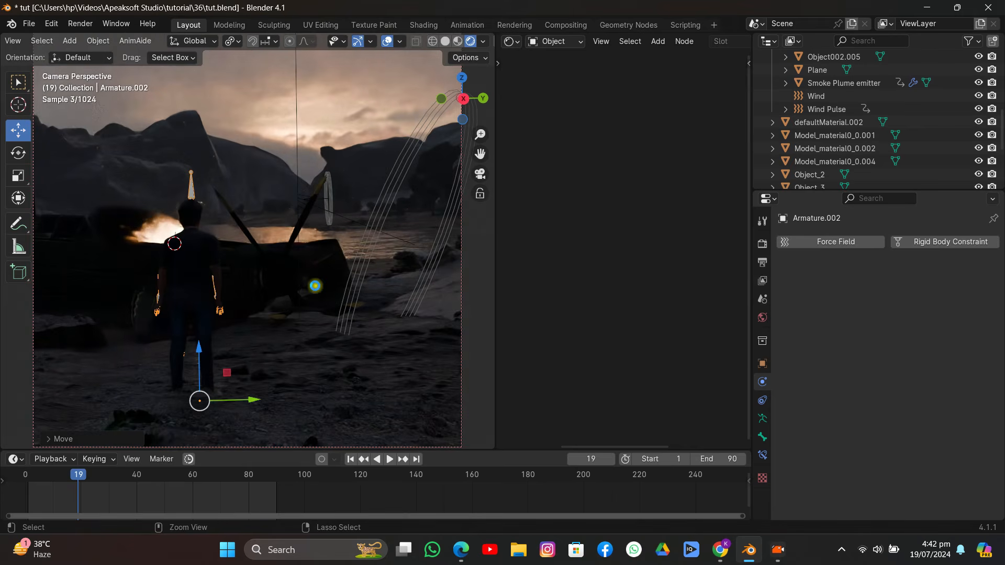
key("ctrl+s")
Hide the viewport overlays and set the scene's end frame to 120
left_click(387, 42)
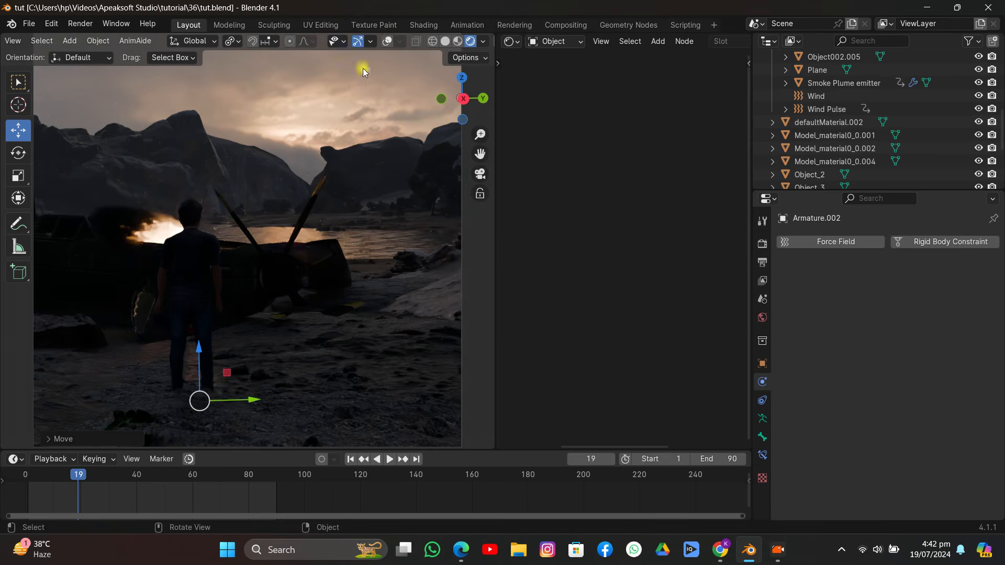
left_click(710, 458)
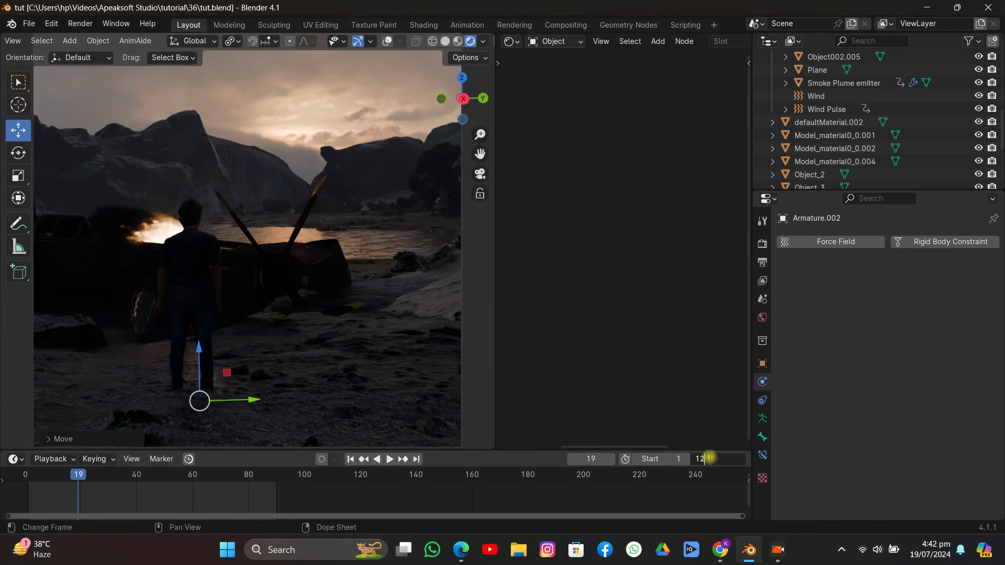
type("120")
key("Return")
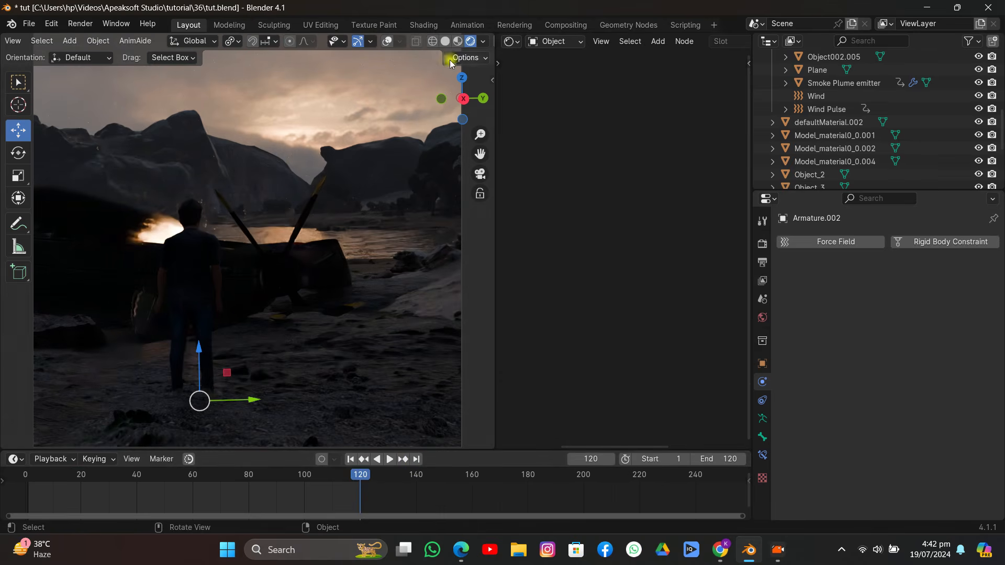
Show the overlays, select the smoke plume domain and move the Smoke/Fire ColorRamp's black stop to position 0
left_click(382, 42)
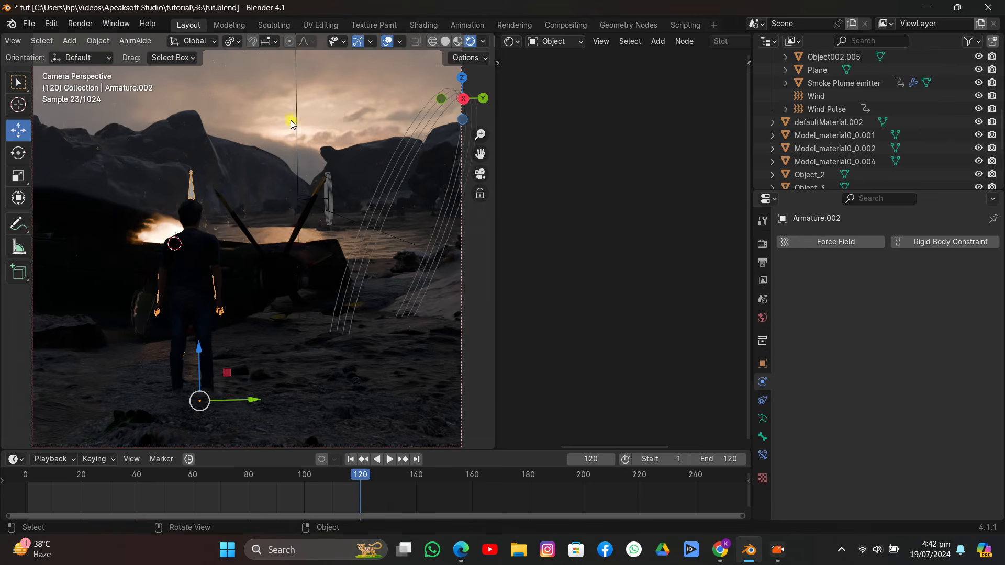
left_click(296, 111)
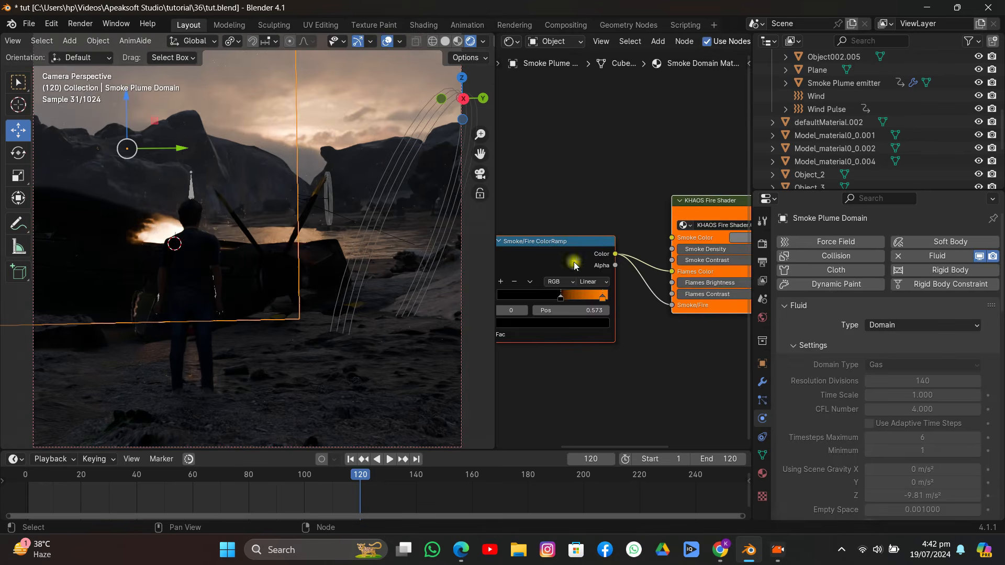
left_click_drag(564, 297, 482, 294)
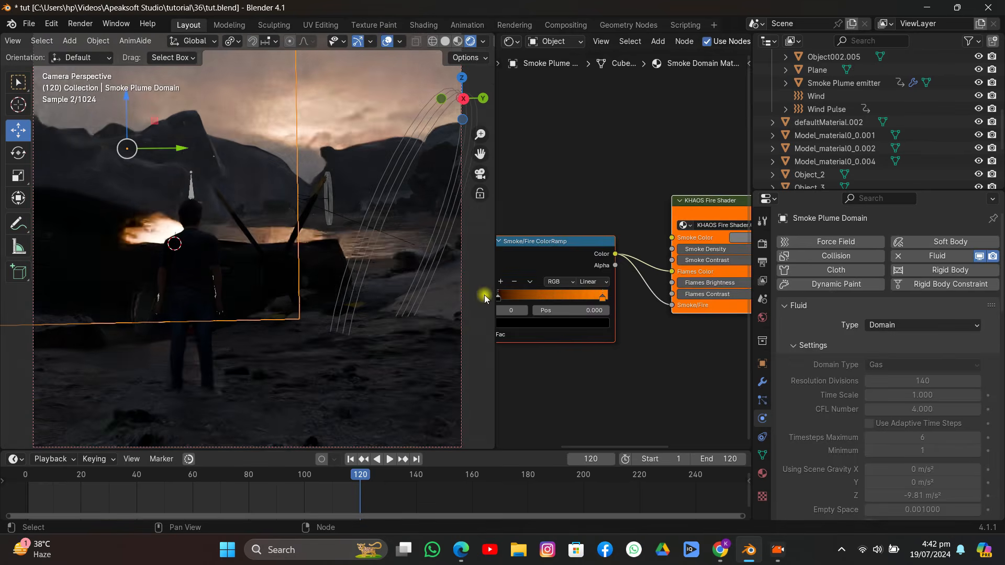
Lower the KHAOS Fire Shader's Smoke Density to about 8.4 for thinner smoke
middle_click_drag(654, 278, 548, 276)
left_click_drag(632, 247, 534, 247)
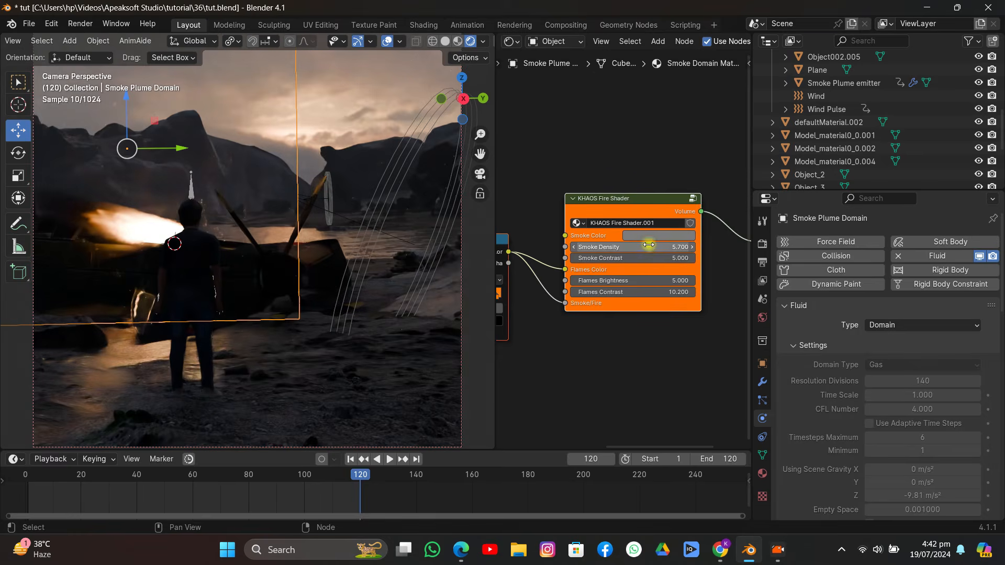
left_click_drag(648, 246, 658, 246)
middle_click_drag(637, 299, 775, 263)
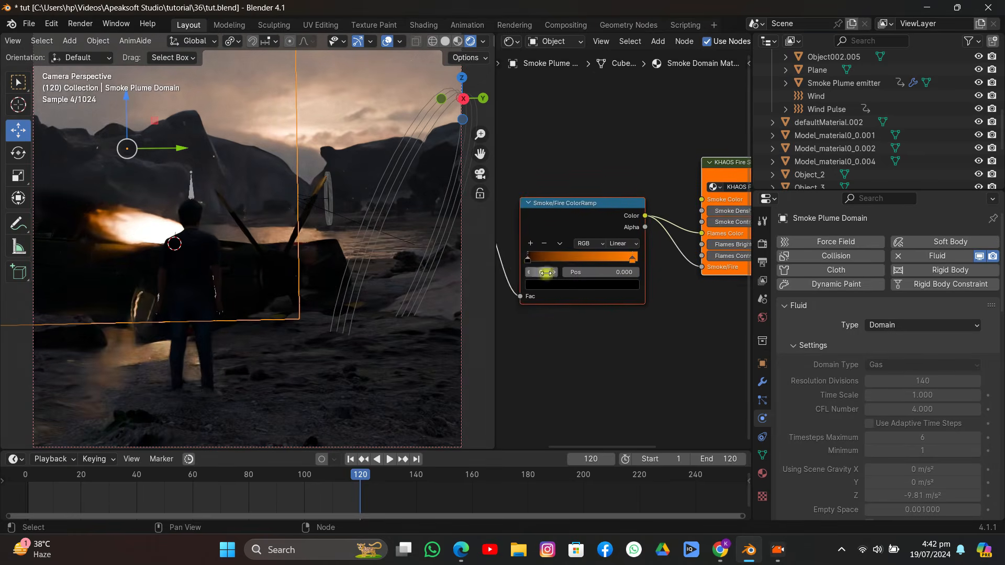
scroll(576, 270, "up", 3)
middle_click_drag(642, 264, 473, 252)
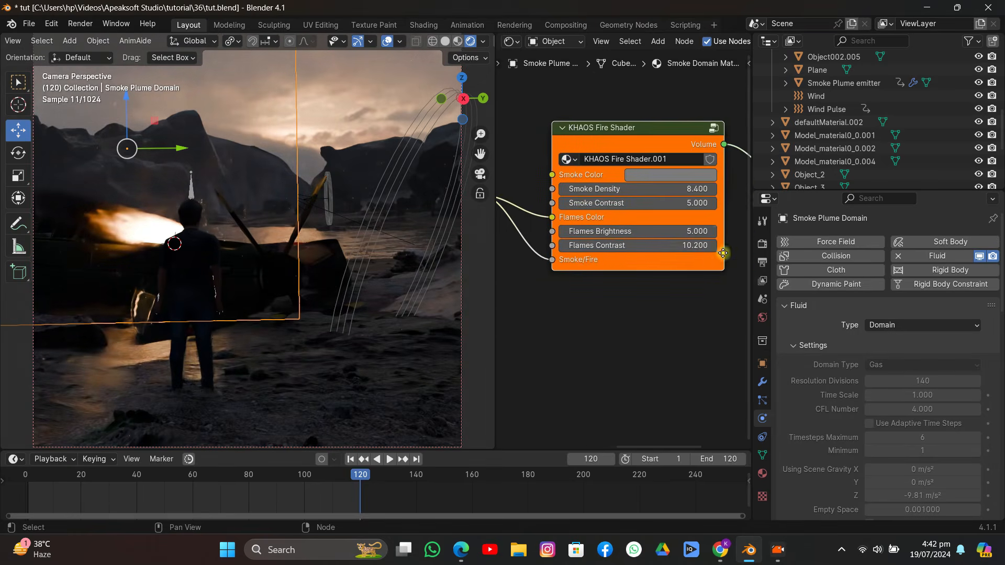
Set the KHAOS Fire Shader's Flames Contrast to -11 and hide the viewport gizmos, keeping the overlays shown
mouse_move(685, 235)
left_mouse_down()
mouse_move(583, 242)
mouse_move(677, 240)
left_mouse_up()
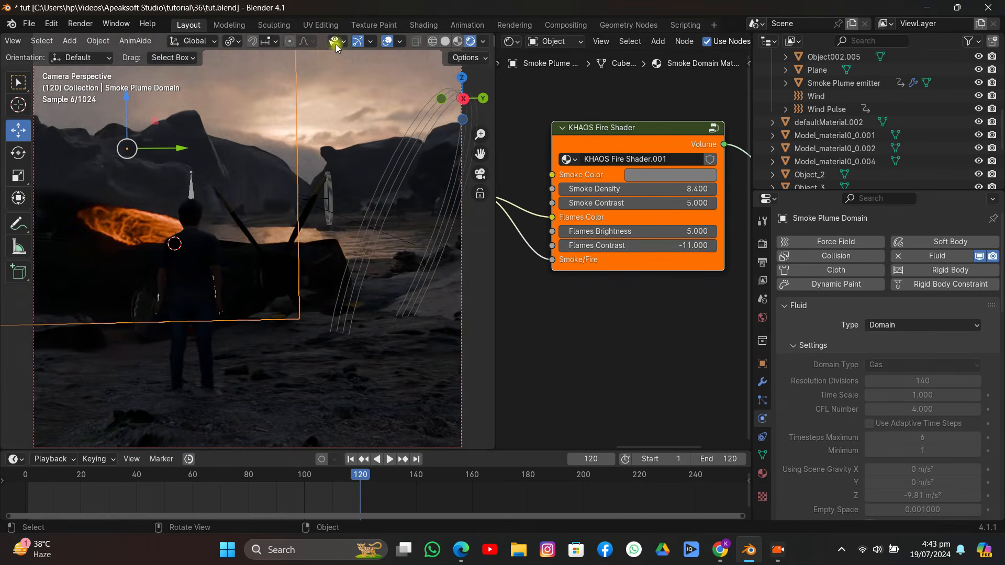
left_click(370, 41)
left_click(356, 41)
left_click(387, 42)
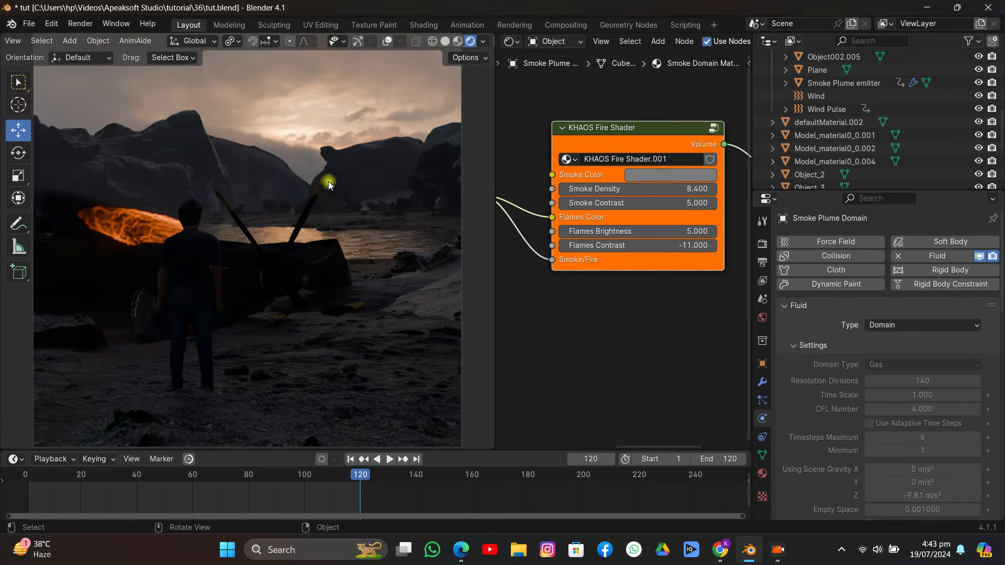
left_click(387, 41)
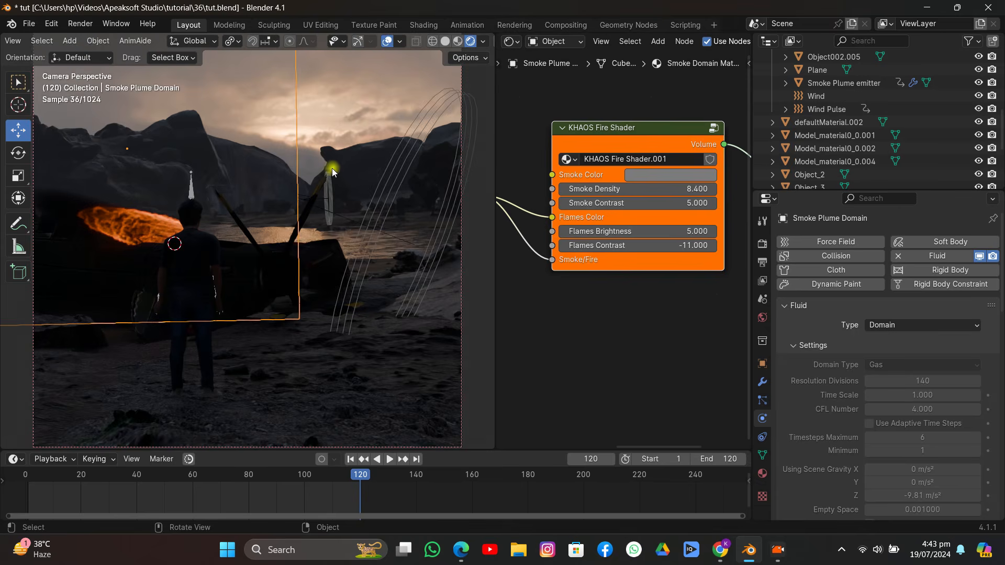
Rotate the smoke plume domain about 5° in the camera view and shift it towards the Spitfire's propeller
key("r")
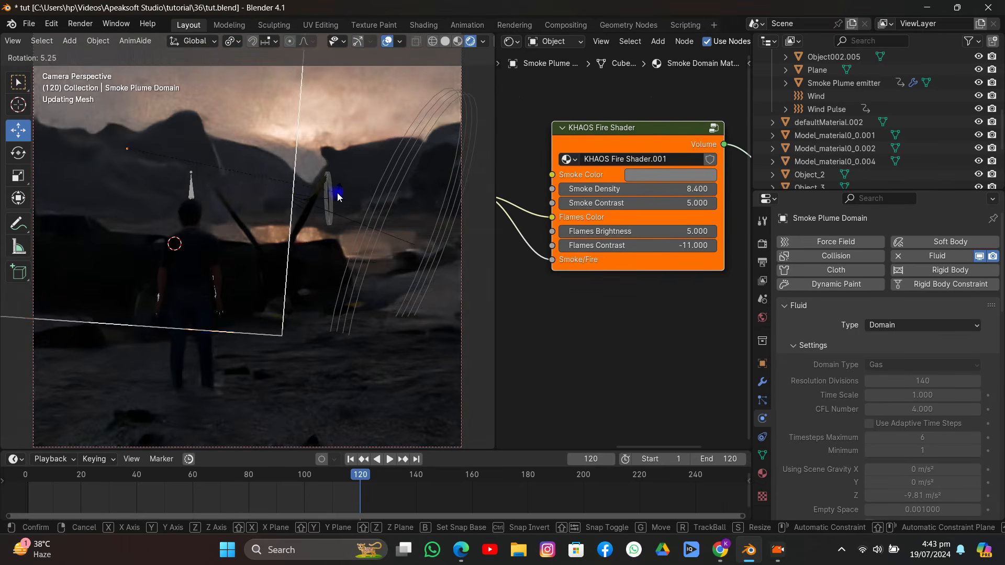
left_click(337, 192)
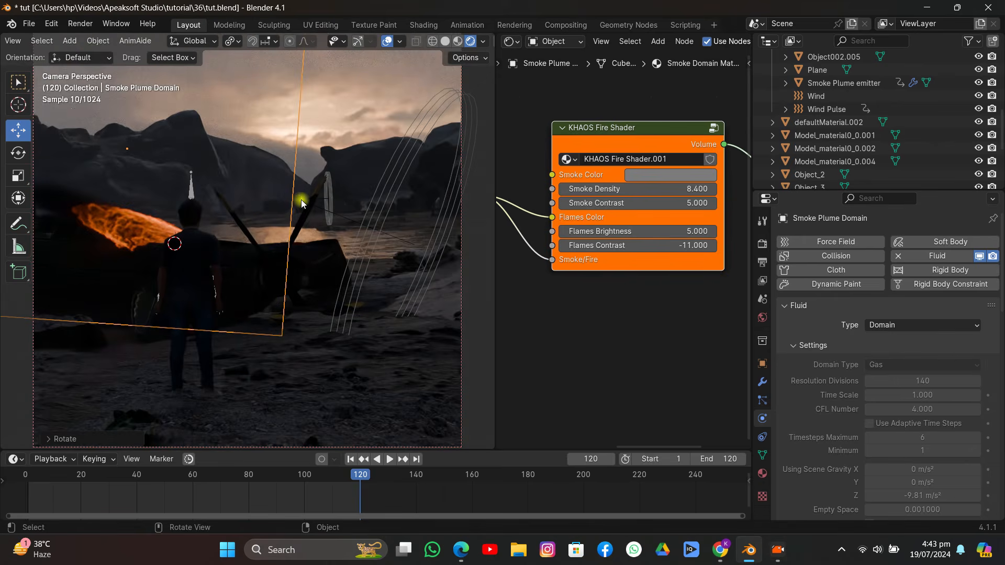
key("g")
left_click(321, 203)
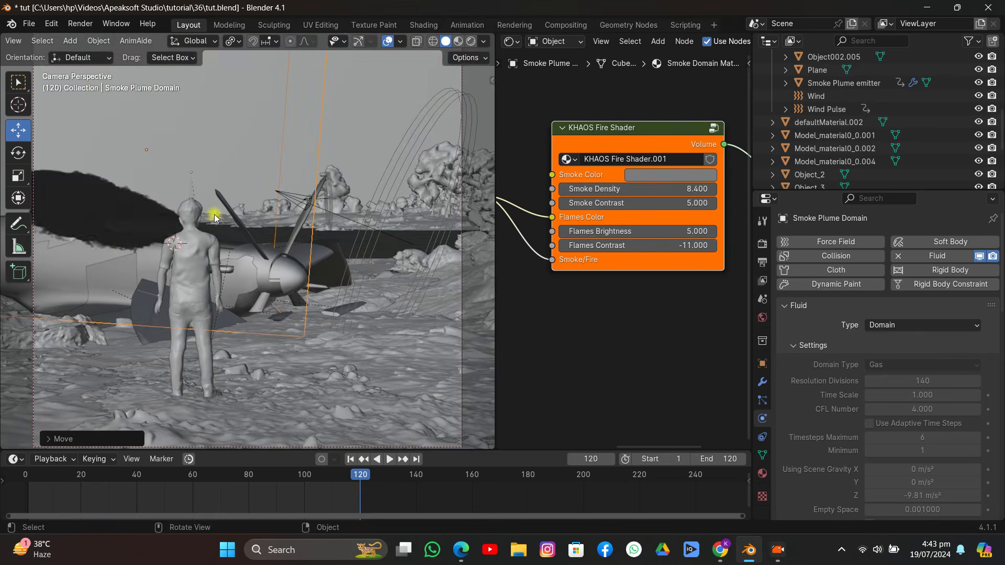
key("g")
left_click(230, 214)
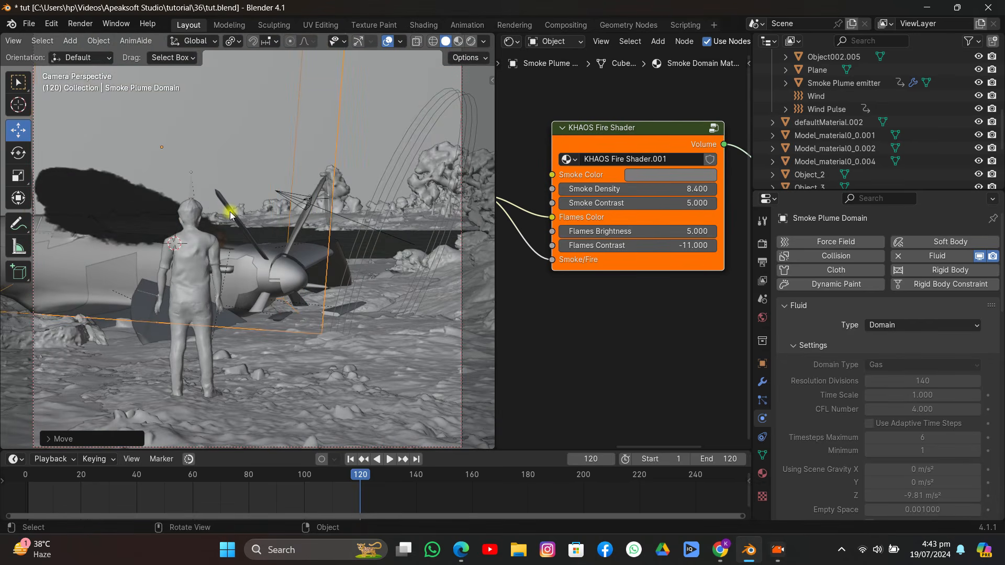
Tilt the smoke plume domain further with two rotations of about 4° each and save the file
key("r")
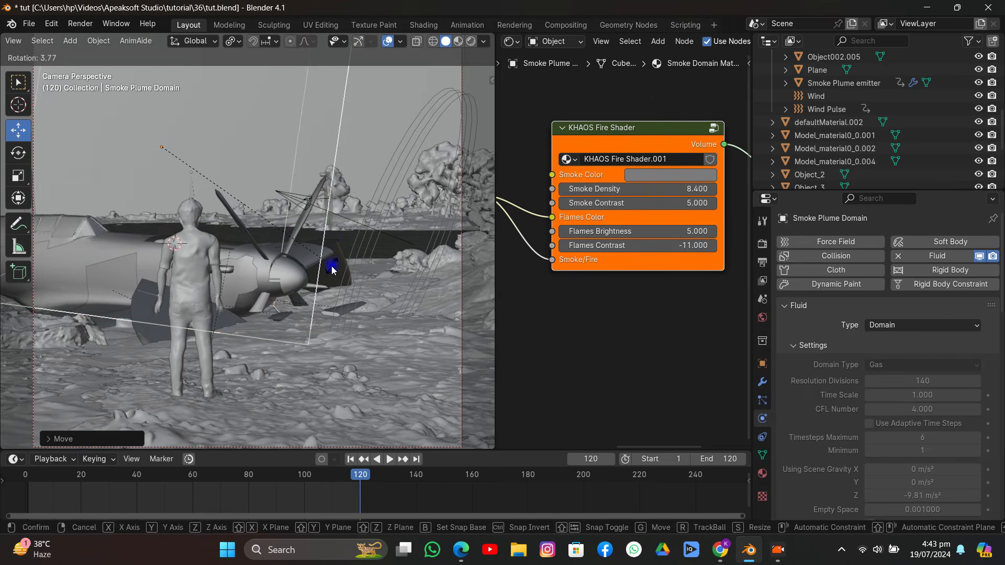
left_click(332, 269)
key("r")
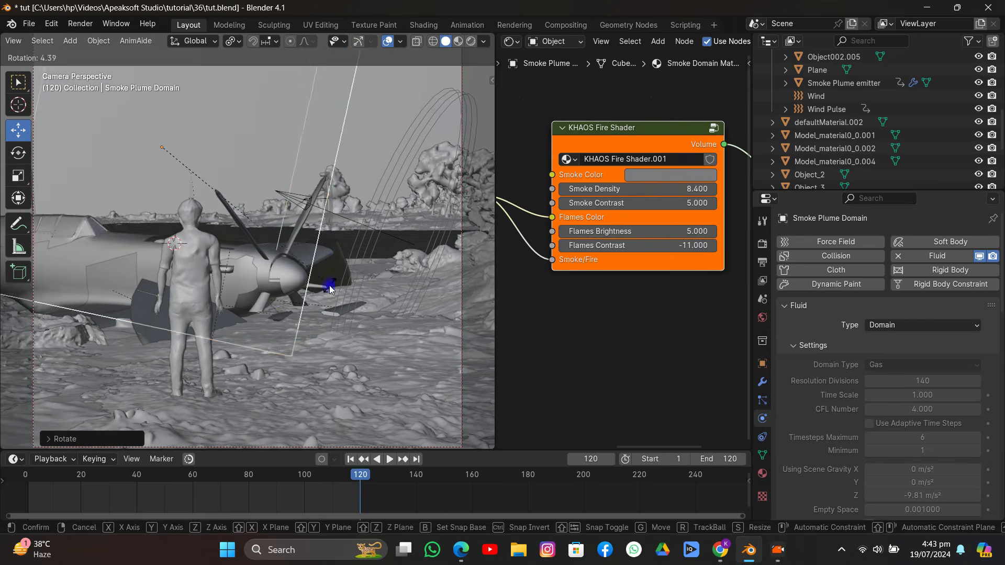
left_click(329, 289)
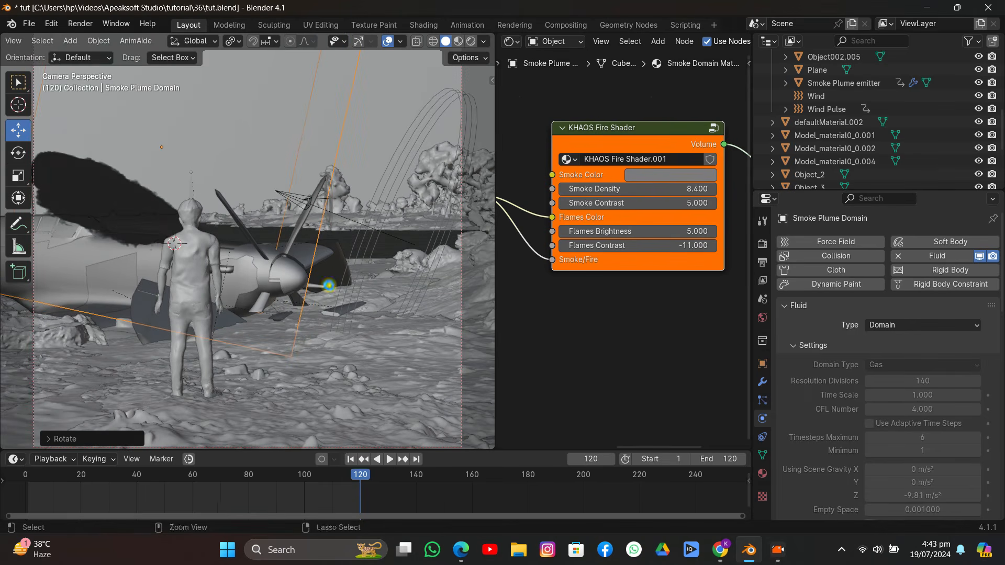
key("ctrl+s")
Show the gizmos, inspect the plume around the plane, and preview the smoke animation through the camera
middle_click_drag(284, 247, 395, 239)
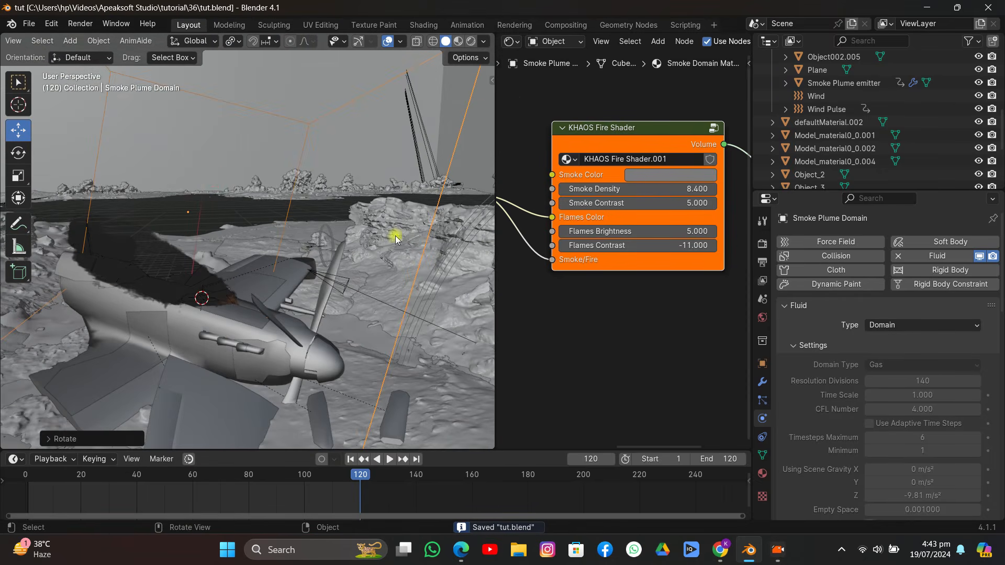
left_click(358, 41)
left_click(480, 173)
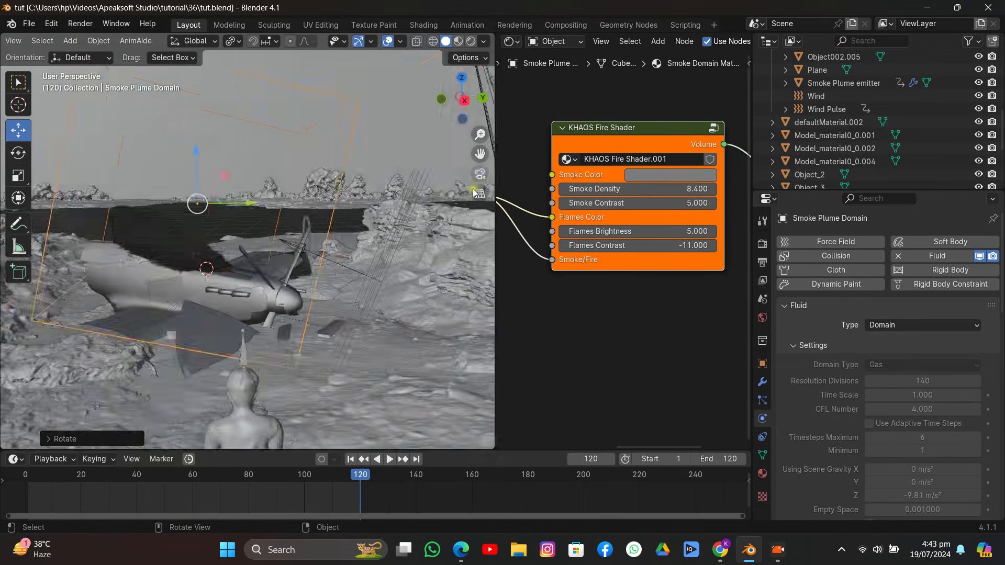
key("space")
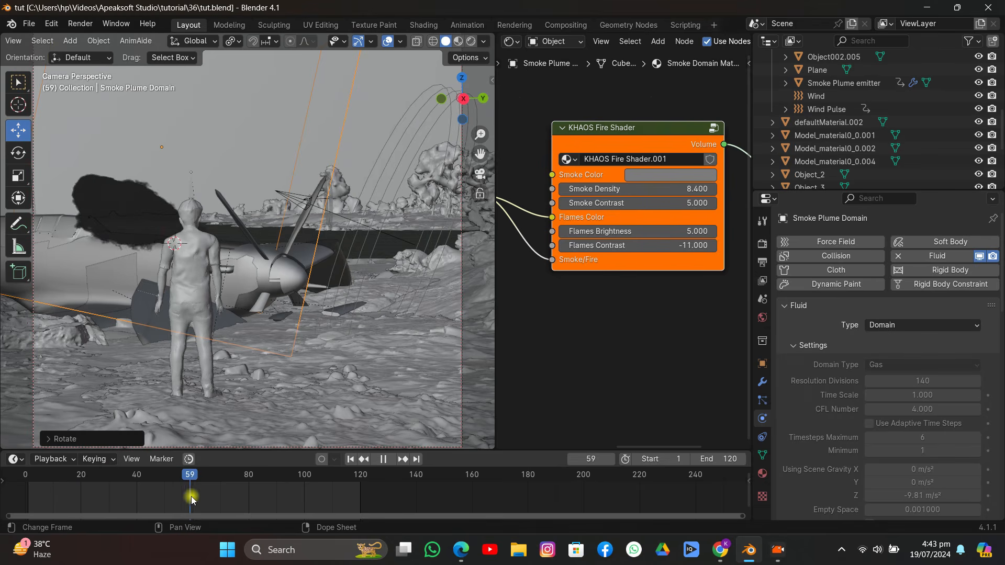
mouse_move(168, 497)
left_mouse_down()
mouse_move(126, 491)
mouse_move(185, 492)
left_mouse_up()
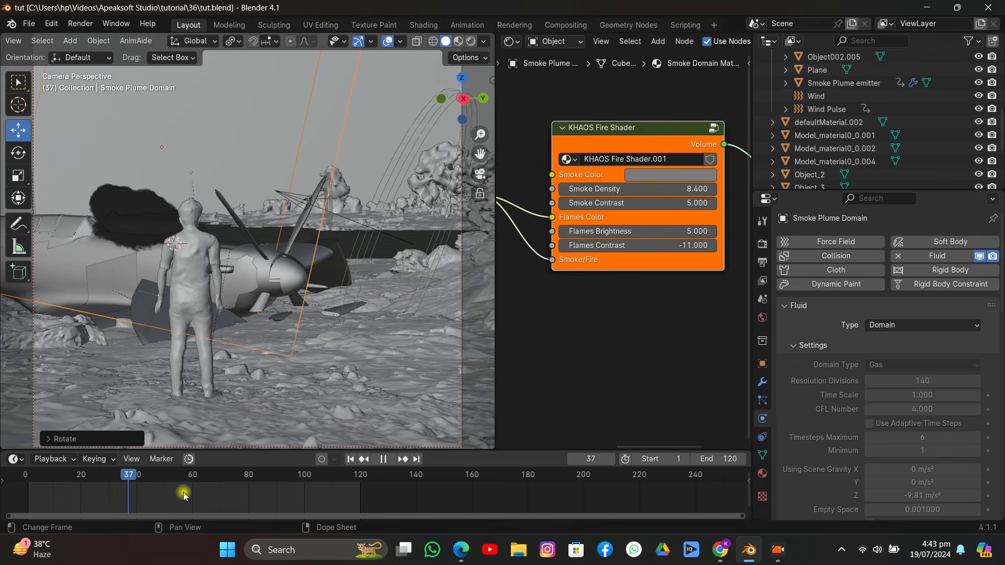
key("space")
scroll(308, 186, "down", 2)
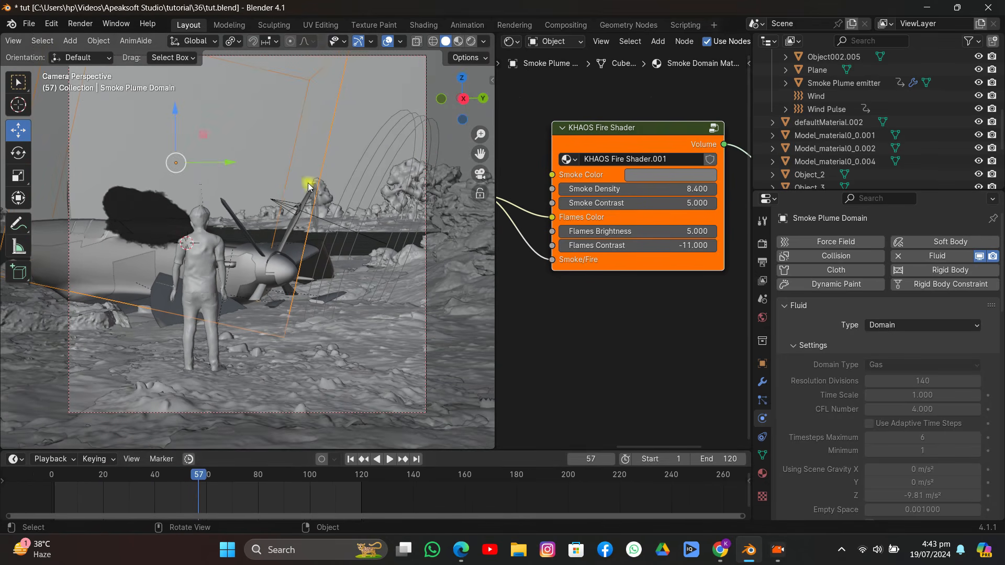
Select the camera, set its focal length to 113 mm, and keyframe it at frame 1
left_click(337, 57)
left_click(762, 418)
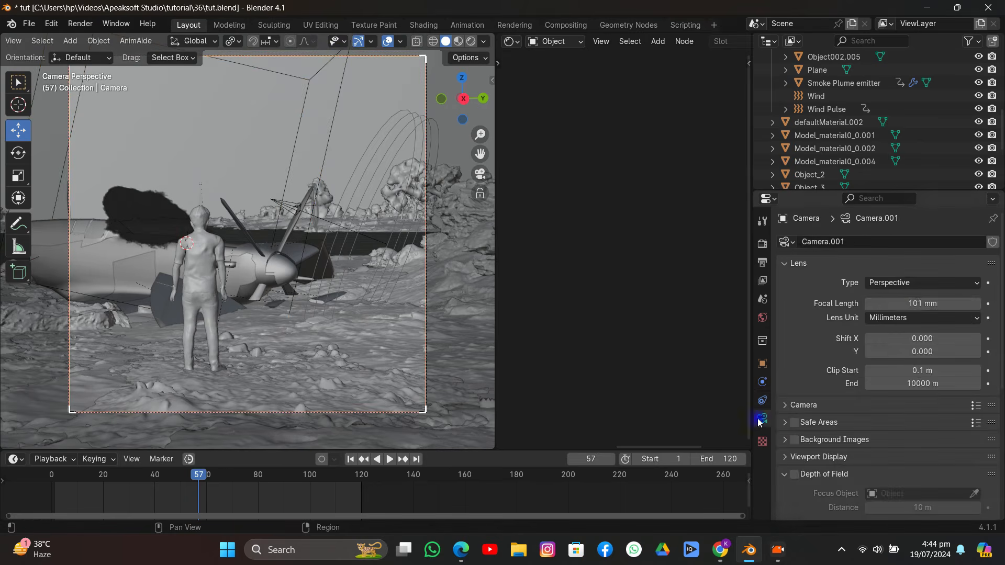
left_click_drag(899, 300, 937, 299)
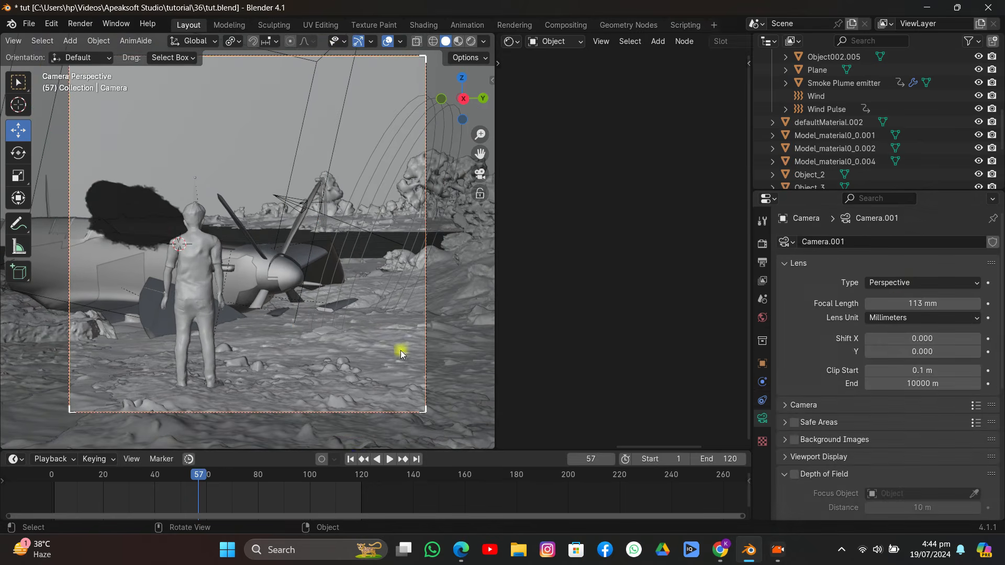
key("shift+Left")
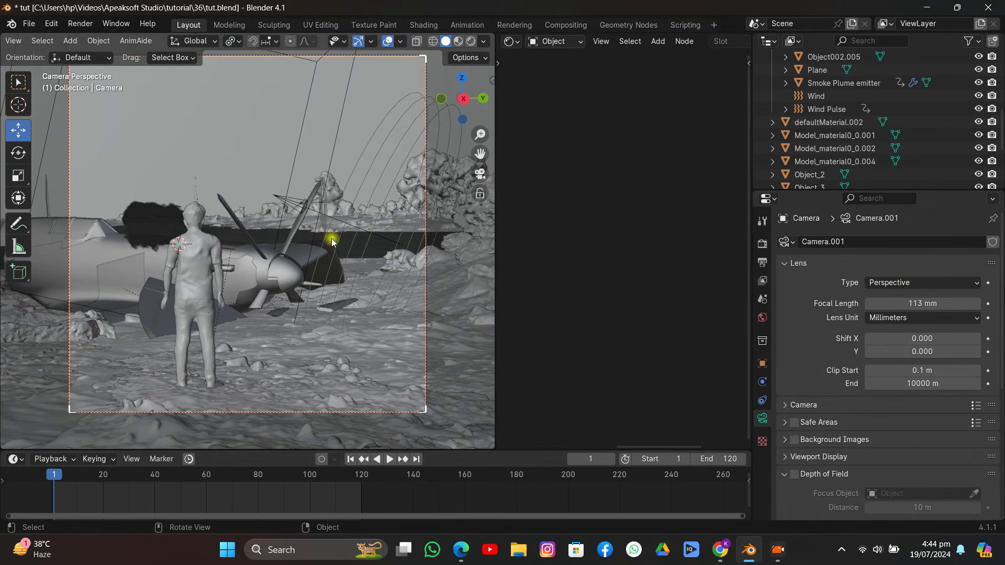
key("i")
Go to frame 120 and switch the transform orientation to Local for moving the camera
left_click(417, 459)
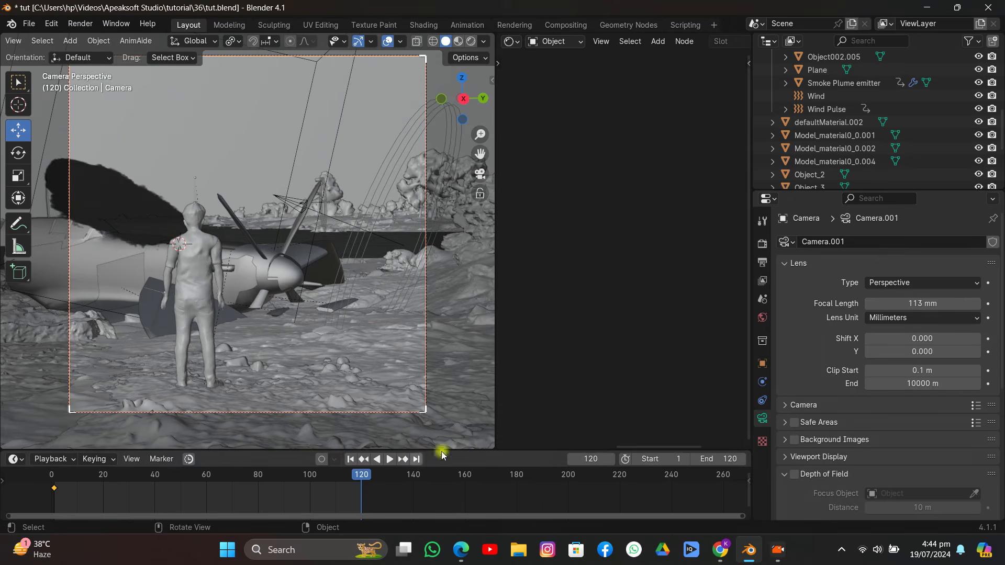
key("g")
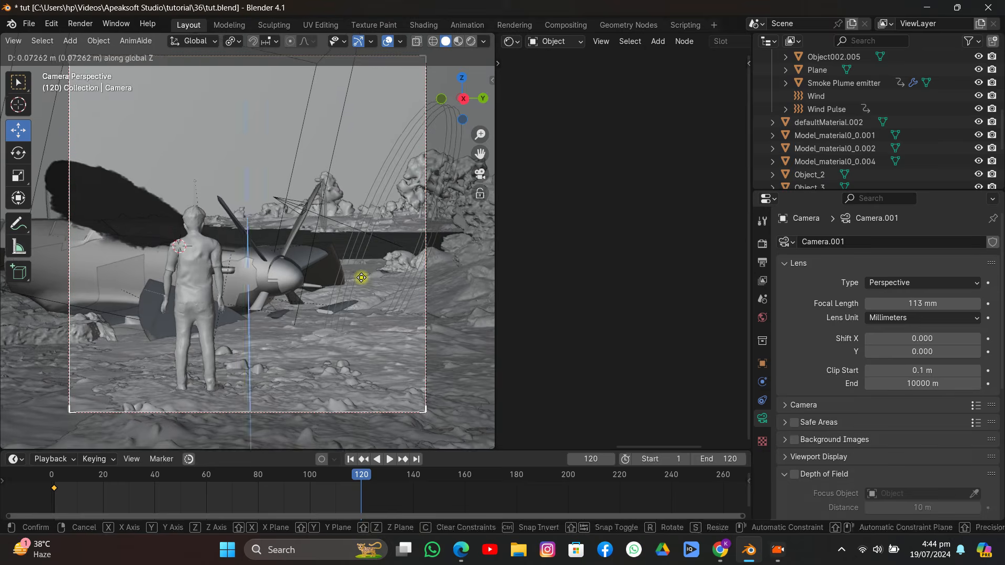
right_click(360, 280)
left_click(189, 42)
left_click(166, 95)
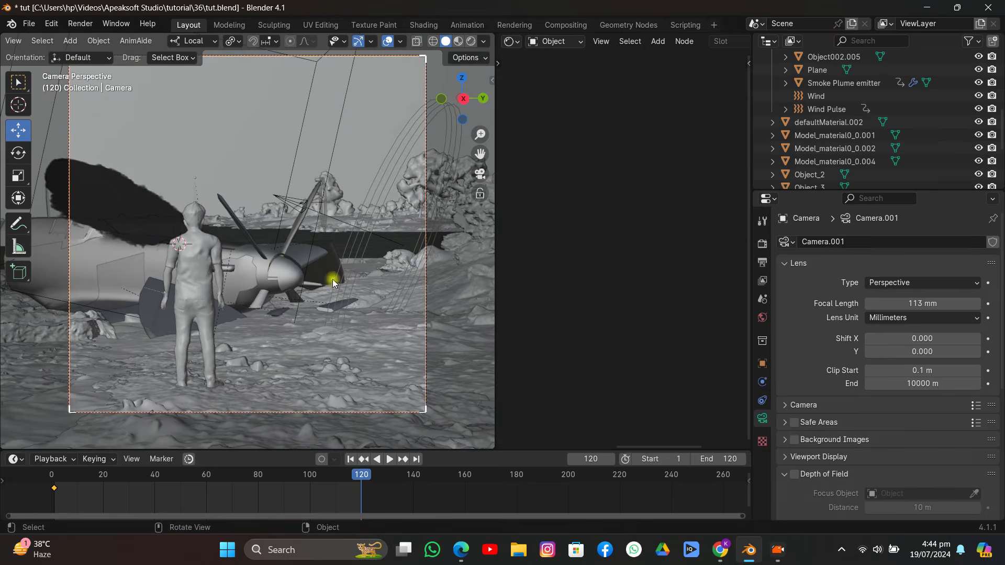
Move the camera forward about 4 m along its local Z axis and keyframe it at frame 120
key("g")
key("y")
key("x")
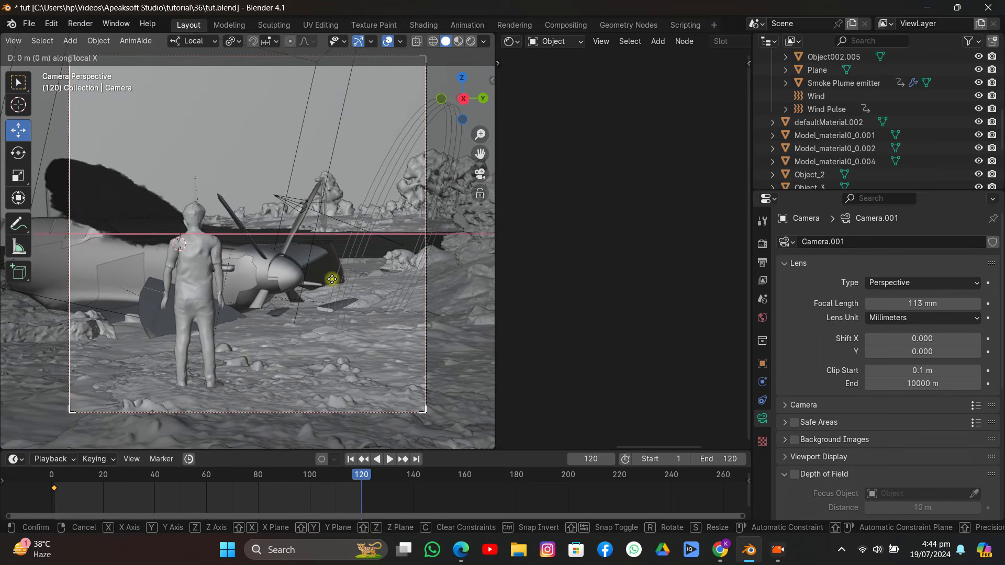
key("z")
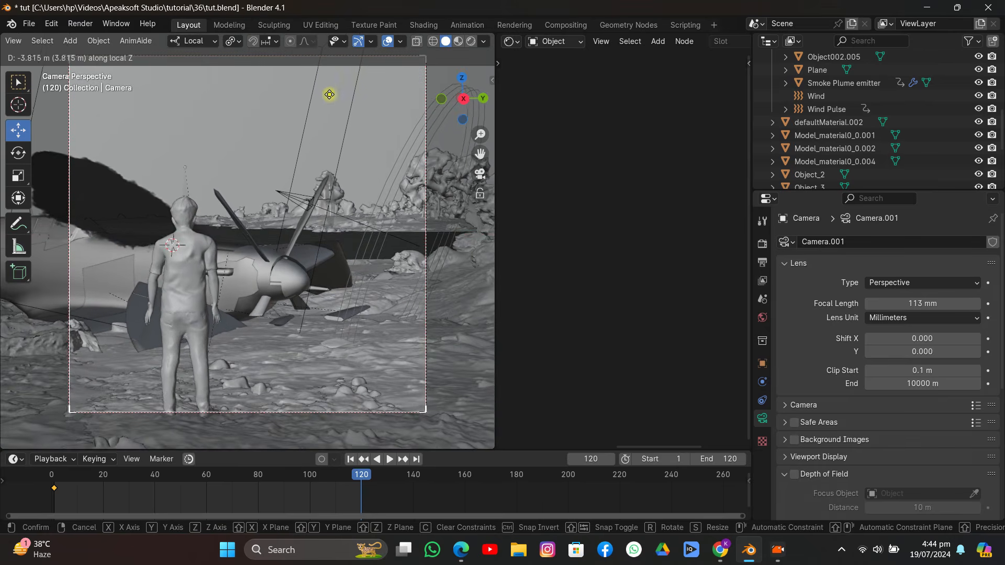
left_click(328, 78)
key("i")
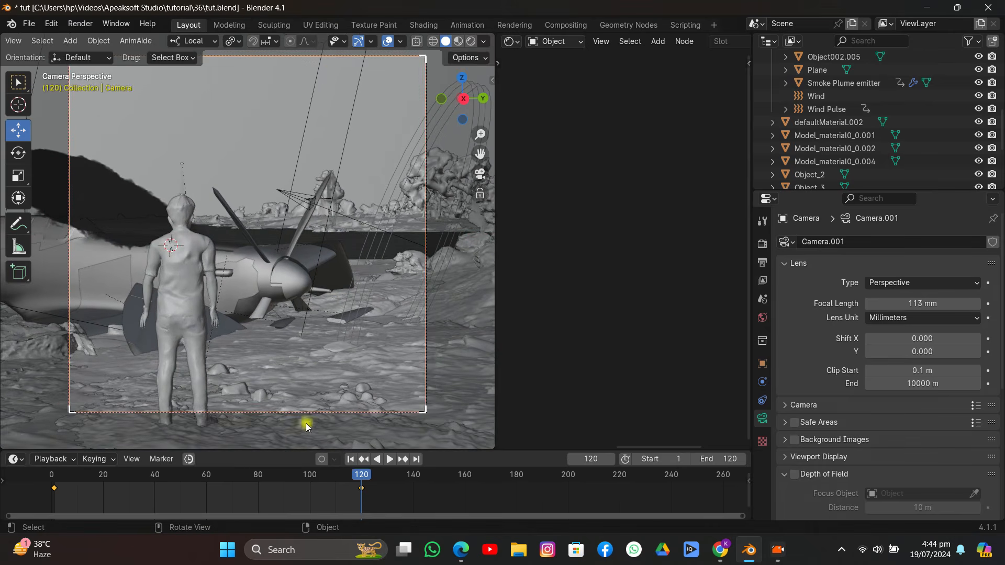
Preview the camera push-in and change the interpolation of the camera's keyframes
left_click(214, 472)
key("space")
left_click_drag(199, 471, 178, 463)
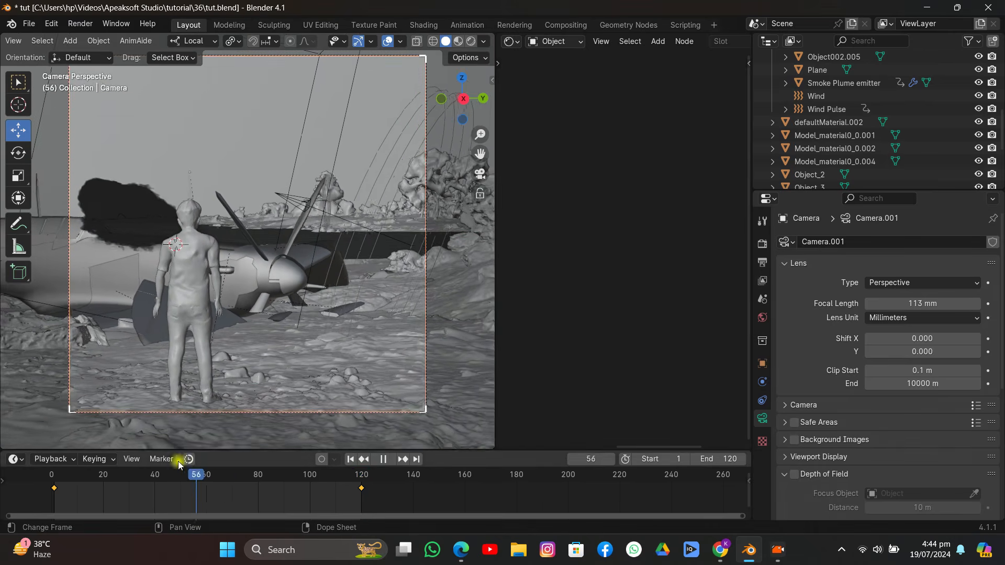
key("t")
left_click(77, 446)
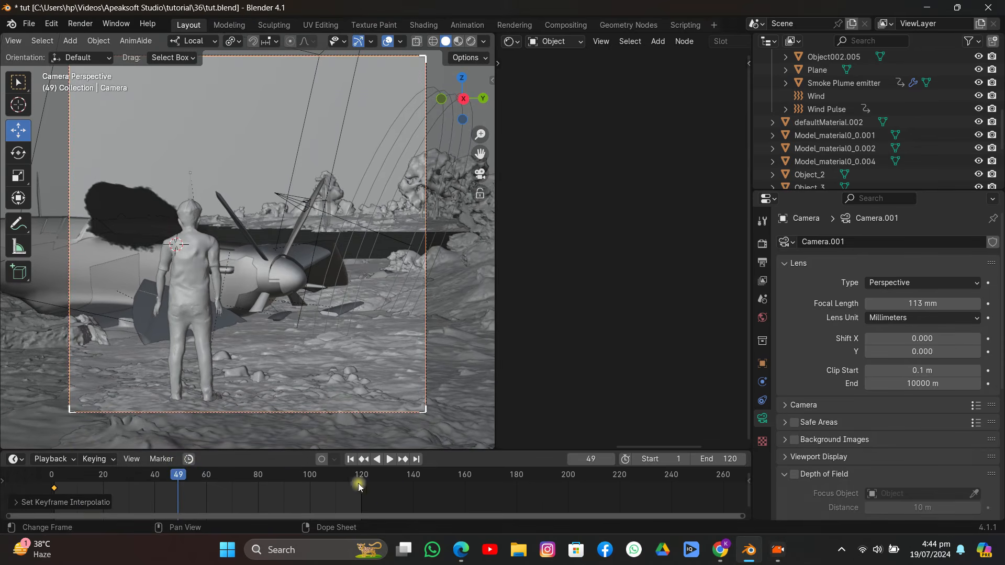
Move the camera's frame 120 keyframe to about frame 154, play back the slower push-in, and save the file
left_click_drag(387, 501, 335, 477)
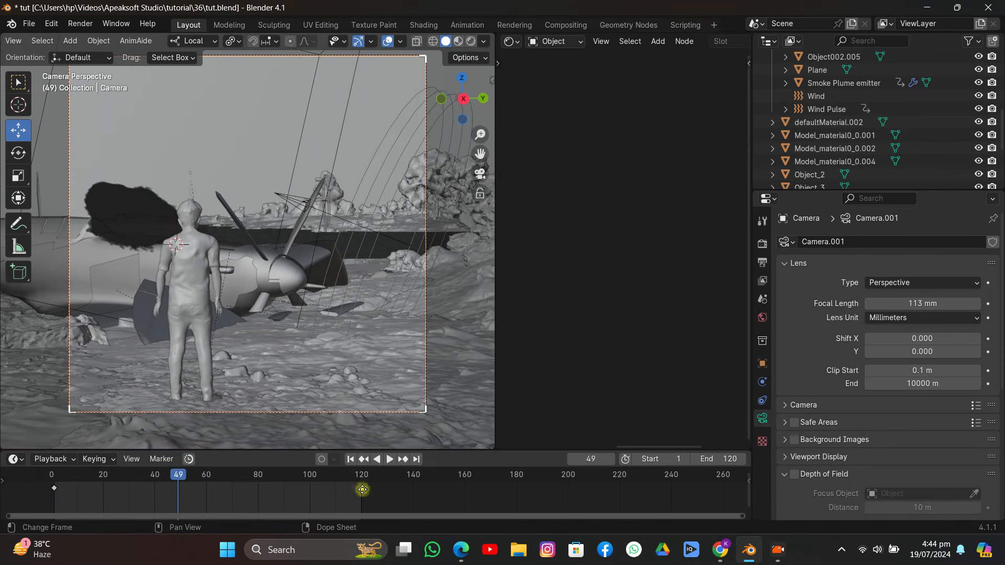
key("g")
left_click(447, 490)
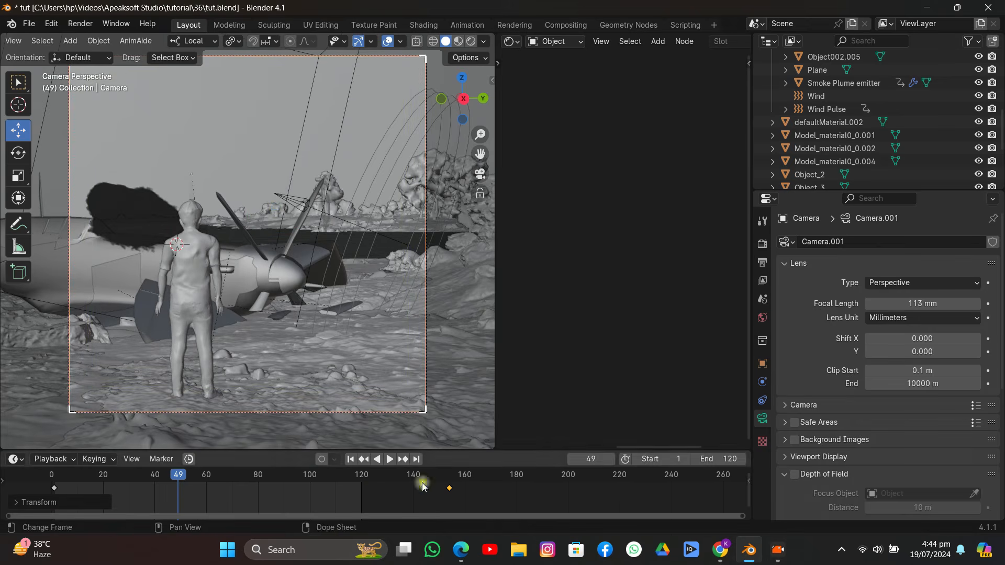
key("space")
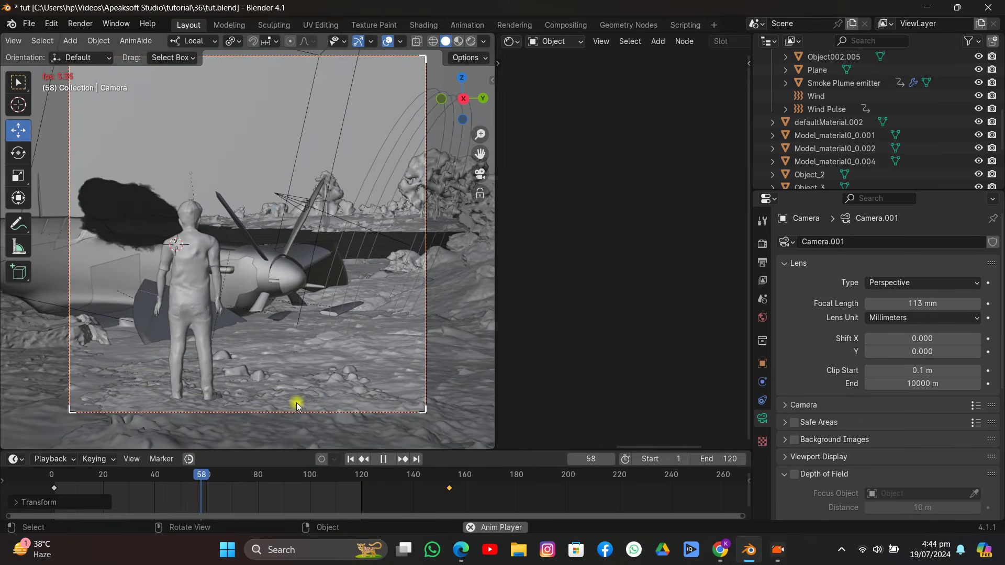
key("space")
key("ctrl+s")
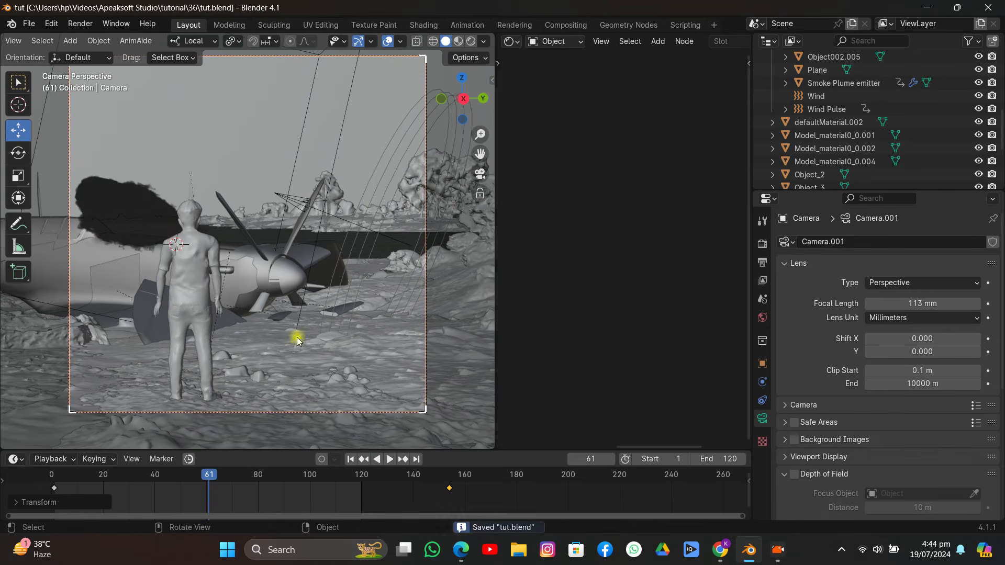
Set the Cycles render Max Samples to 50 and open the scene's output settings
left_click(762, 244)
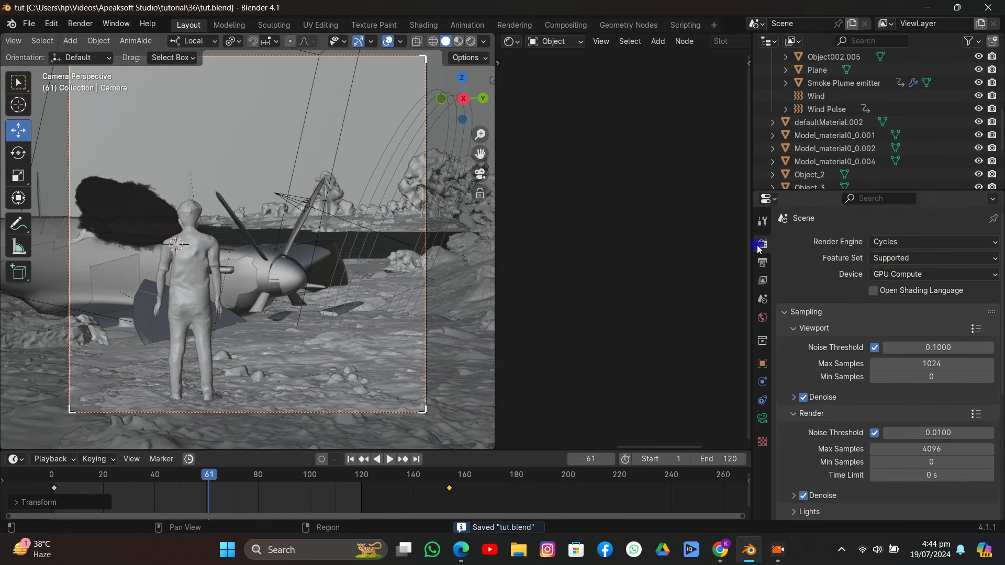
double_click(928, 449)
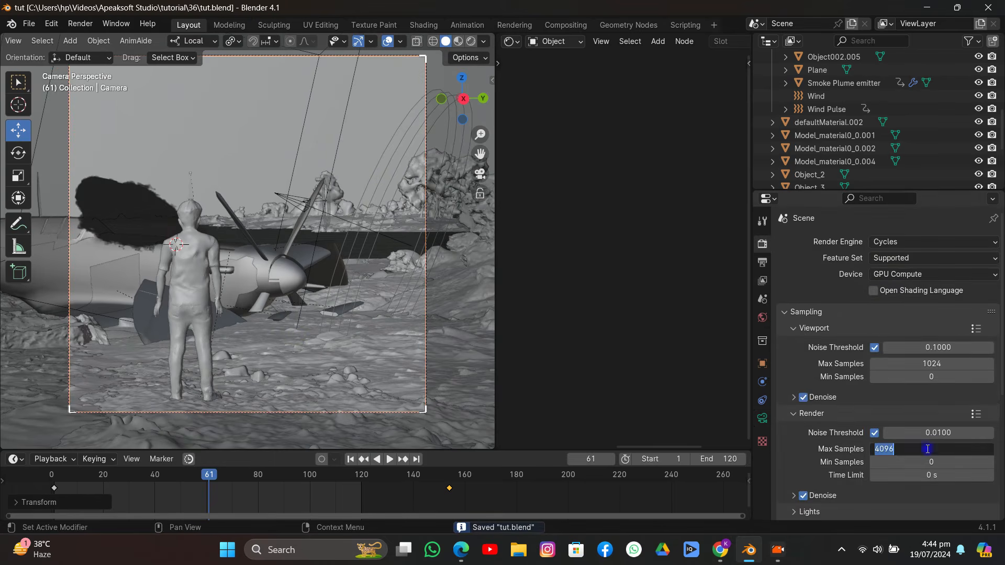
type("5")
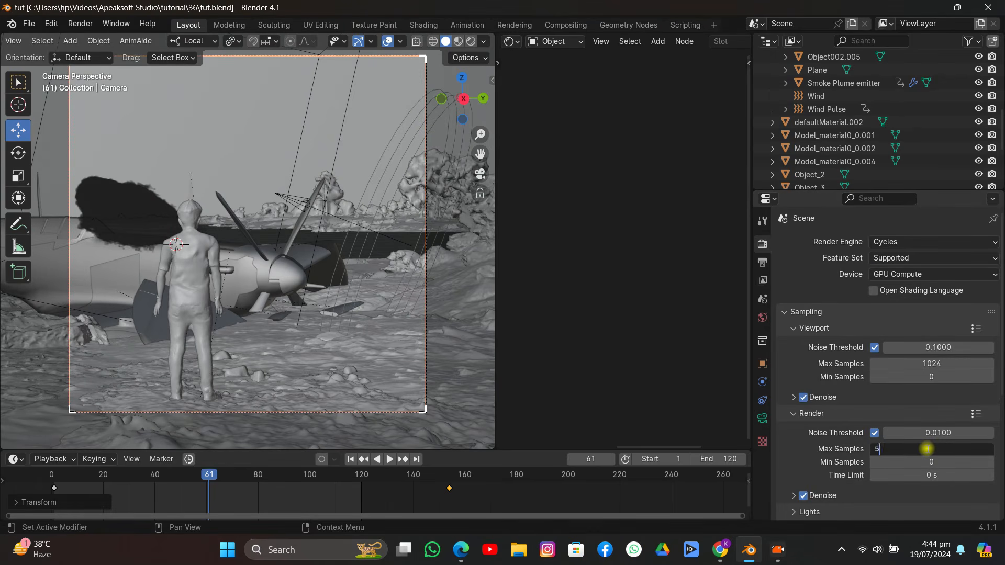
type("0")
key("Return")
scroll(883, 388, "down", 8)
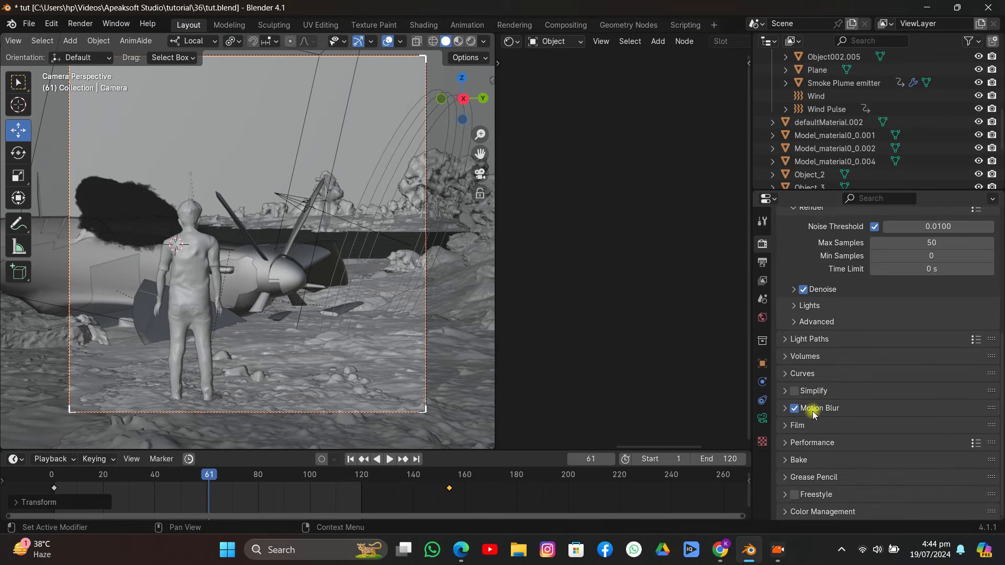
left_click(762, 262)
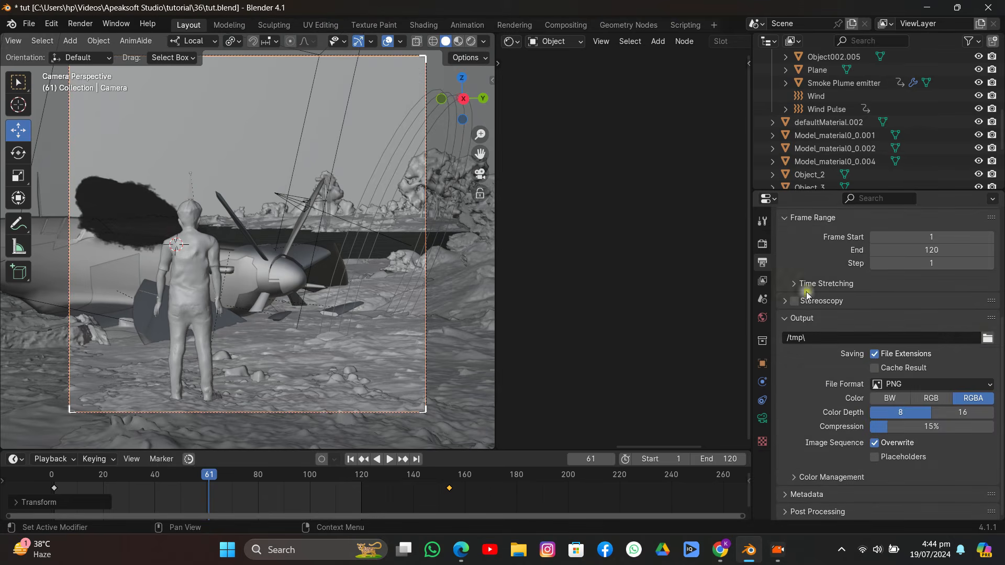
Set the render output path to the Apeaksoft Studio\tutorial\36 folder inside Videos
left_click(987, 338)
scroll(132, 299, "down", 2)
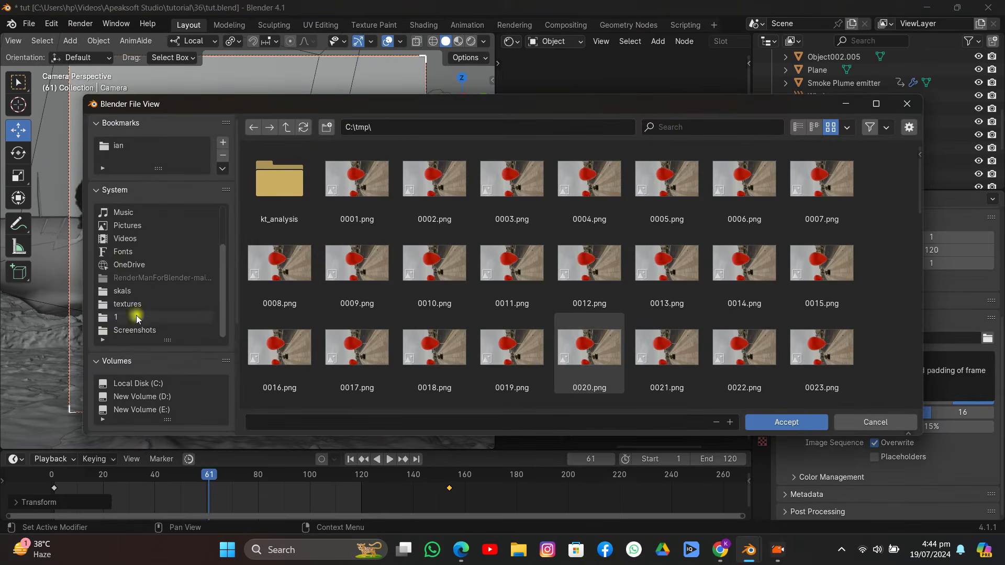
left_click(125, 239)
left_click(478, 189)
double_click(572, 195)
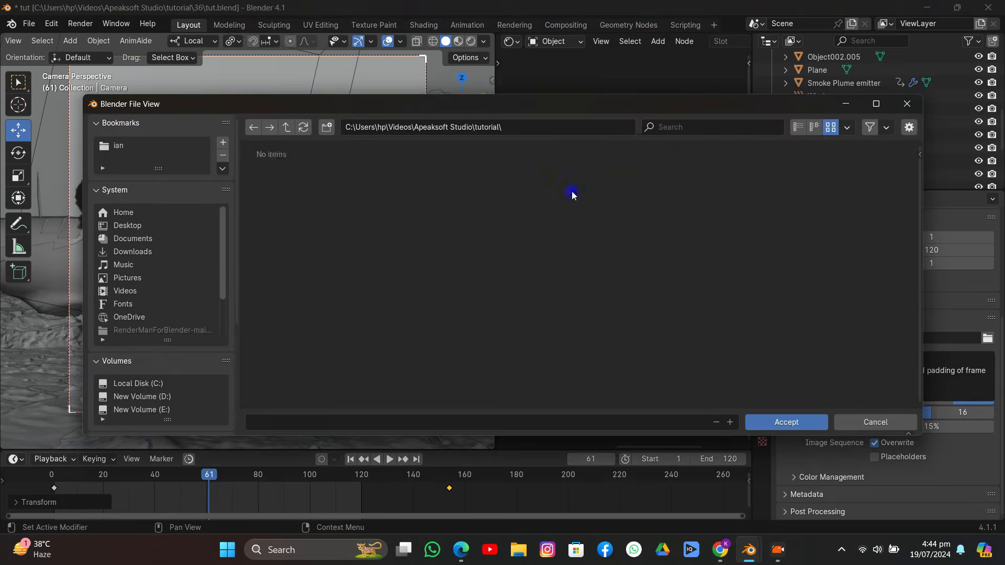
scroll(516, 285, "down", 5)
left_click(522, 281)
double_click(522, 281)
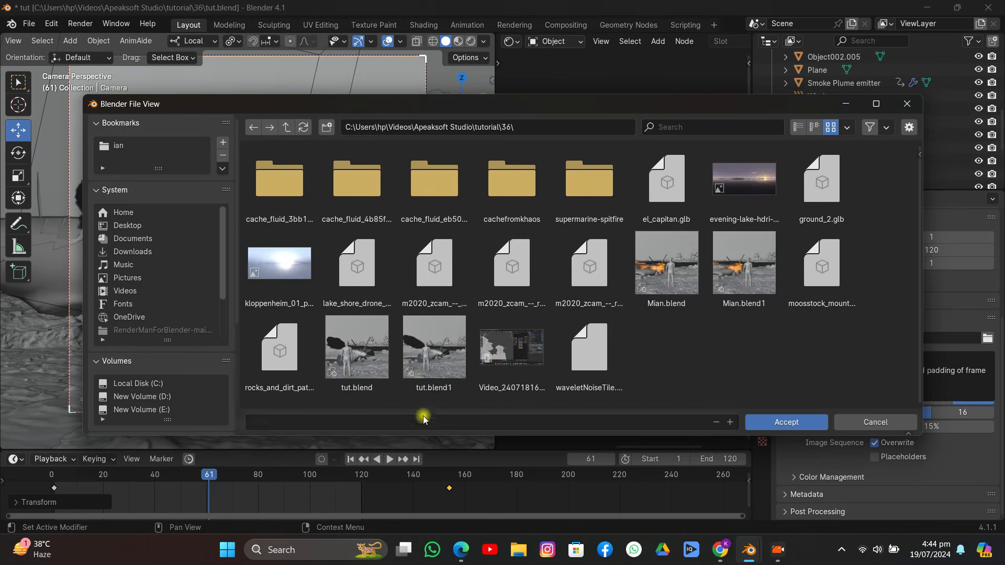
left_click(785, 421)
Set the output file format to FFmpeg Video with an MPEG-4 container
left_click(934, 385)
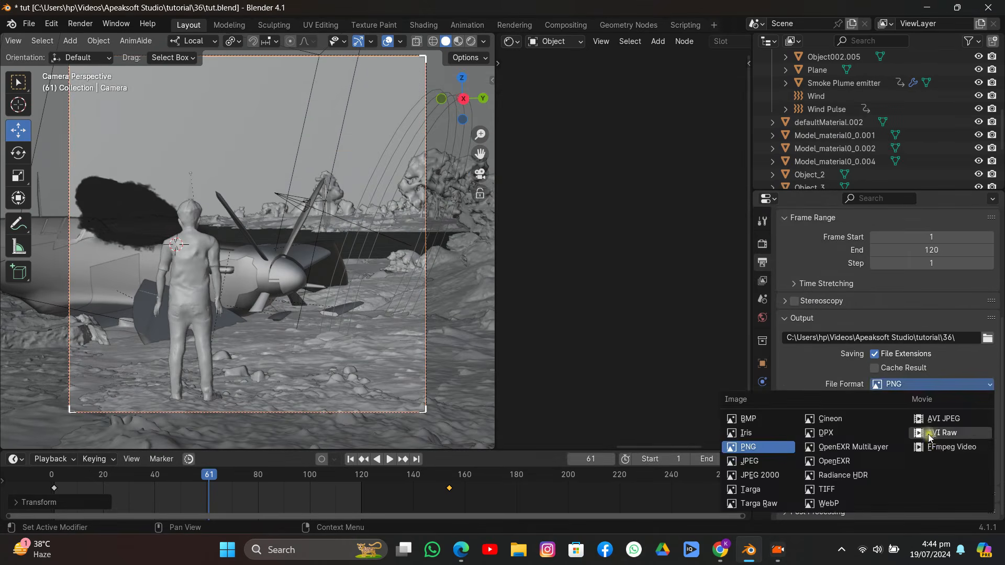
left_click(896, 437)
left_click(827, 477)
left_click(932, 496)
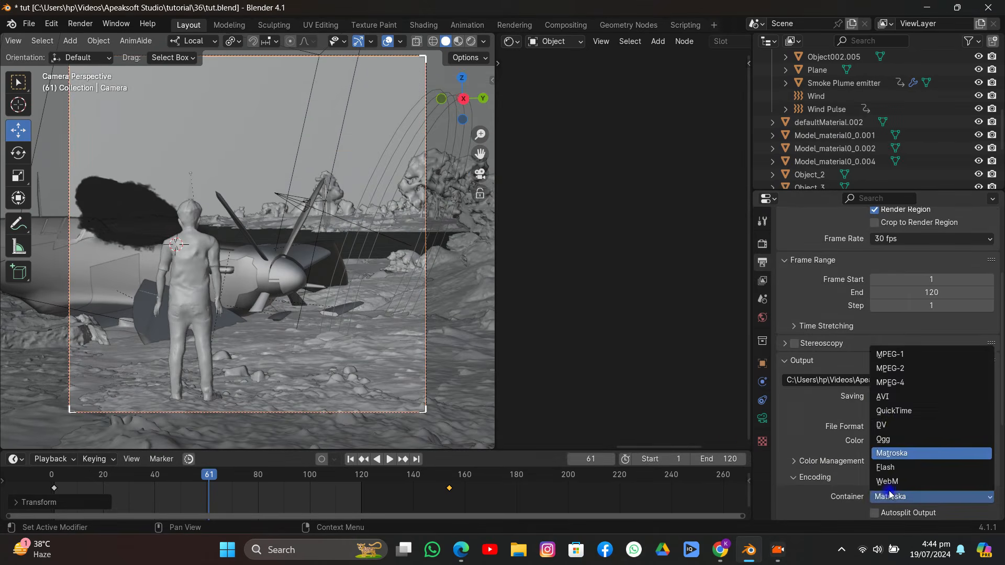
left_click(900, 483)
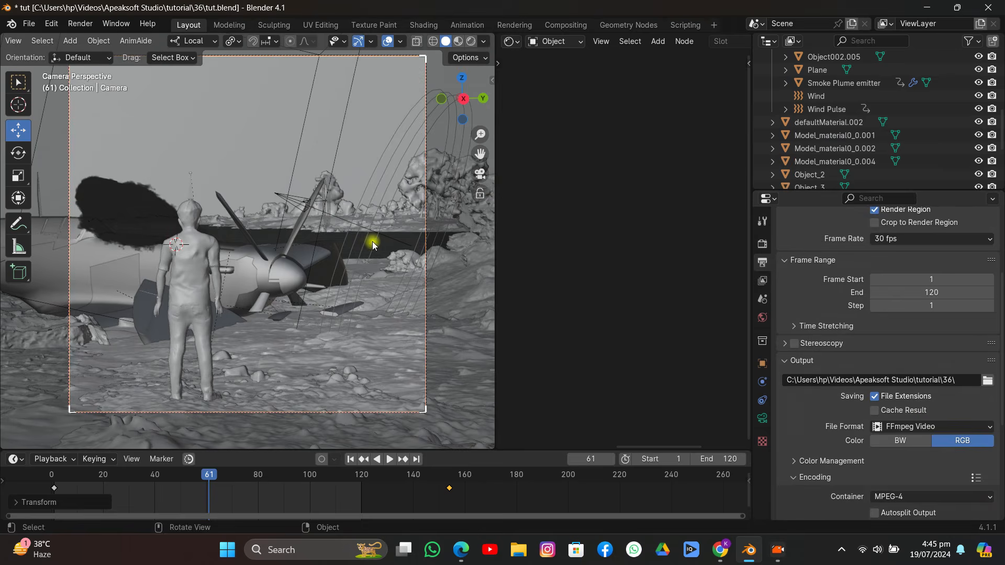
Save the tut.blend file with the new output settings
key("n")
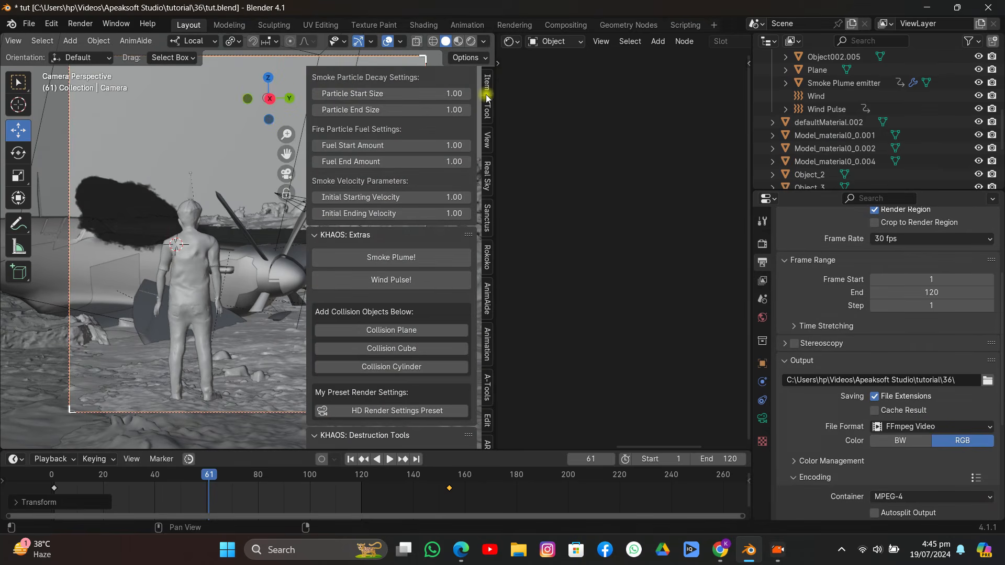
left_click(486, 140)
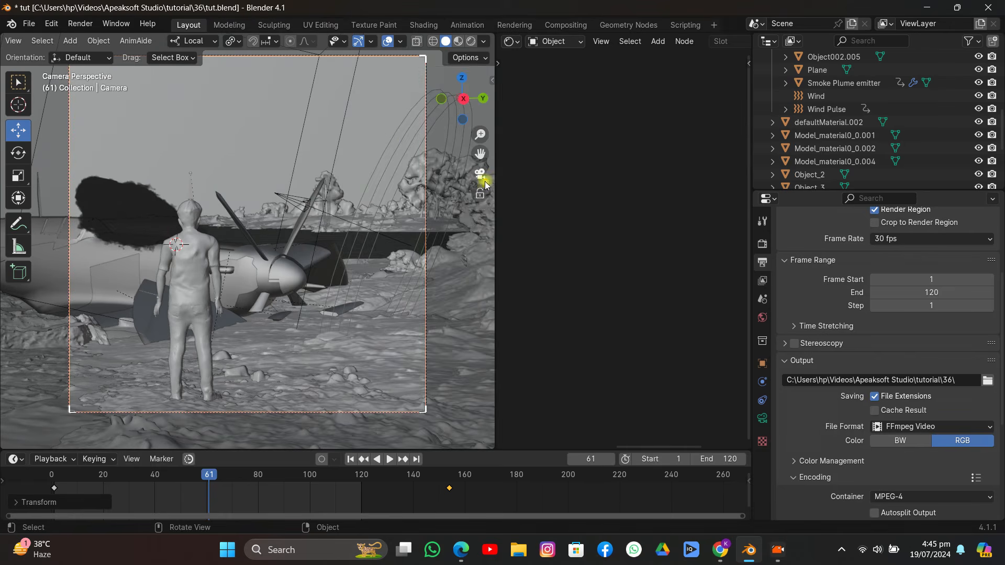
key("ctrl+s")
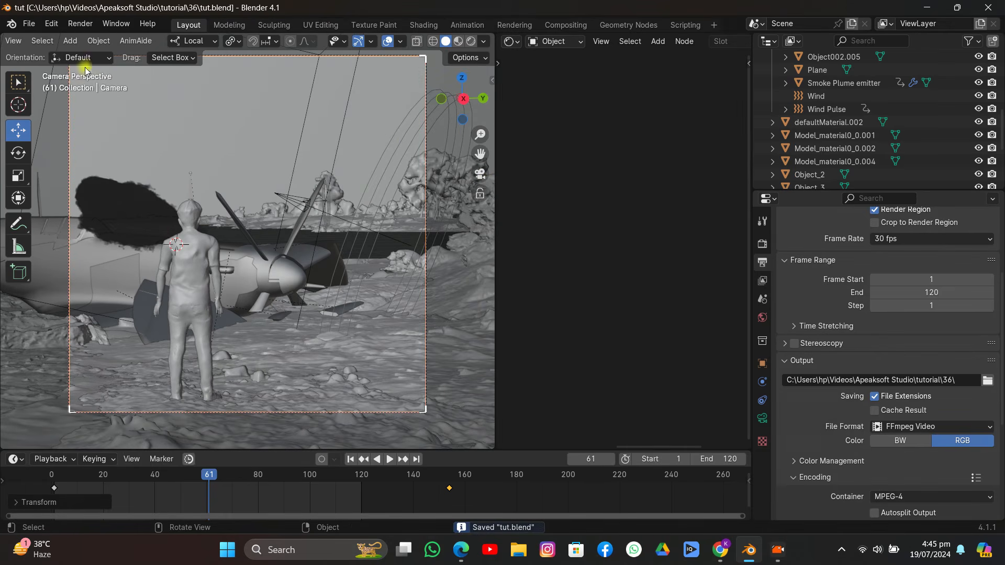
Render frame 61 as a still image and inspect the burning plane and the man in the result
left_click(78, 28)
left_click(97, 38)
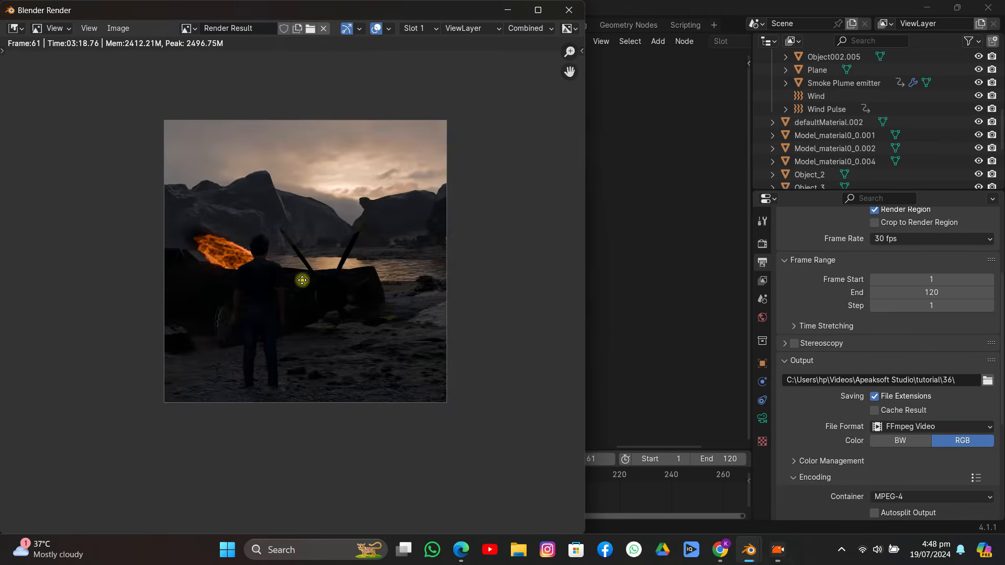
scroll(301, 281, "up", 3)
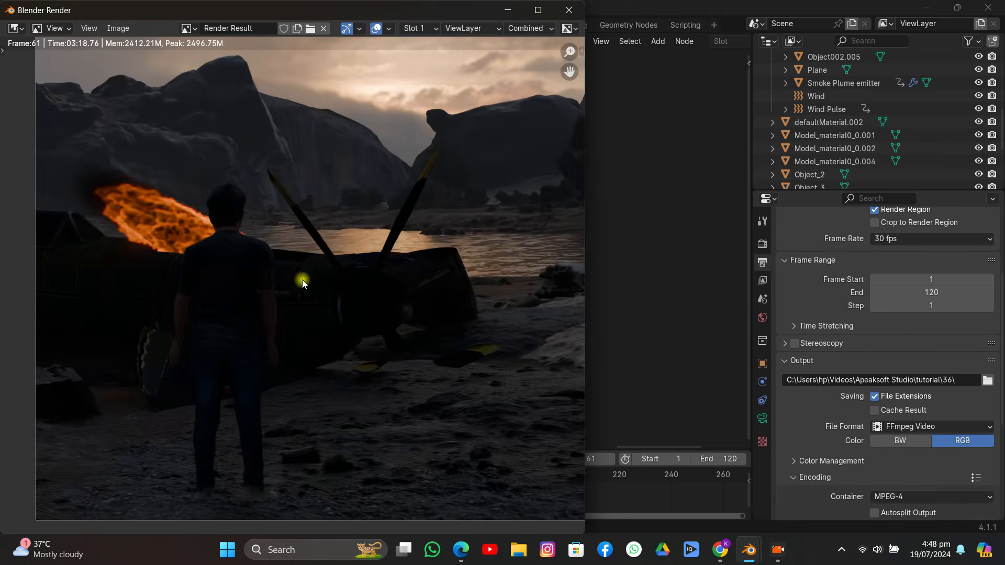
scroll(319, 234, "down", 1)
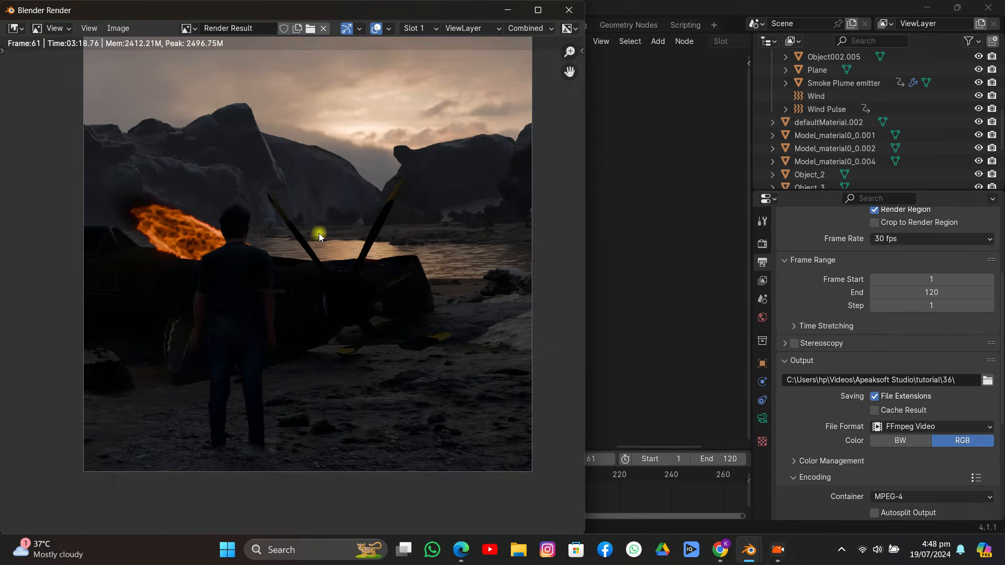
middle_click_drag(331, 221, 293, 248)
left_click(567, 10)
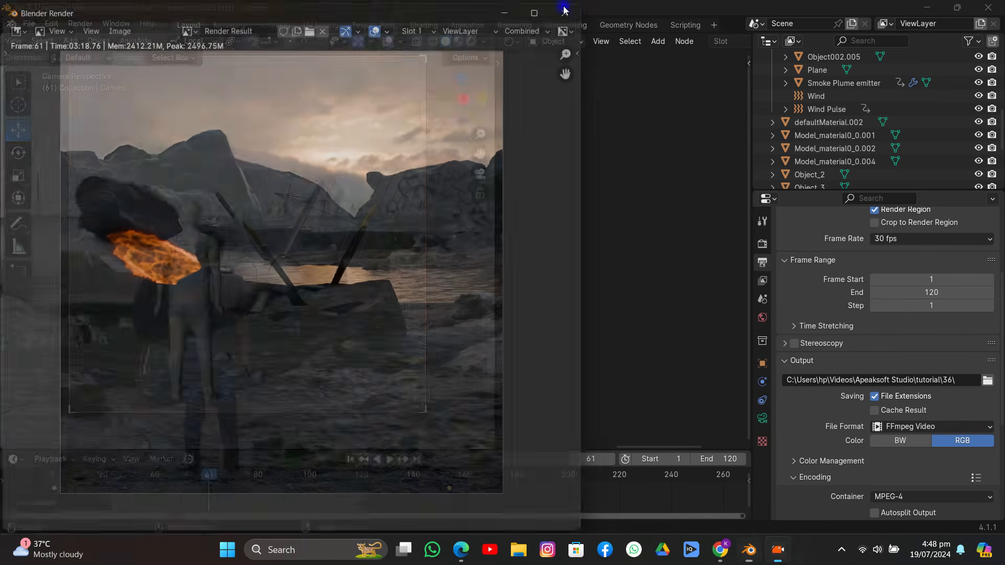
In the Compositing workspace, add a Viewer node and link the Render Layers image output to it
left_click(566, 24)
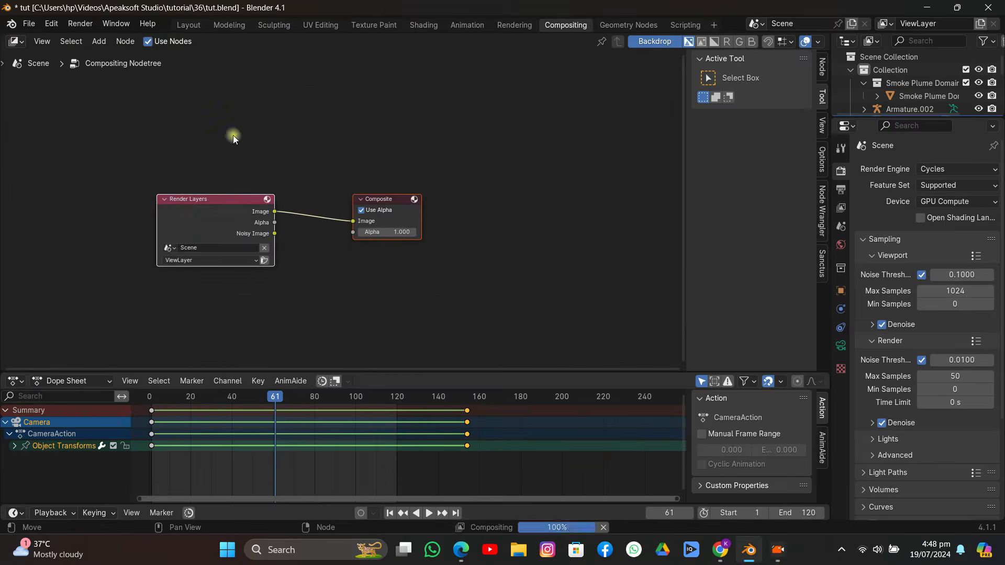
left_click_drag(219, 224, 159, 205)
left_click(99, 41)
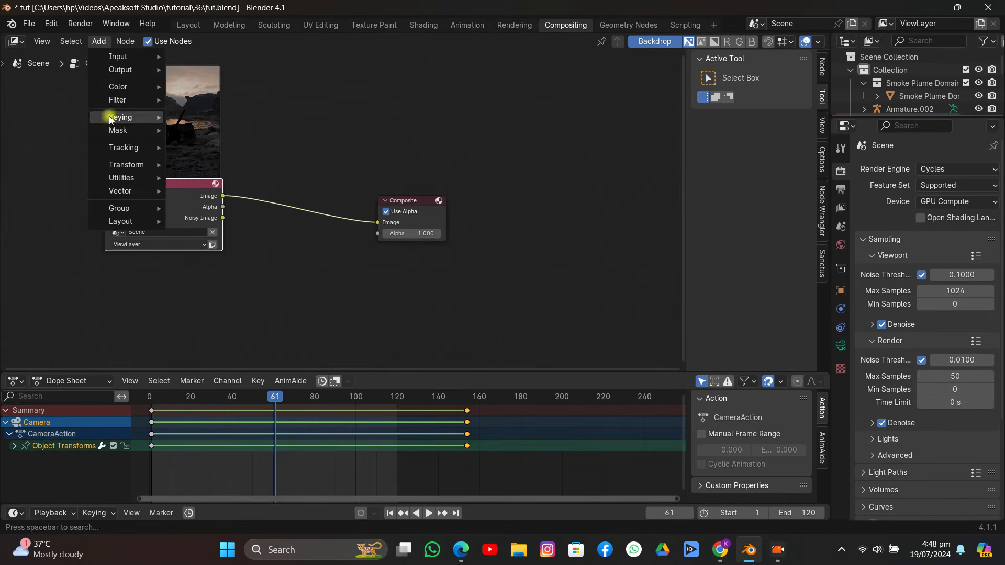
mouse_move(120, 70)
left_click(189, 83)
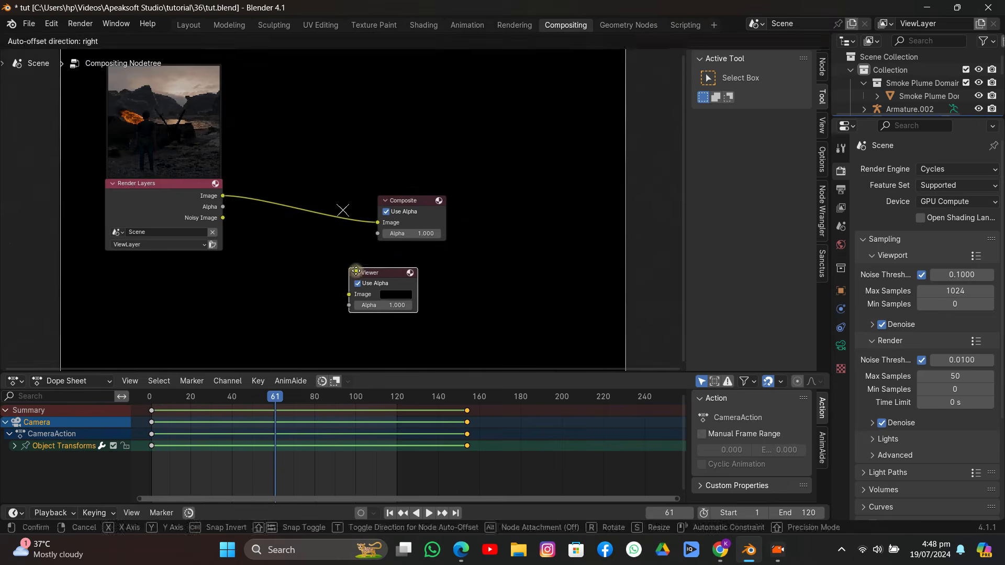
left_click(252, 213)
left_click_drag(223, 196, 374, 293)
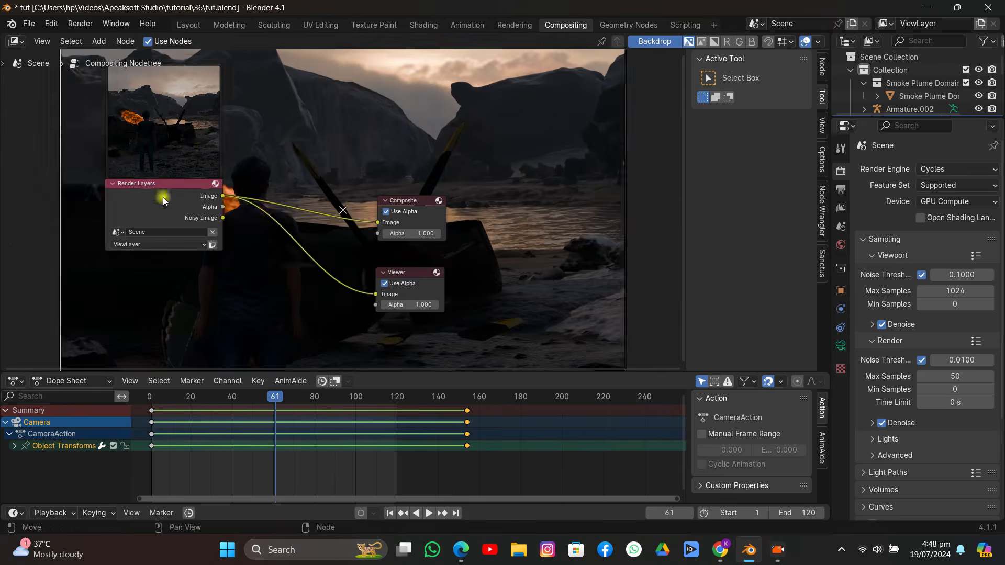
Insert a Glare node set to Streaks between the Render Layers and Viewer nodes, making room for it first
left_click_drag(161, 198, 79, 195)
left_click(106, 43)
mouse_move(119, 100)
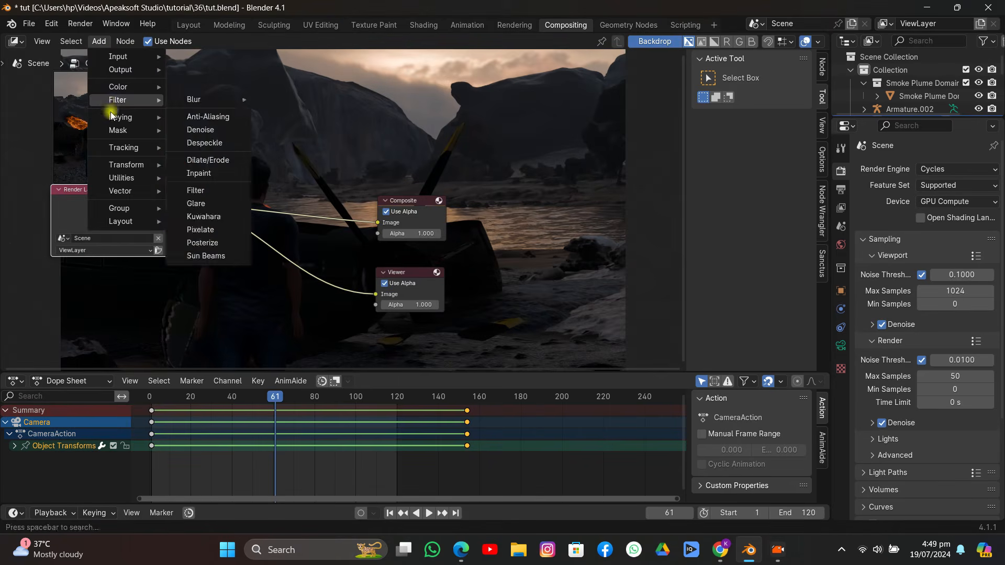
left_click(199, 204)
left_click(291, 261)
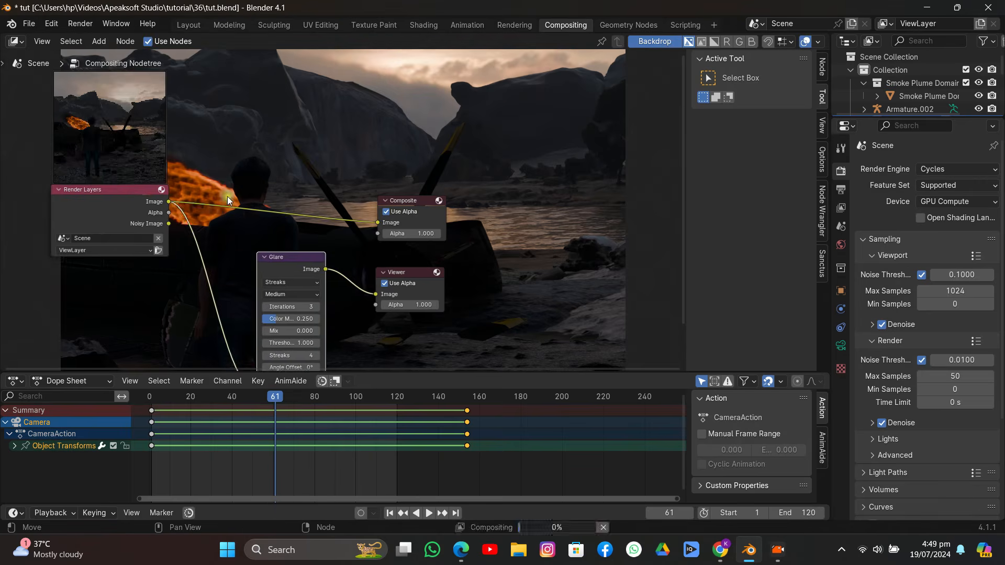
Duplicate the Glare node, insert the copy between the Streaks Glare and the Viewer, and set its type to Fog Glow
middle_click_drag(227, 196, 83, 182)
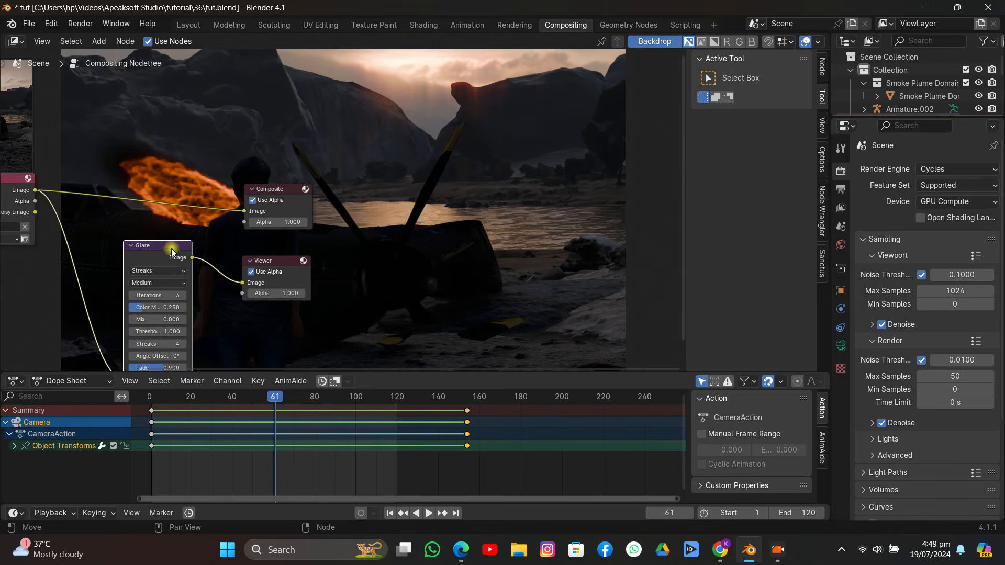
left_click_drag(162, 250, 102, 249)
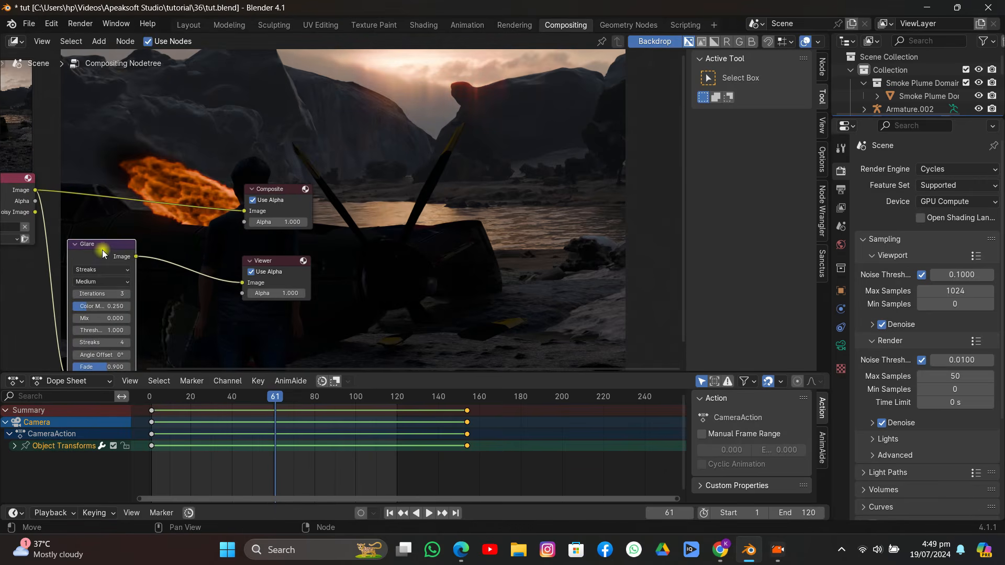
right_click(104, 284)
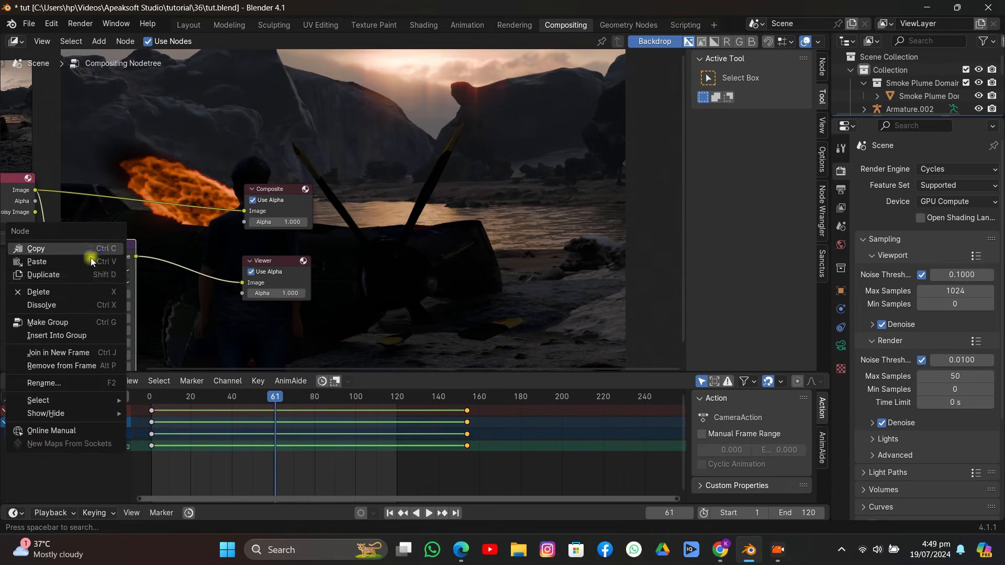
left_click(78, 281)
left_click(228, 260)
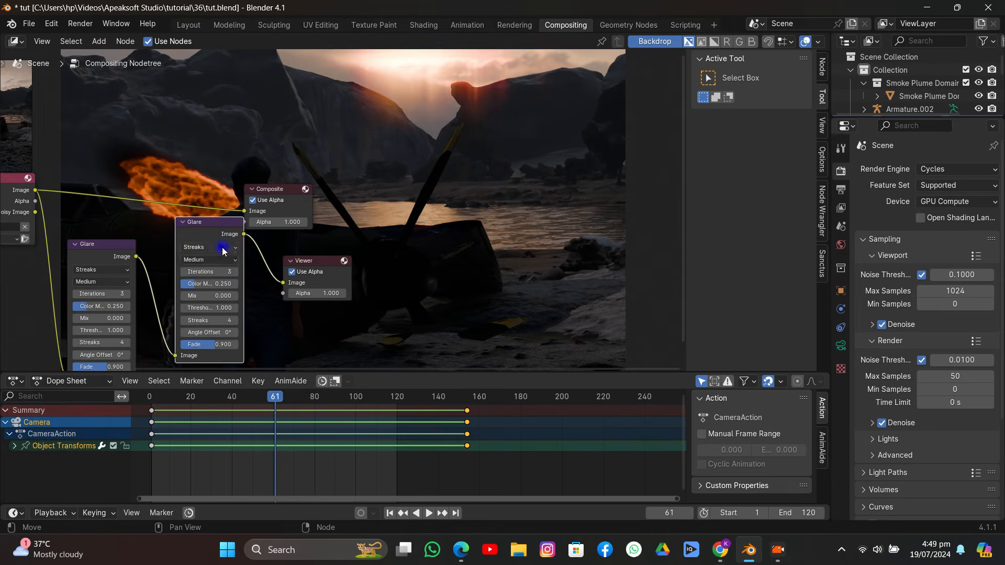
left_click(221, 247)
left_click(208, 295)
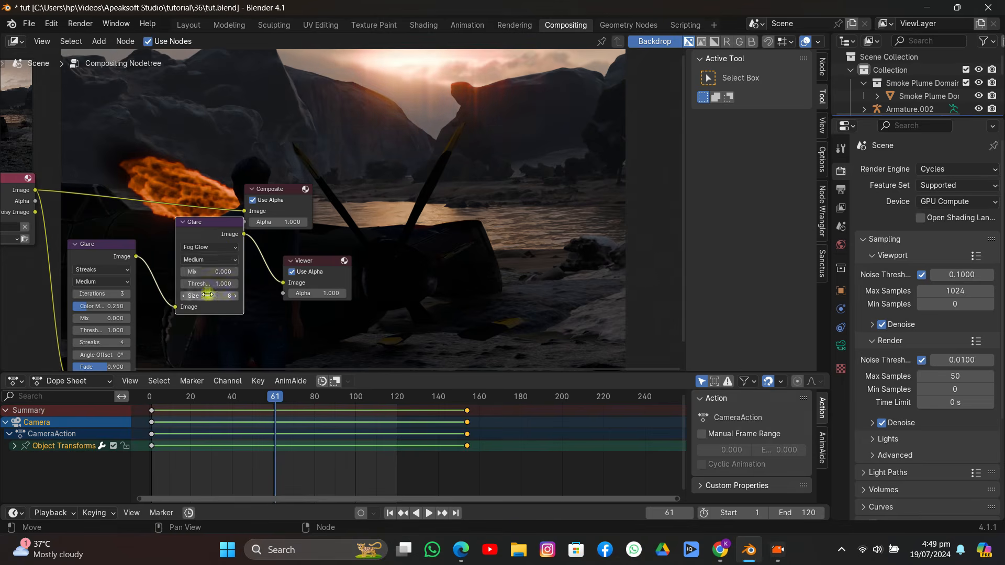
Space out the node chain by moving the Viewer node and the Fog Glow Glare node apart
middle_click_drag(215, 254, 167, 262)
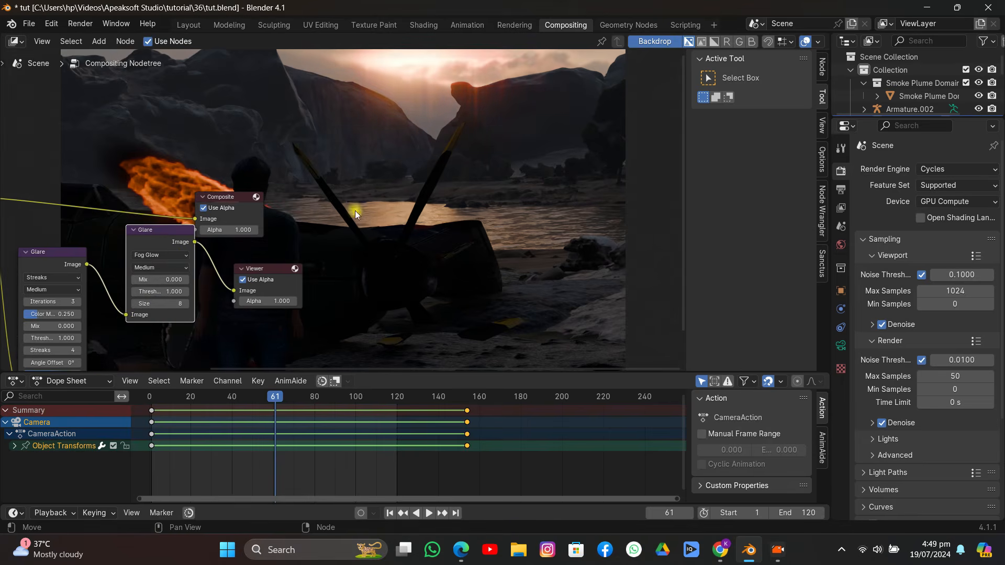
key("g")
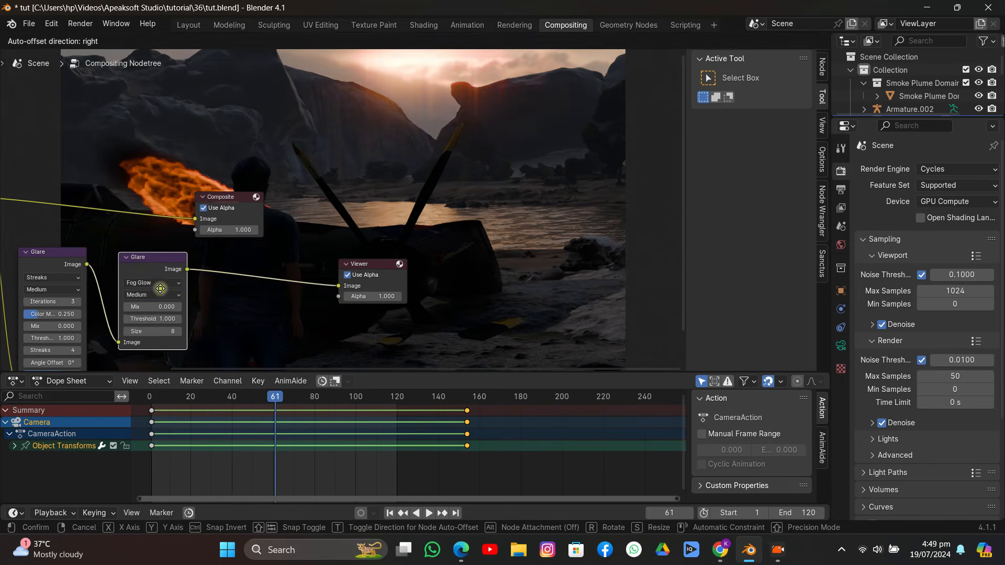
left_click(153, 310)
Set the Fog Glow Glare node's threshold to 0.5
left_click_drag(162, 343, 104, 344)
left_click(172, 340)
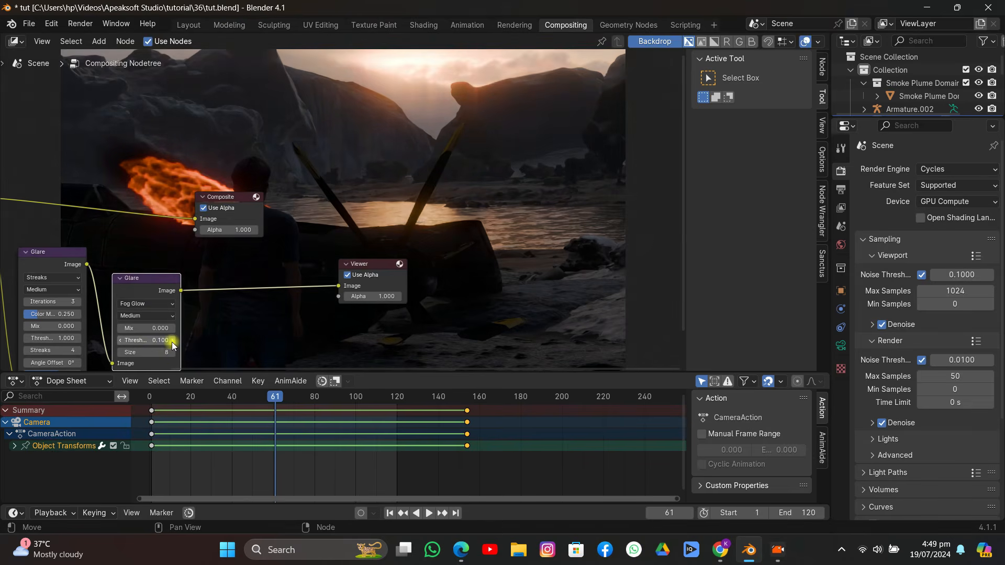
scroll(370, 170, "down", 2)
middle_click_drag(361, 173, 330, 152)
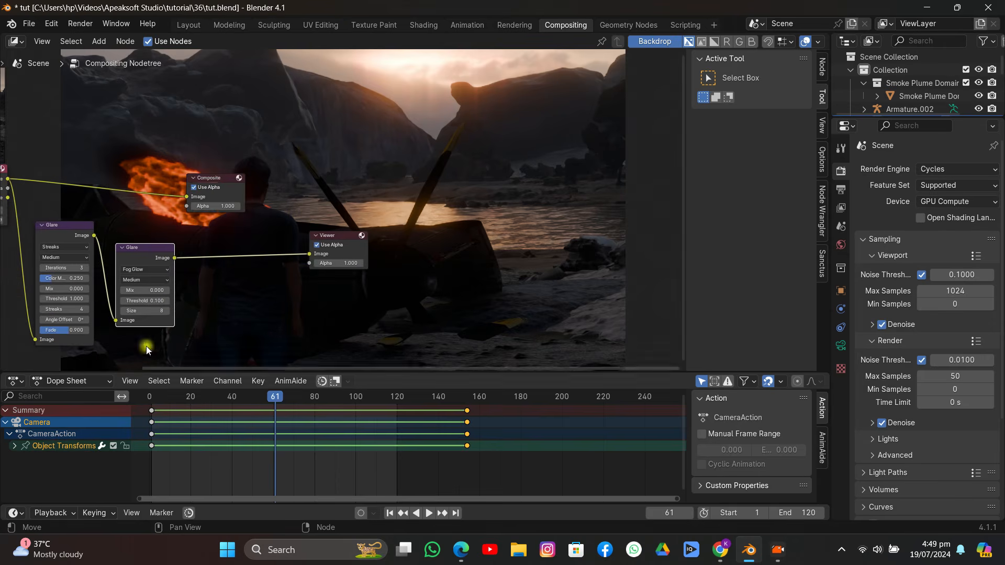
left_click(167, 302)
left_click(167, 302)
left_click(167, 302)
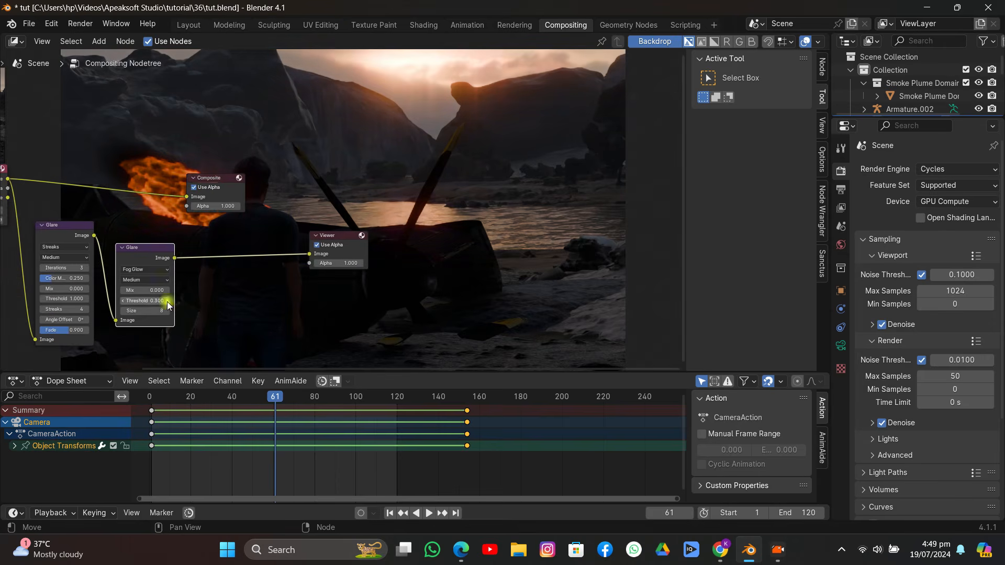
left_click(168, 302)
Set the compositor backdrop zoom to 0.58 so more of the composited image can be seen
middle_click_drag(274, 253, 202, 228)
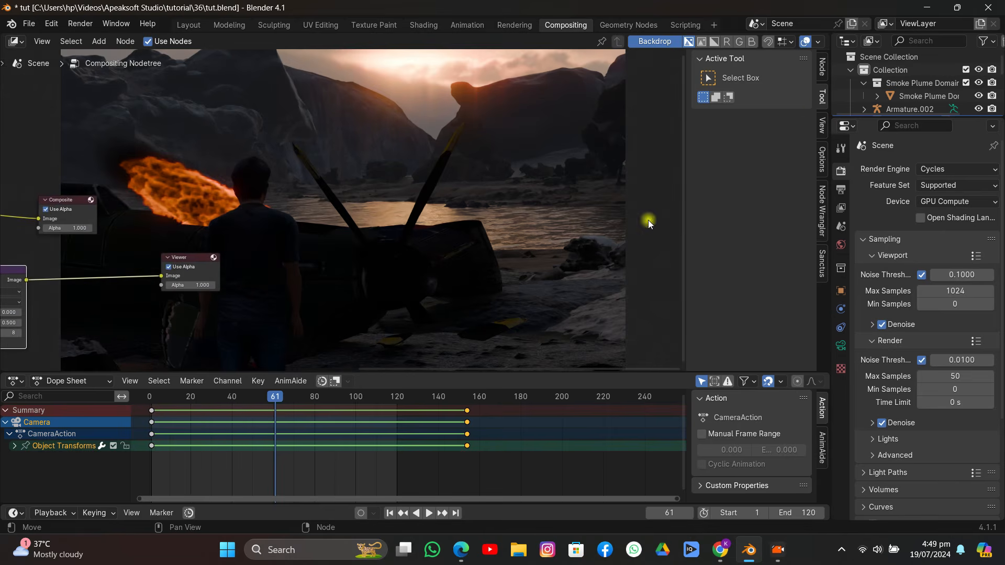
left_click(822, 123)
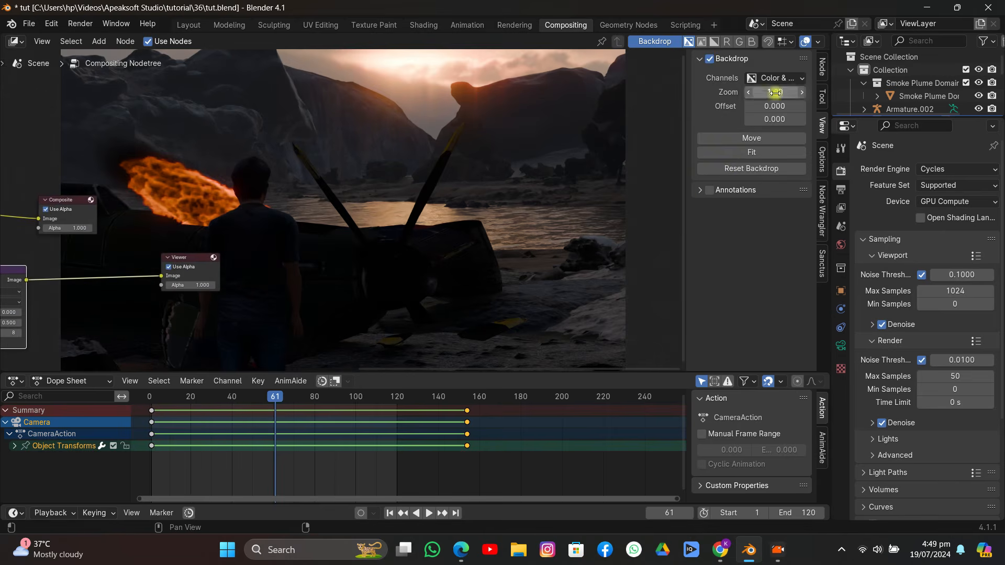
left_click_drag(773, 92, 738, 91)
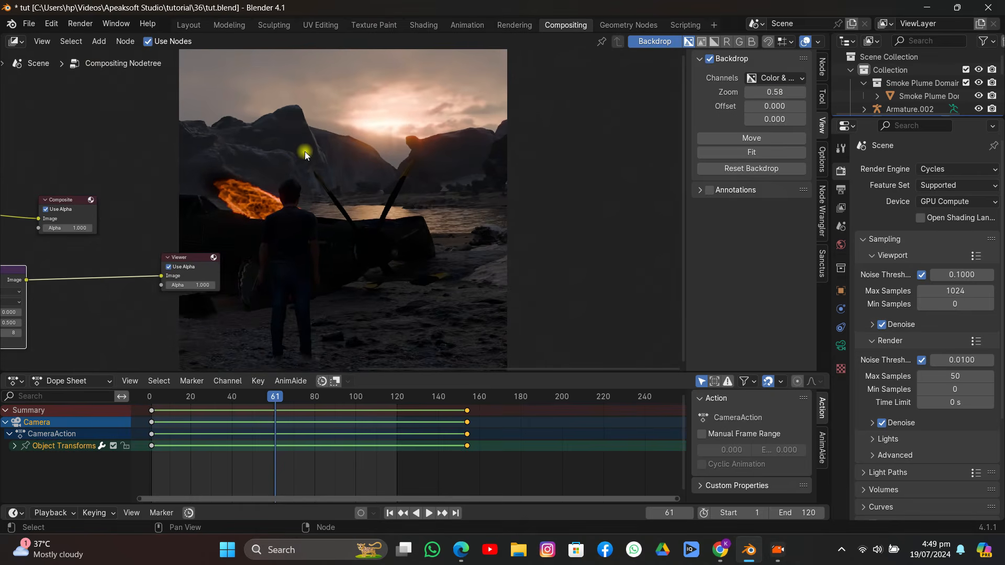